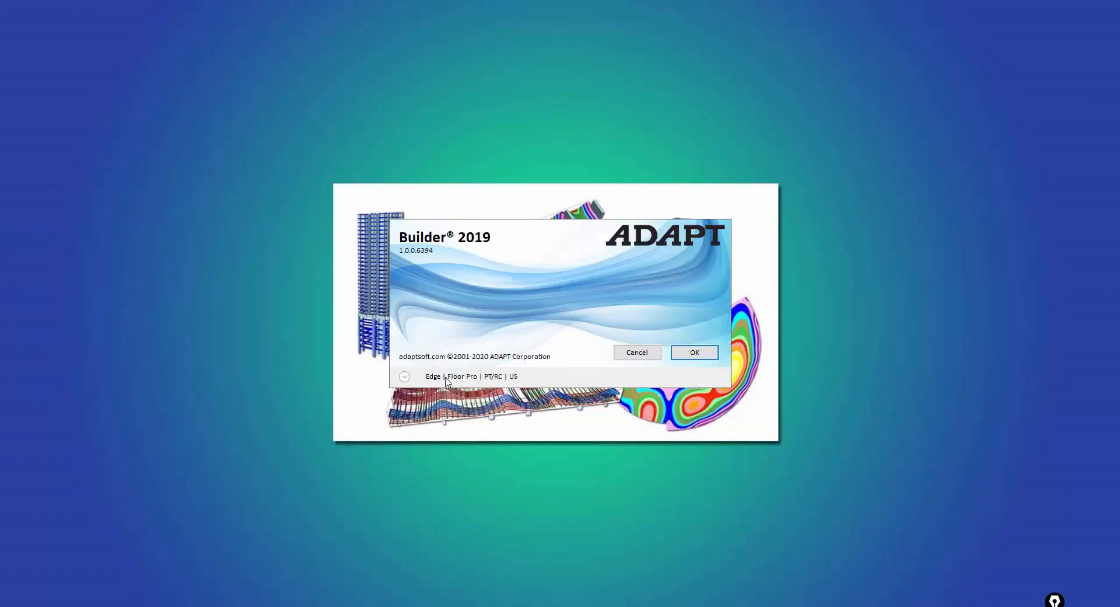
Step: Start with Edge, Floor Pro, PT/RC mode and US units, and open the recent model ACI_Demo2_MS_nobeams2_28Story_PDelta.adm
left_click(404, 376)
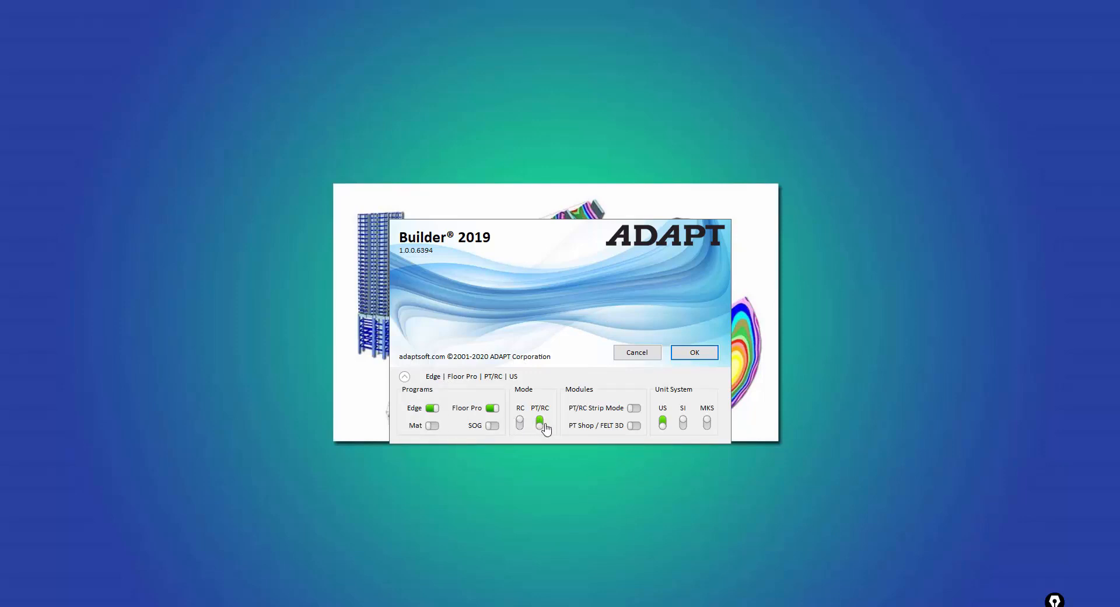
left_click(693, 353)
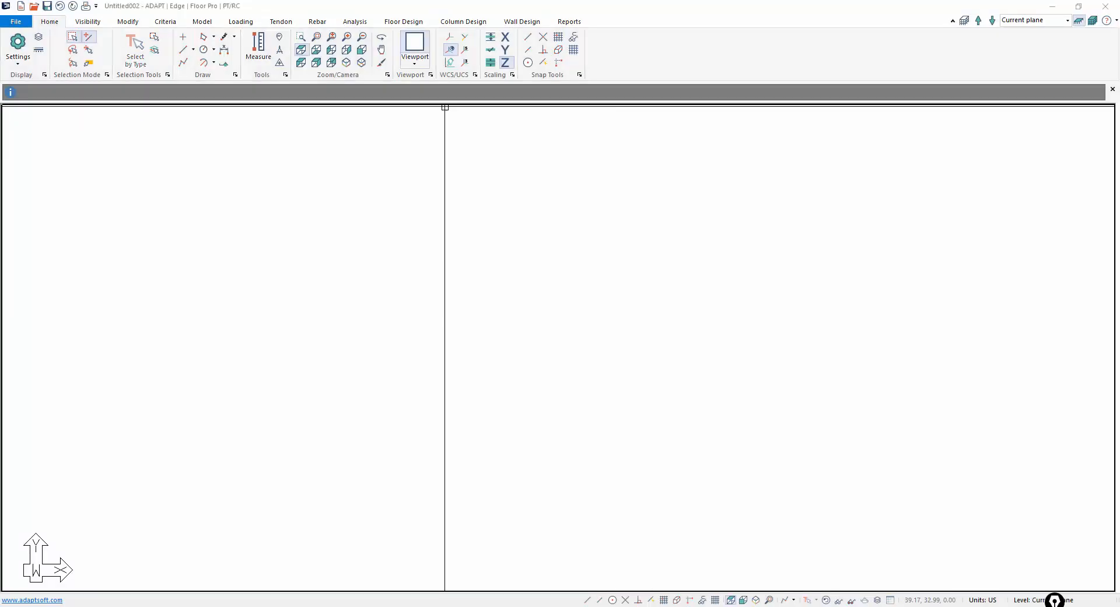
left_click(13, 26)
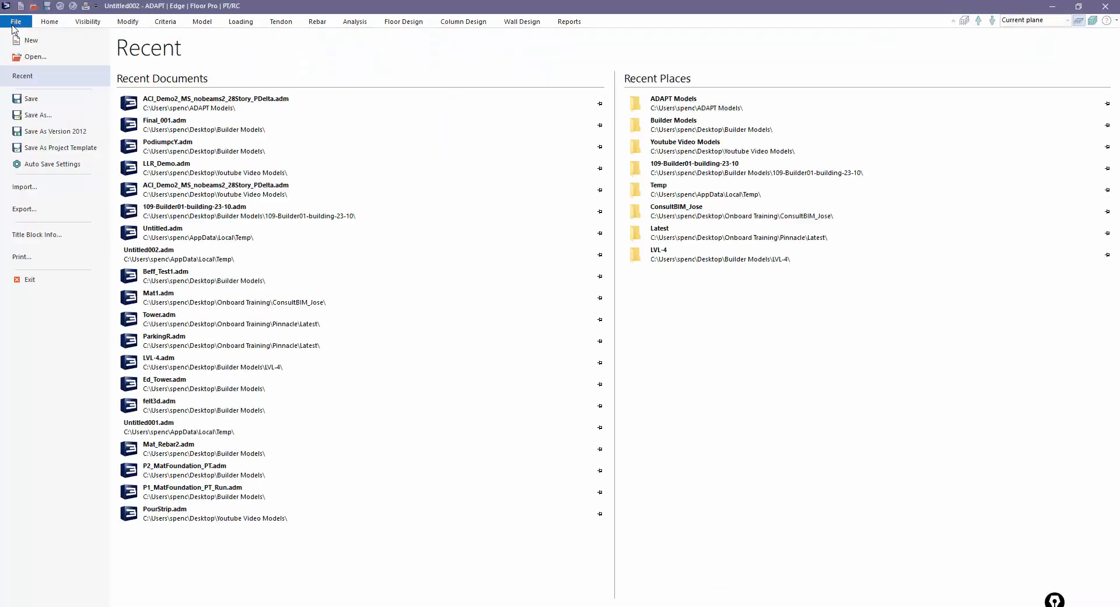
left_click(187, 105)
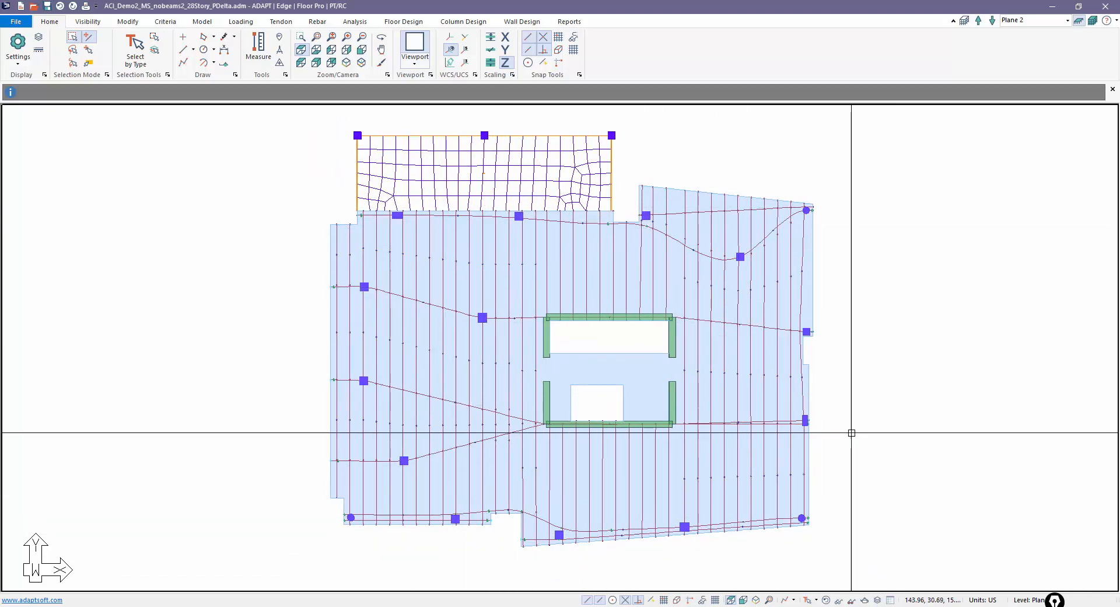
Step: Display all levels of the building in an isometric view and examine the whole tower
left_click(1078, 21)
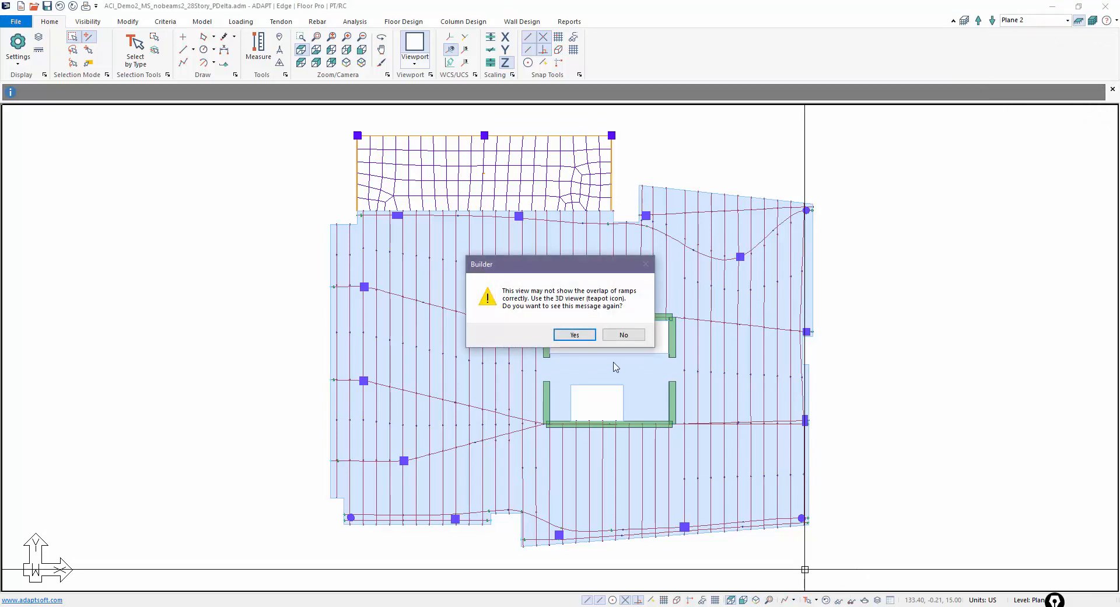
left_click(575, 334)
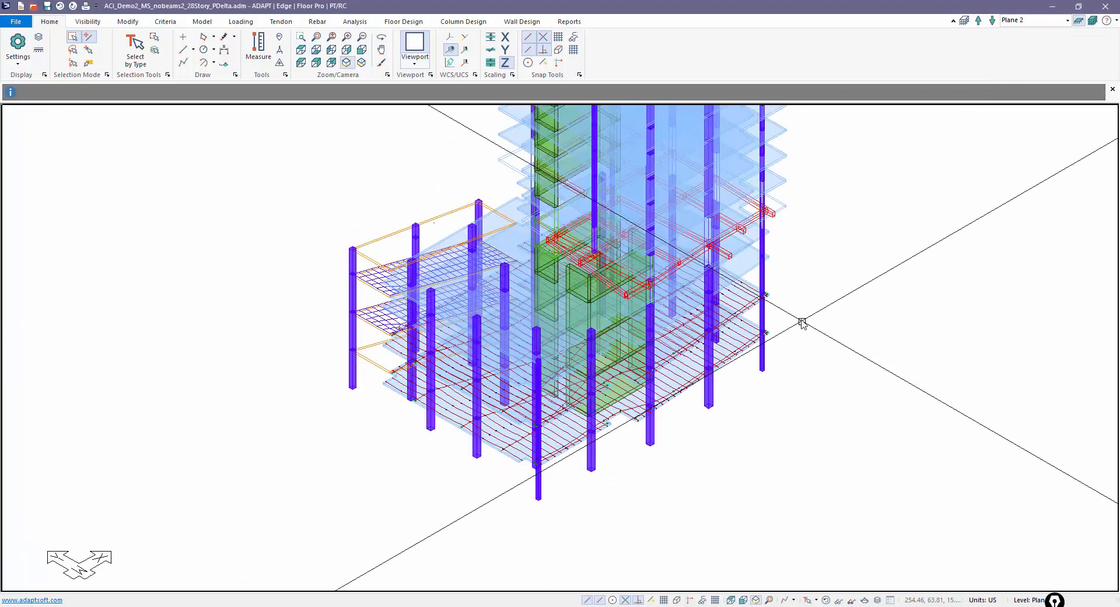
scroll(806, 325, "down", 3)
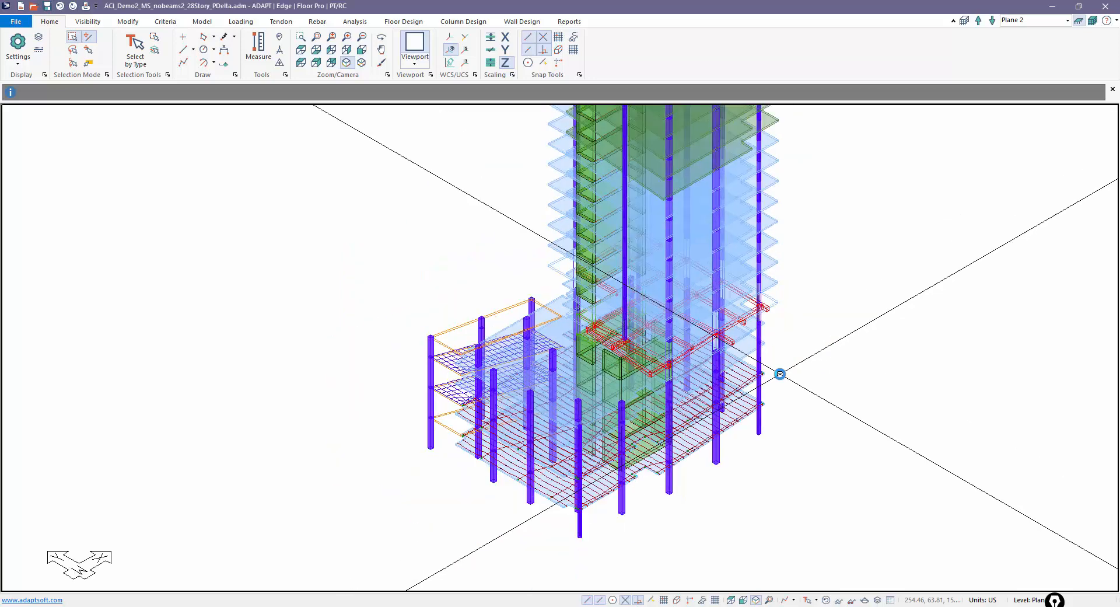
scroll(805, 314, "down", 2)
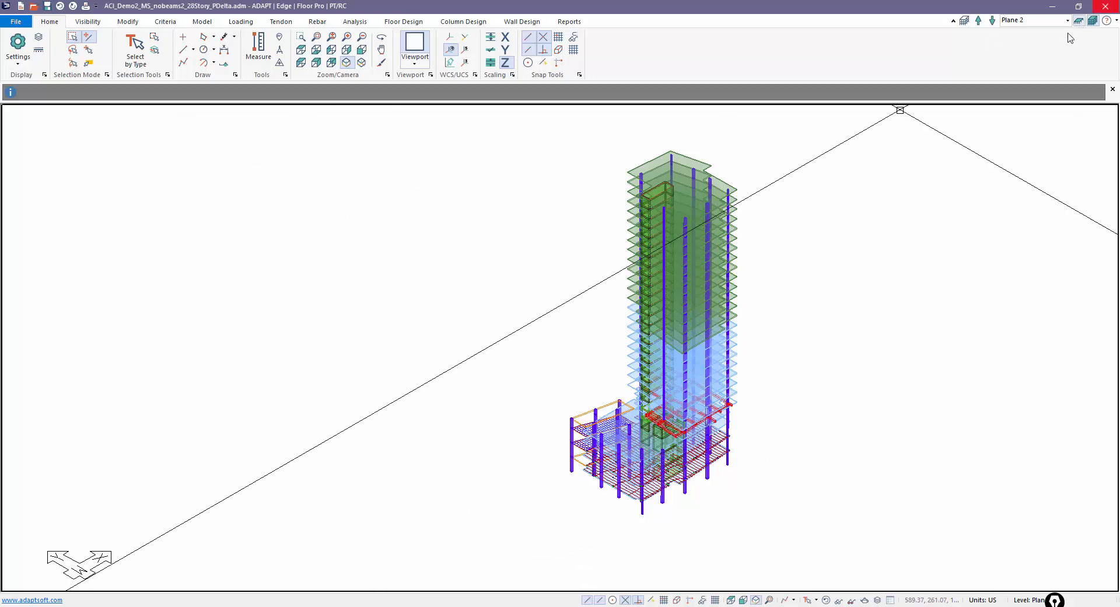
Step: Return to the single-level display and make Plane 3 the active level
scroll(759, 408, "up", 3)
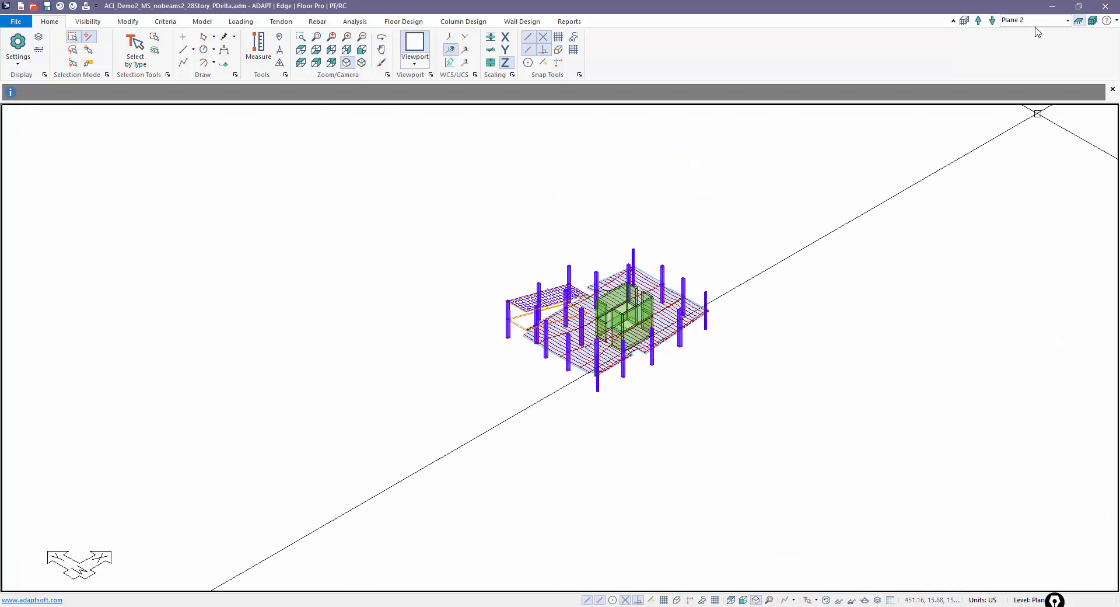
left_click(1068, 21)
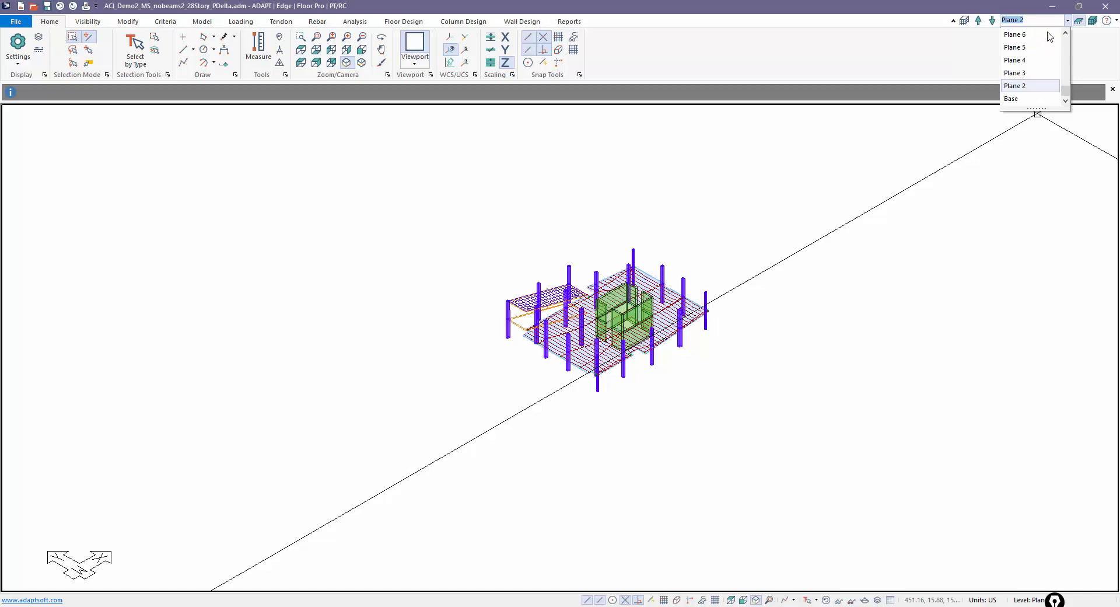
left_click(1018, 74)
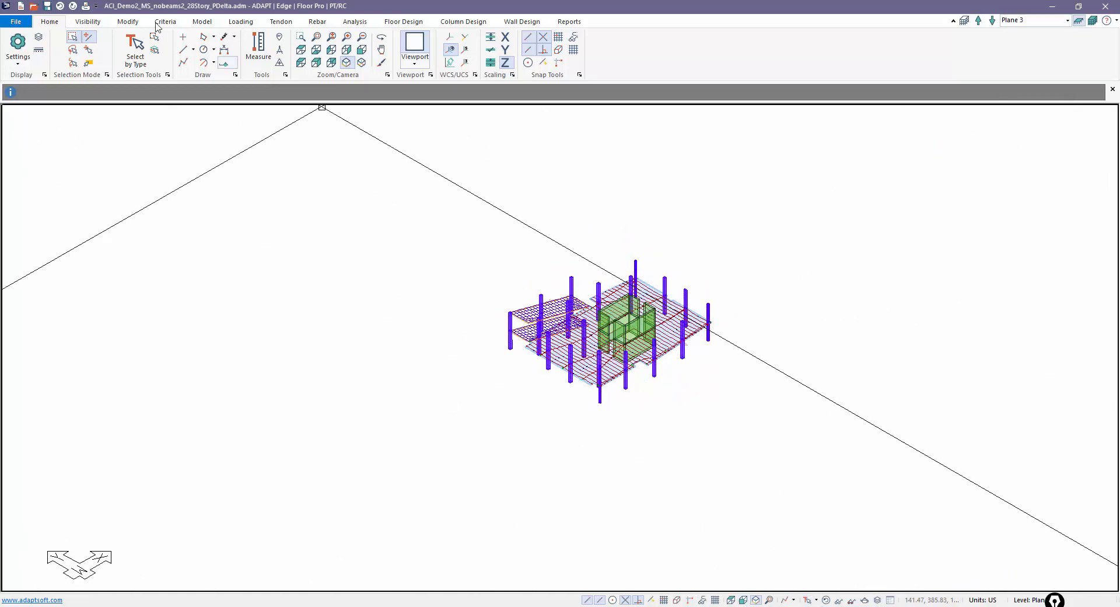
Step: Reset the model to the default display and show Plane 3 in top view
left_click(88, 21)
left_click(181, 47)
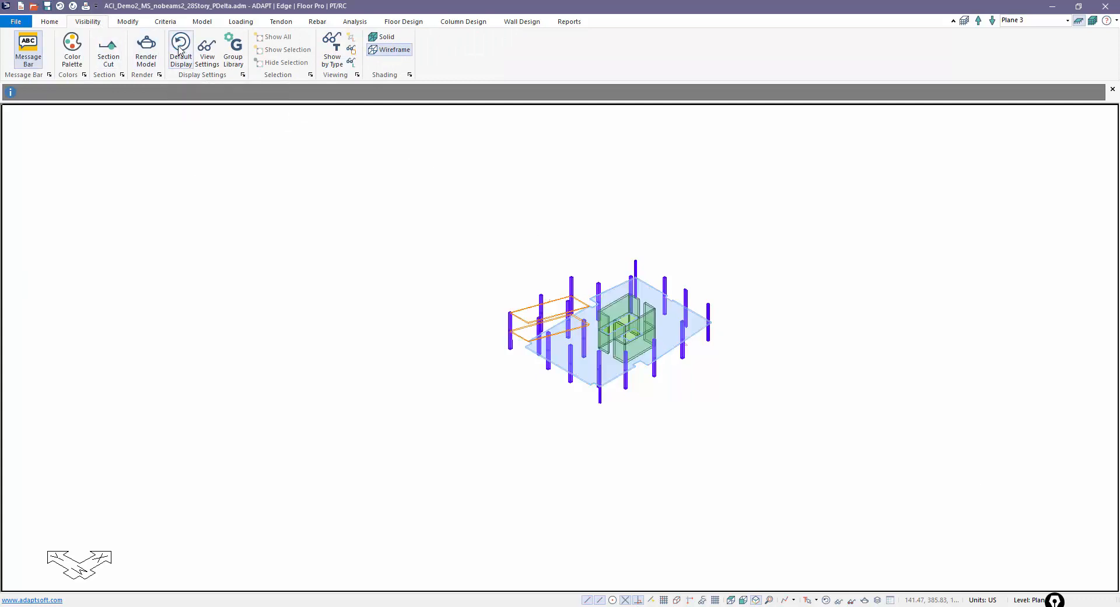
scroll(539, 322, "up", 1)
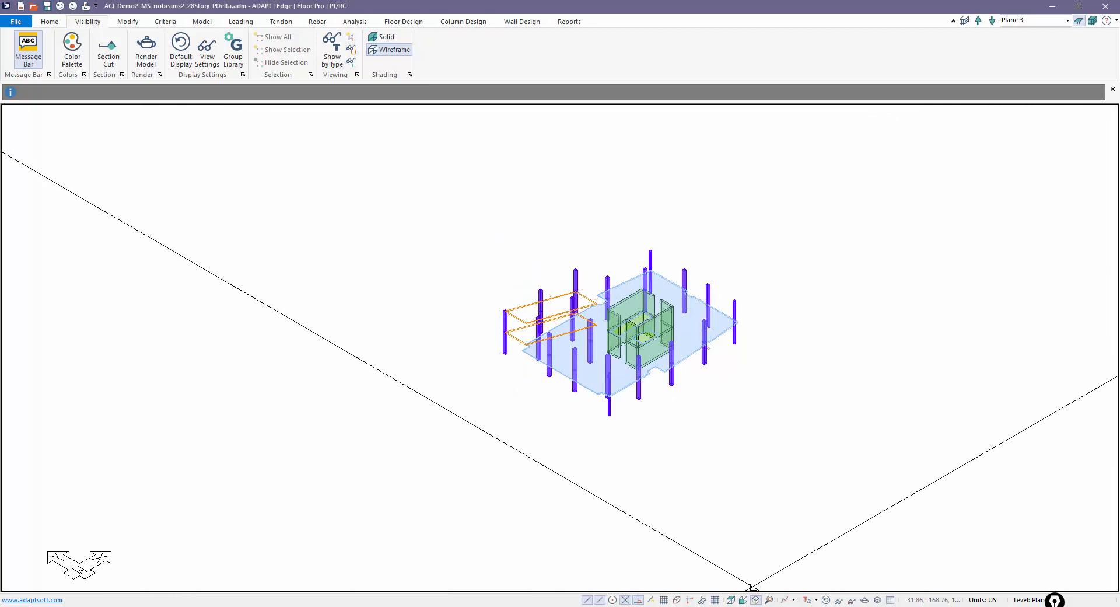
left_click(731, 600)
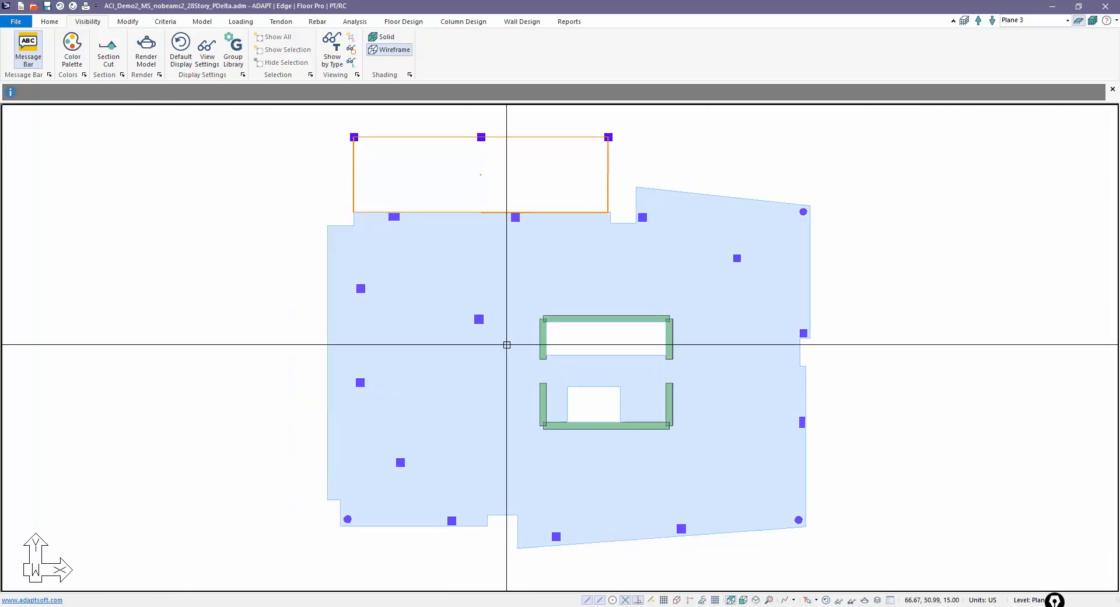
Step: Save a copy of the model as Moving_Loads in the Youtube Video Models folder
left_click(27, 24)
left_click(27, 116)
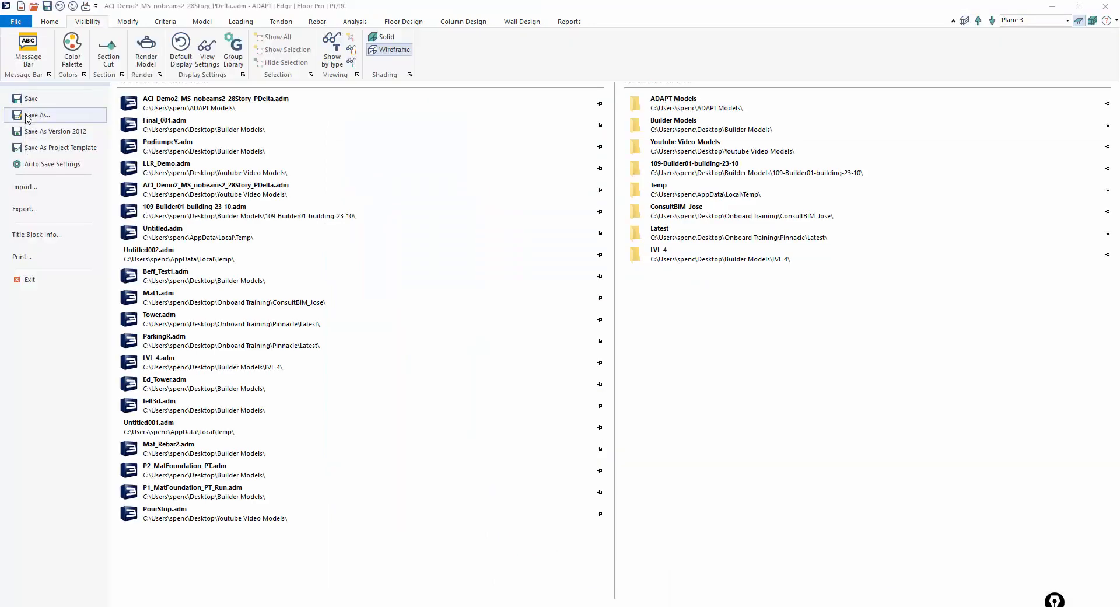
left_click(228, 227)
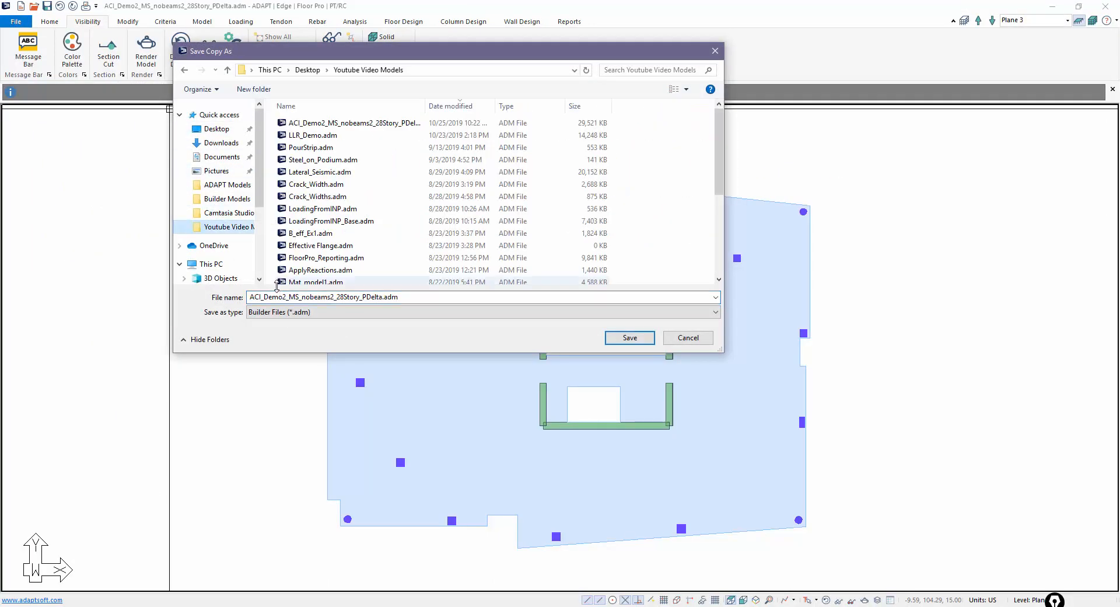
left_click_drag(418, 298, 160, 288)
type("M")
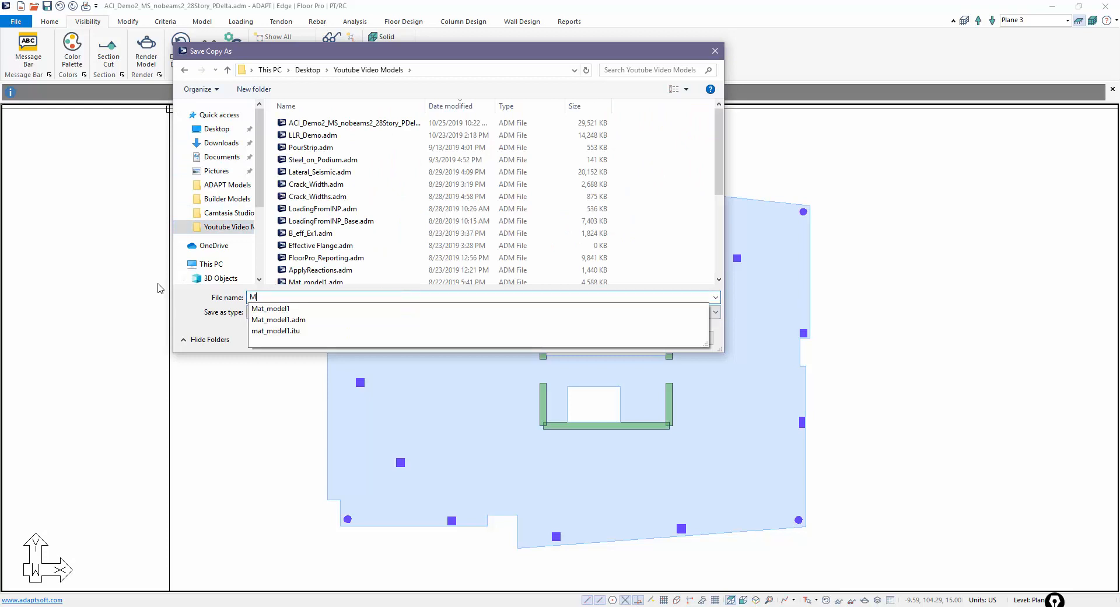
type("oving_Loads")
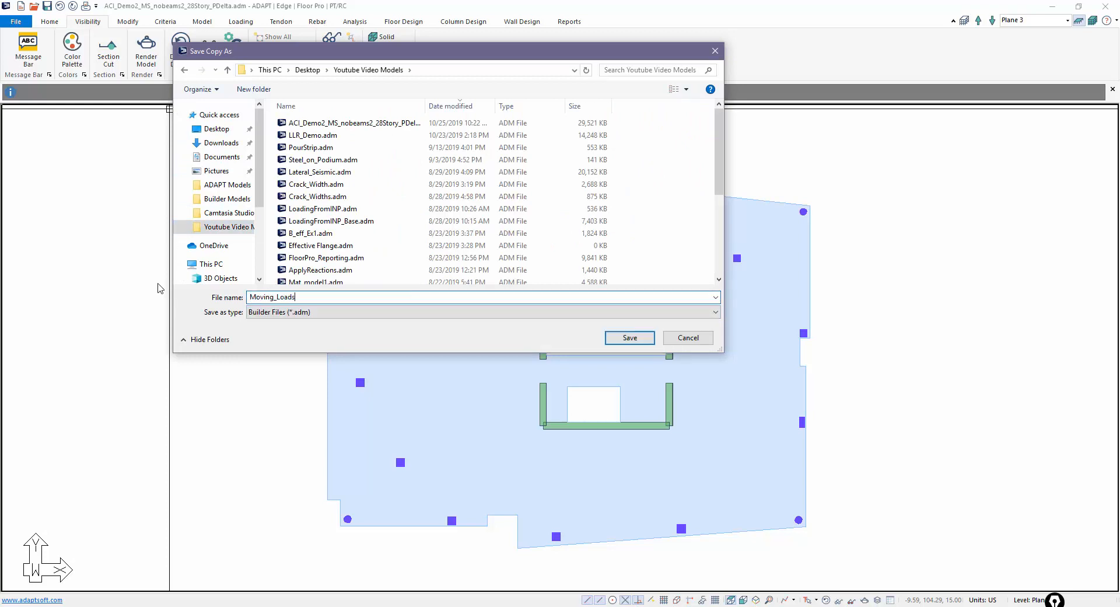
key("Return")
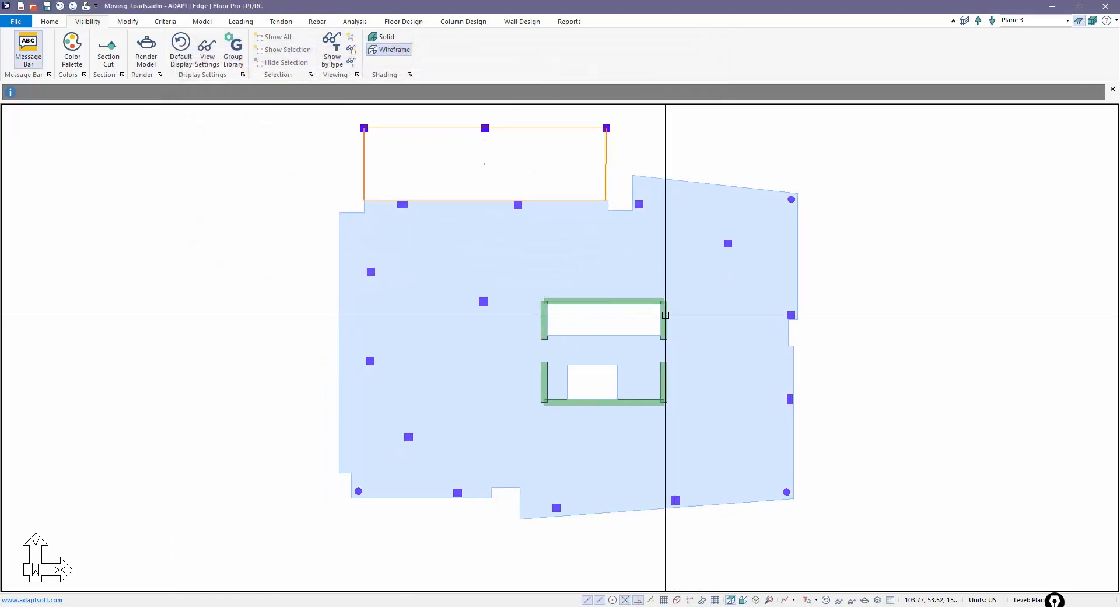
Step: With the screen annotation pen, sketch four wheel footprints beside the slab and arrows showing them moving across it
left_click_drag(1054, 599, 973, 254)
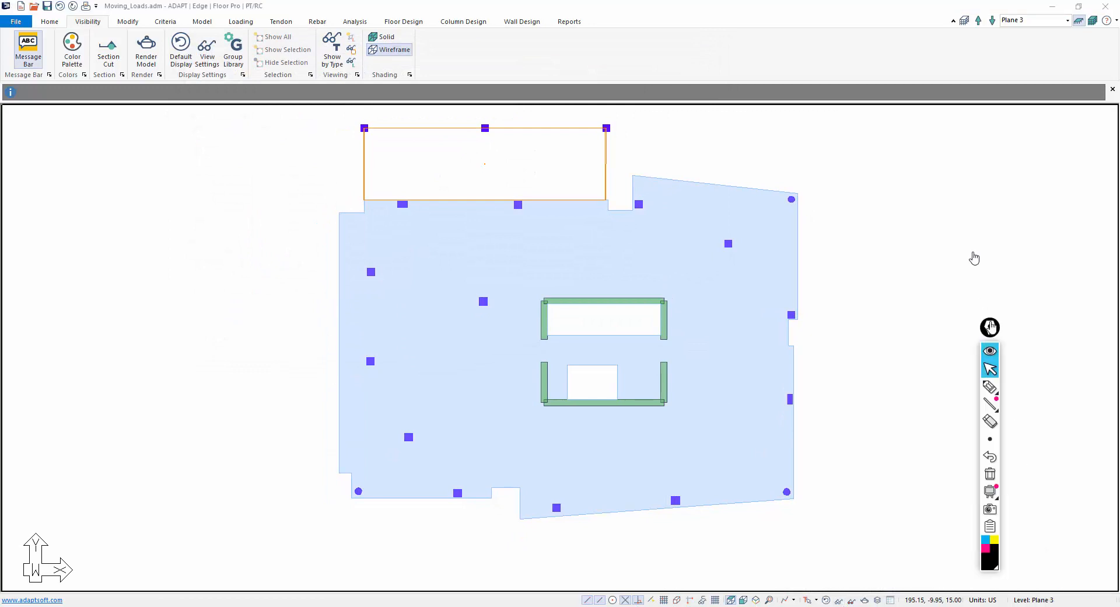
left_click(958, 272)
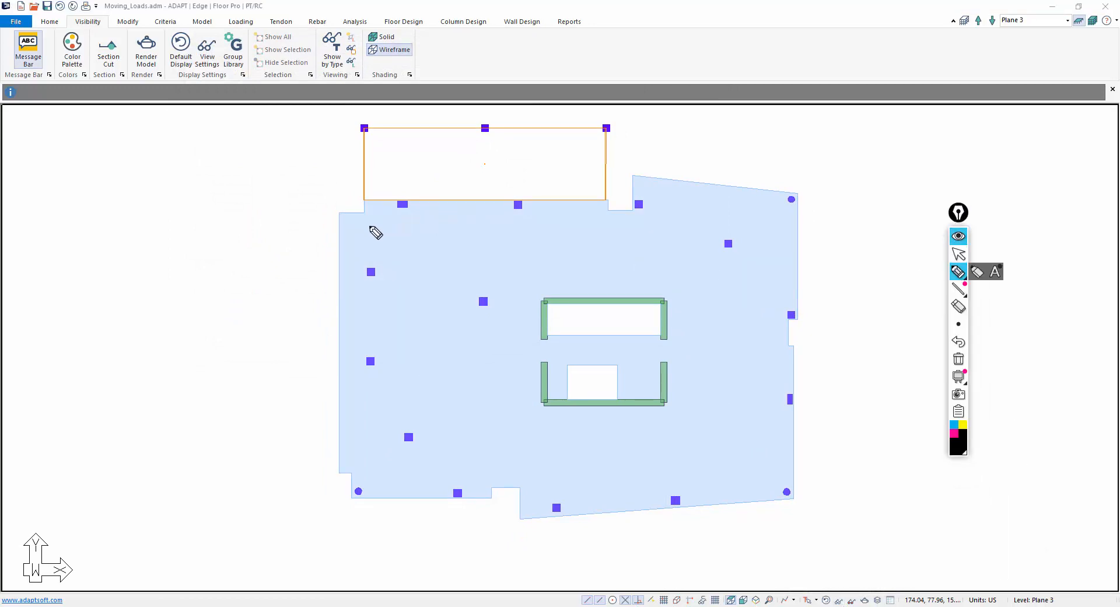
mouse_move(142, 204)
left_mouse_down()
mouse_move(157, 197)
mouse_move(165, 211)
mouse_move(148, 214)
left_mouse_up()
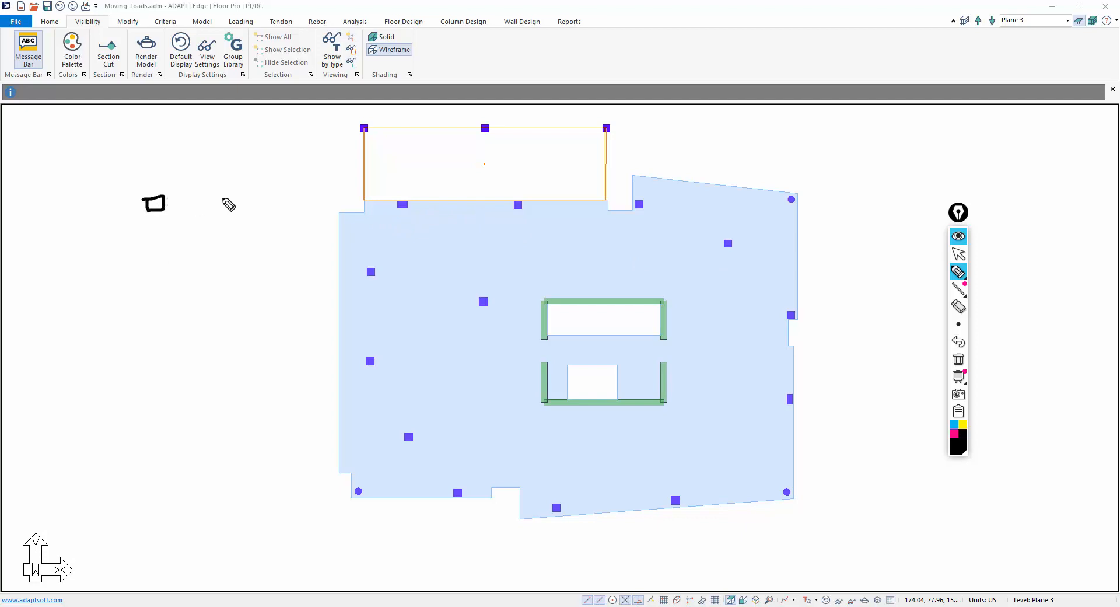
left_click_drag(240, 204, 226, 197)
mouse_move(149, 260)
left_mouse_down()
mouse_move(165, 248)
mouse_move(144, 247)
left_mouse_up()
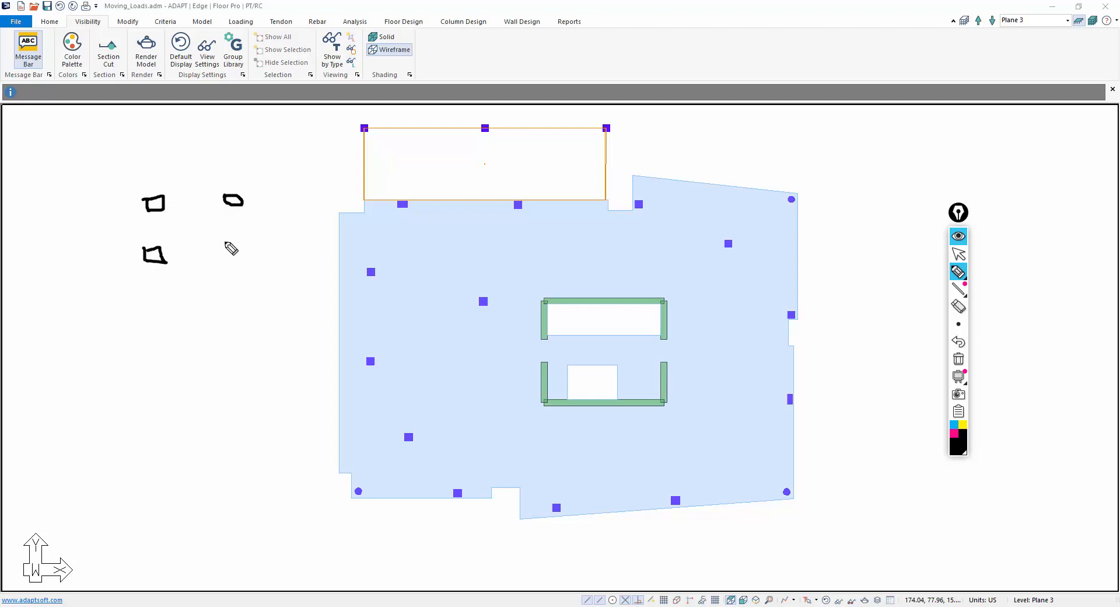
mouse_move(225, 241)
left_mouse_down()
mouse_move(240, 250)
mouse_move(225, 241)
mouse_move(263, 206)
mouse_move(382, 232)
mouse_move(365, 241)
mouse_move(401, 211)
mouse_move(438, 240)
mouse_move(516, 230)
left_mouse_up()
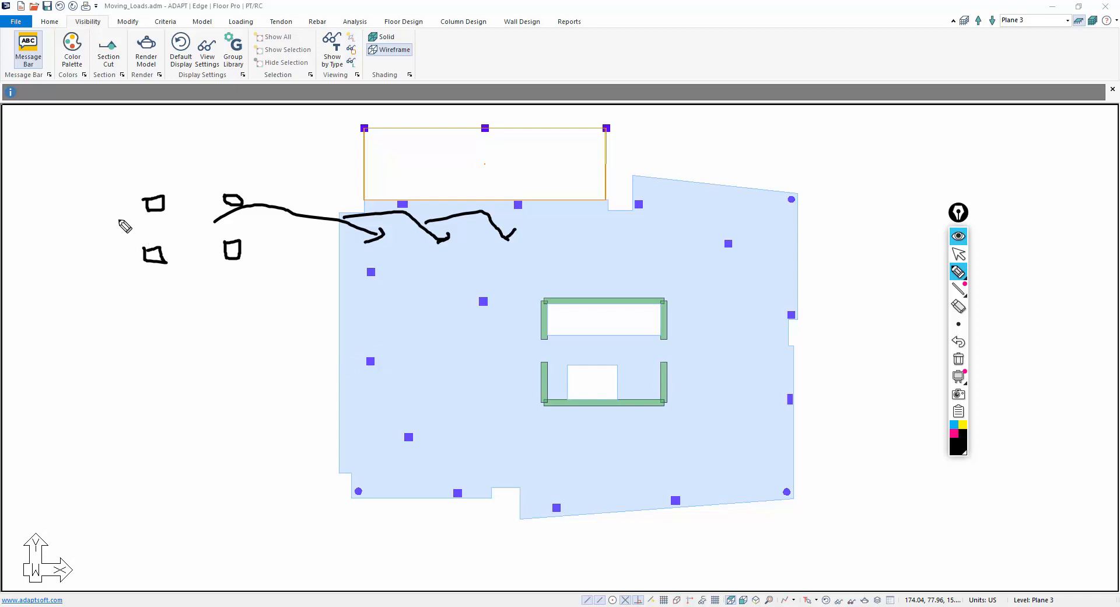
Step: Sketch a third pair of wheel footprints behind the others and draw axle spacing dimension lines below them
mouse_move(39, 201)
left_mouse_down()
mouse_move(47, 210)
mouse_move(40, 201)
left_mouse_up()
left_click_drag(34, 259, 50, 258)
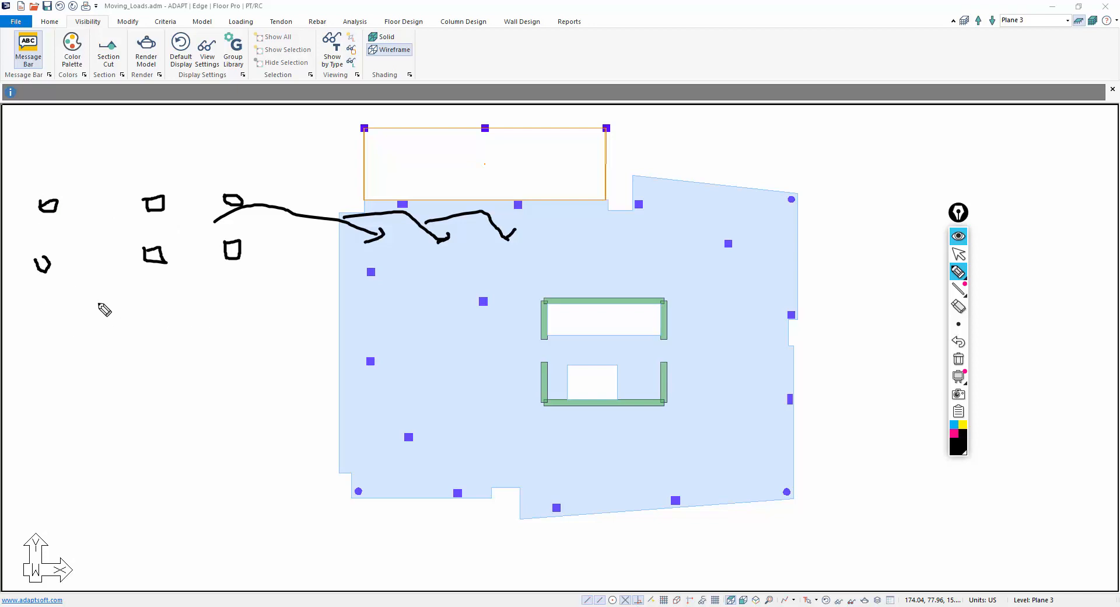
left_click_drag(52, 283, 70, 356)
left_click_drag(149, 282, 153, 354)
mouse_move(43, 322)
left_mouse_down()
mouse_move(176, 320)
mouse_move(124, 337)
mouse_move(68, 316)
left_mouse_up()
mouse_move(167, 316)
left_mouse_down()
mouse_move(243, 314)
mouse_move(230, 354)
mouse_move(243, 309)
left_mouse_up()
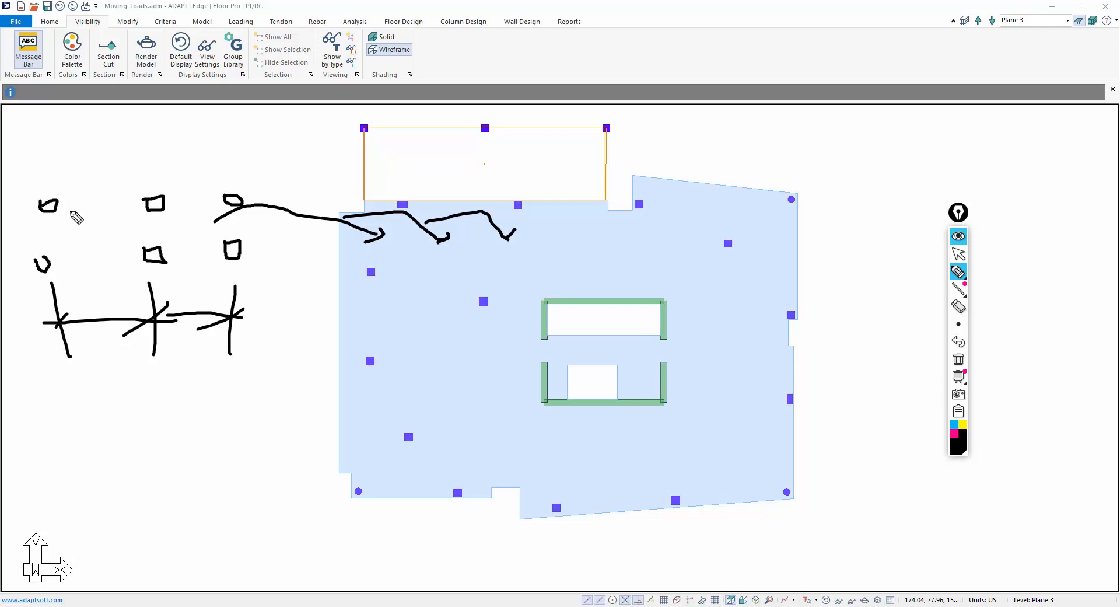
Step: Circle the four front wheels, mark their spacing as 8' and add a load callout, and clear all pen annotations
mouse_move(140, 174)
left_mouse_down()
mouse_move(131, 257)
mouse_move(226, 284)
mouse_move(260, 174)
mouse_move(136, 171)
mouse_move(160, 175)
left_mouse_up()
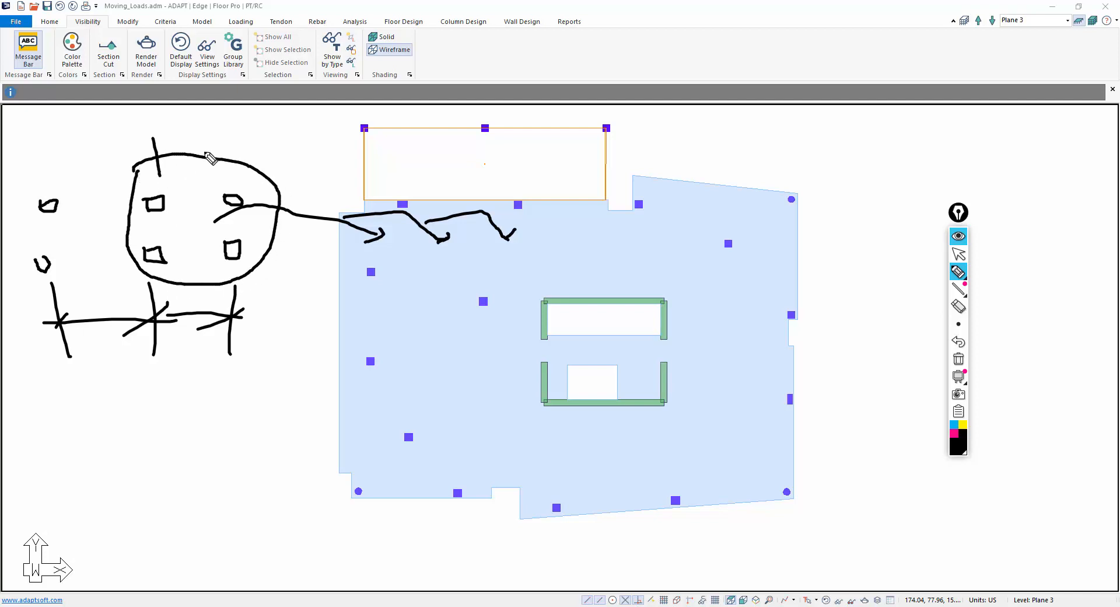
left_click_drag(229, 138, 231, 180)
mouse_move(143, 149)
left_mouse_down()
mouse_move(258, 153)
mouse_move(155, 157)
mouse_move(200, 135)
left_mouse_up()
mouse_move(275, 197)
left_mouse_down()
mouse_move(231, 198)
mouse_move(266, 232)
mouse_move(264, 254)
left_mouse_up()
left_click_drag(229, 201, 291, 167)
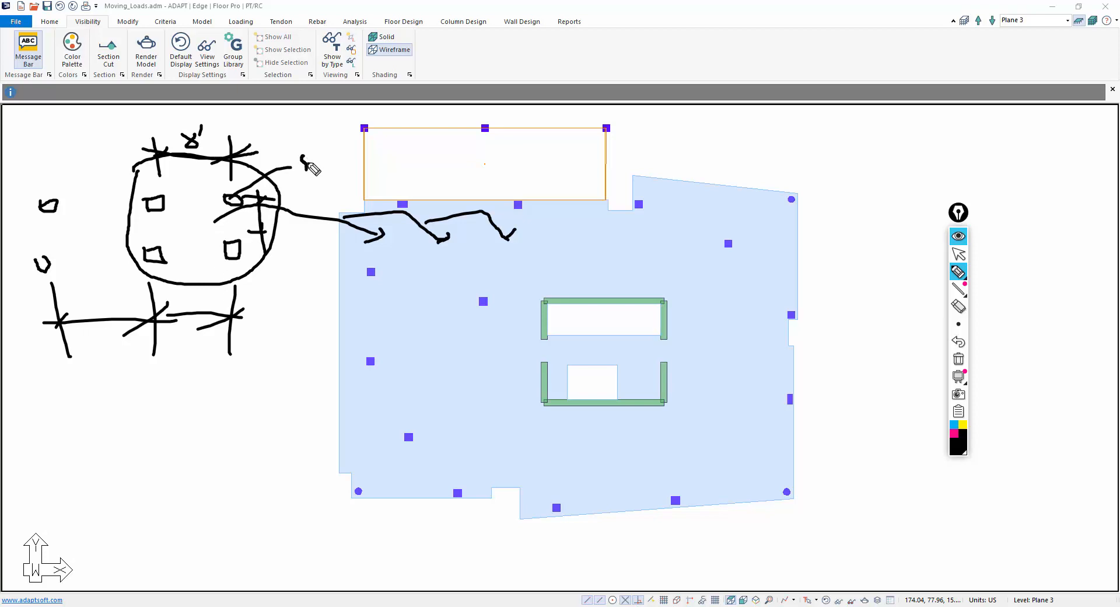
left_click_drag(325, 141, 323, 153)
left_click(958, 361)
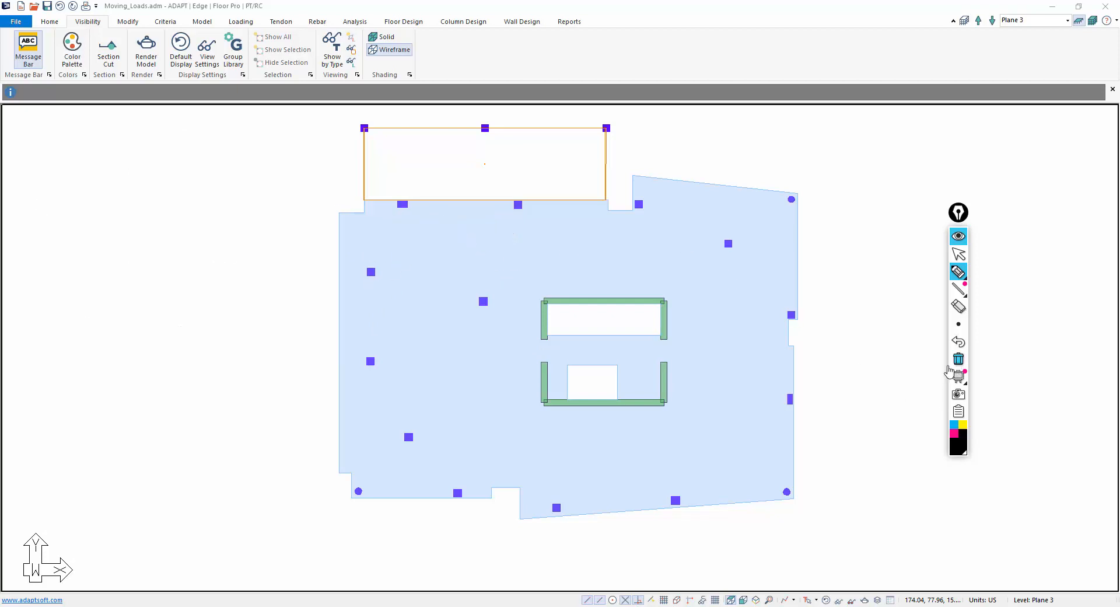
left_click(957, 254)
Step: Place a point load on the Plane 3 slab just inside its upper-left corner
scroll(467, 267, "up", 5)
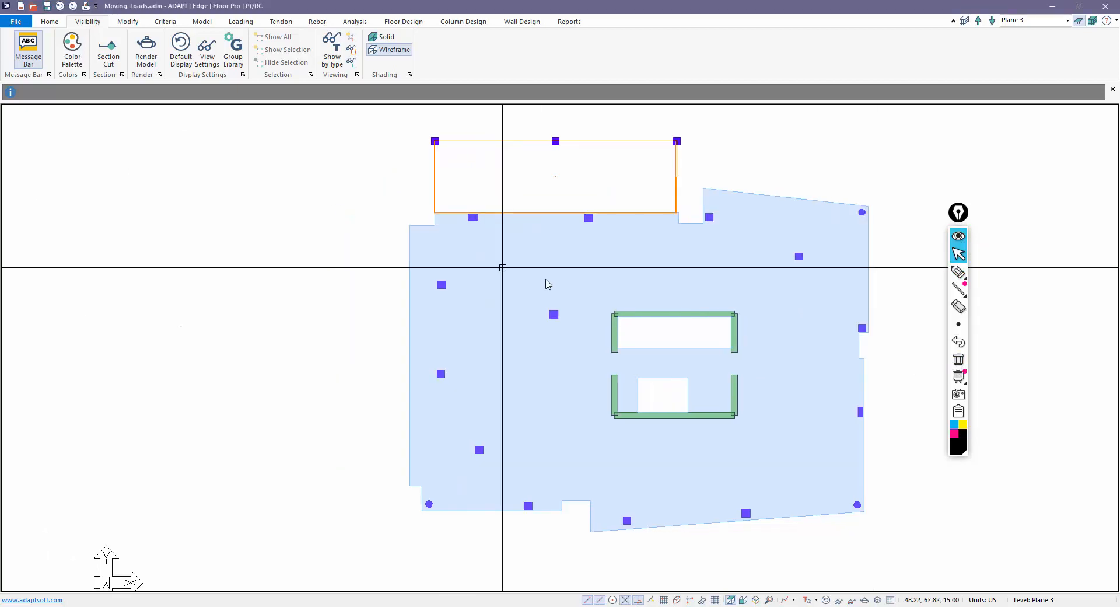
scroll(466, 267, "up", 2)
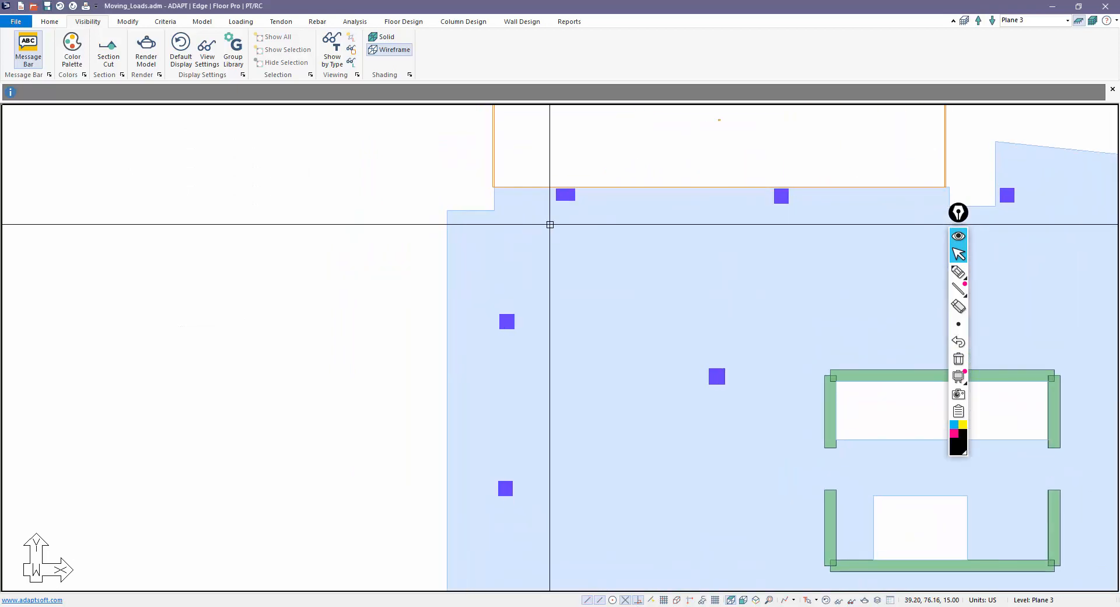
scroll(482, 245, "up", 1)
middle_click_drag(424, 241, 414, 240)
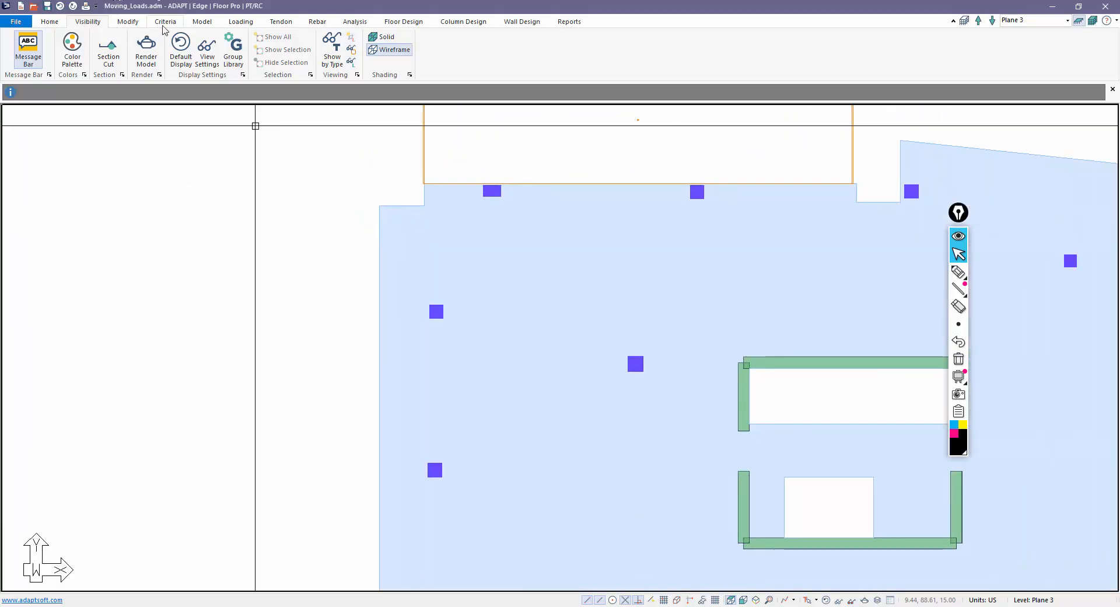
left_click(203, 22)
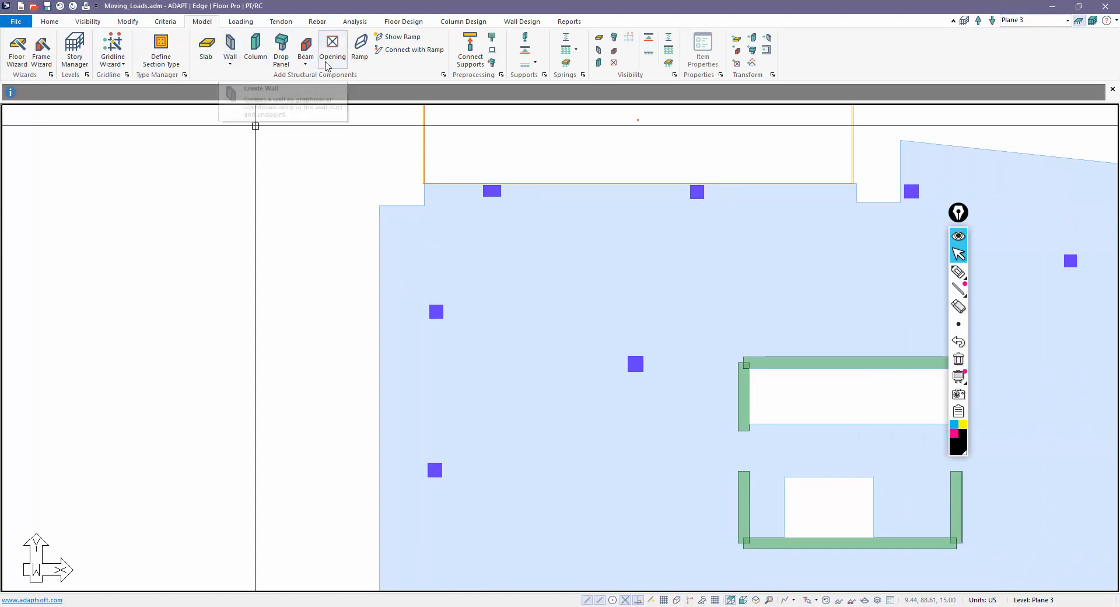
left_click(241, 22)
left_click(150, 54)
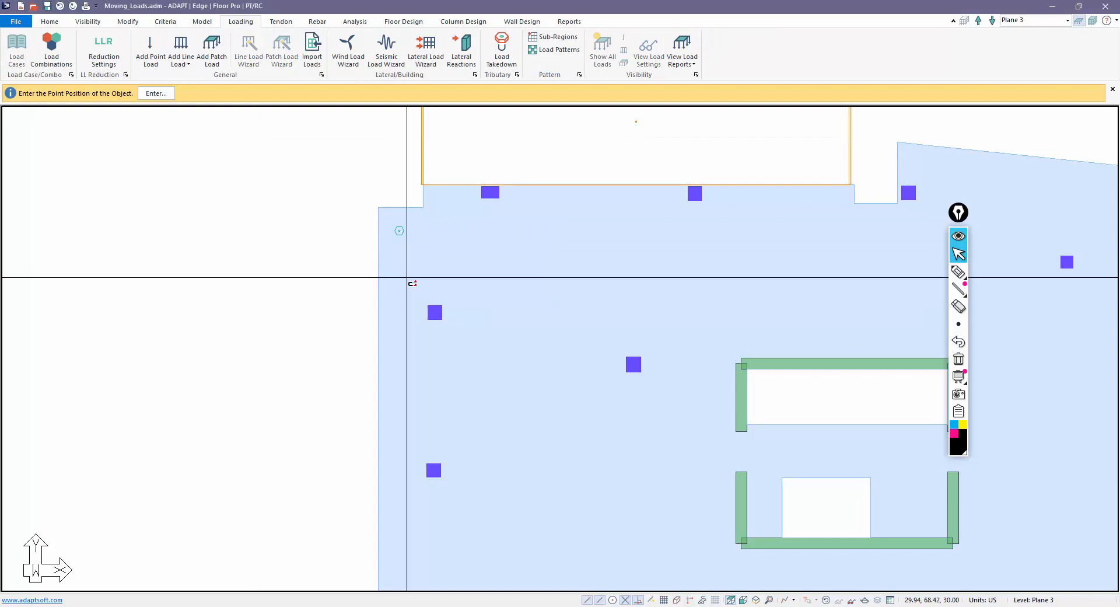
left_click(398, 229)
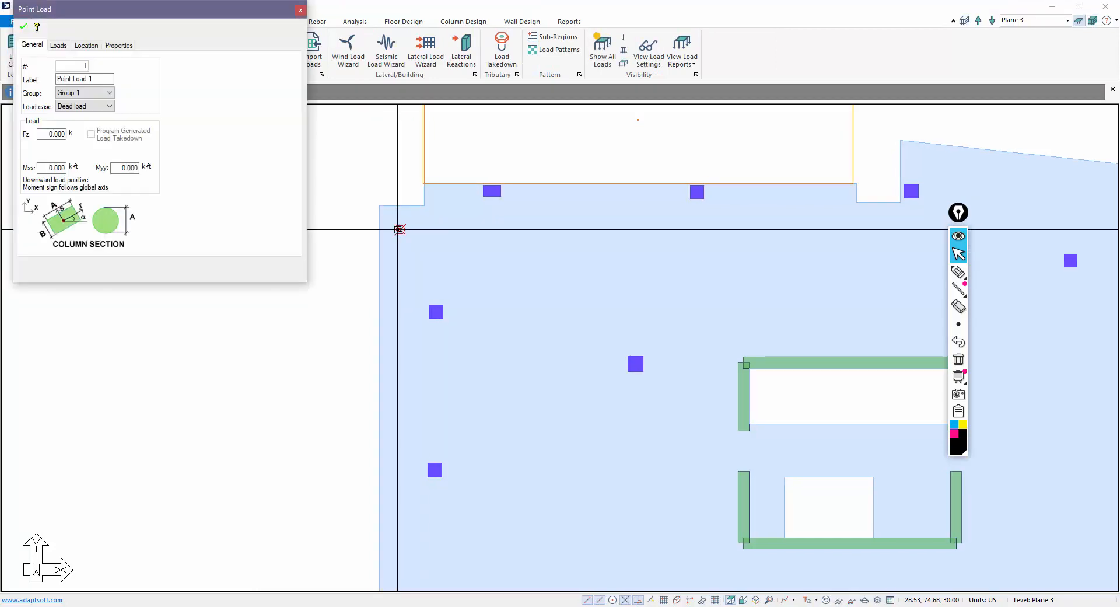
Step: Check the load case options available for the point load and close its properties
left_click(84, 109)
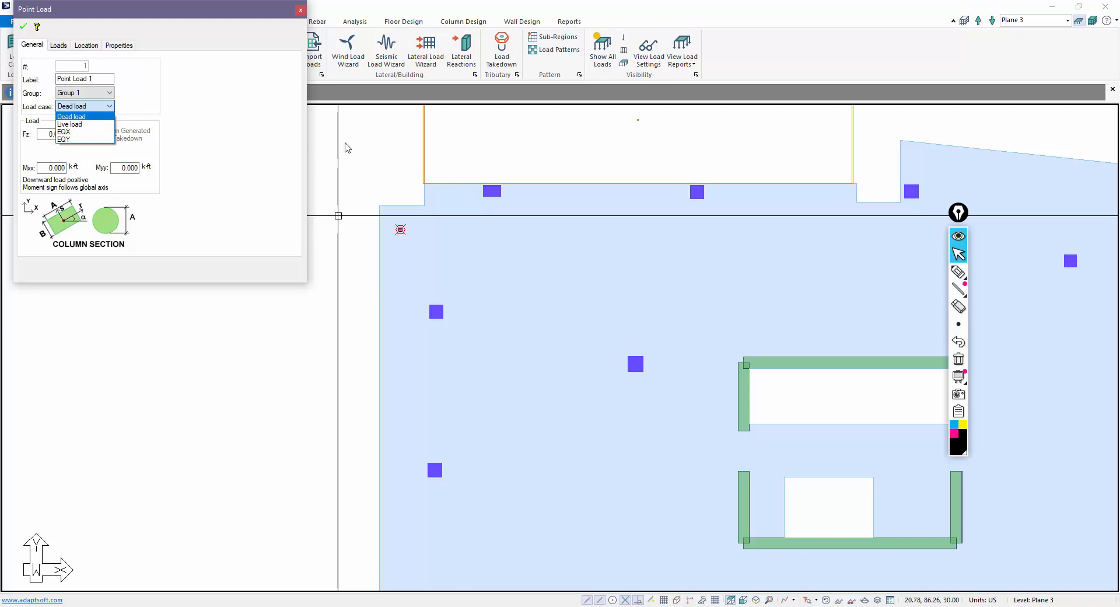
key("Escape")
key("Escape")
key("Escape")
middle_click_drag(342, 175, 281, 180)
scroll(269, 210, "down", 1)
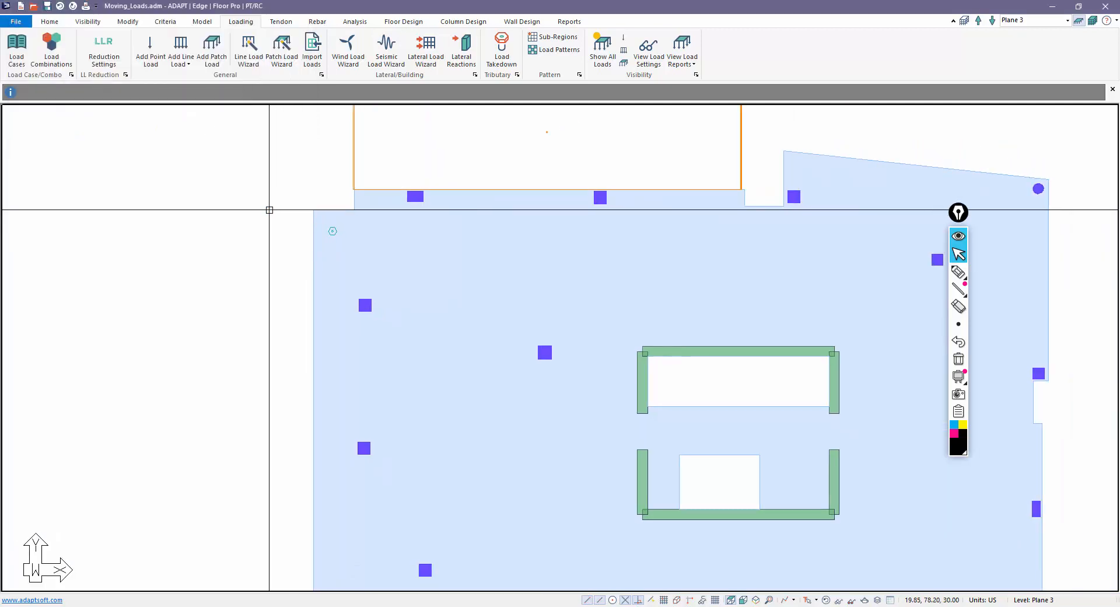
scroll(269, 210, "down", 1)
scroll(305, 210, "down", 1)
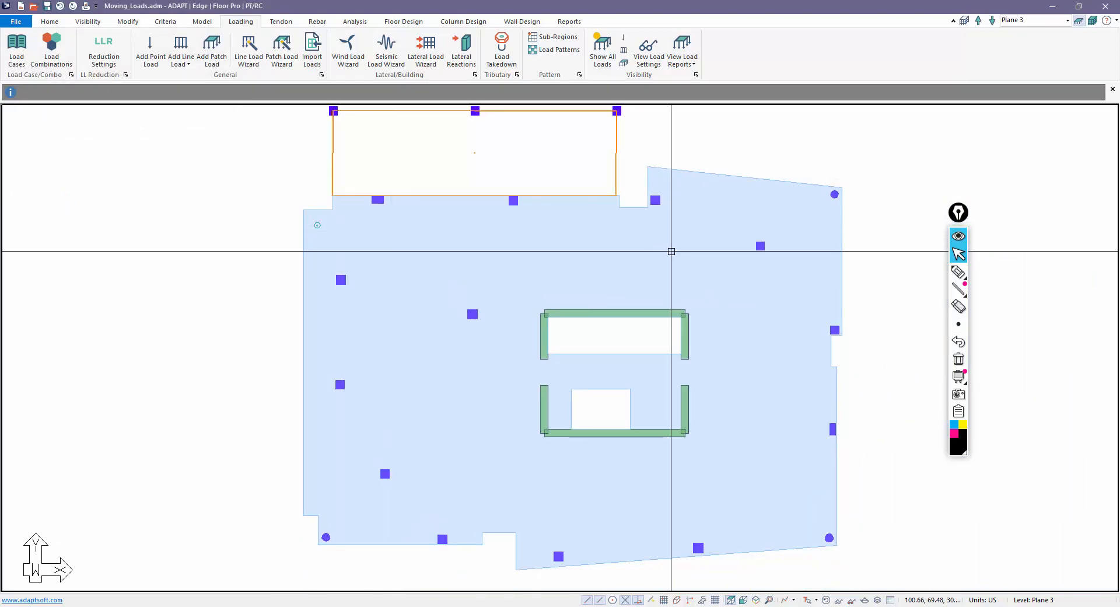
scroll(405, 227, "up", 1)
scroll(379, 250, "up", 1)
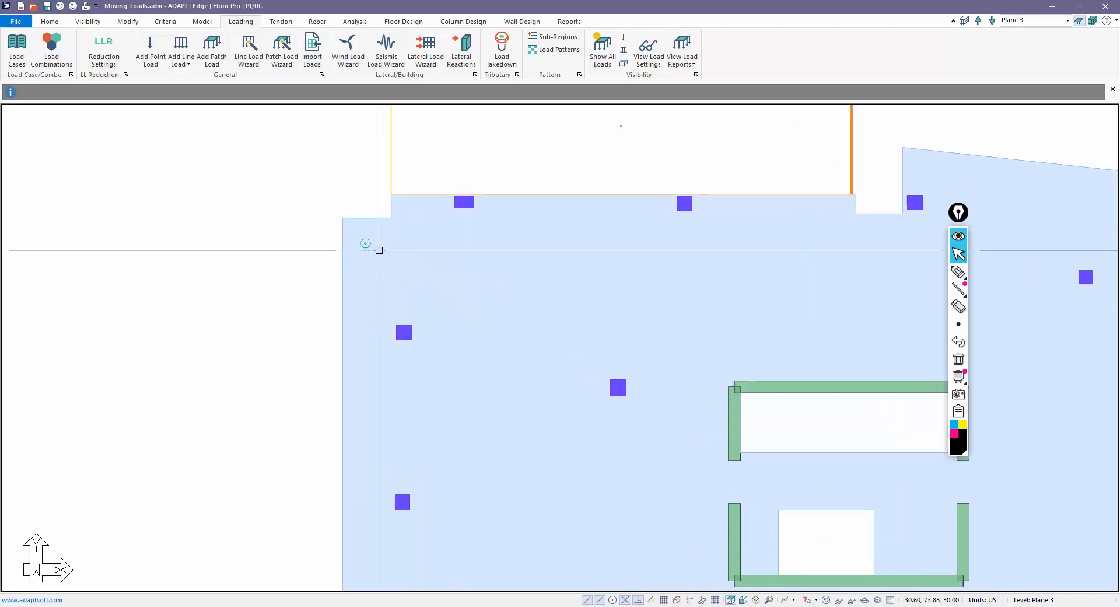
scroll(376, 249, "up", 1)
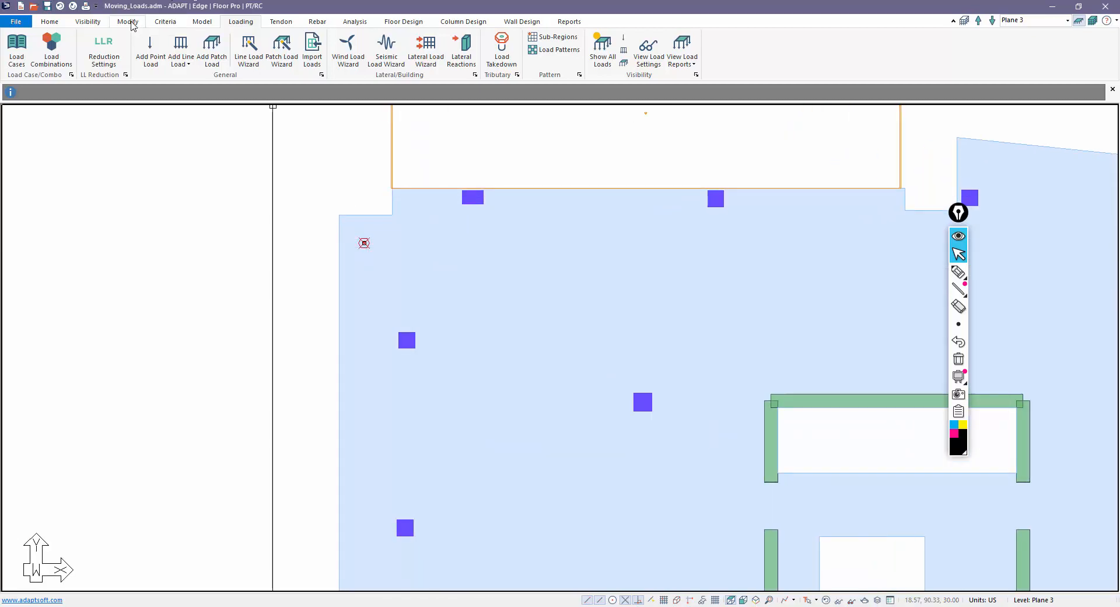
Step: Review the general settings and horizontal force components in the point load's properties
left_click(129, 21)
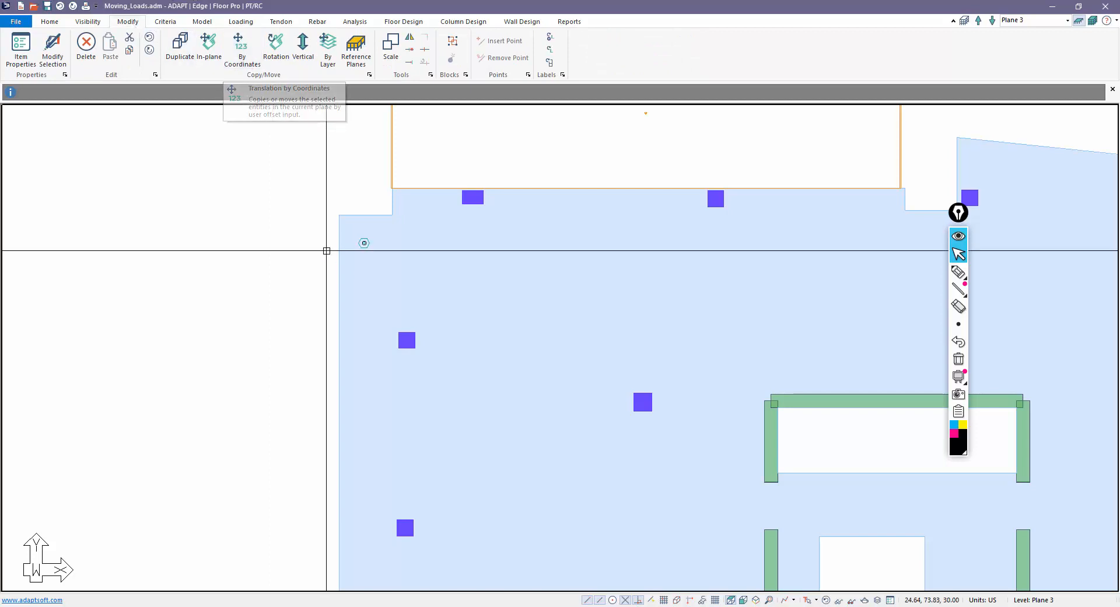
double_click(364, 243)
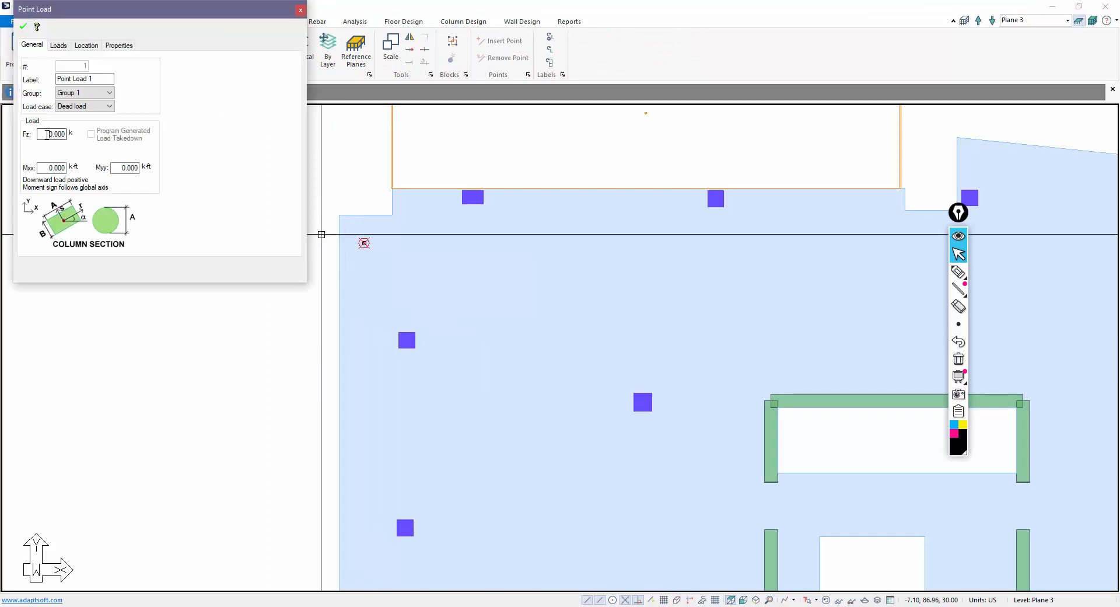
left_click(58, 46)
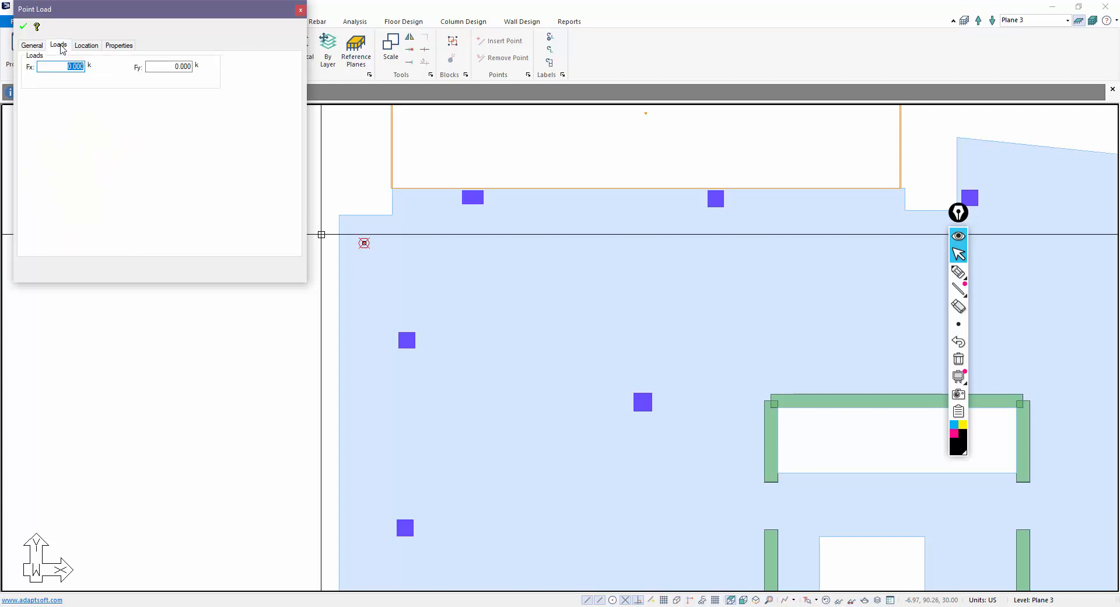
left_click(23, 26)
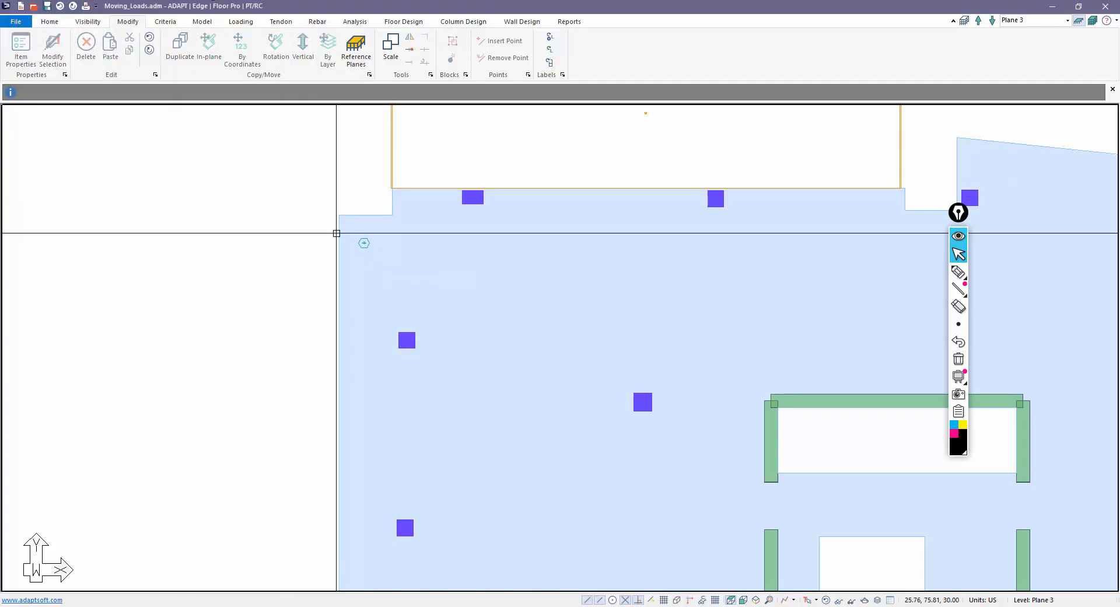
Step: Copy the point load in the X direction by coordinates and move the copy a further 3 ft in X
left_click(364, 242)
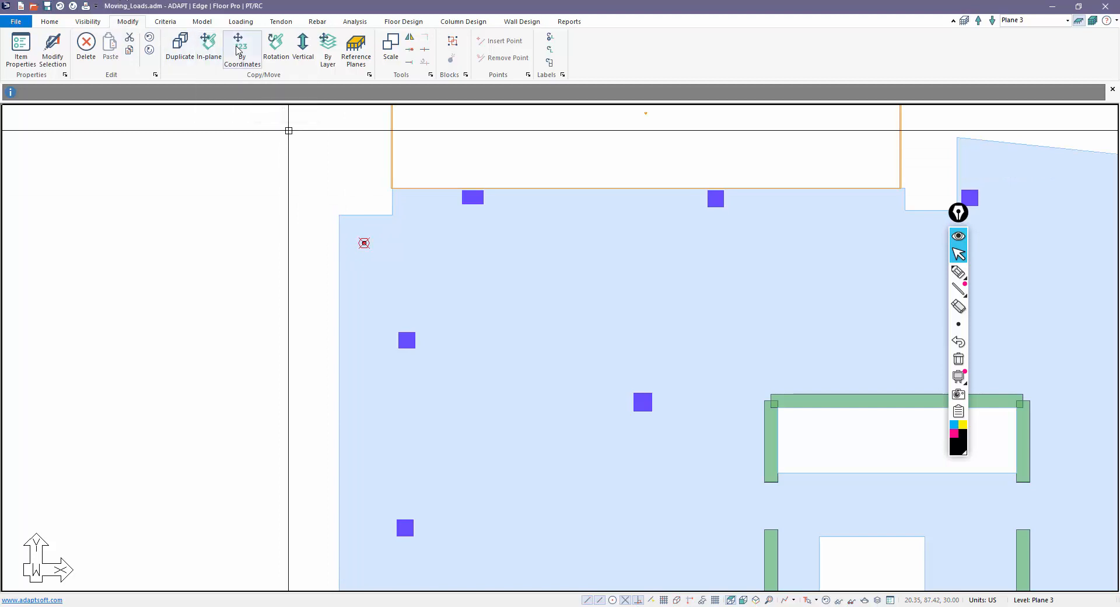
left_click(239, 51)
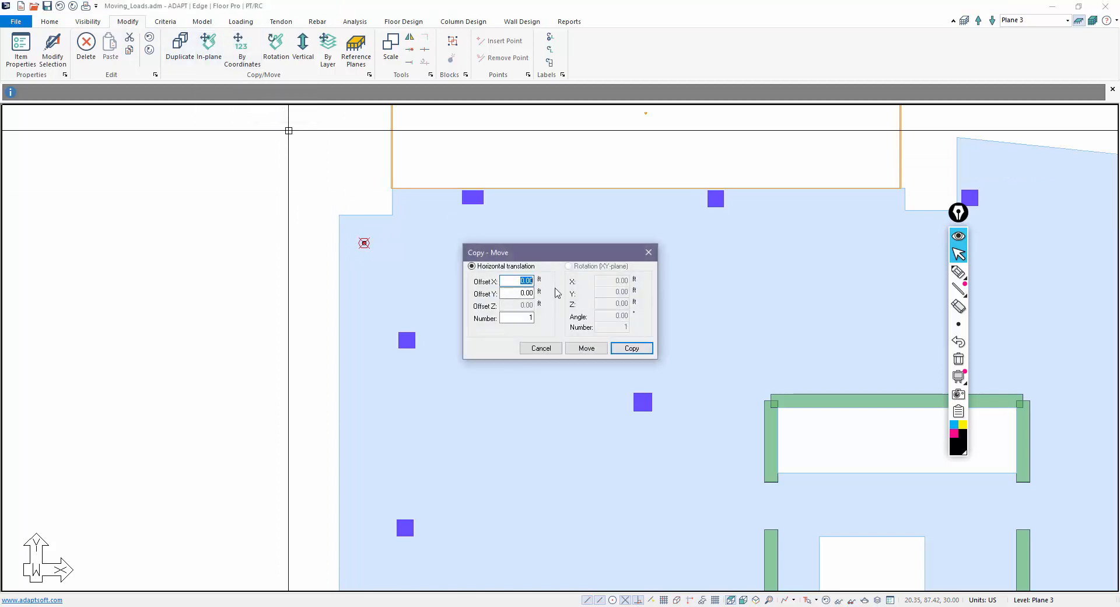
left_click(631, 348)
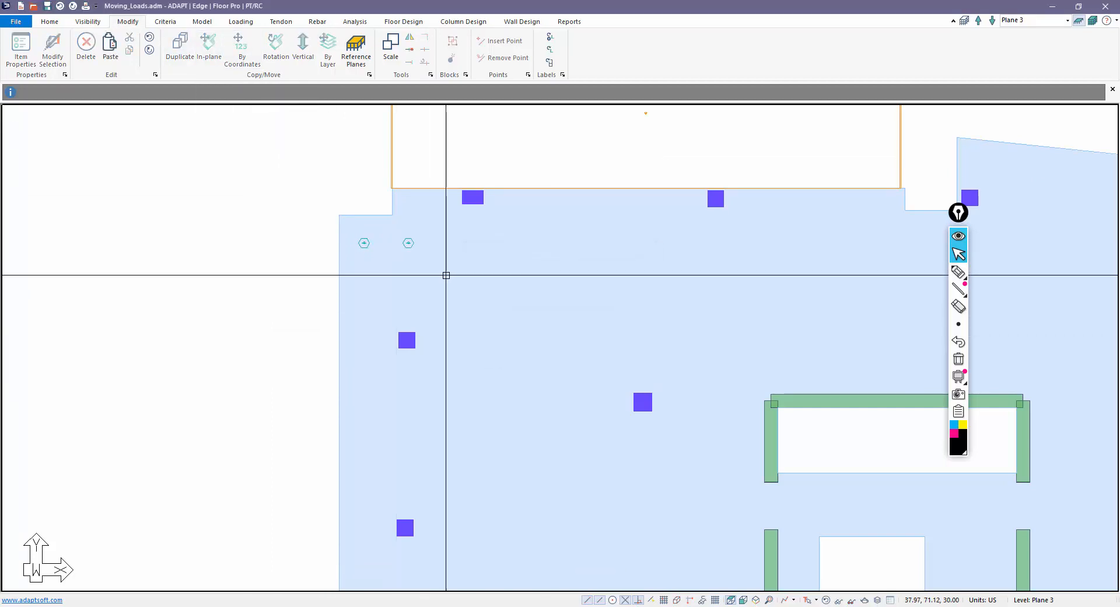
left_click(408, 243)
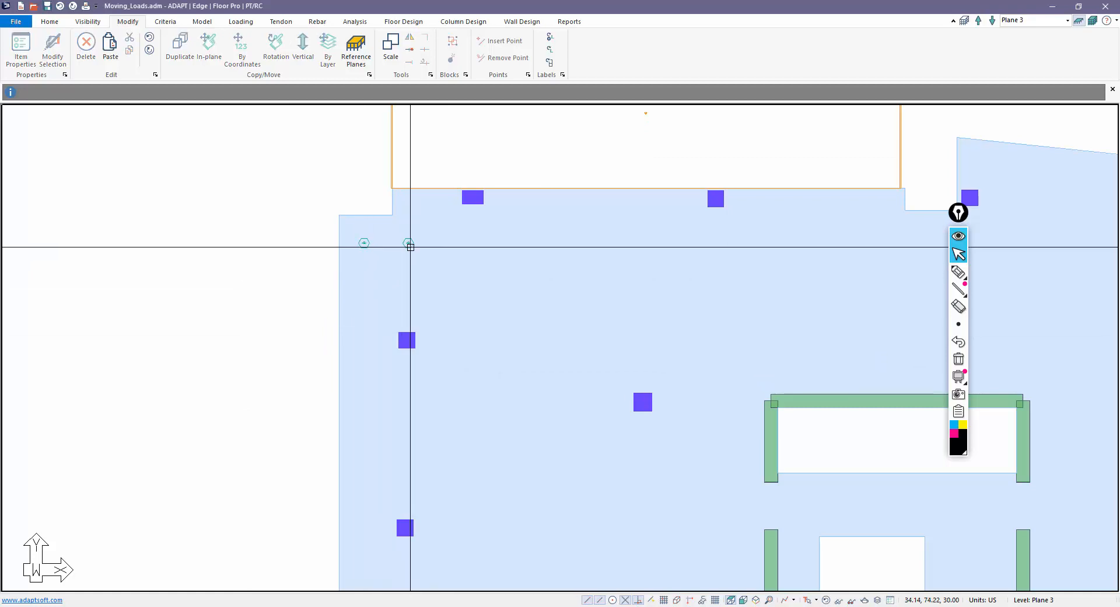
left_click(240, 52)
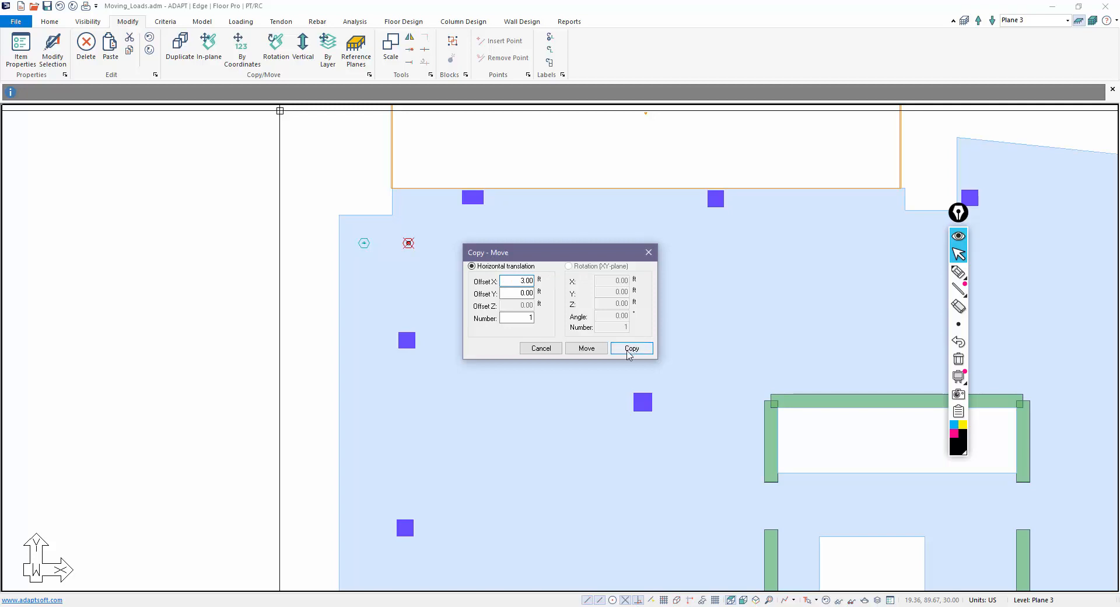
left_click(587, 349)
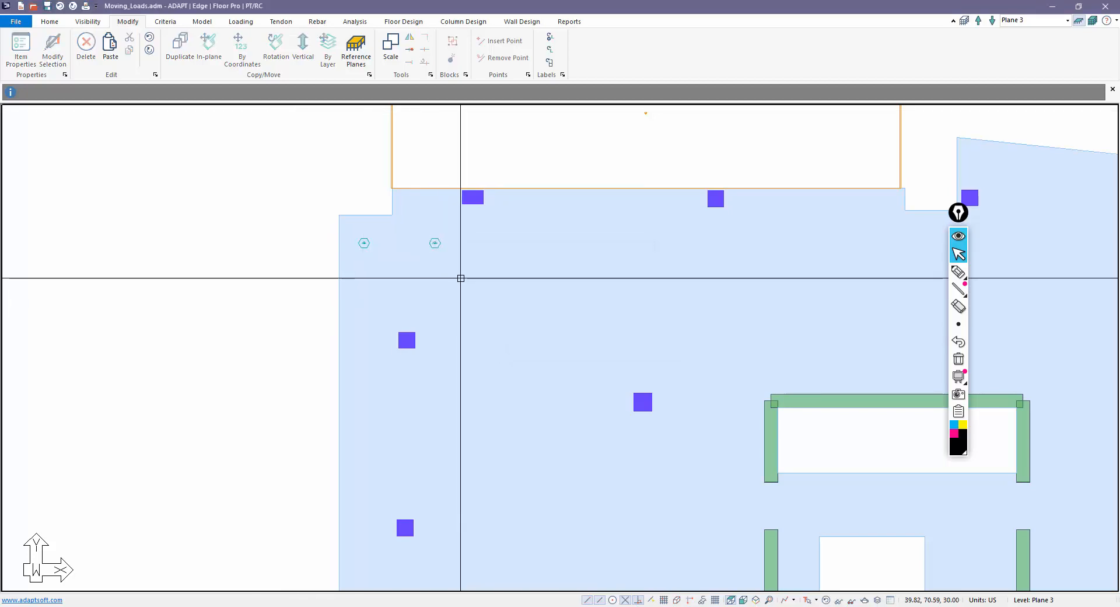
Step: Copy both point loads with a Y offset of -4 ft to form a four-wheel group
left_click(240, 49)
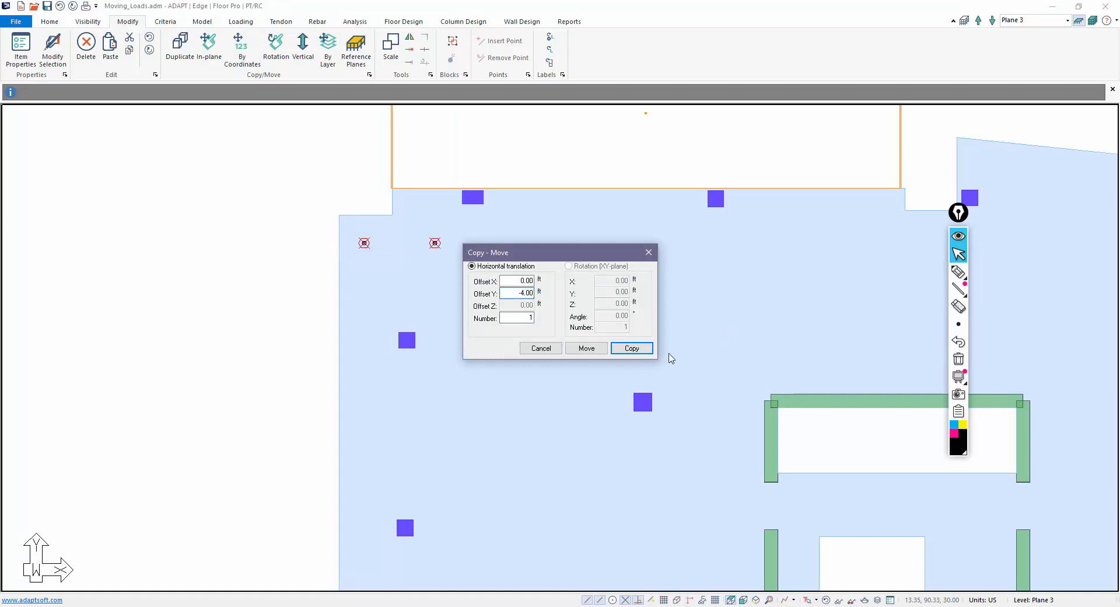
left_click(631, 348)
scroll(342, 232, "down", 3)
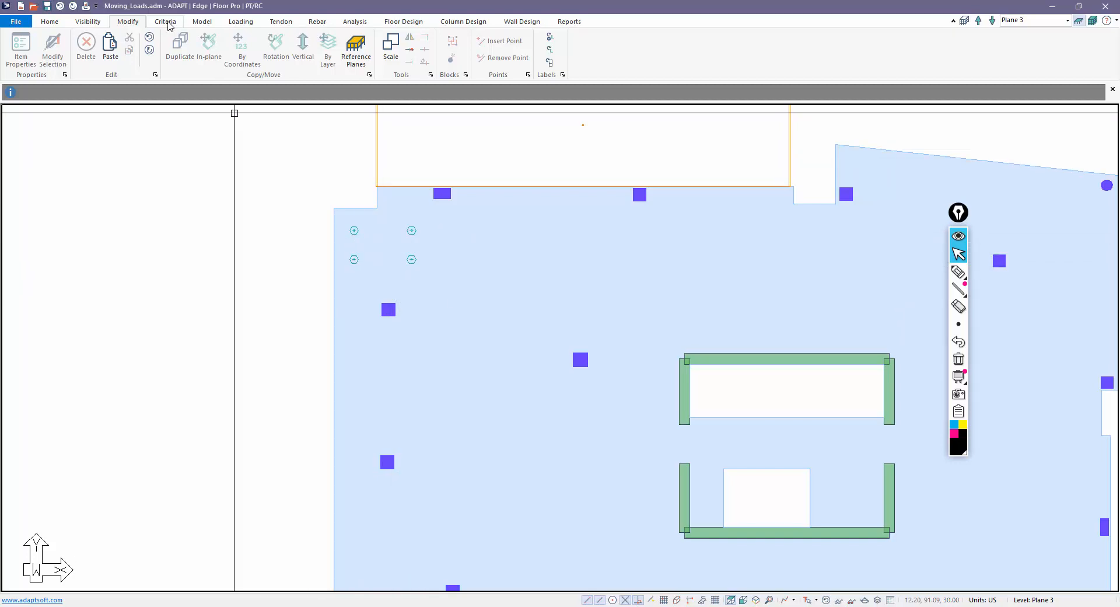
Step: Review the general and building load cases defined in the Load Case Library
left_click(229, 26)
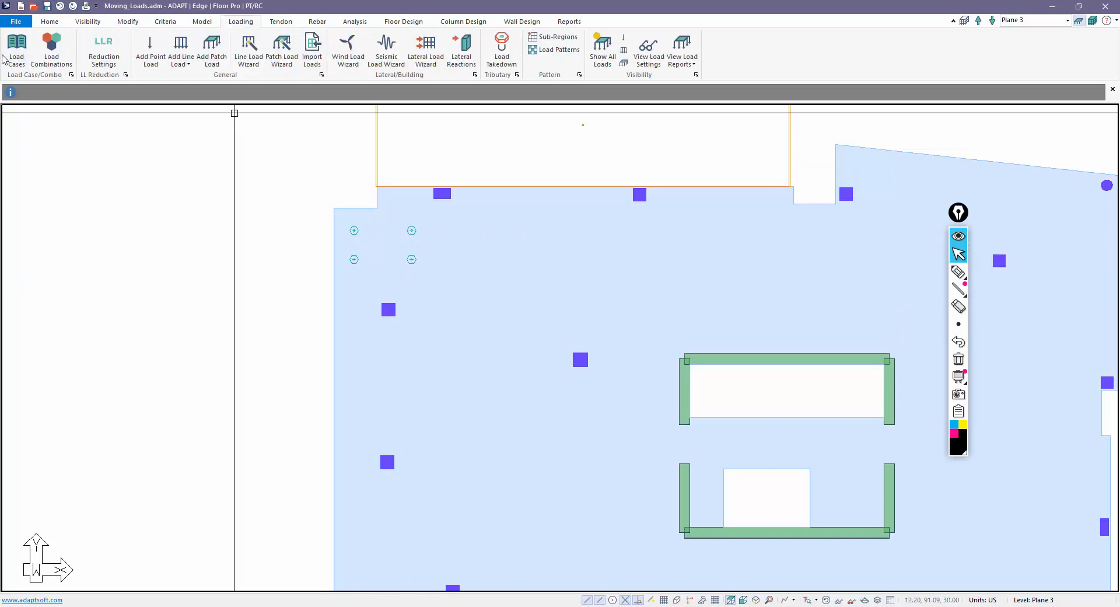
left_click(16, 50)
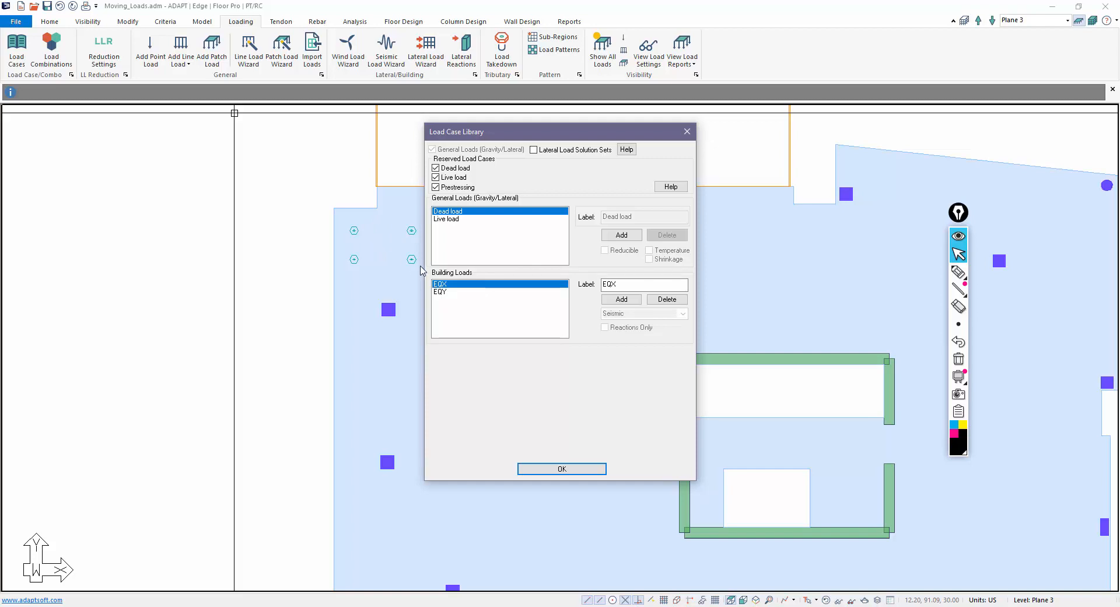
left_click(584, 469)
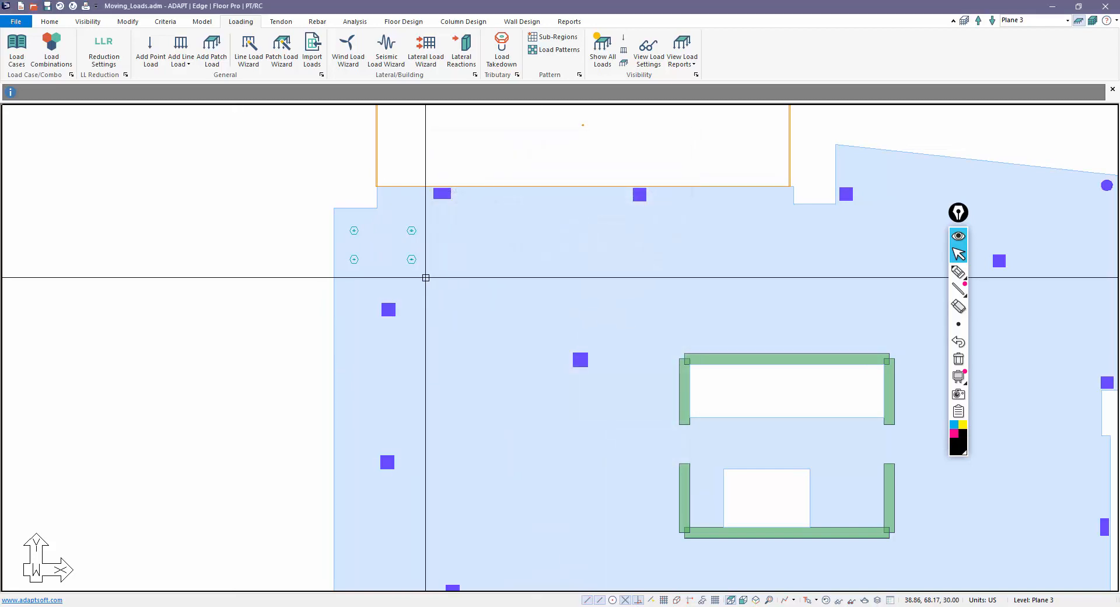
Step: Copy the four-load wheel group five times across the slab with an X offset of 20 ft
scroll(346, 231, "down", 2)
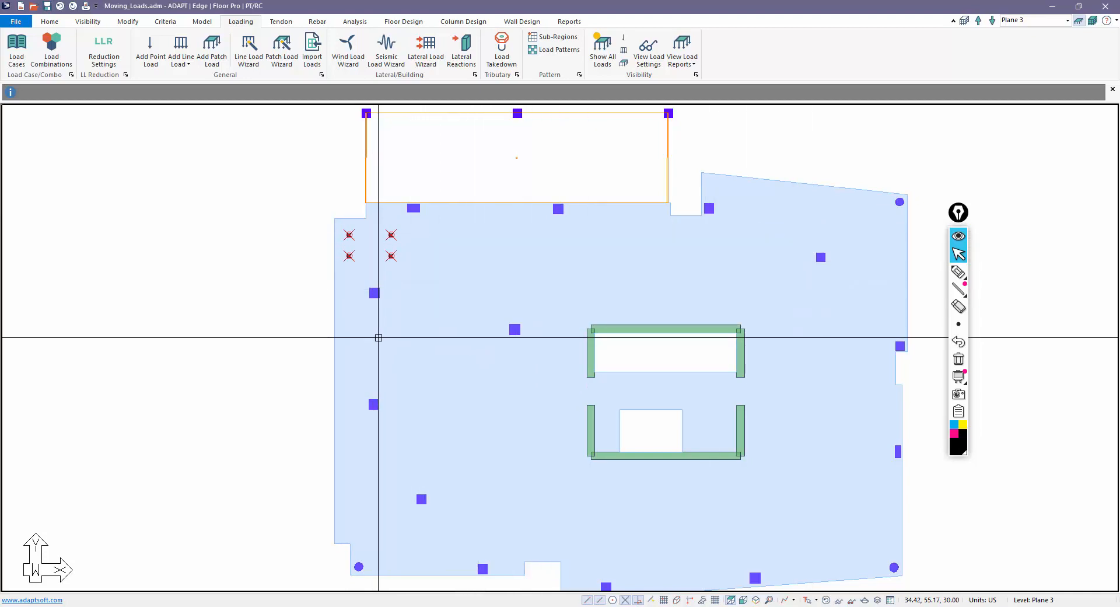
scroll(318, 271, "up", 2)
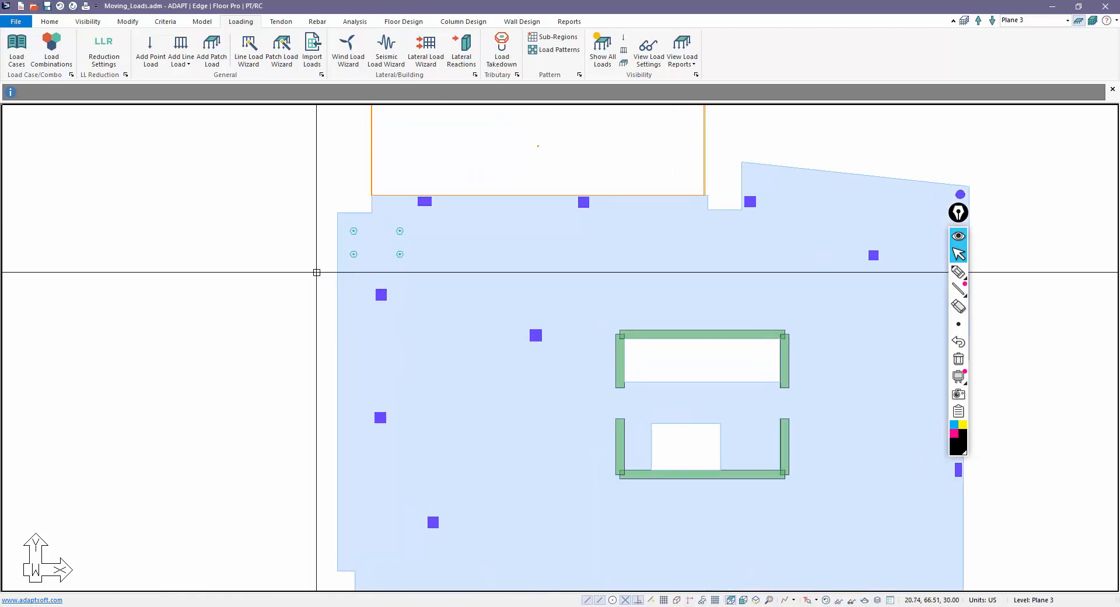
left_click_drag(421, 275, 348, 220)
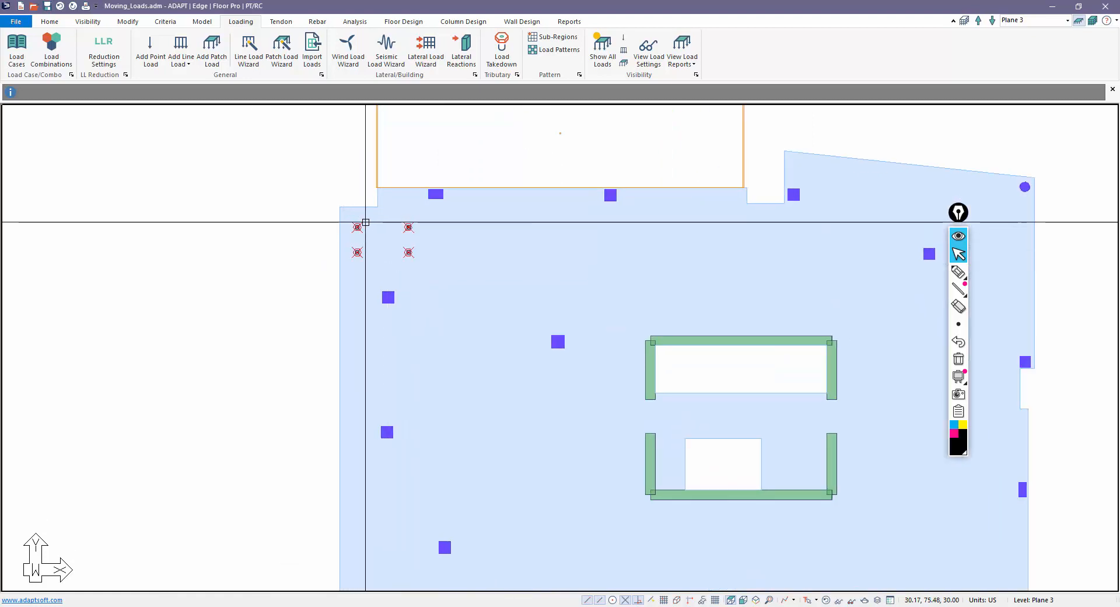
left_click(128, 22)
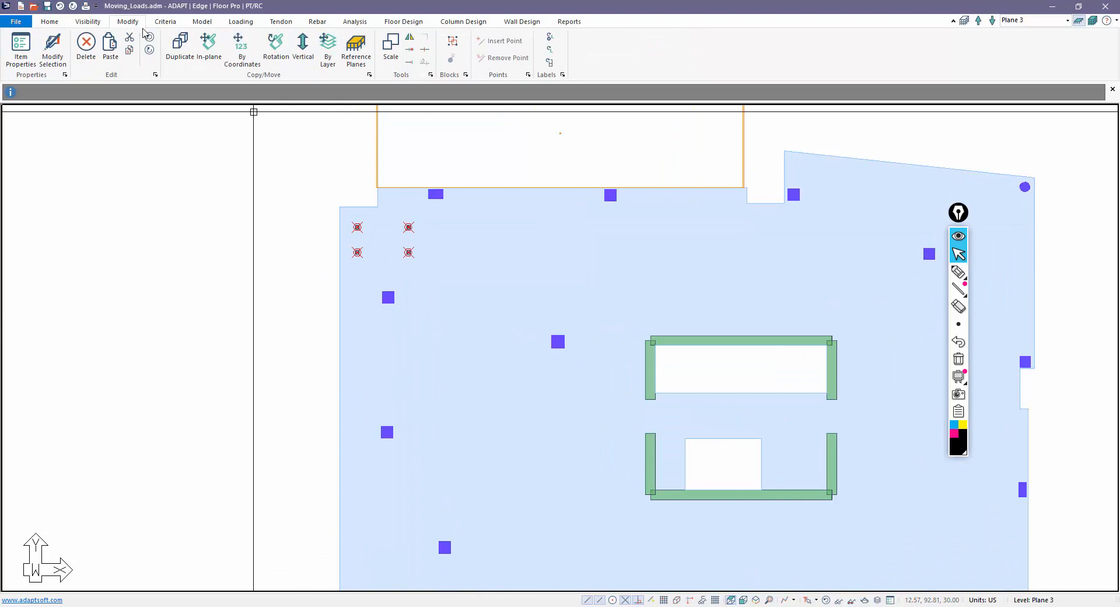
left_click(245, 65)
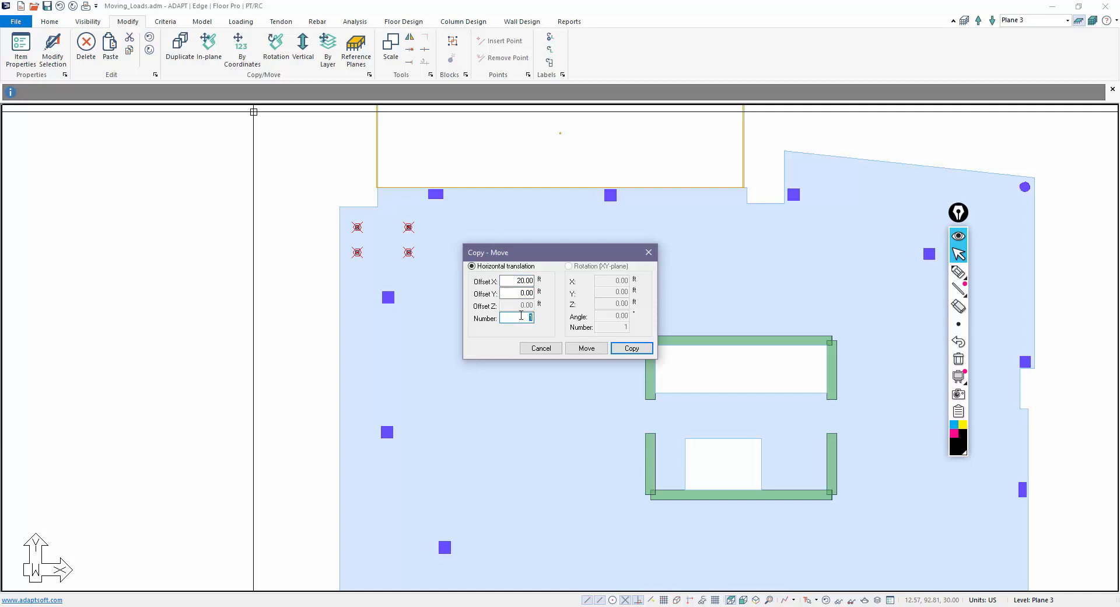
left_click(622, 351)
Step: Delete the four point loads of the last wheel group at the slab's right edge
middle_click_drag(495, 359, 382, 345)
scroll(408, 297, "down", 1)
left_click_drag(818, 260, 810, 225)
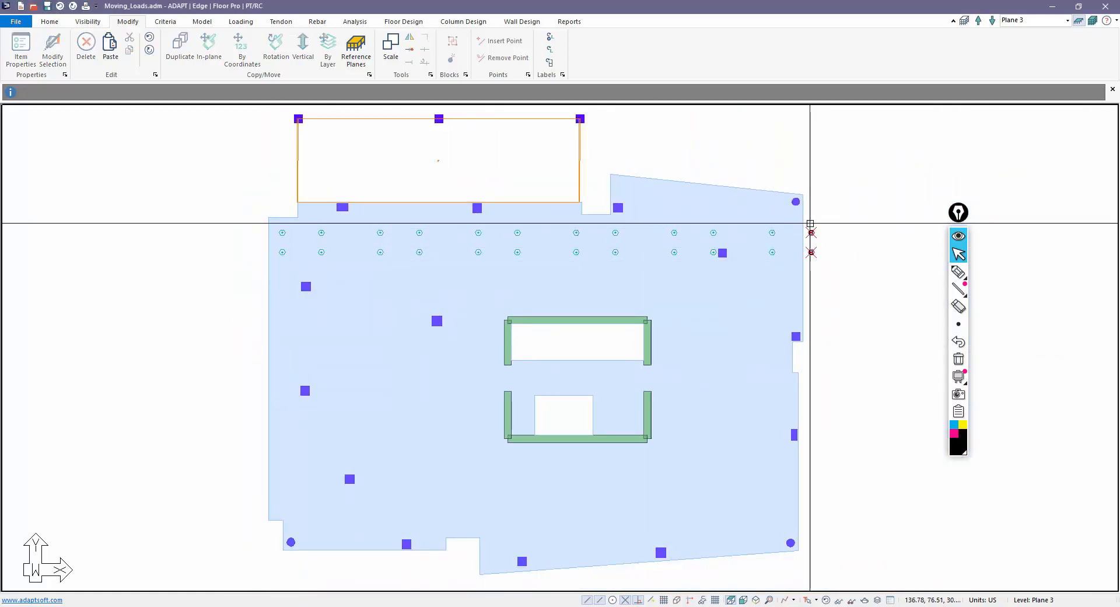
key("Delete")
left_click(773, 234)
key("Delete")
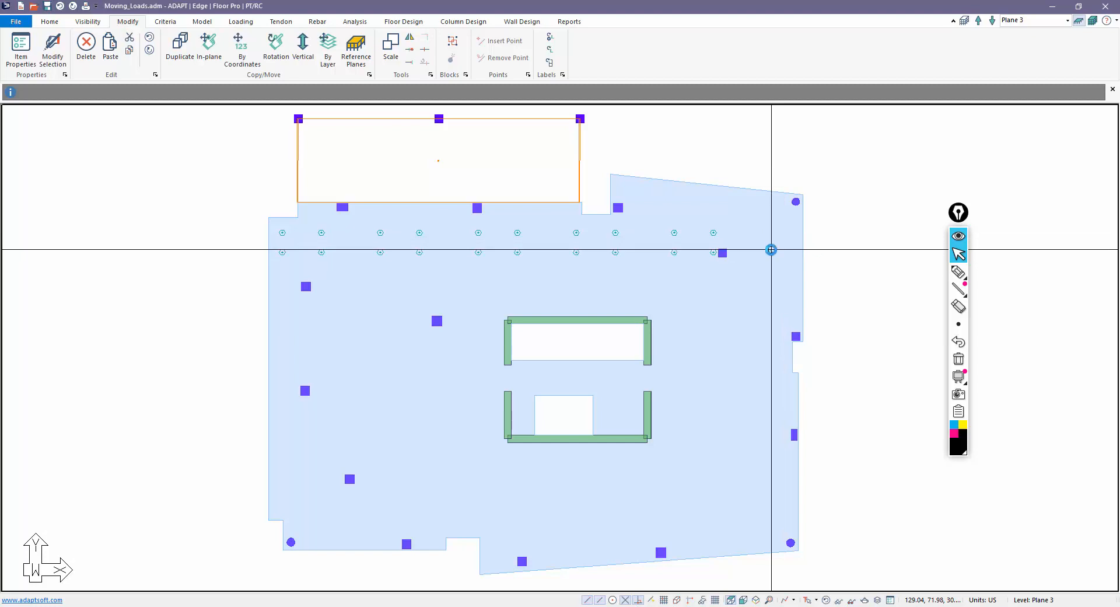
left_click(771, 250)
key("Delete")
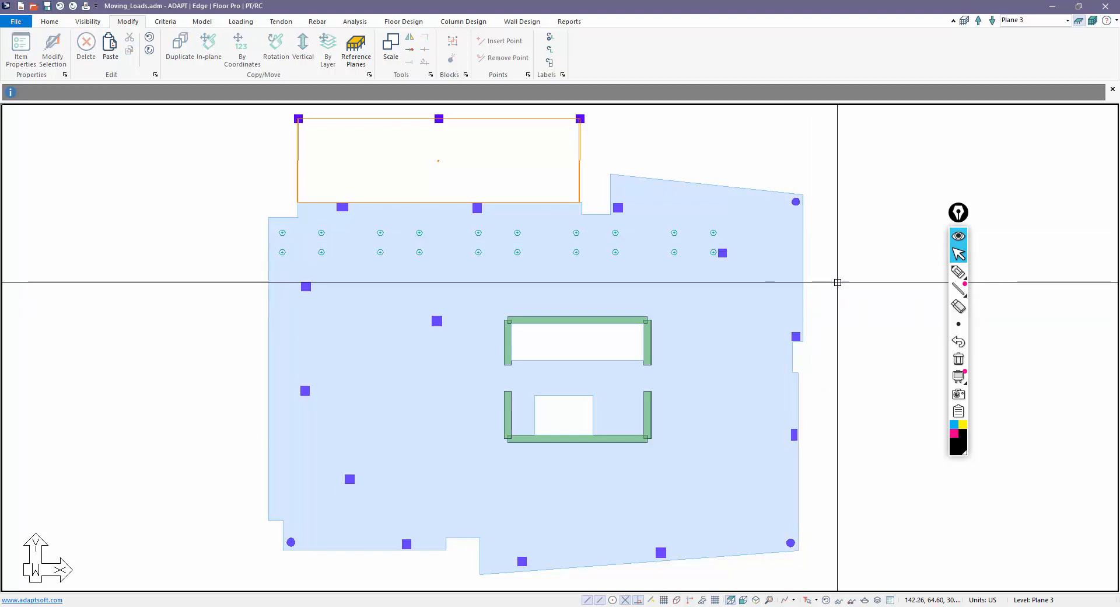
Step: Select all point loads by type and copy them five times with a Y offset of -15 ft
middle_click_drag(838, 282, 873, 289)
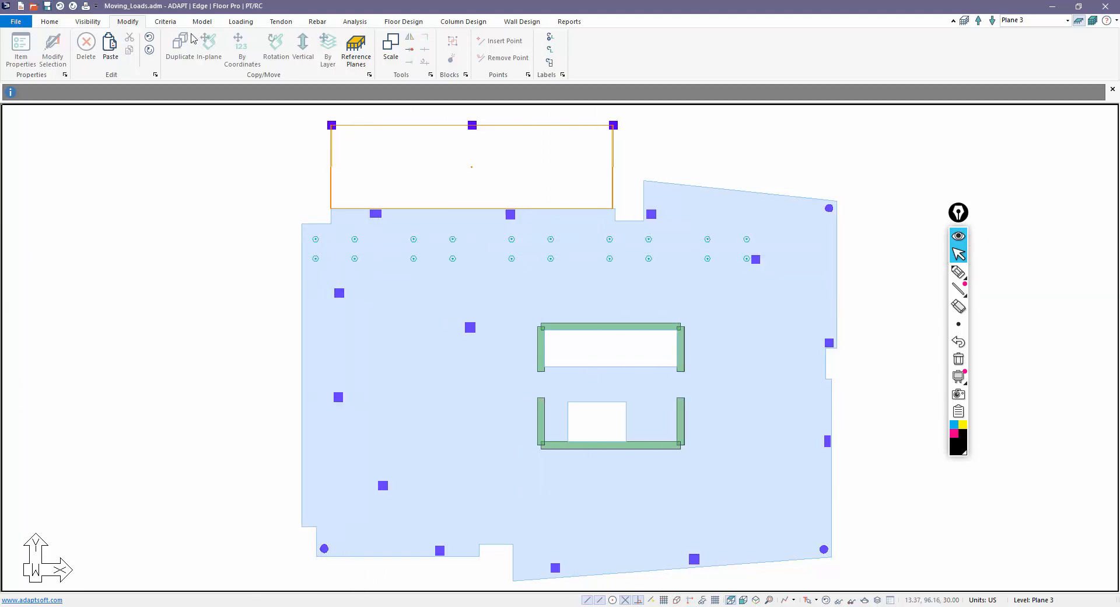
left_click(50, 22)
left_click(134, 46)
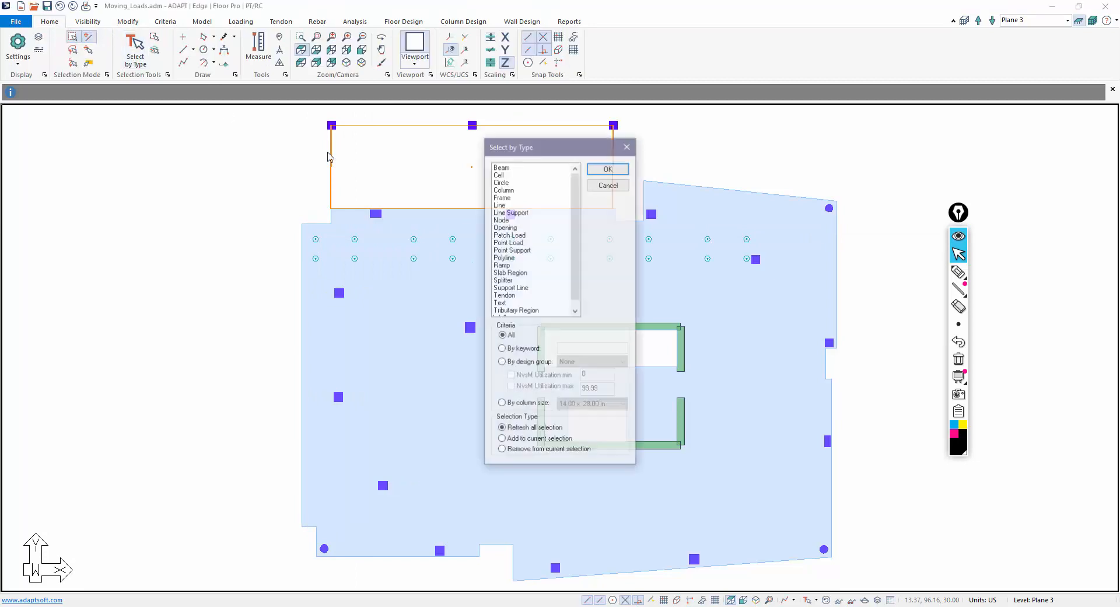
left_click(609, 168)
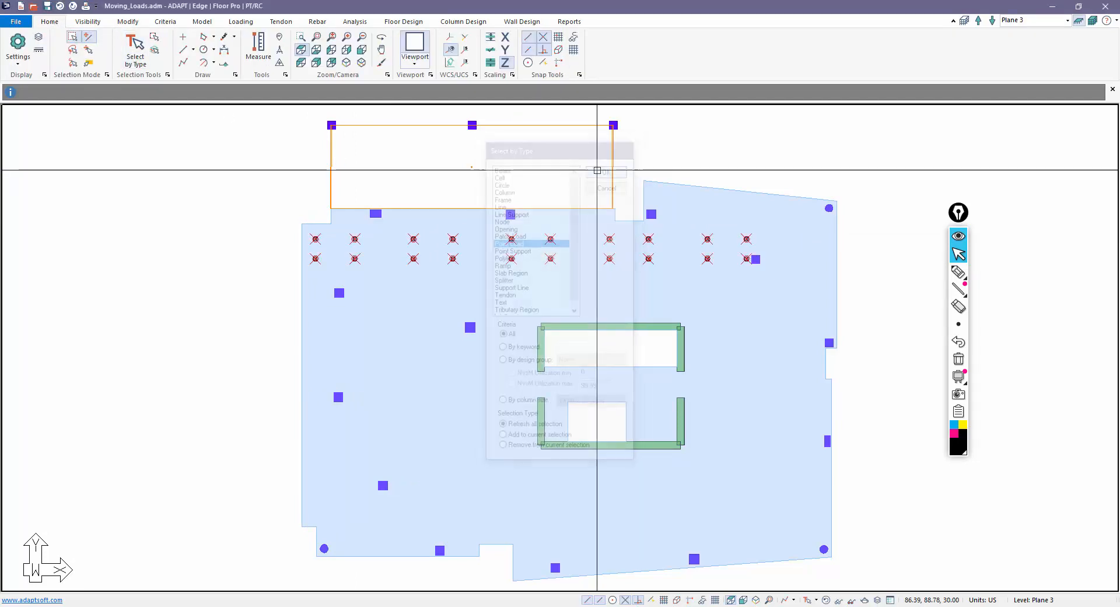
left_click(127, 22)
left_click(241, 45)
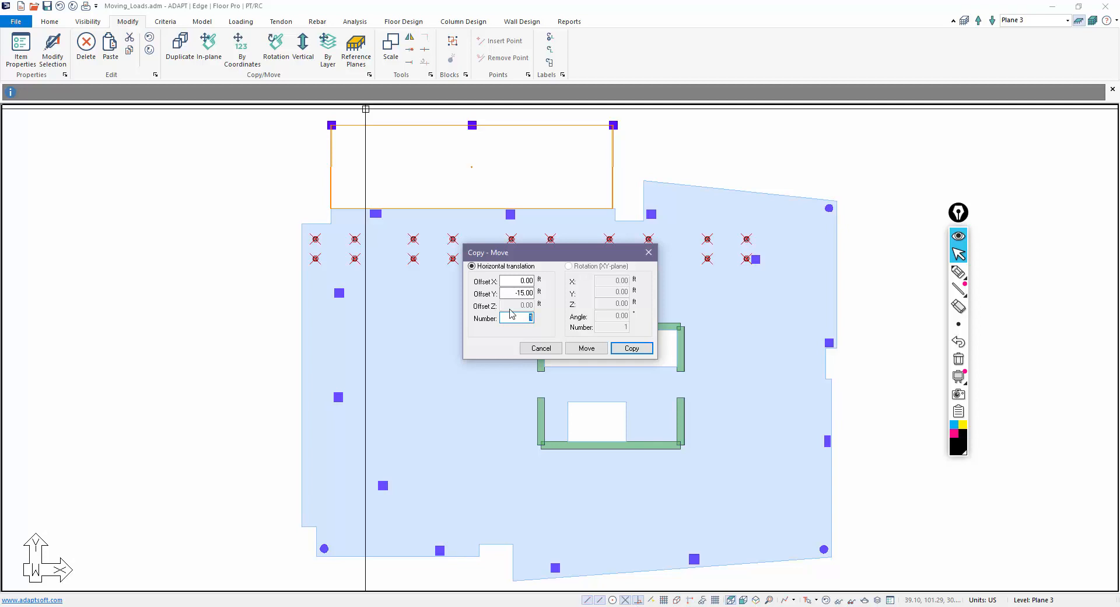
left_click(631, 349)
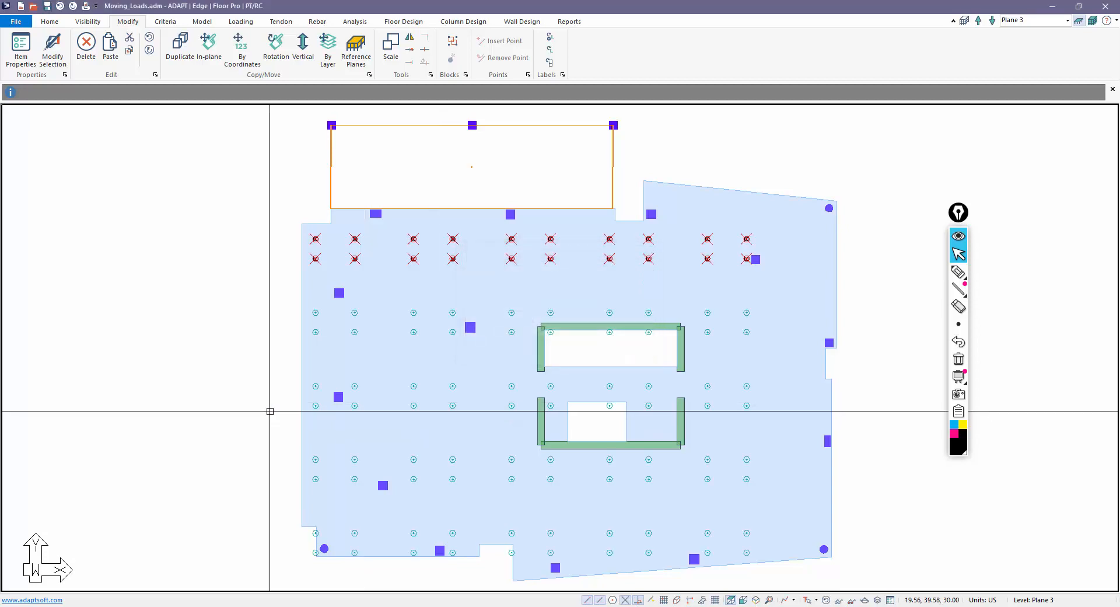
Step: Delete the two rows of point loads that lie outside the slab beyond its lower edge
scroll(599, 558, "up", 1)
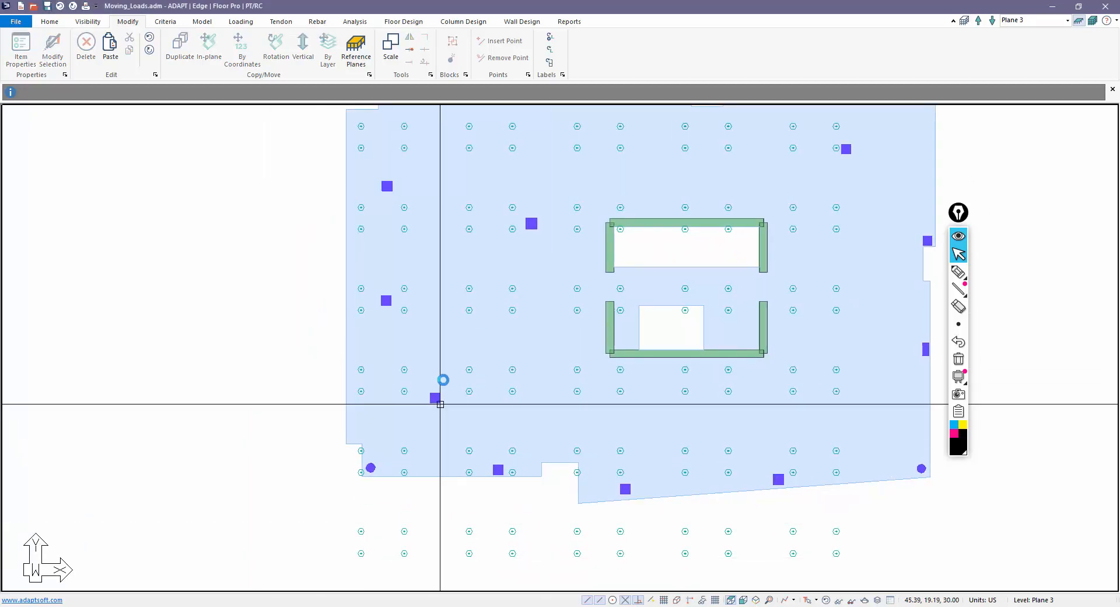
scroll(440, 403, "down", 3)
left_click_drag(776, 546, 356, 486)
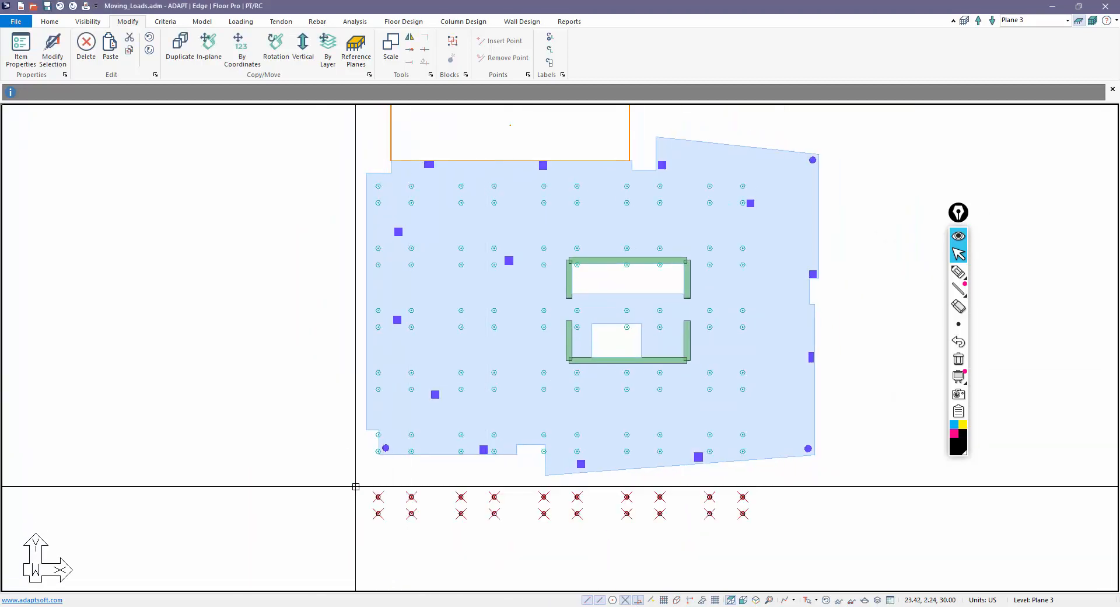
key("Delete")
Step: Move the four-load wheel group at the slab's lower-left corner in the positive X direction so it sits inside the slab edge
scroll(387, 467, "up", 1)
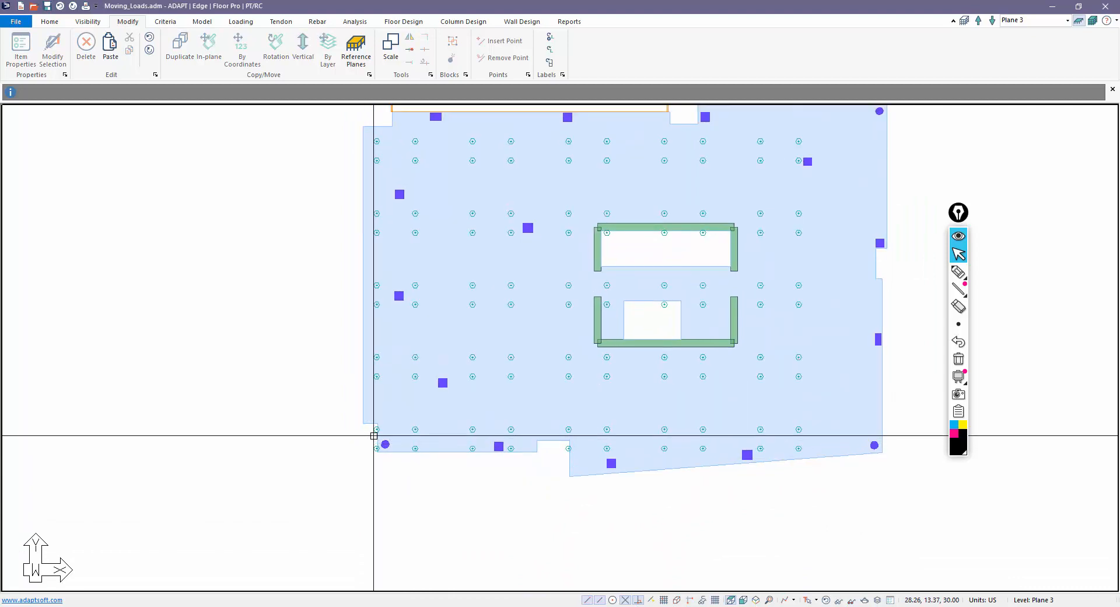
scroll(364, 429, "up", 1)
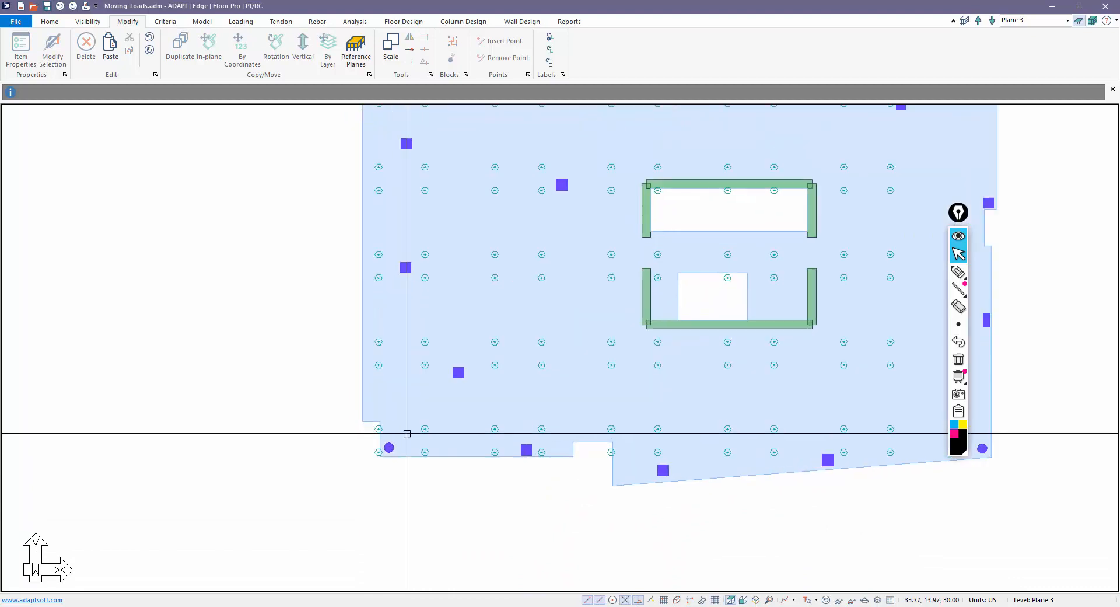
scroll(362, 435, "up", 1)
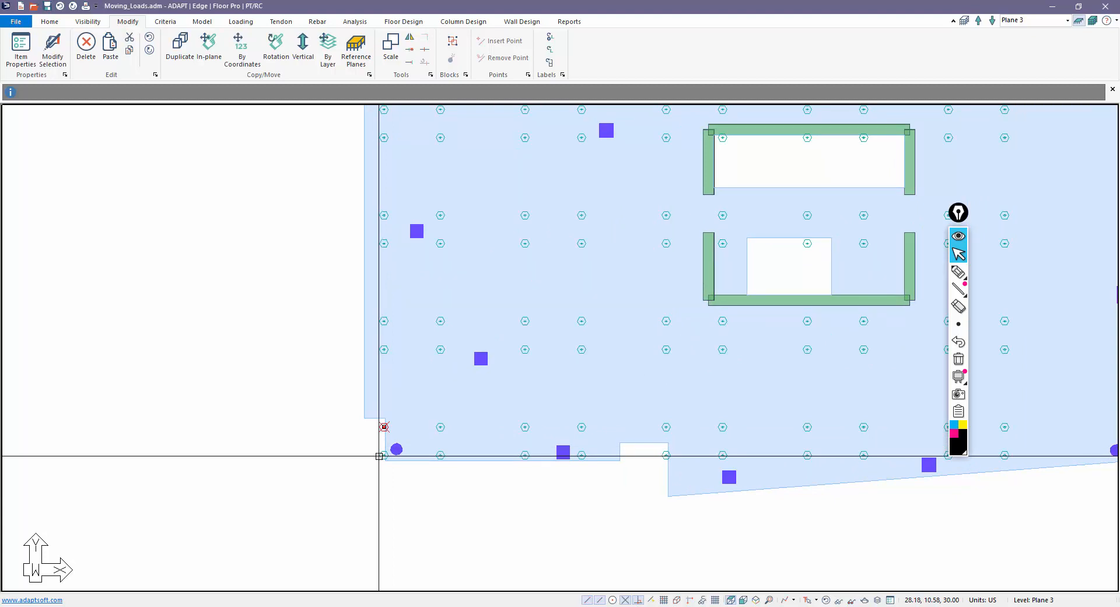
left_click(383, 454)
left_click(440, 428)
left_click(439, 453)
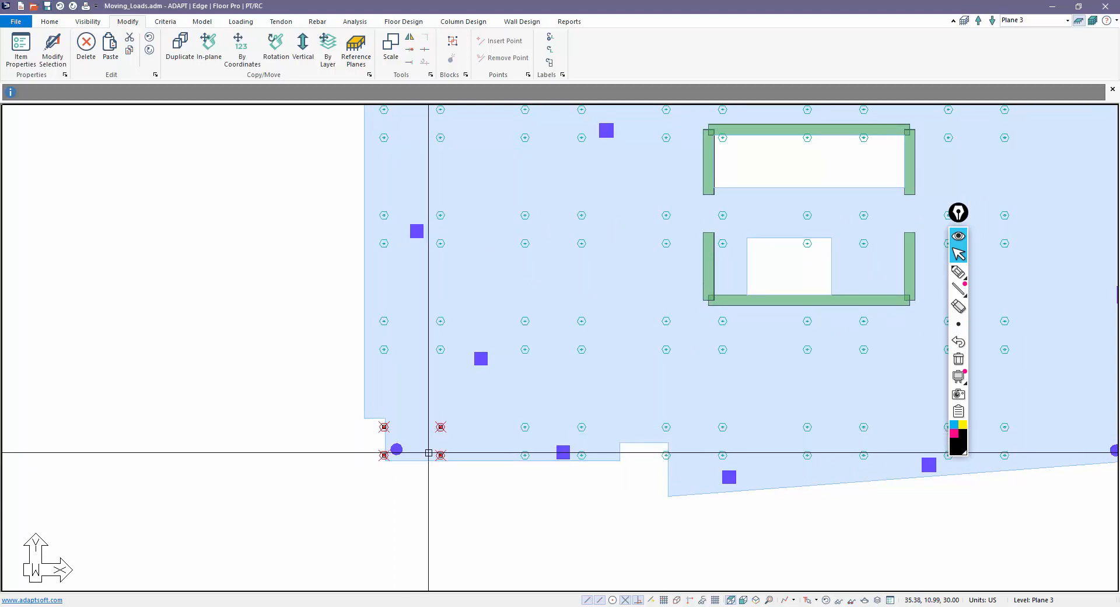
left_click(207, 42)
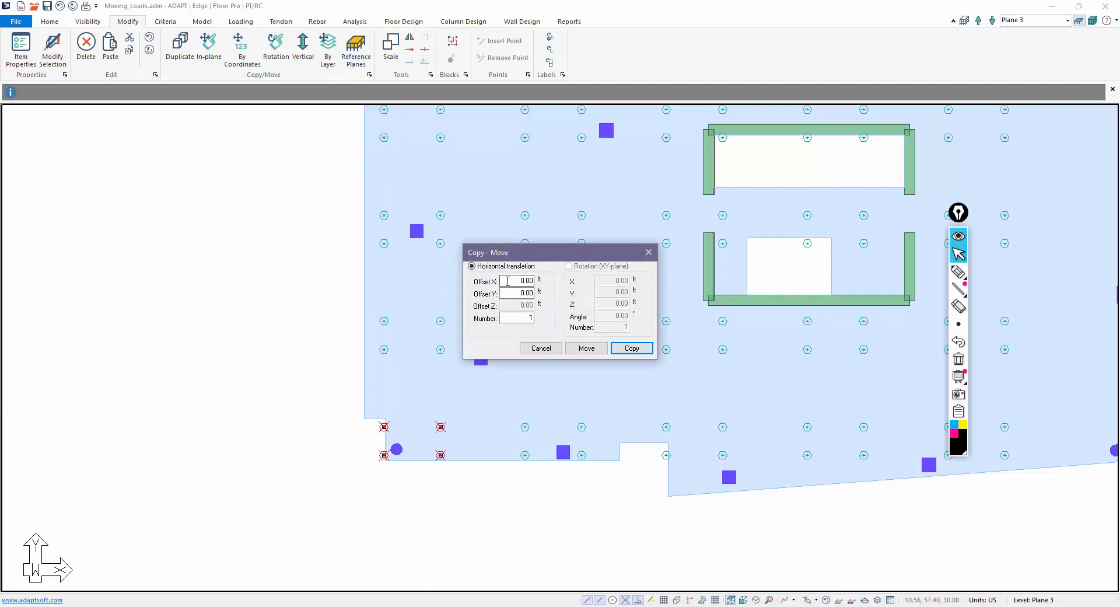
left_click(586, 348)
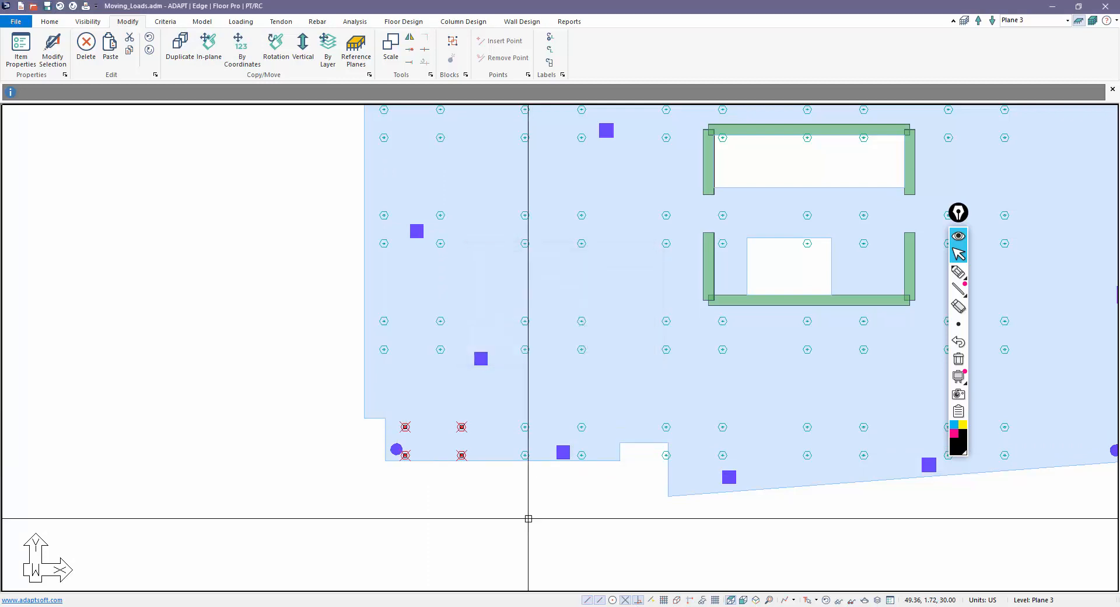
Step: Move the four-load group beside the notch in the slab's lower edge in the positive X direction, clear of the notch
scroll(472, 502, "down", 2)
scroll(512, 436, "up", 1)
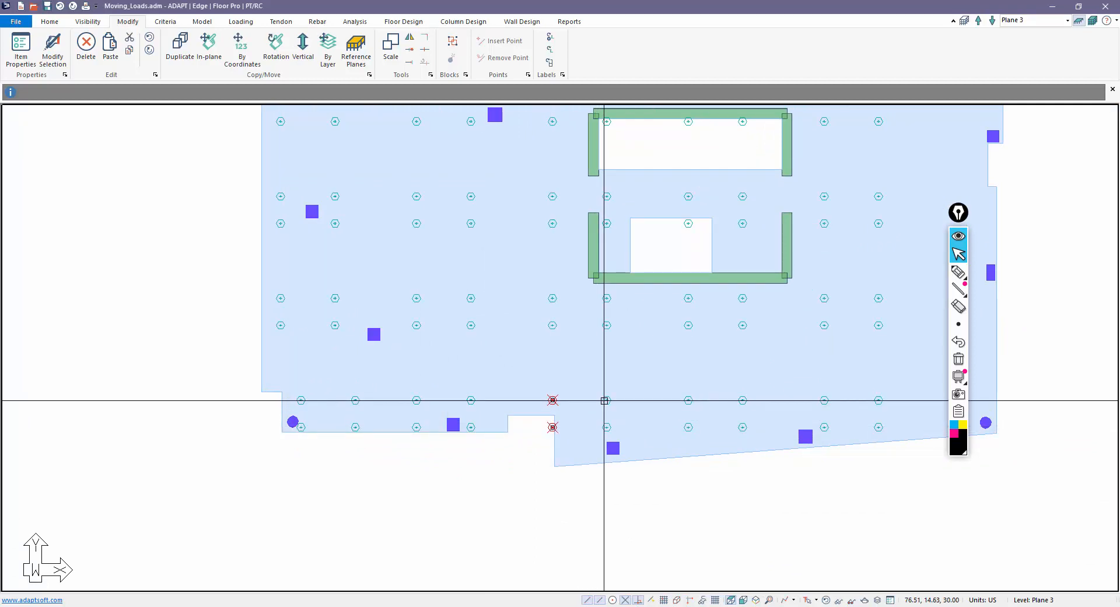
scroll(525, 455, "down", 2)
scroll(584, 467, "down", 1)
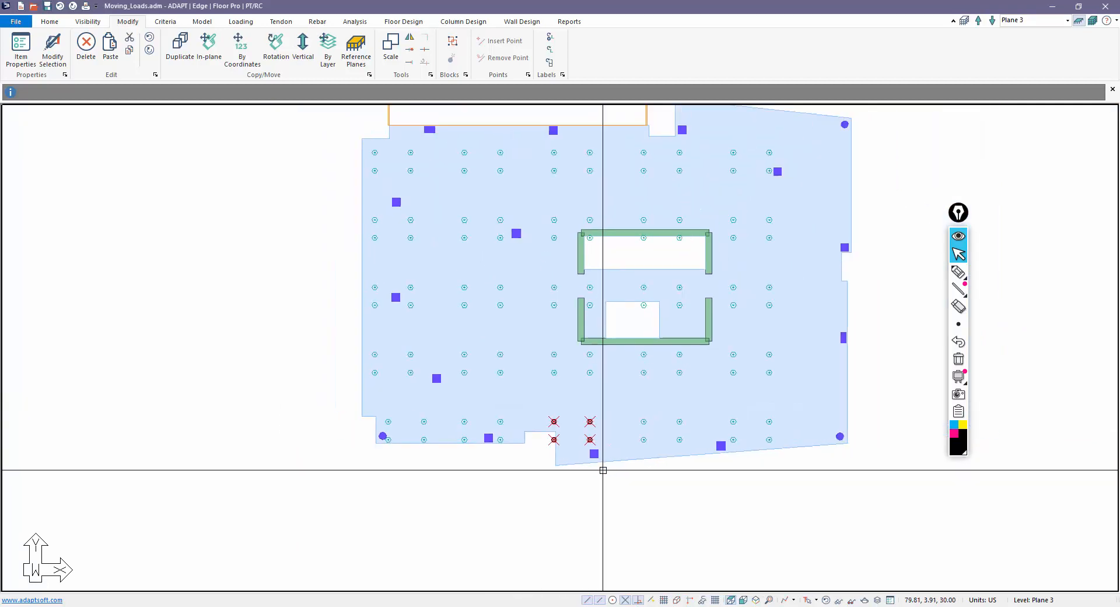
left_click(259, 62)
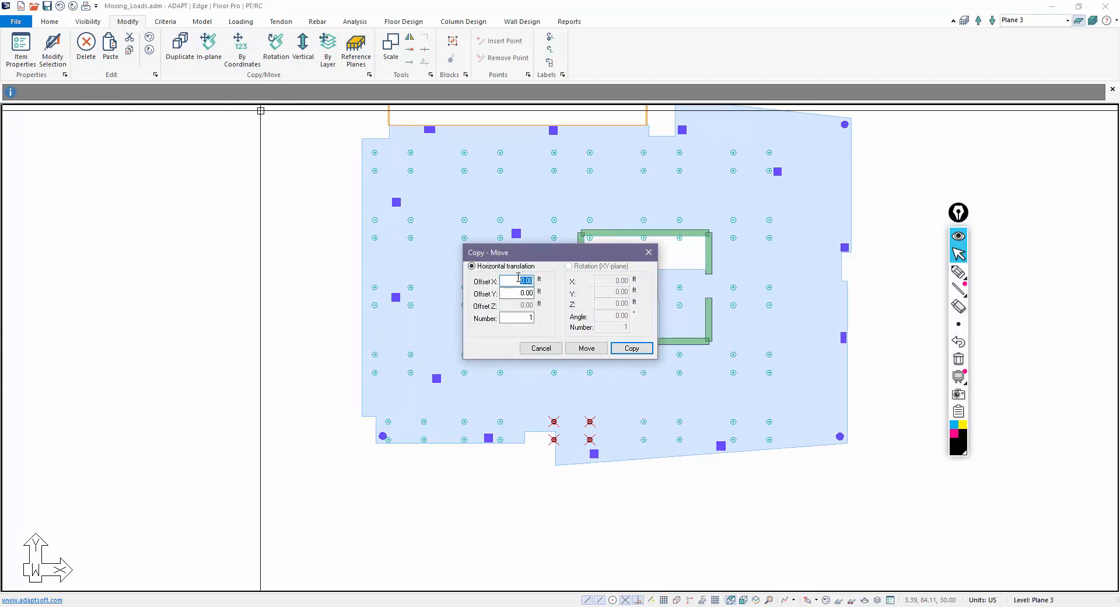
left_click(601, 352)
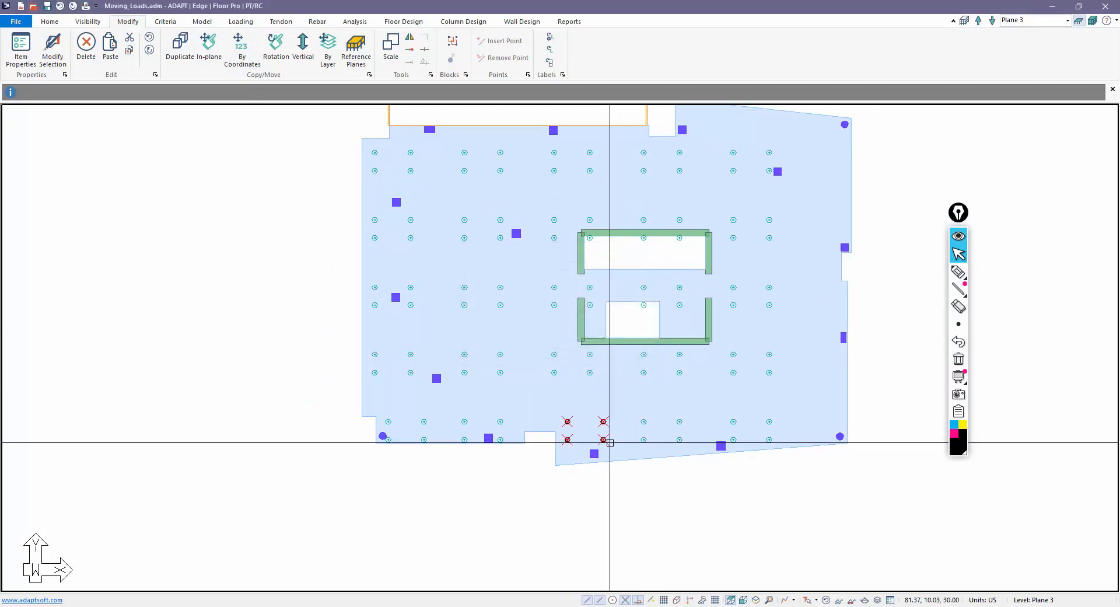
Step: Move the two wheel groups overlapping the upper core wall and large opening in the positive Y direction, clear of the wall
scroll(617, 504, "down", 2)
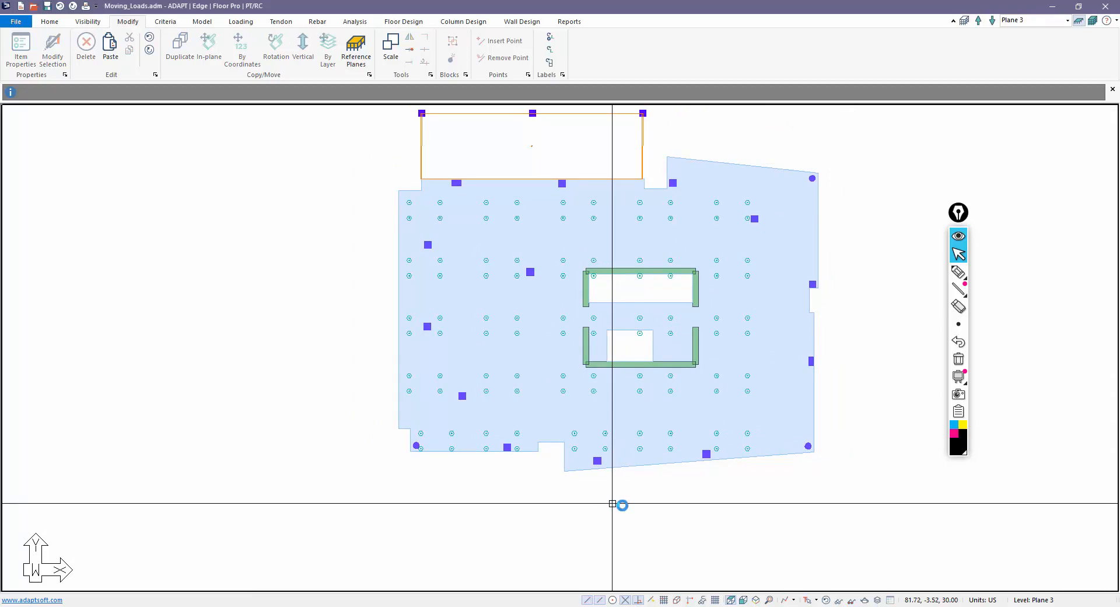
scroll(634, 523, "down", 1)
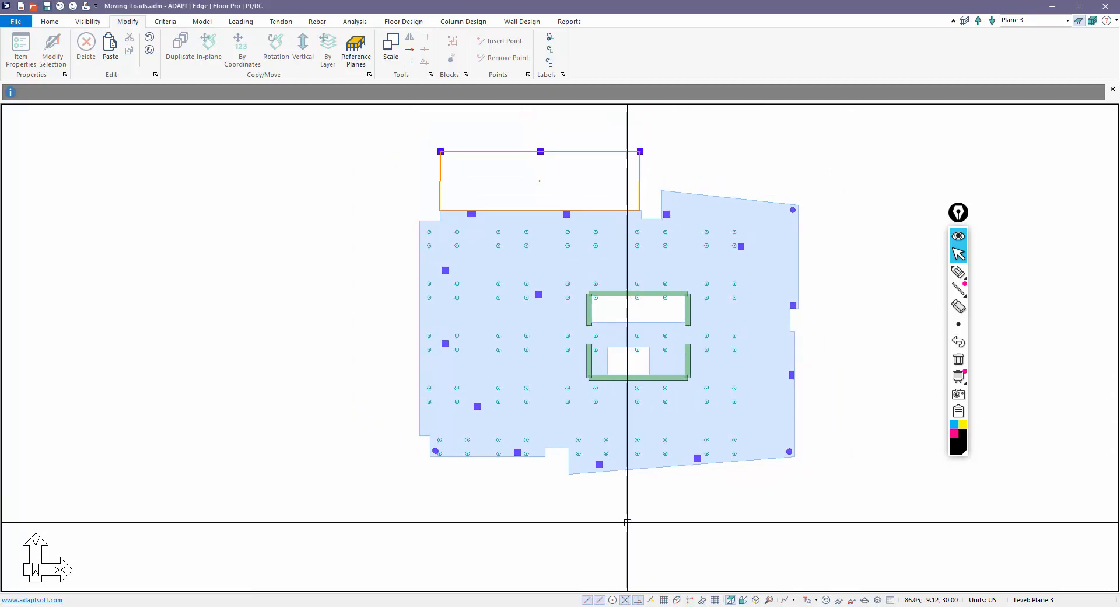
scroll(636, 290, "up", 1)
scroll(637, 289, "up", 2)
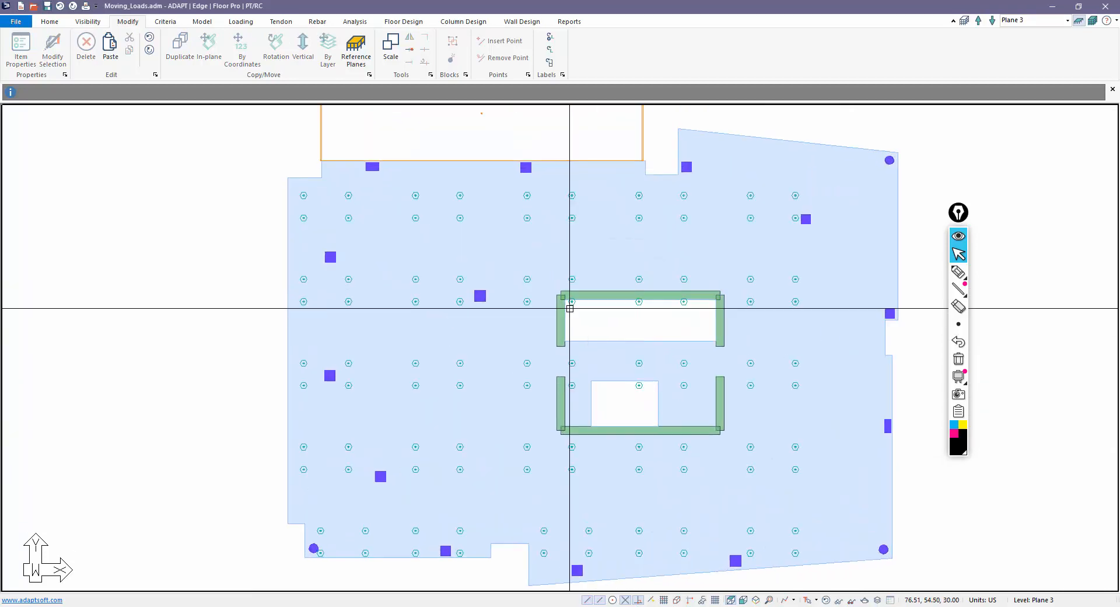
left_click(520, 276)
left_click(520, 302)
left_click(572, 301)
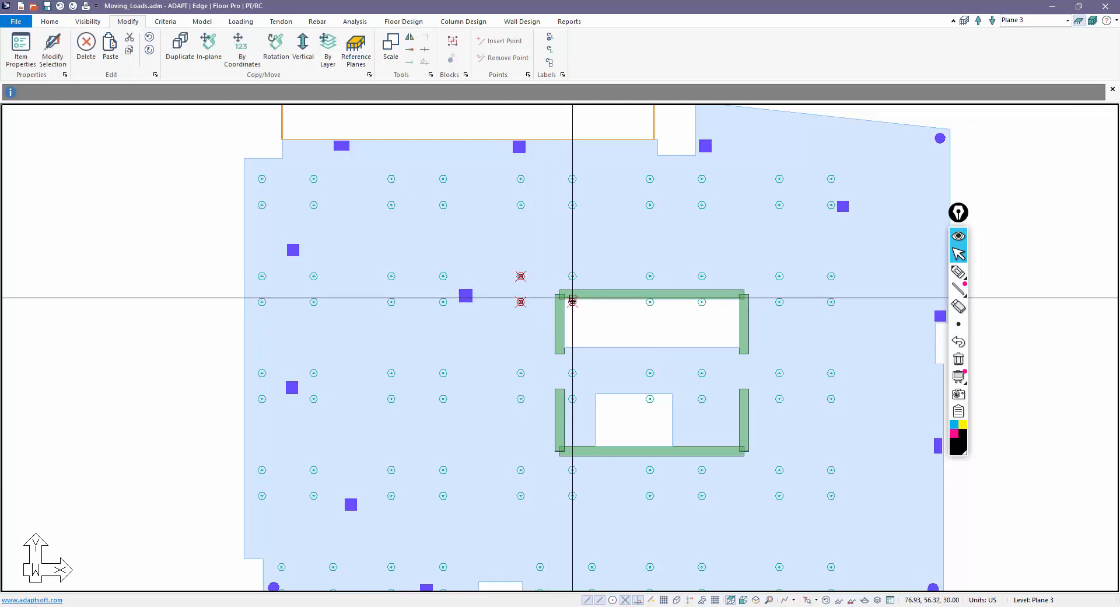
left_click(572, 276)
left_click(650, 276)
left_click(650, 301)
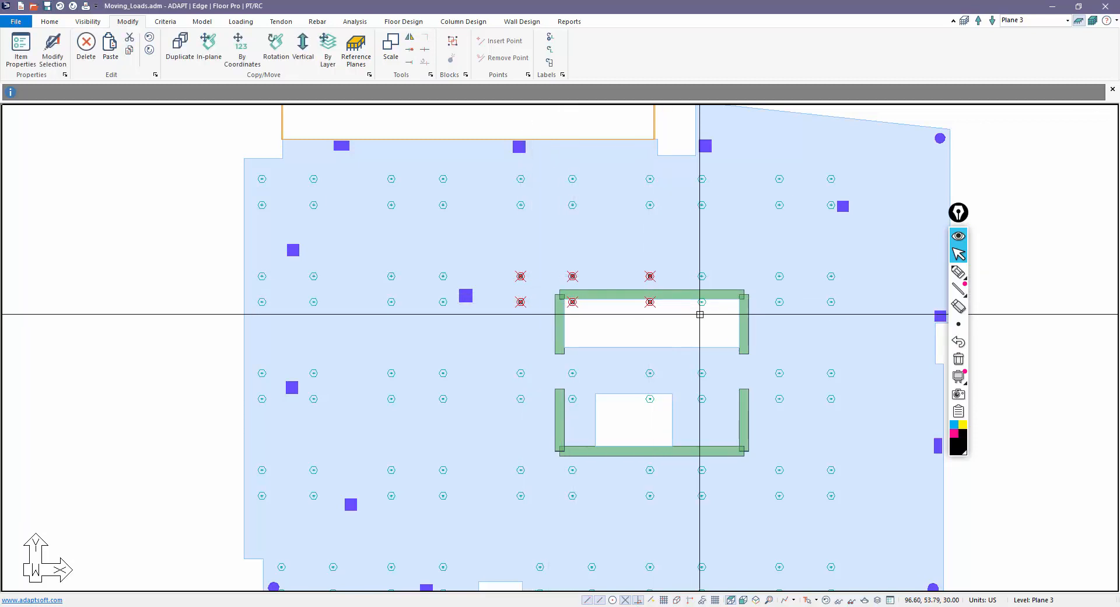
left_click(701, 301)
left_click(701, 275)
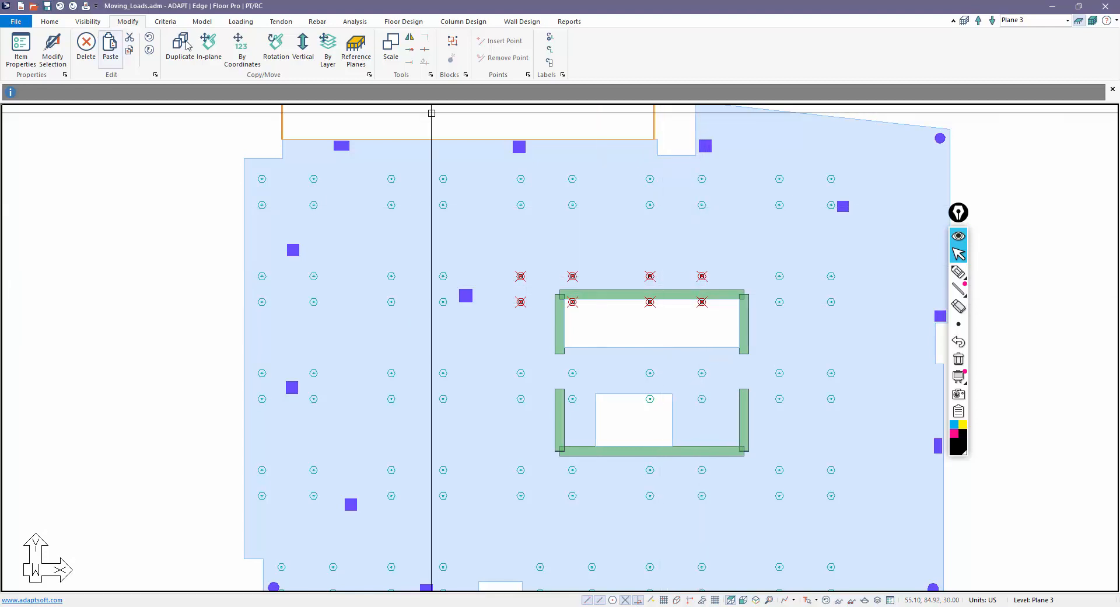
left_click(240, 48)
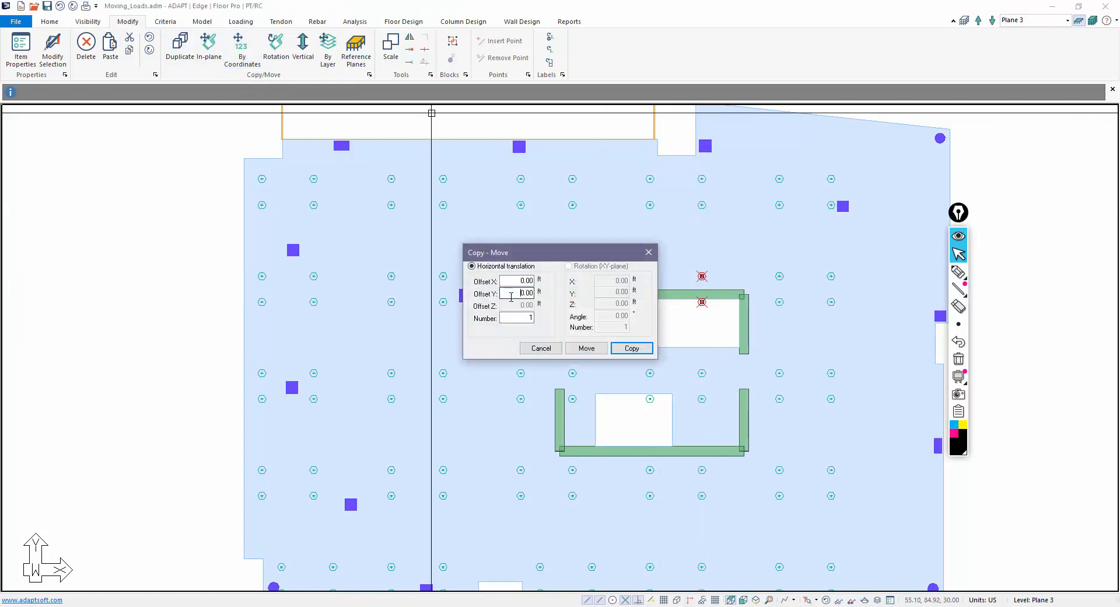
left_click(586, 348)
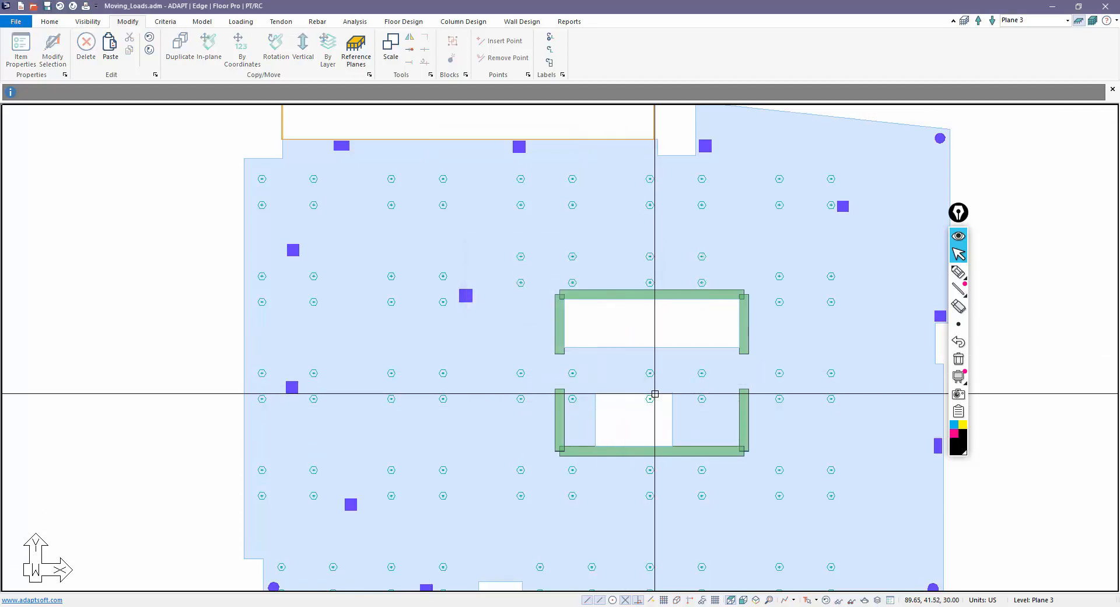
left_click(650, 373)
left_click(649, 399)
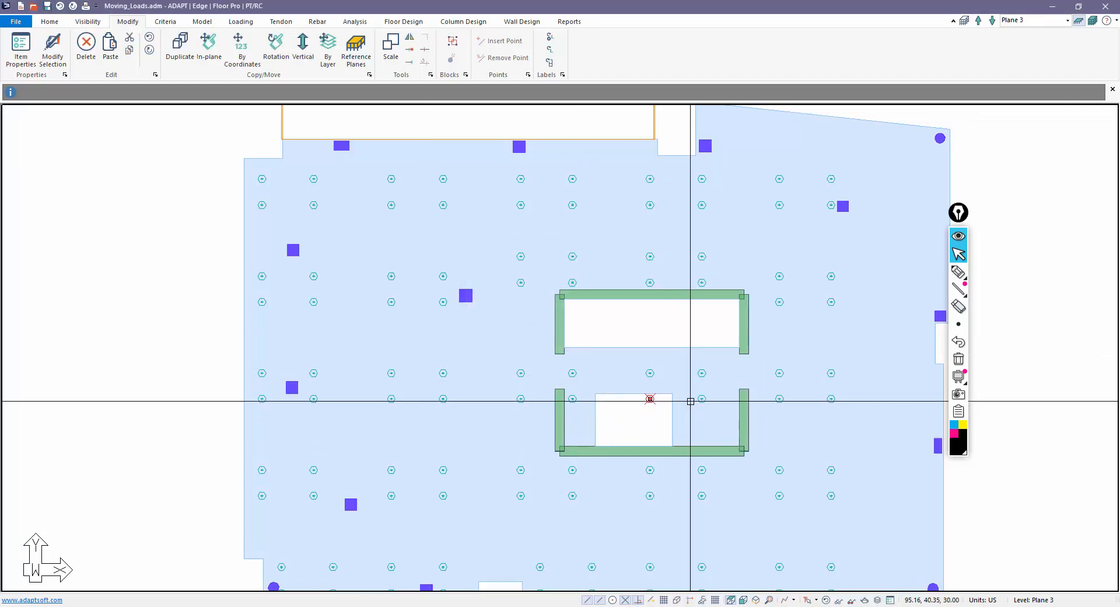
left_click(701, 400)
key("super")
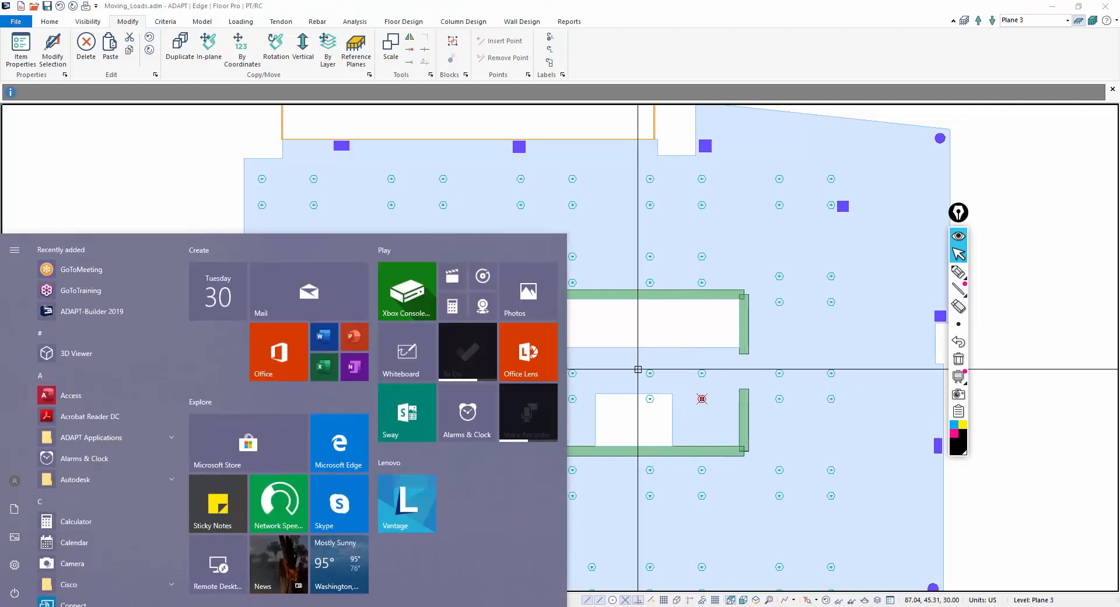
left_click(633, 425)
Step: Move the four-load wheel group overlapping the small core opening in the positive Y direction, clear of the opening
left_click(649, 400)
left_click(648, 376, "ctrl")
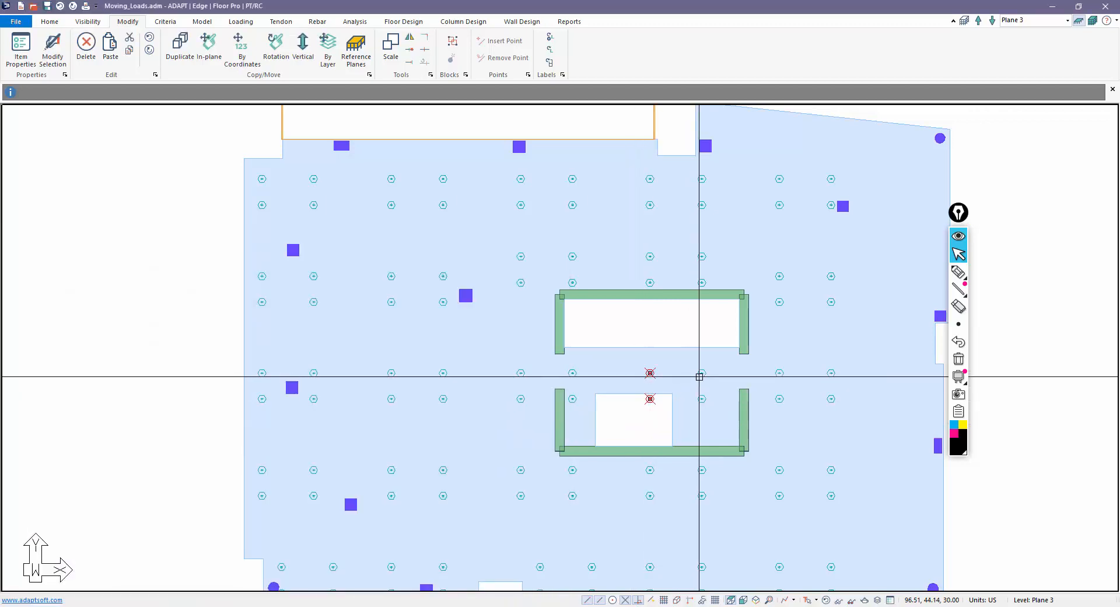
left_click(702, 375, "ctrl")
left_click(702, 397, "ctrl")
left_click(240, 48)
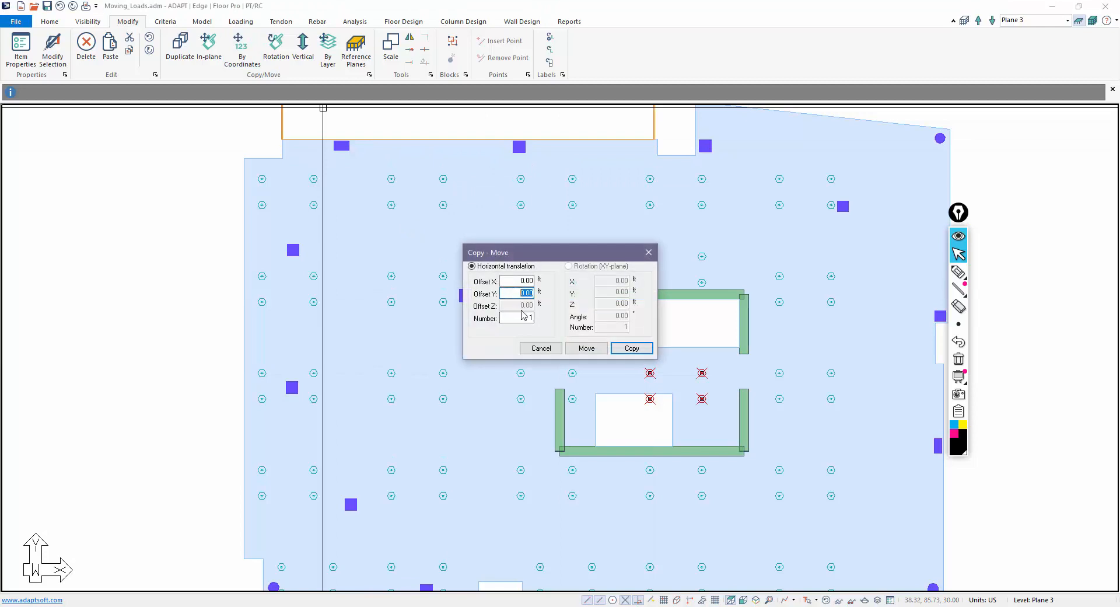
left_click(600, 348)
scroll(670, 371, "down", 2)
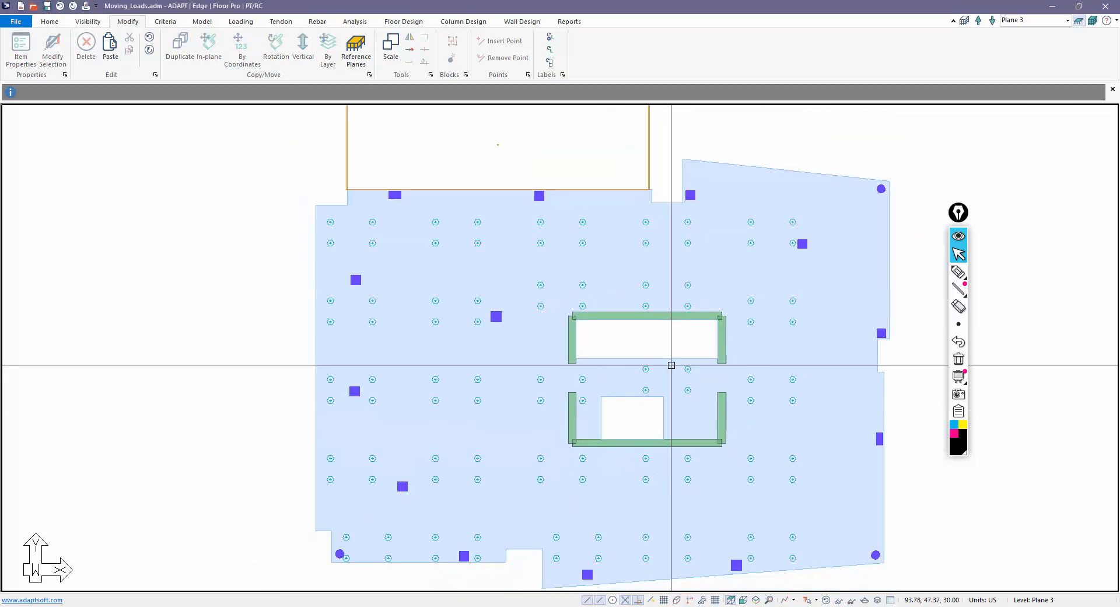
scroll(597, 335, "down", 1)
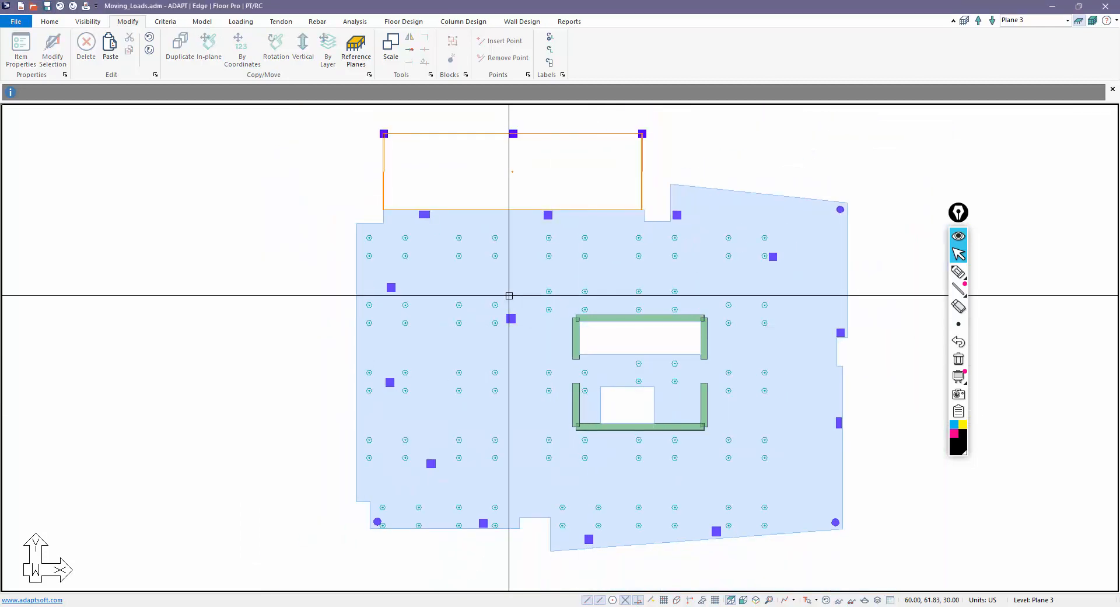
Step: Examine the load case and load values of the upper-right point load in the slab's upper-left wheel group
double_click(405, 239)
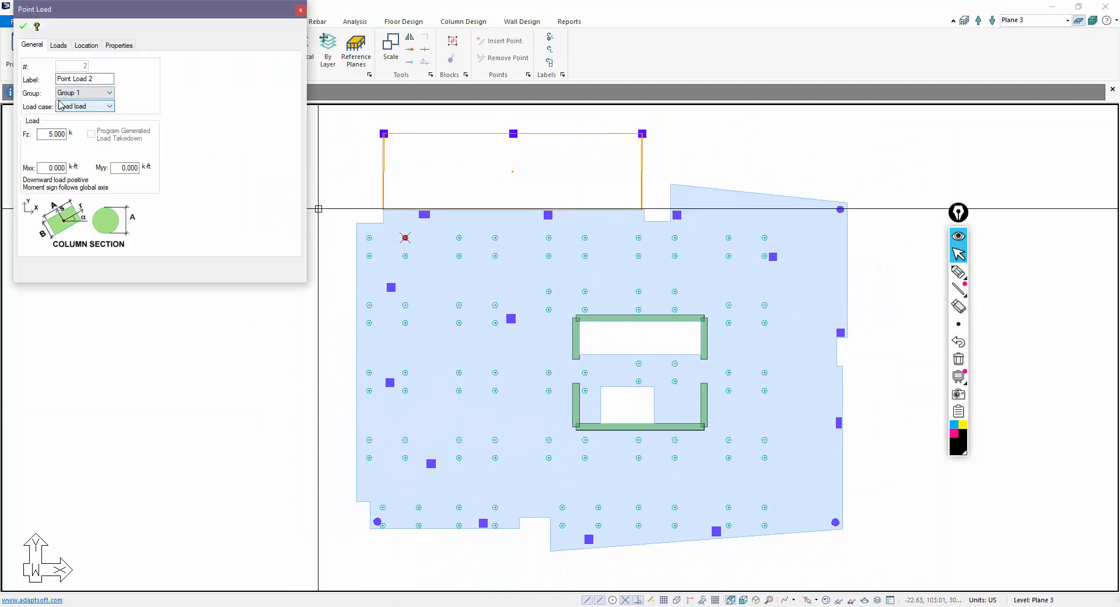
key("Escape")
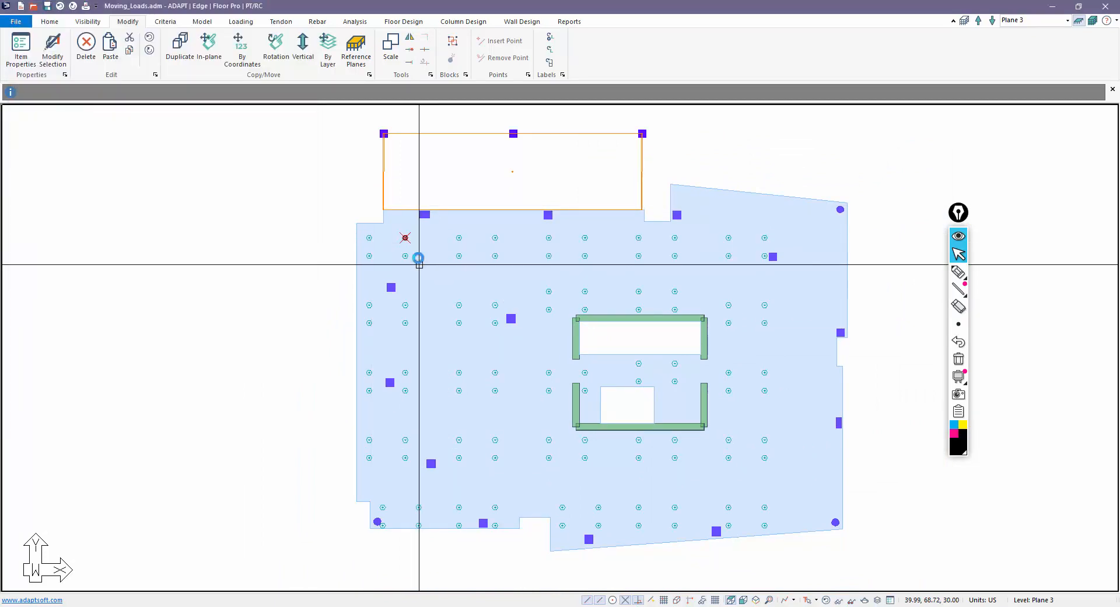
key("Escape")
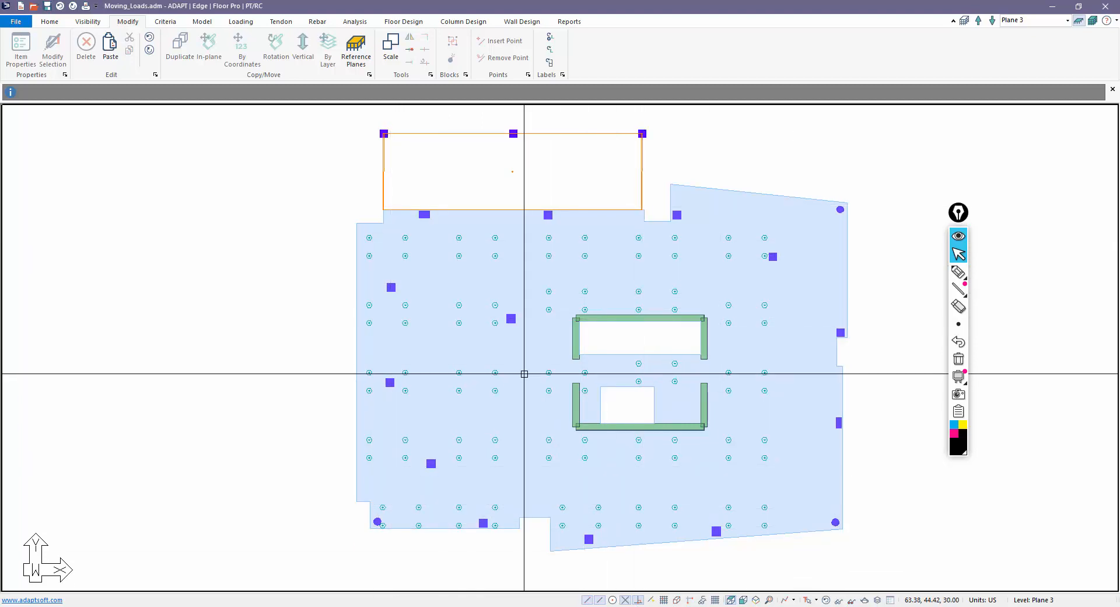
Step: Add 25 general load cases, Load case 1 through Load case 25, to the load case library
scroll(519, 369, "down", 2)
scroll(525, 370, "up", 1)
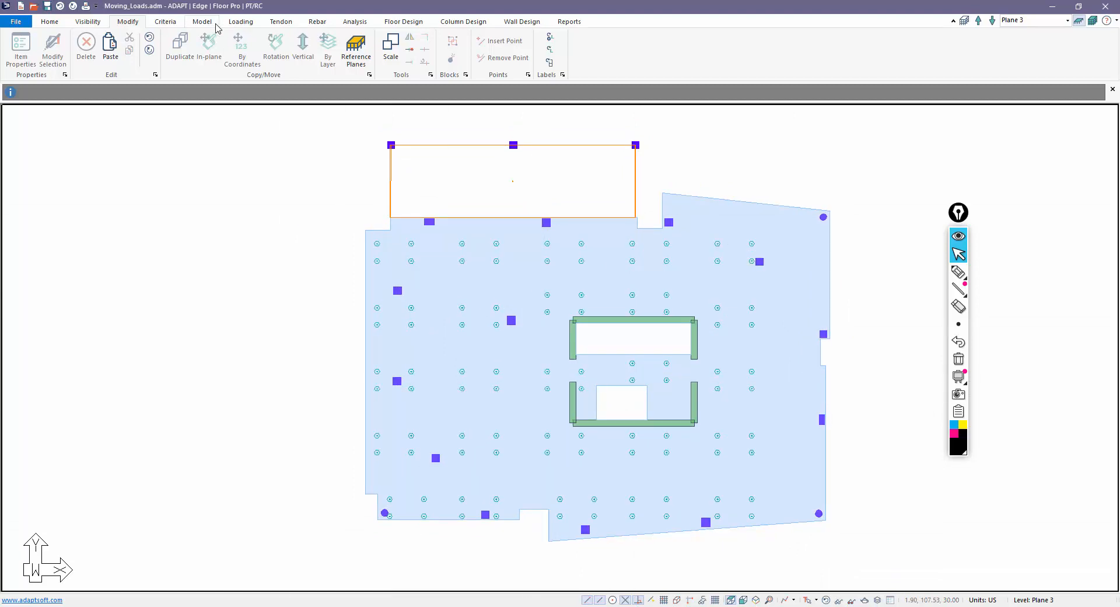
left_click(237, 21)
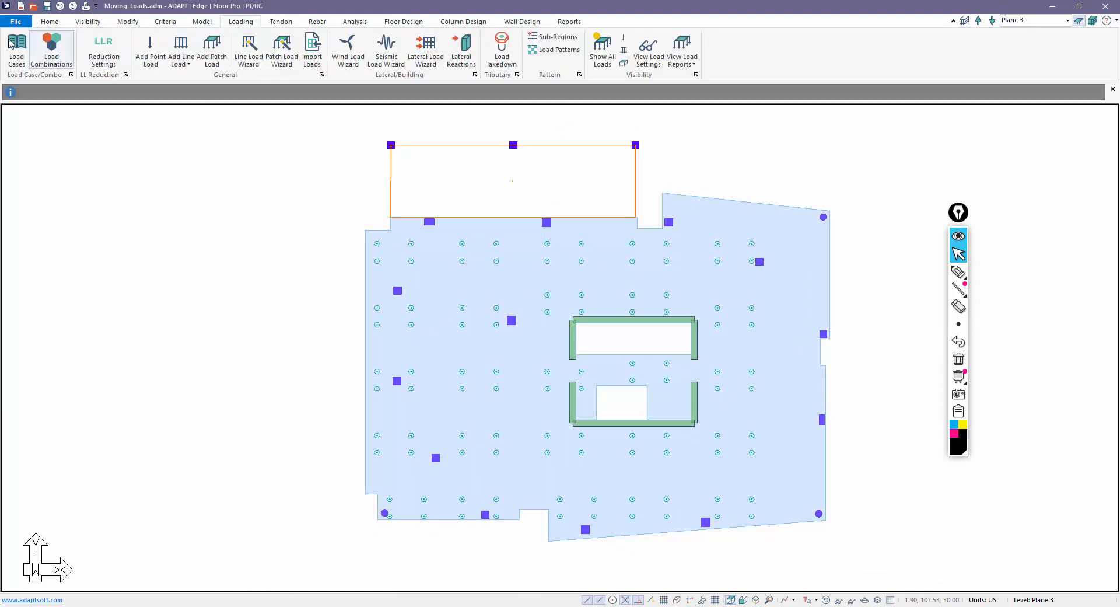
left_click(14, 45)
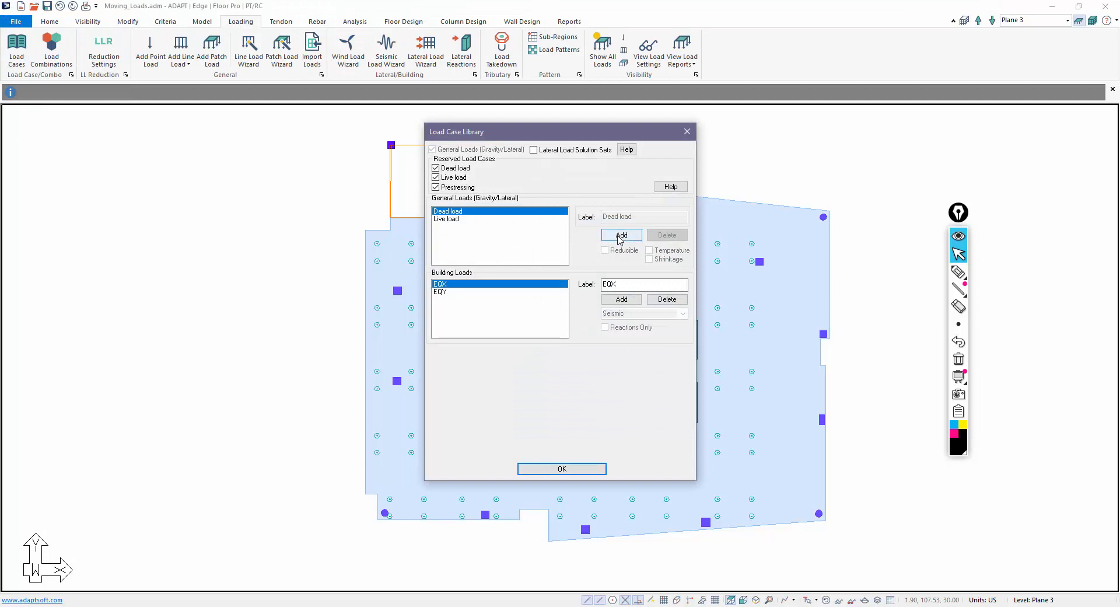
left_click(620, 236)
double_click(620, 238)
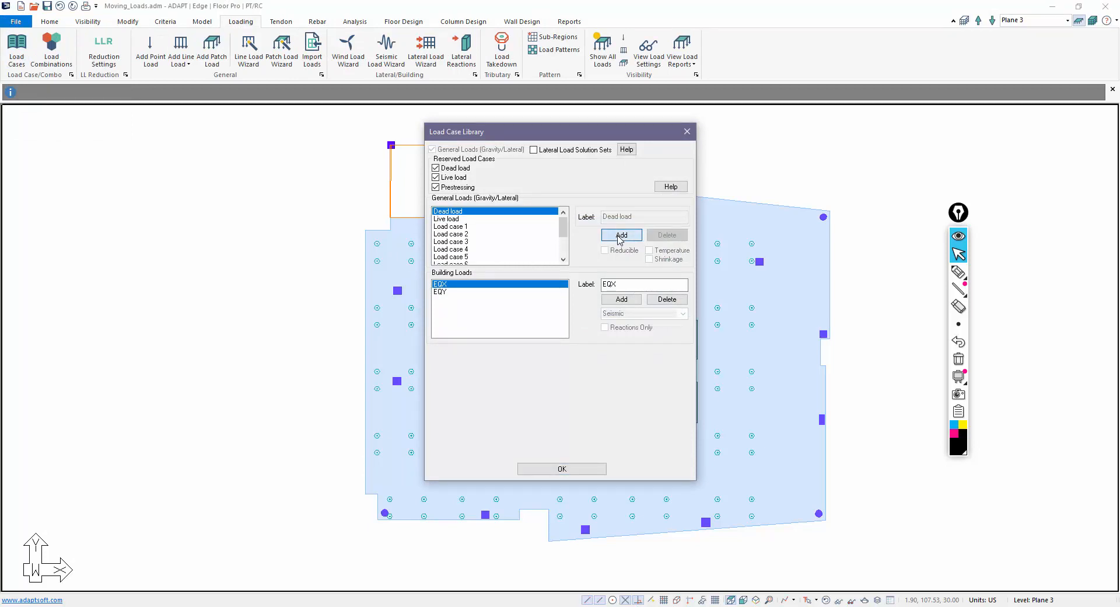
scroll(541, 244, "down", 3)
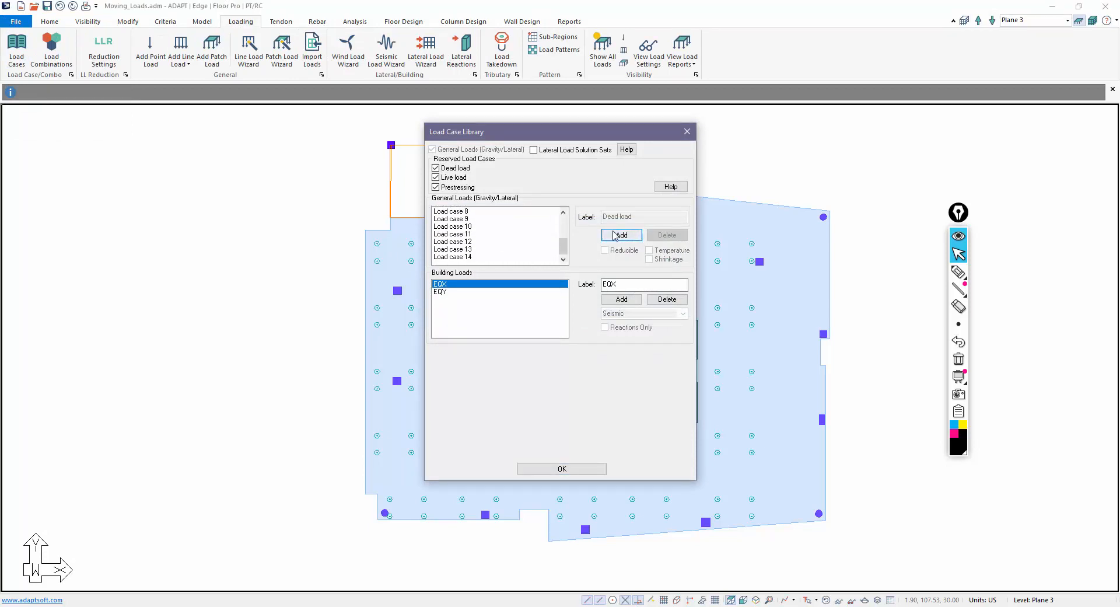
left_click(615, 235)
scroll(555, 238, "down", 3)
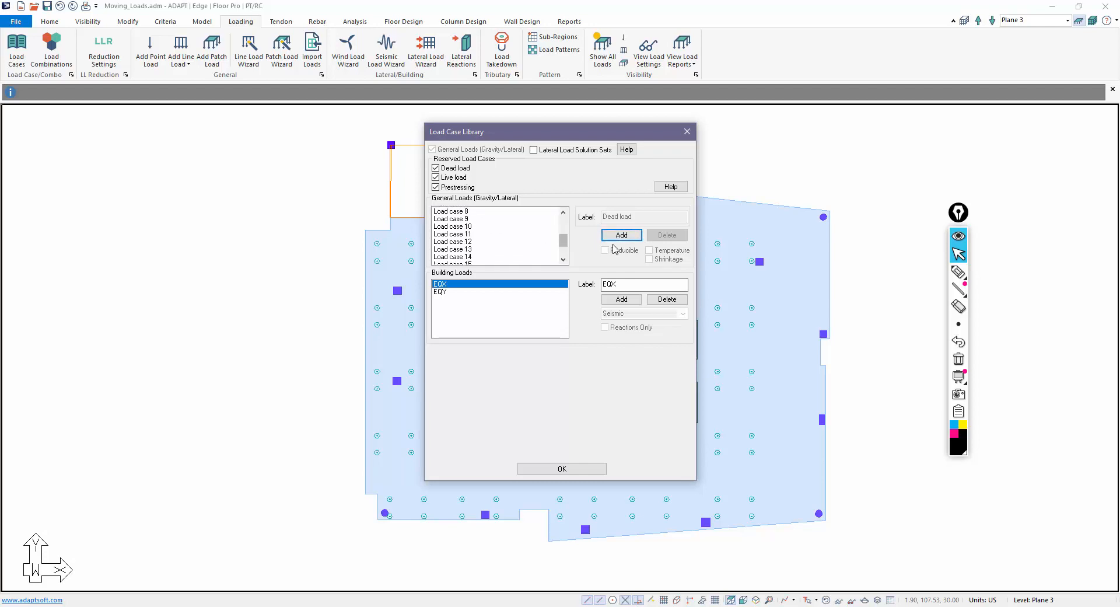
left_click(620, 237)
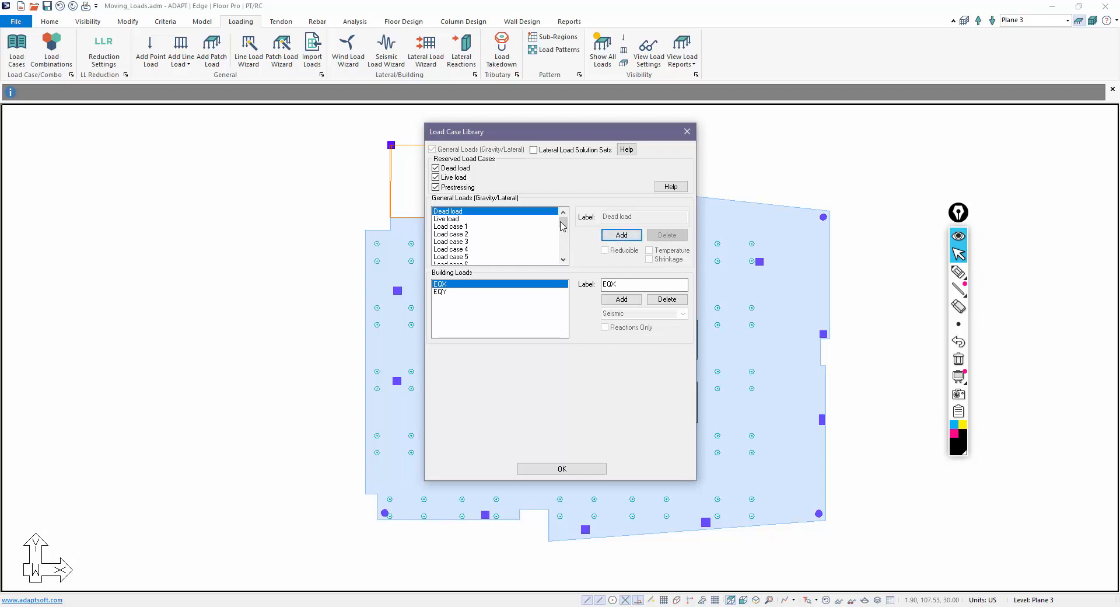
left_click_drag(562, 225, 574, 261)
left_click(620, 235)
left_click(620, 234)
scroll(481, 255, "down", 8)
scroll(465, 262, "up", 6)
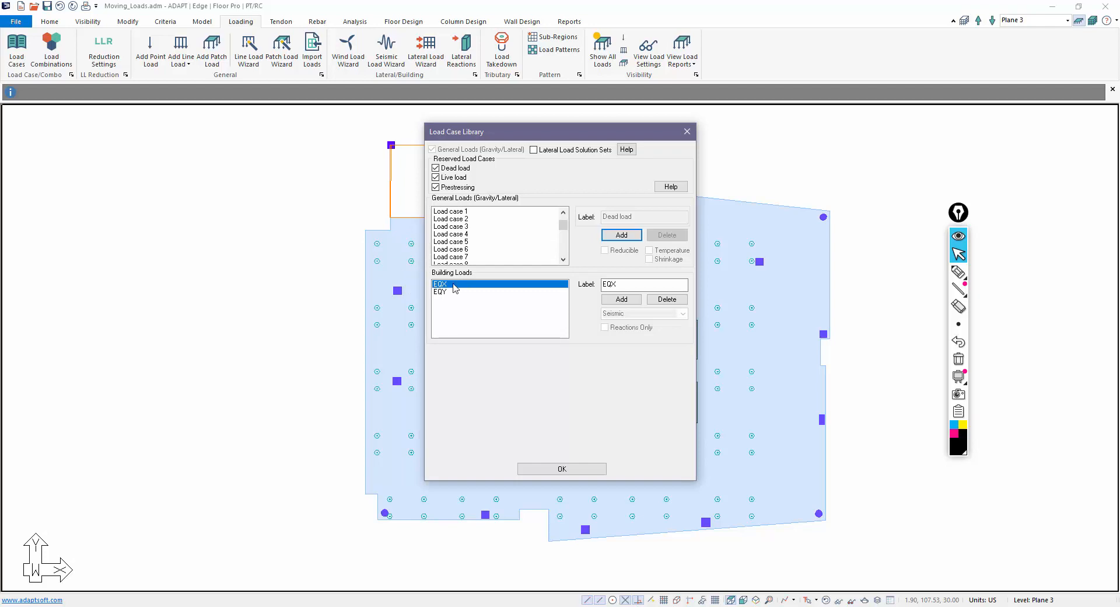
left_click(561, 469)
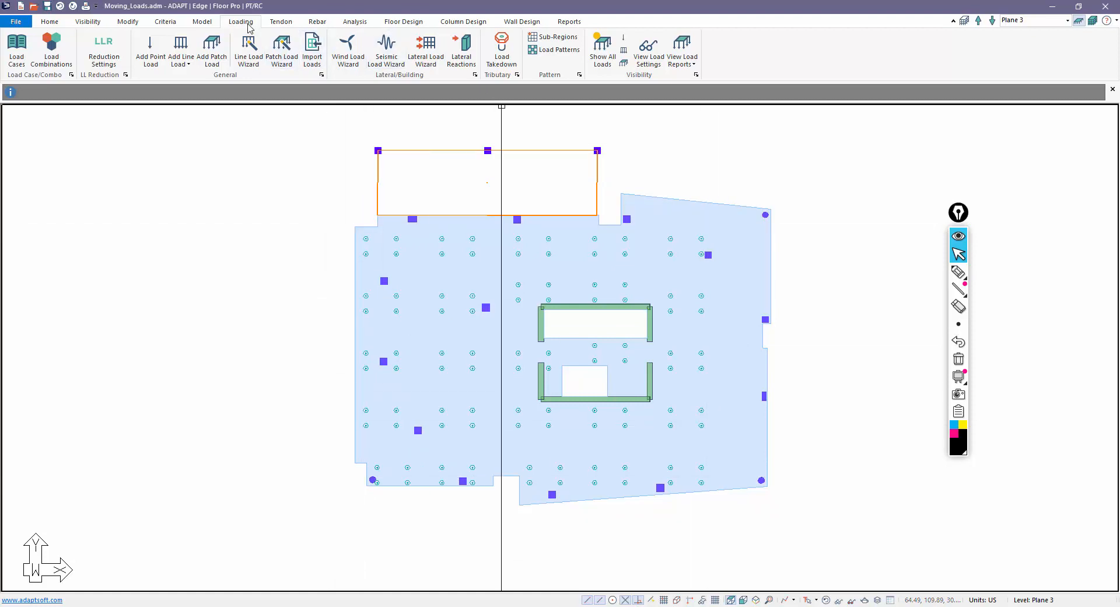
Step: Hide the slab, walls, columns and openings in the Plane 3 plan view
left_click(204, 23)
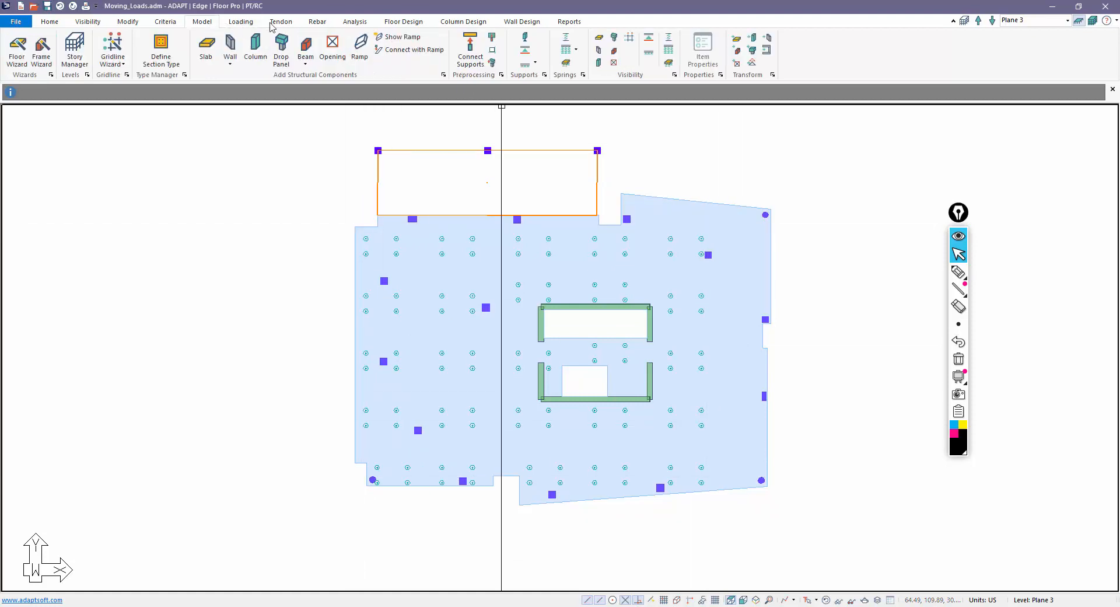
left_click(597, 38)
left_click(598, 50)
left_click(598, 62)
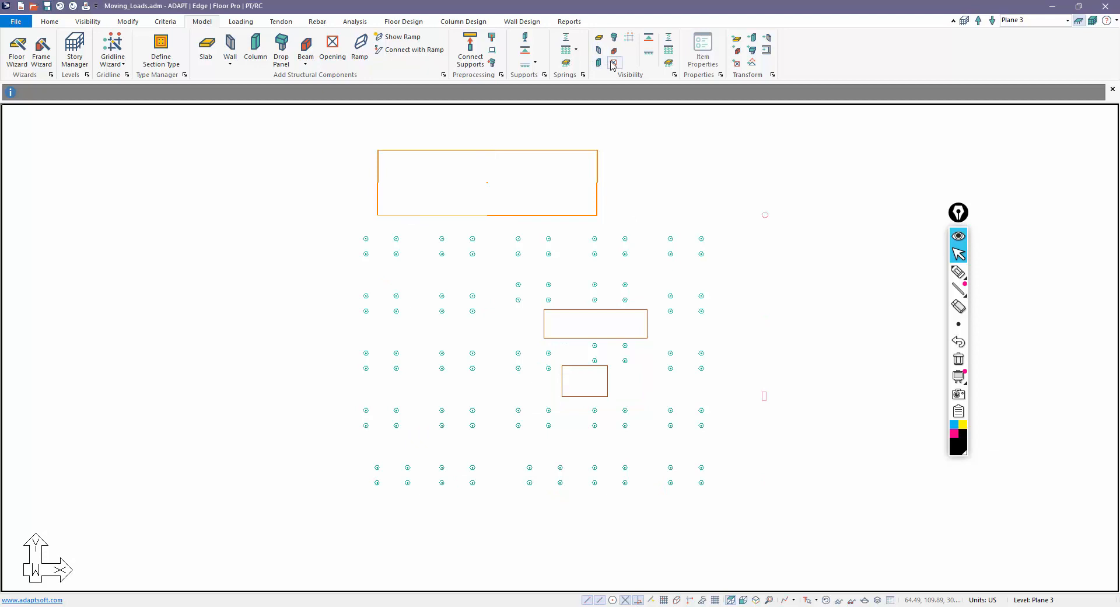
left_click(611, 62)
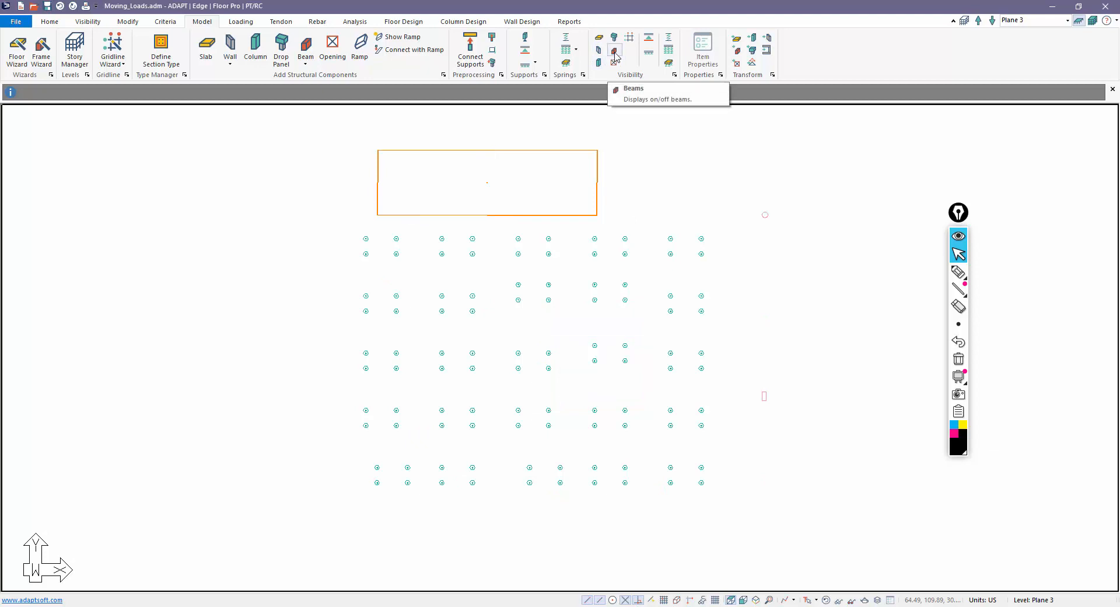
Step: Assign the four point loads of the upper-left wheel group to Load case 1
scroll(746, 353, "up", 2)
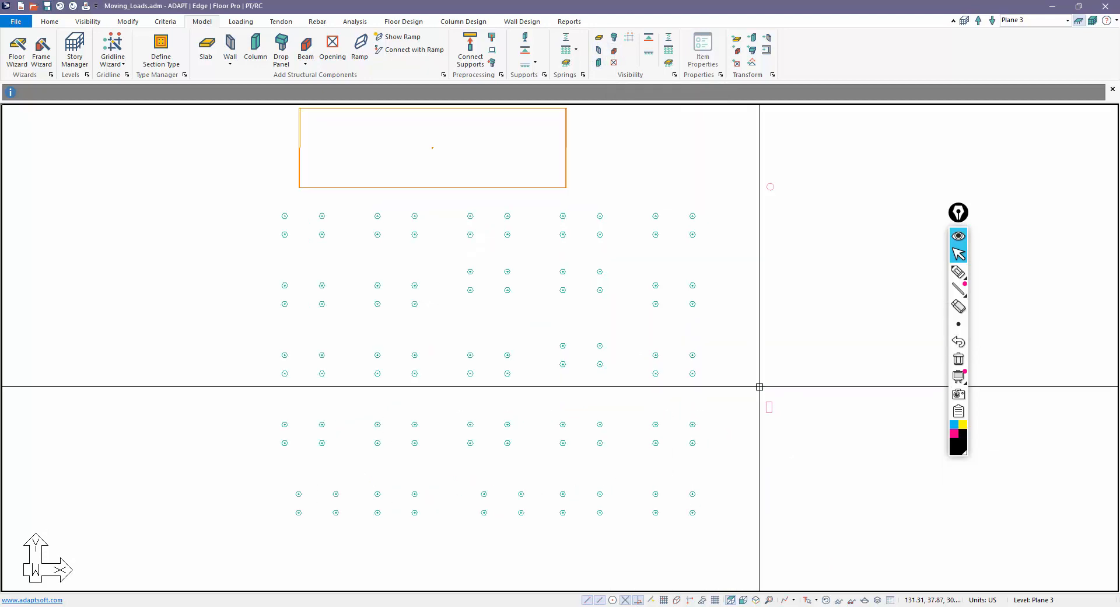
scroll(752, 357, "down", 3)
left_click_drag(378, 232, 430, 270)
left_click(362, 267)
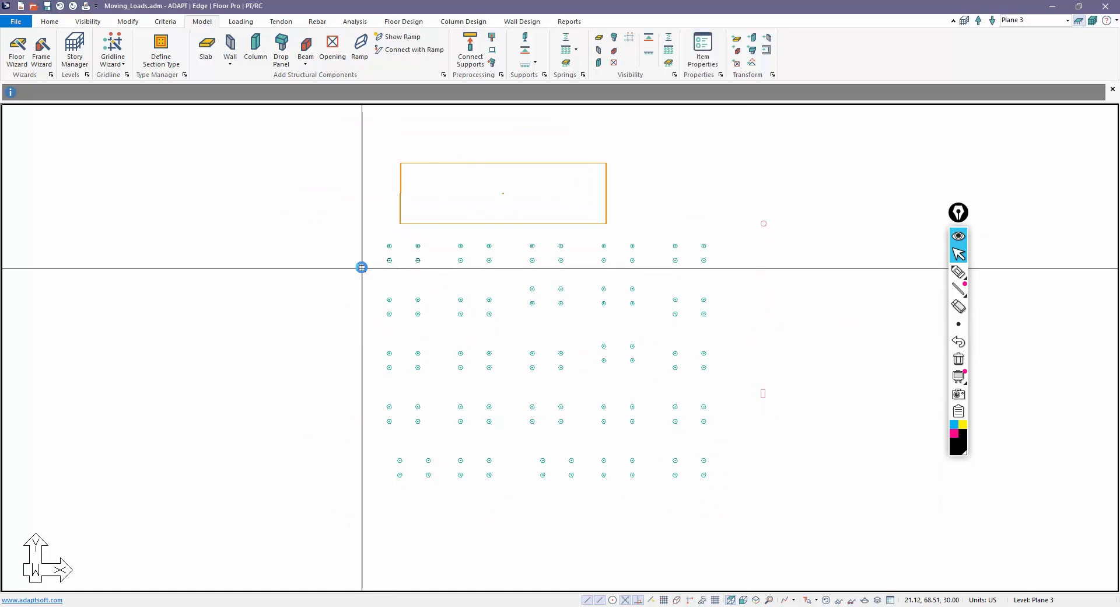
left_click_drag(371, 230, 430, 275)
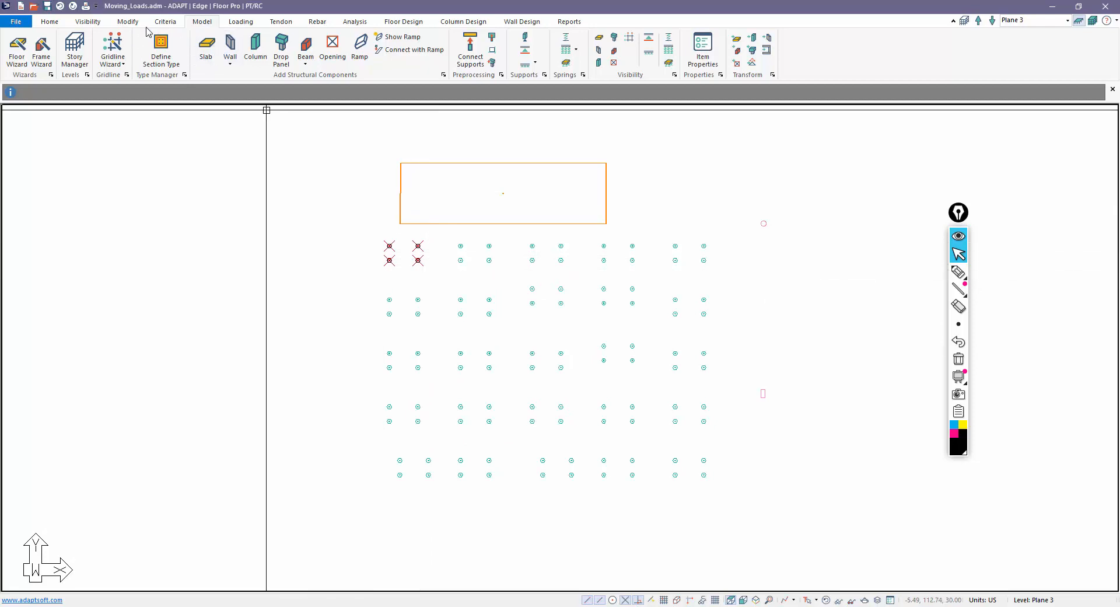
left_click(128, 22)
left_click(54, 48)
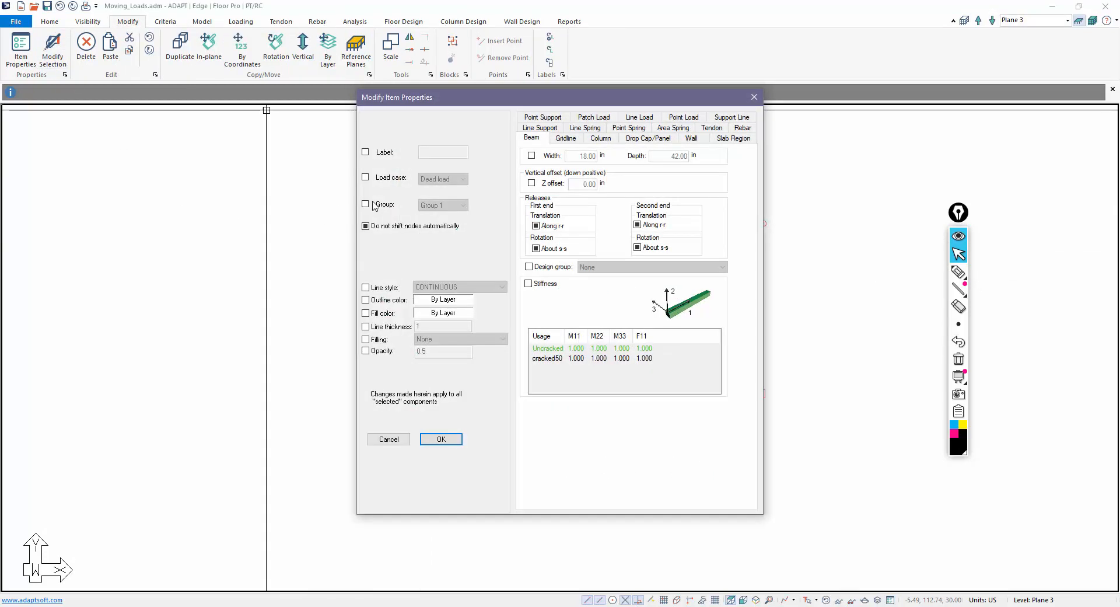
left_click(365, 177)
left_click(444, 180)
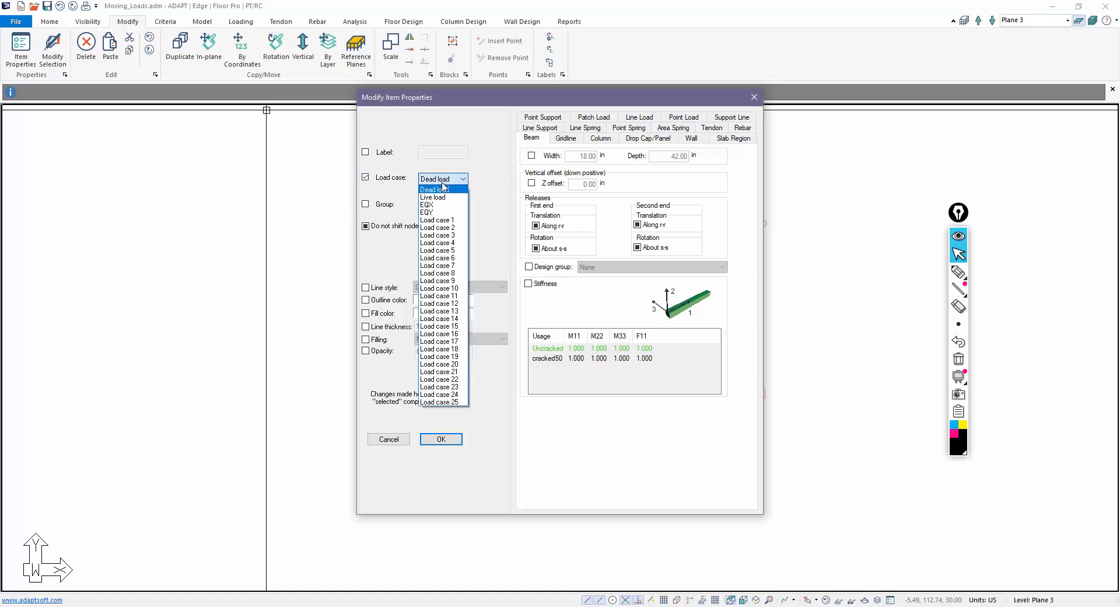
left_click(443, 204)
left_click(440, 439)
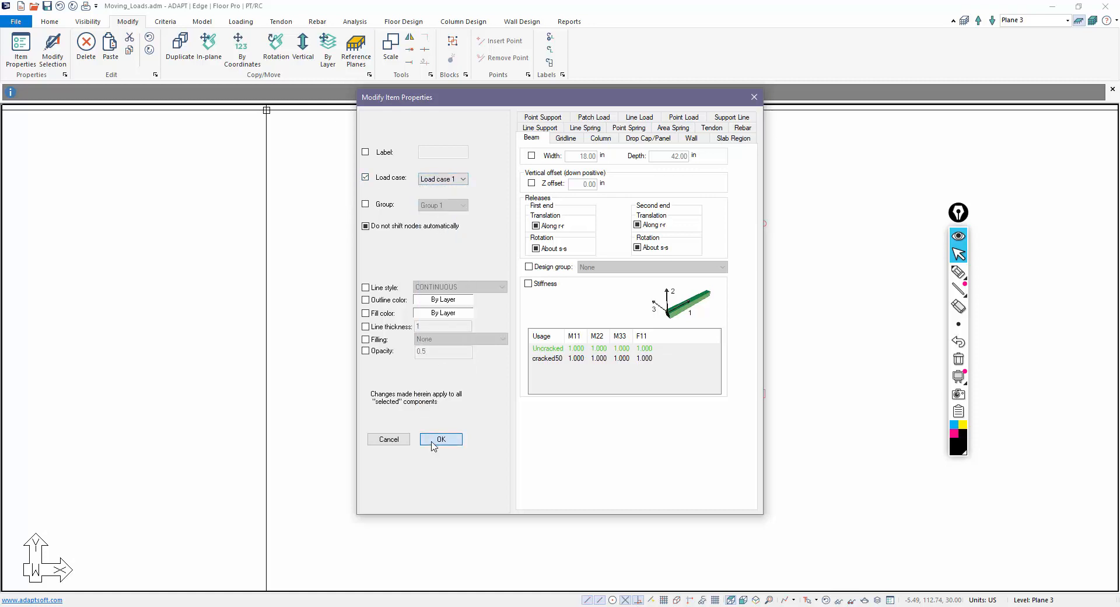
Step: Assign the four point loads of the lower-right wheel group to Load case 25
left_click_drag(657, 444, 717, 485)
left_click(52, 50)
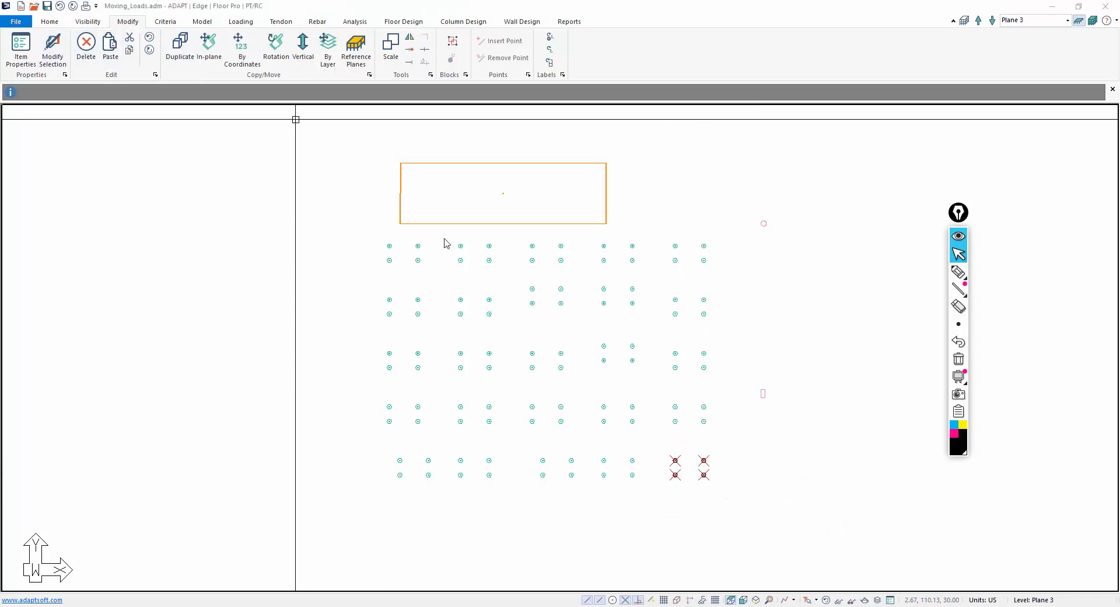
left_click(426, 180)
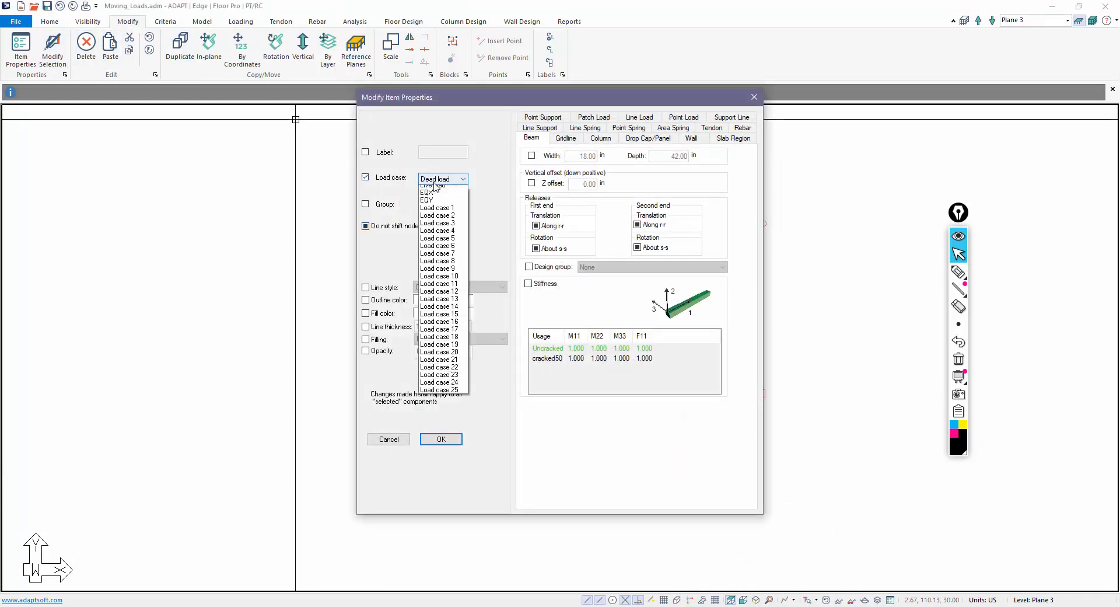
left_click(436, 402)
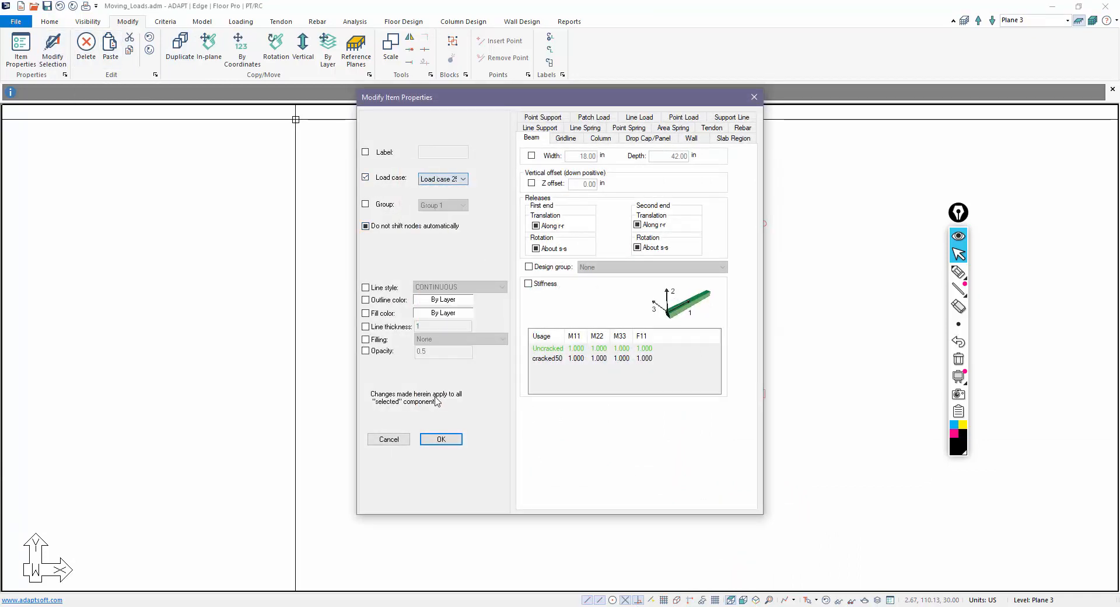
left_click(442, 440)
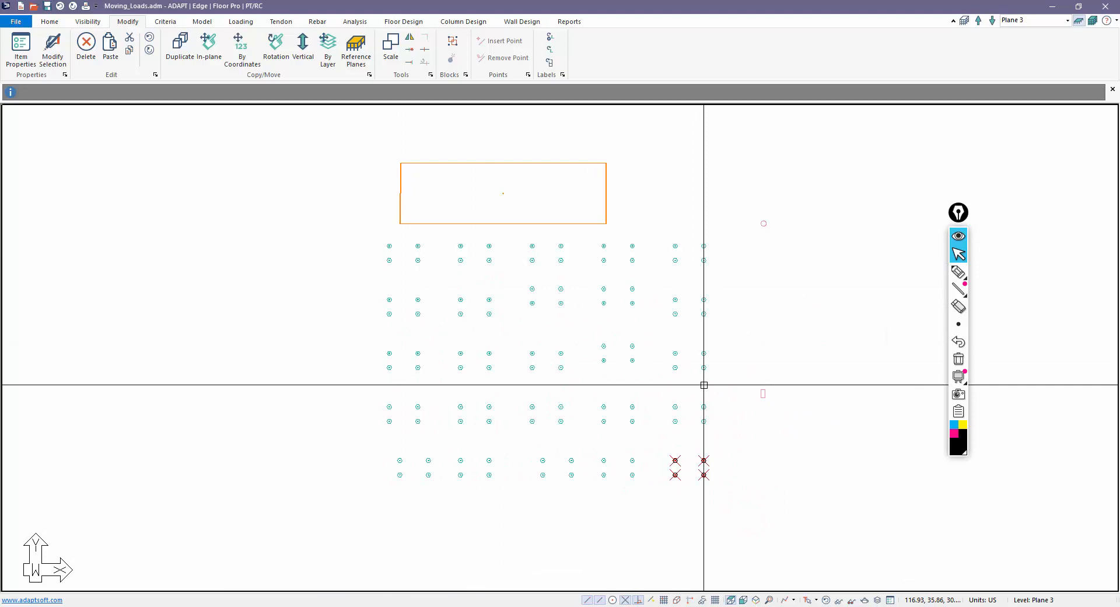
Step: Assign the bottom-row wheel group next to the lower-right corner group to Load case 24
key("Tab")
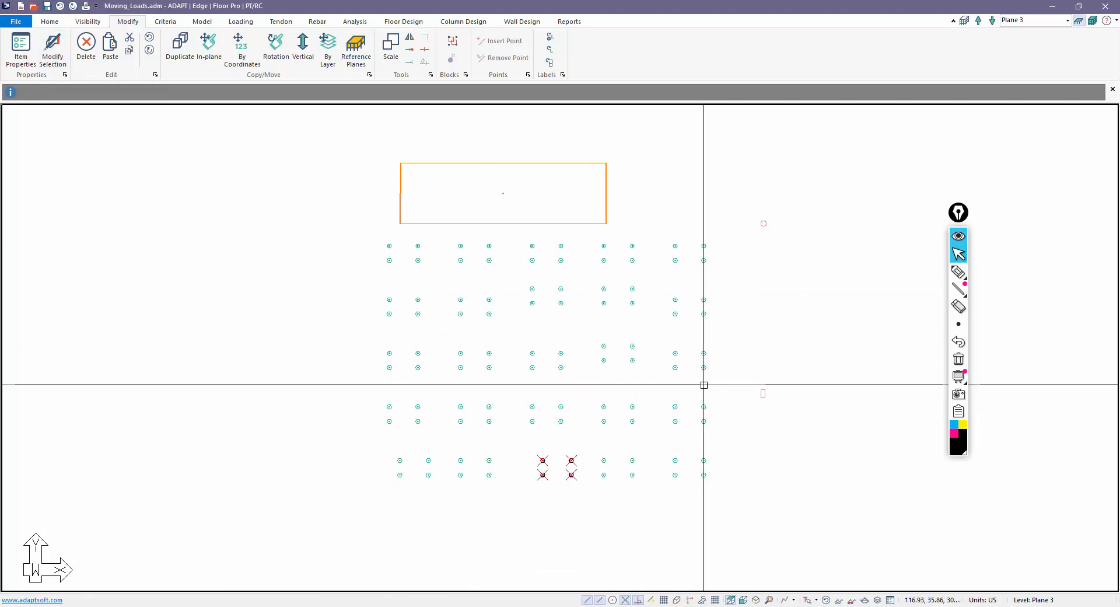
key("Escape")
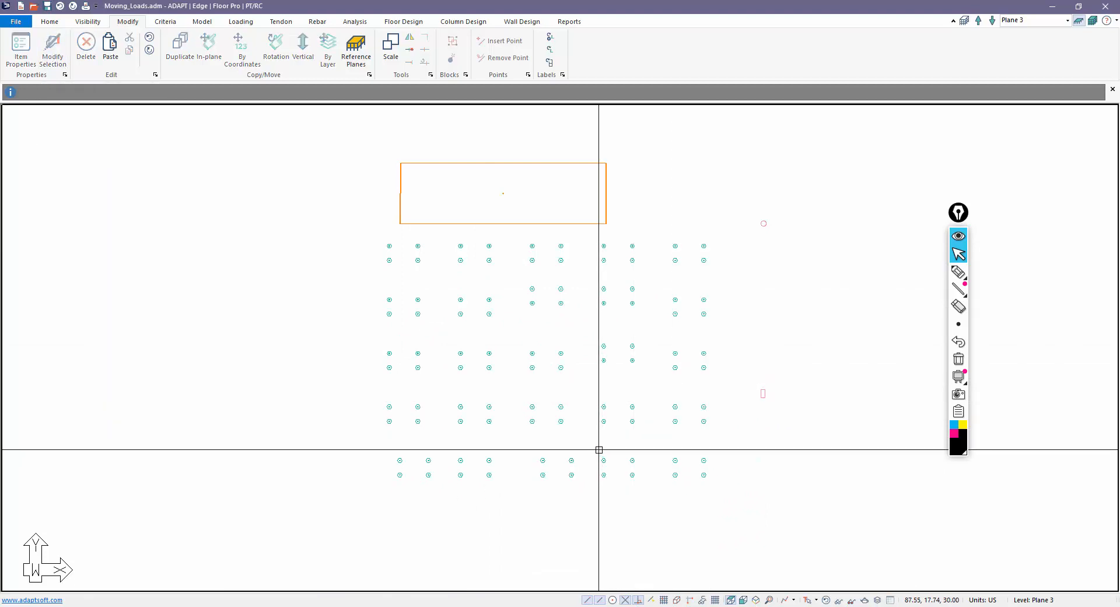
left_click_drag(598, 449, 638, 479)
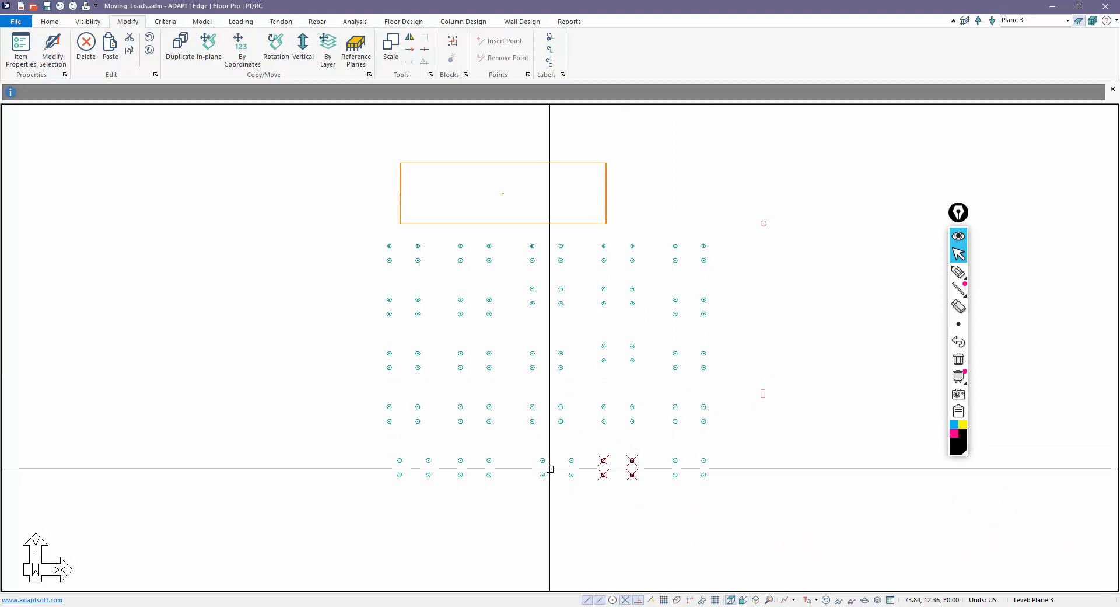
left_click(52, 48)
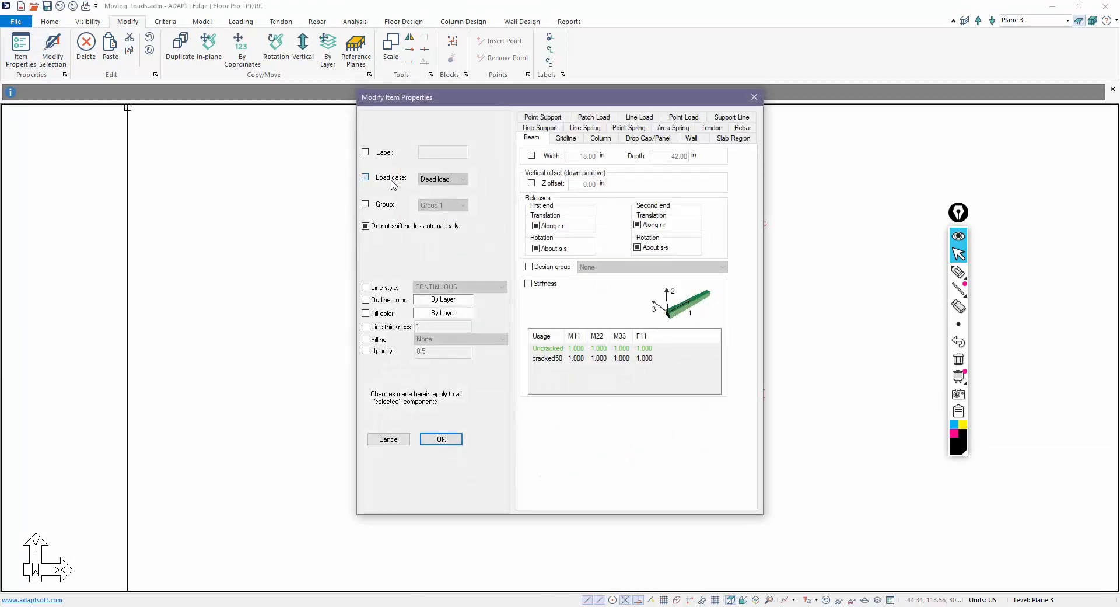
left_click(392, 180)
left_click(442, 178)
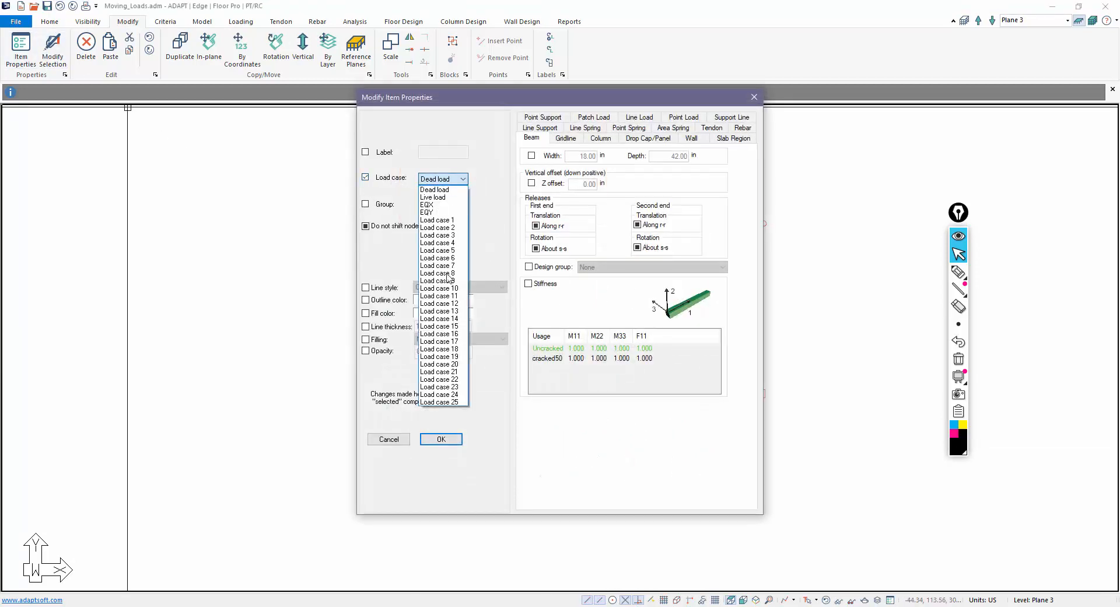
left_click(440, 395)
left_click(441, 438)
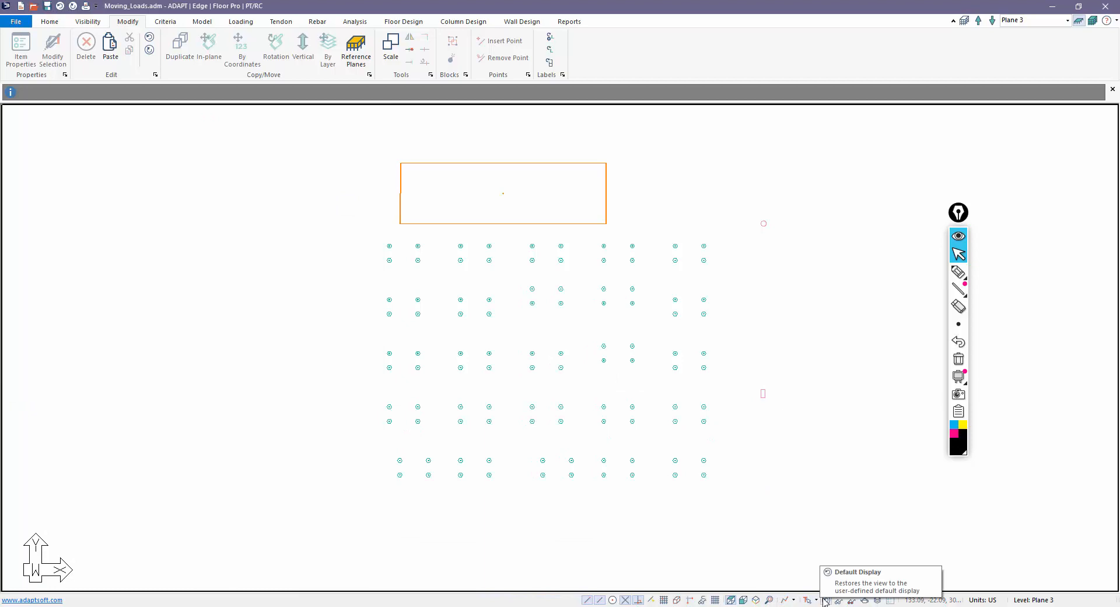
Step: Restore the default display of the structural components and show all loads on the plan
left_click(93, 21)
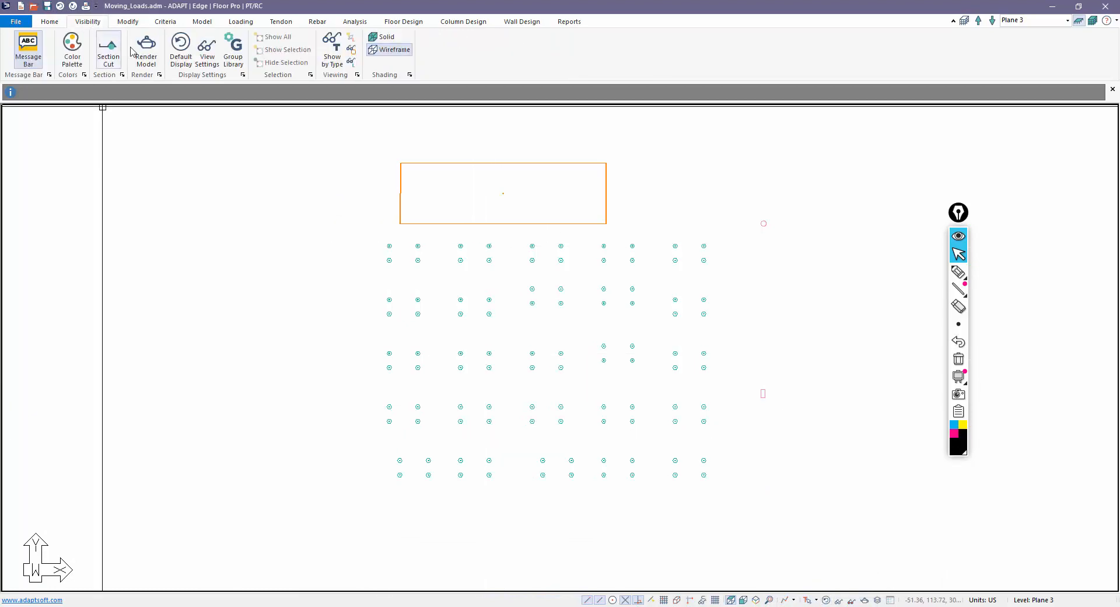
left_click(181, 50)
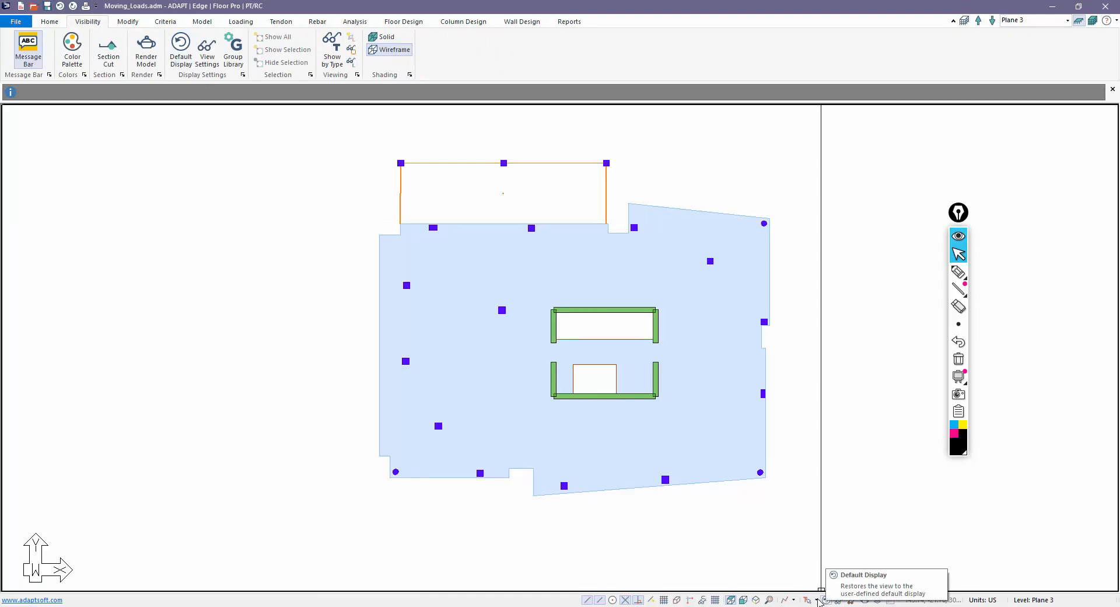
left_click(241, 22)
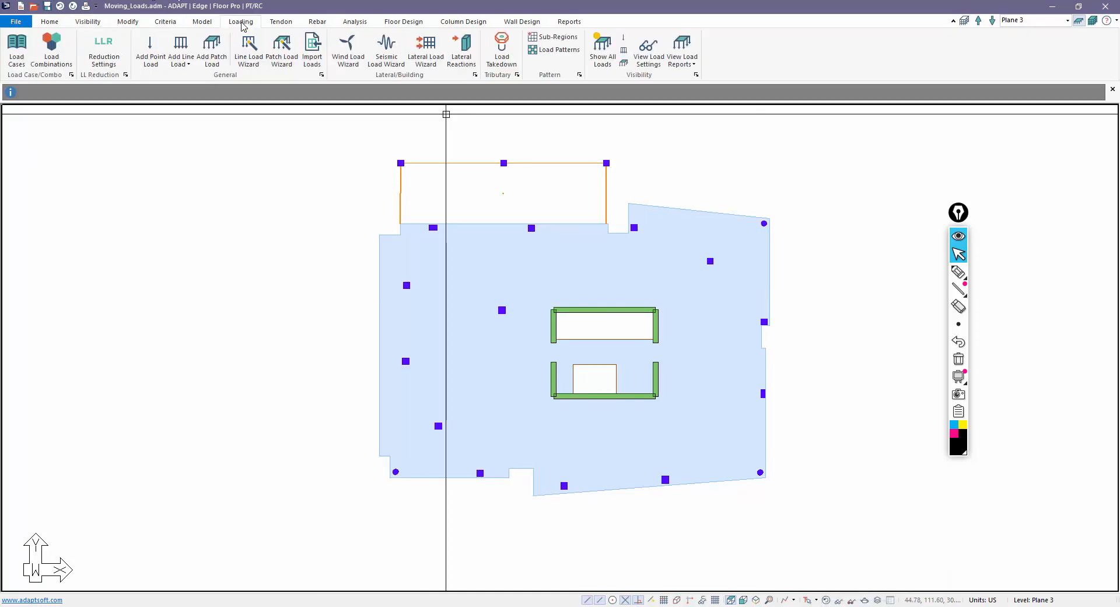
left_click(603, 47)
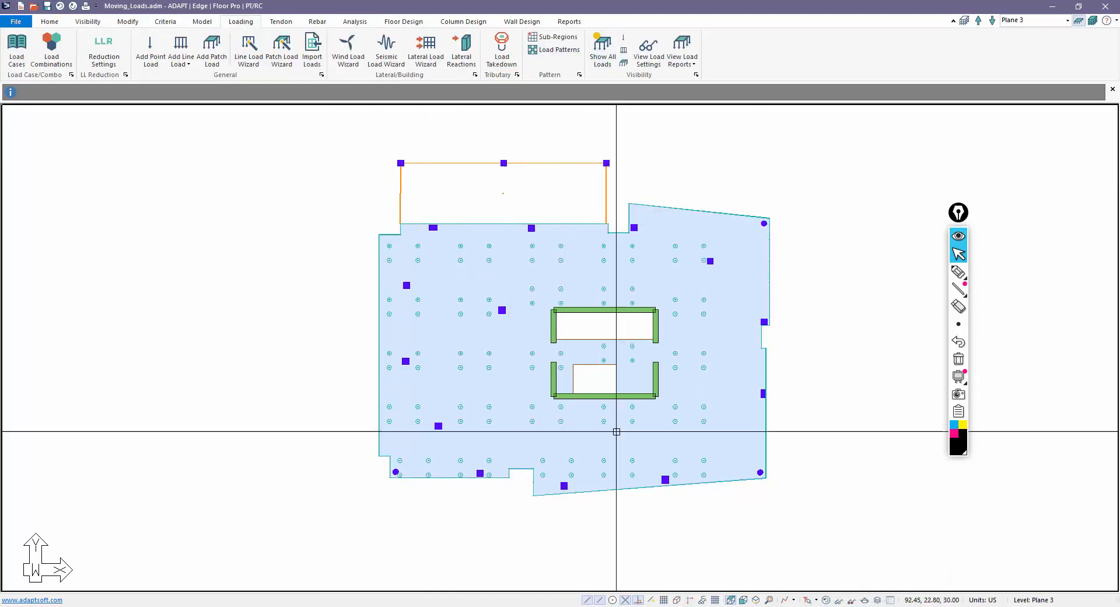
Step: Switch to an isometric view and examine the properties of the tall patch load covering the slab
left_click(755, 599)
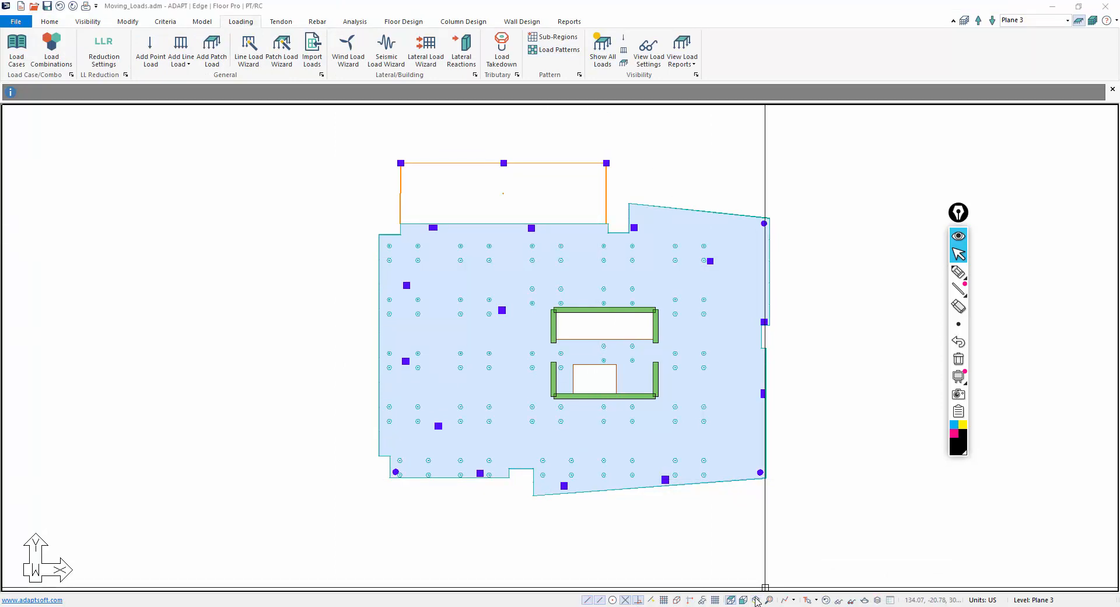
left_click(574, 334)
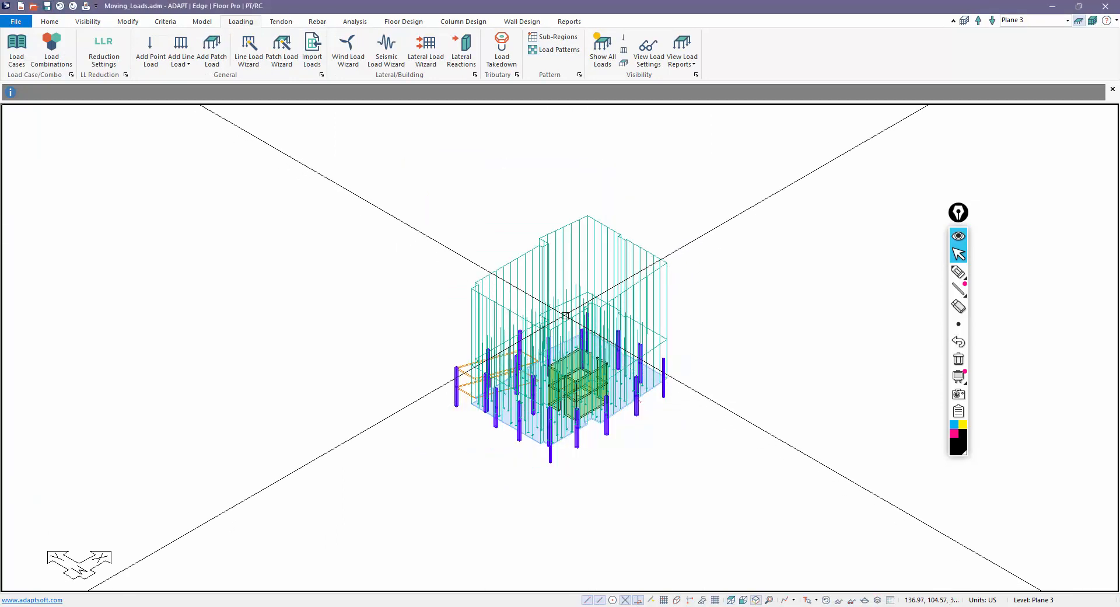
double_click(536, 256)
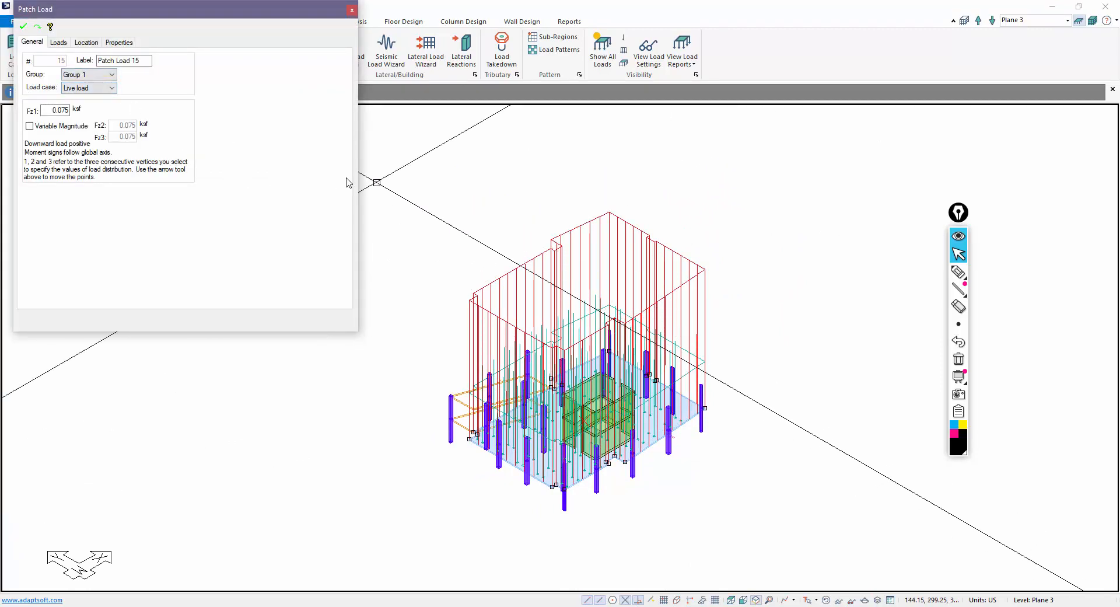
Step: Examine the properties of the lower patch load covering the slab and return to the plan view
left_click(438, 195)
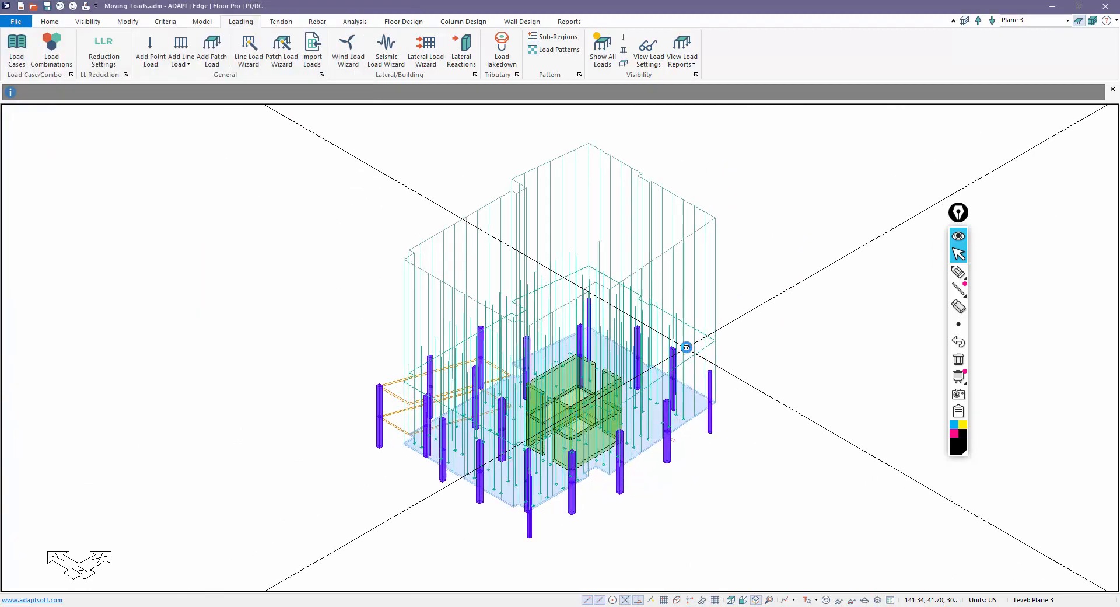
double_click(707, 333)
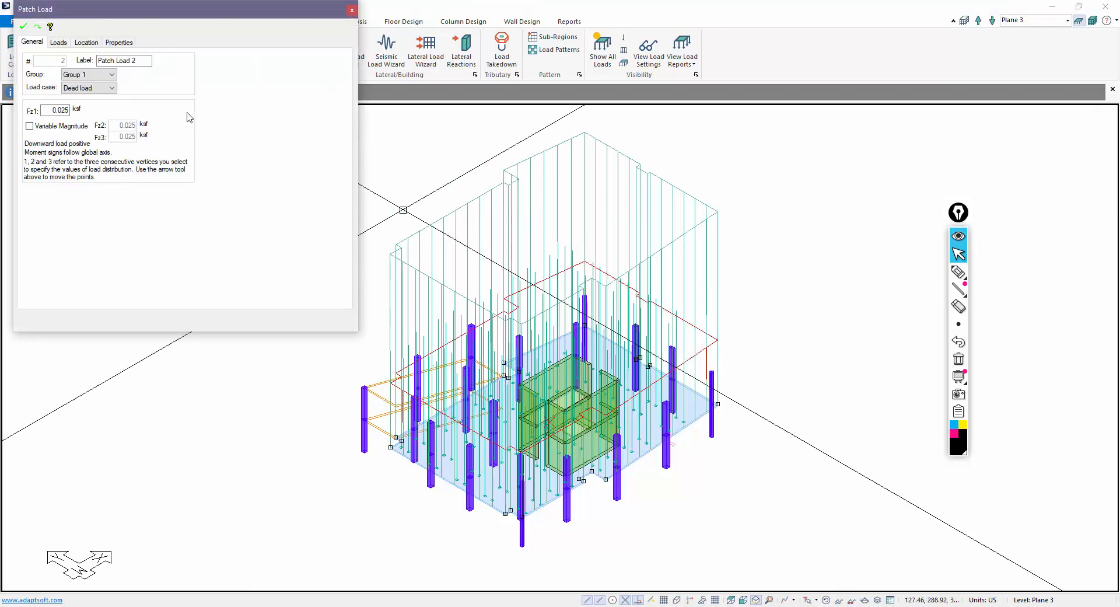
left_click(425, 145)
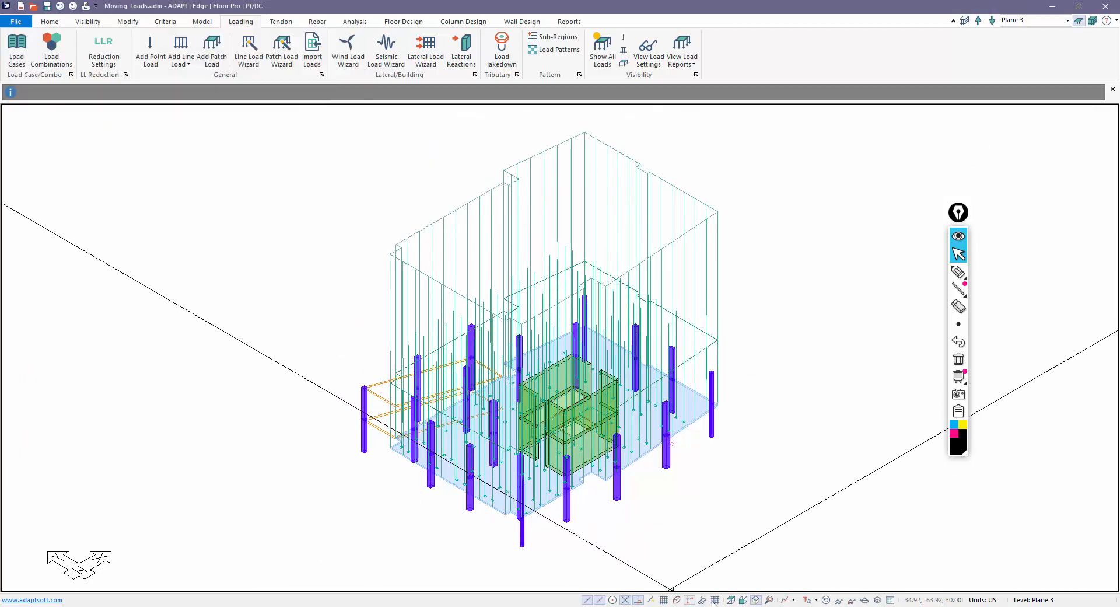
left_click(731, 600)
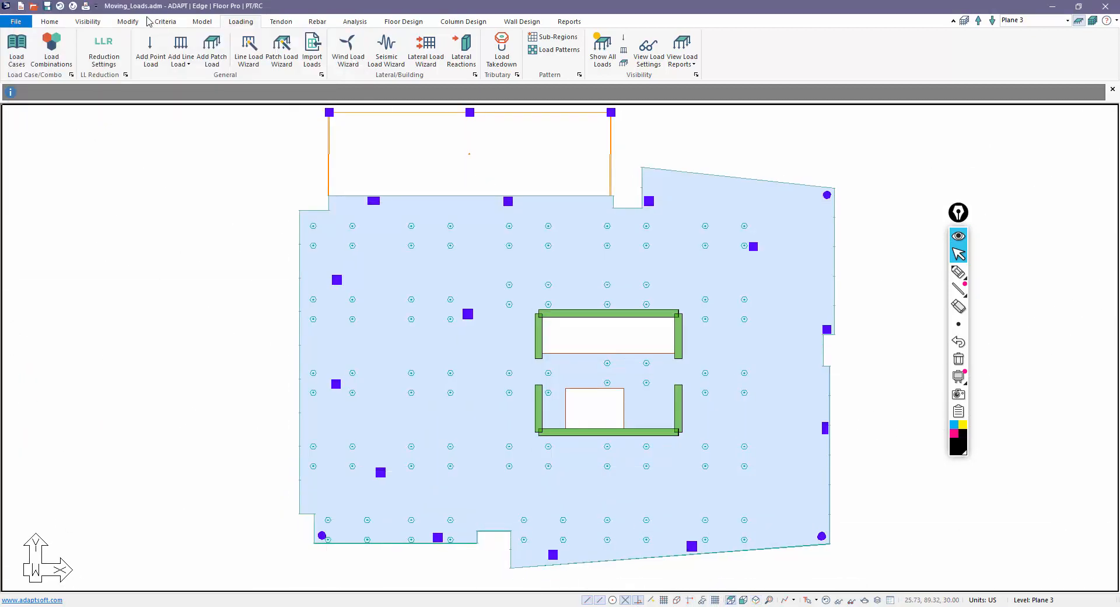
Step: Open the load combinations in an enlarged window and delete the Initial, SeismicX and SeismicY combinations
left_click(53, 51)
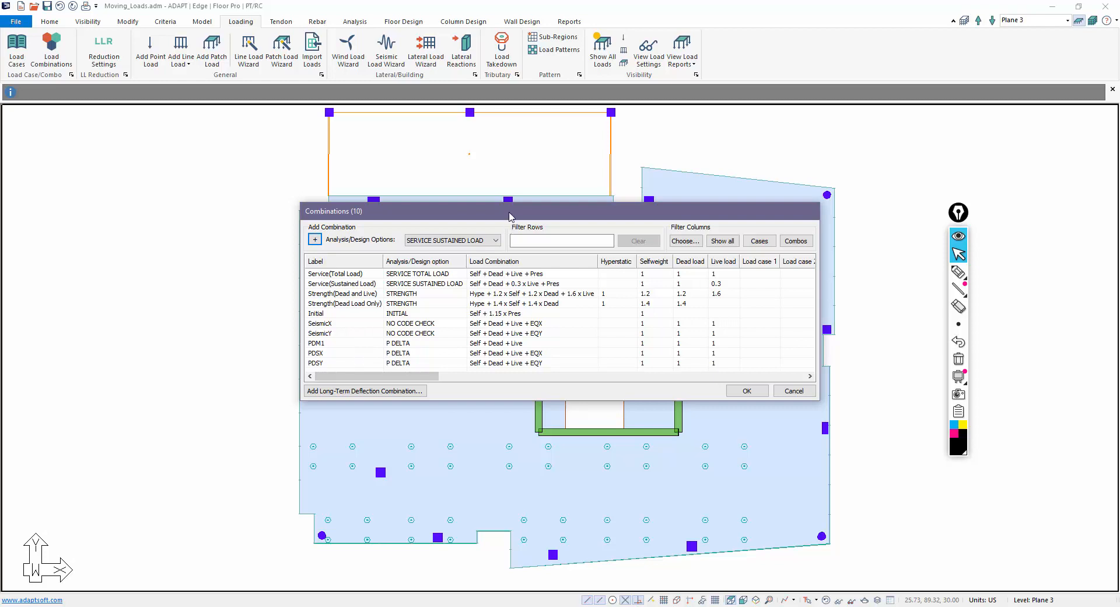
left_click_drag(509, 216, 388, 164)
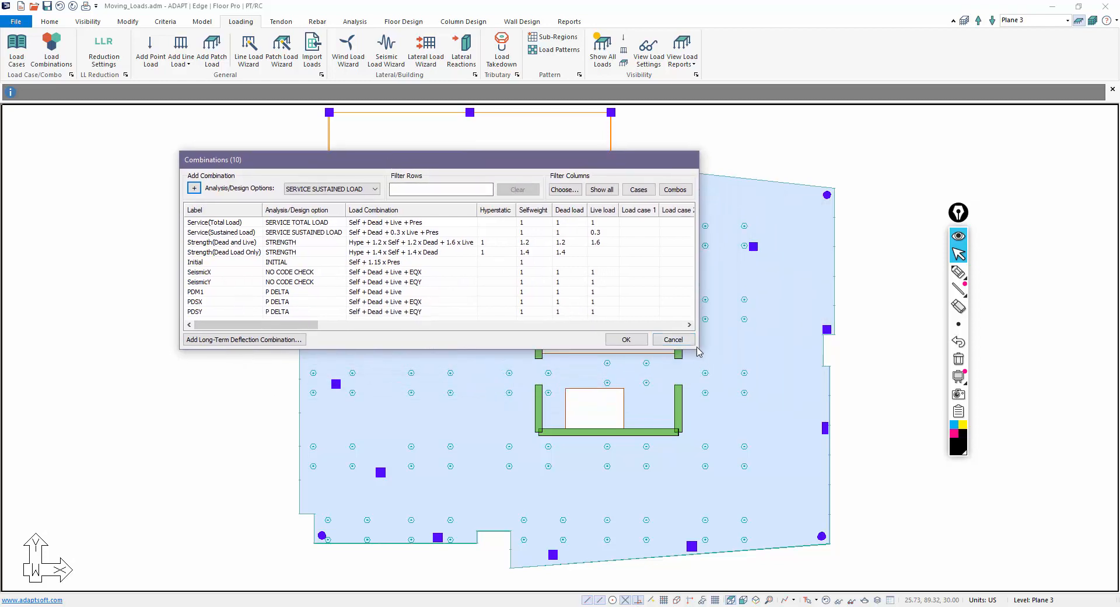
left_click_drag(696, 349, 873, 530)
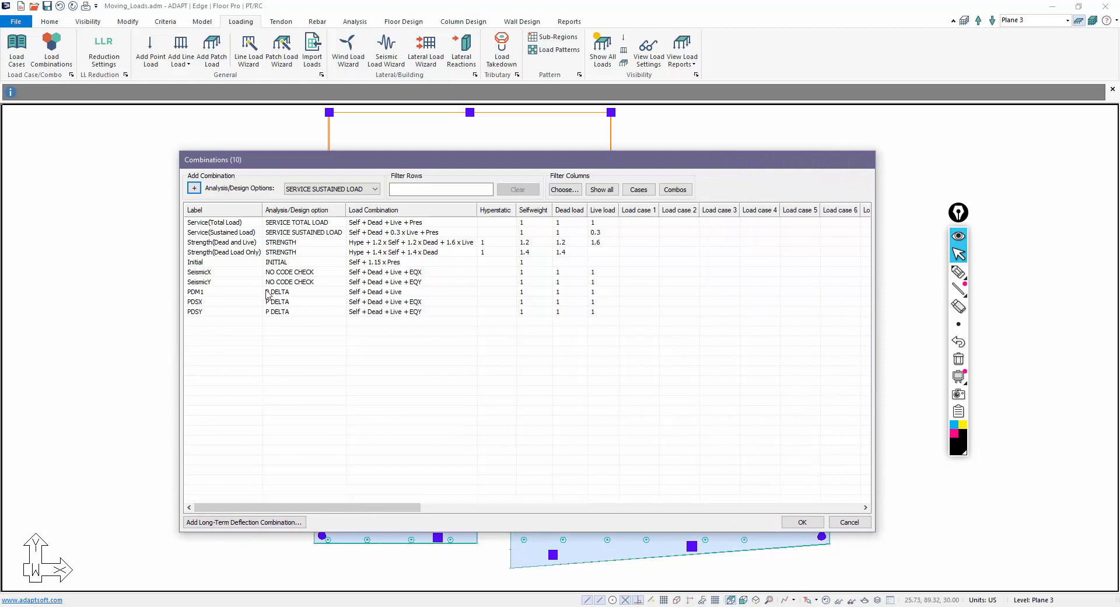
left_click(205, 262)
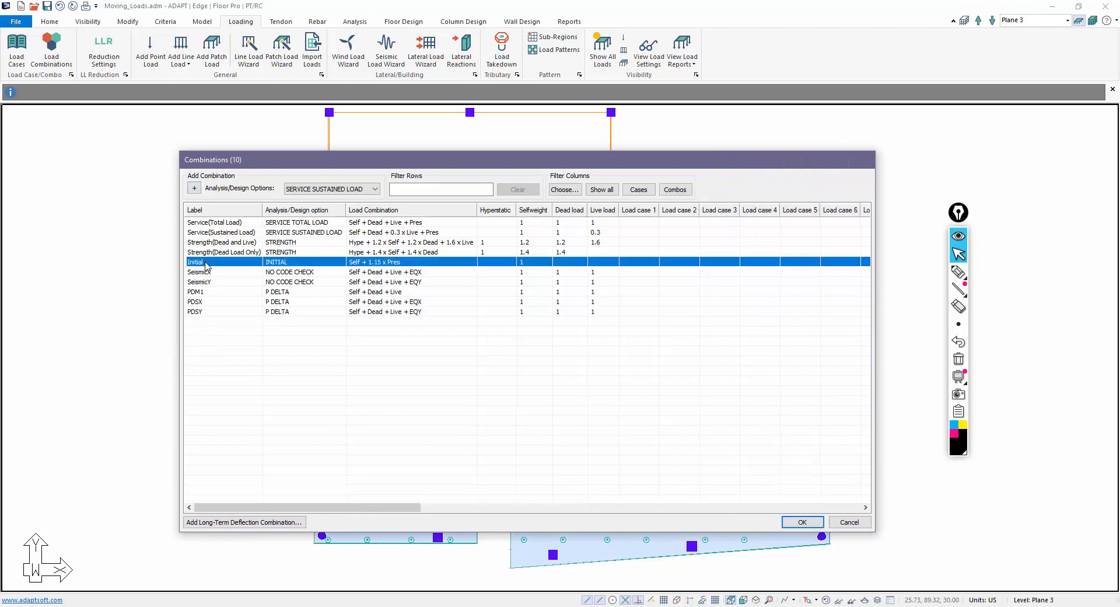
key("Delete")
left_click(205, 261)
key("Delete")
left_click(205, 262)
key("Delete")
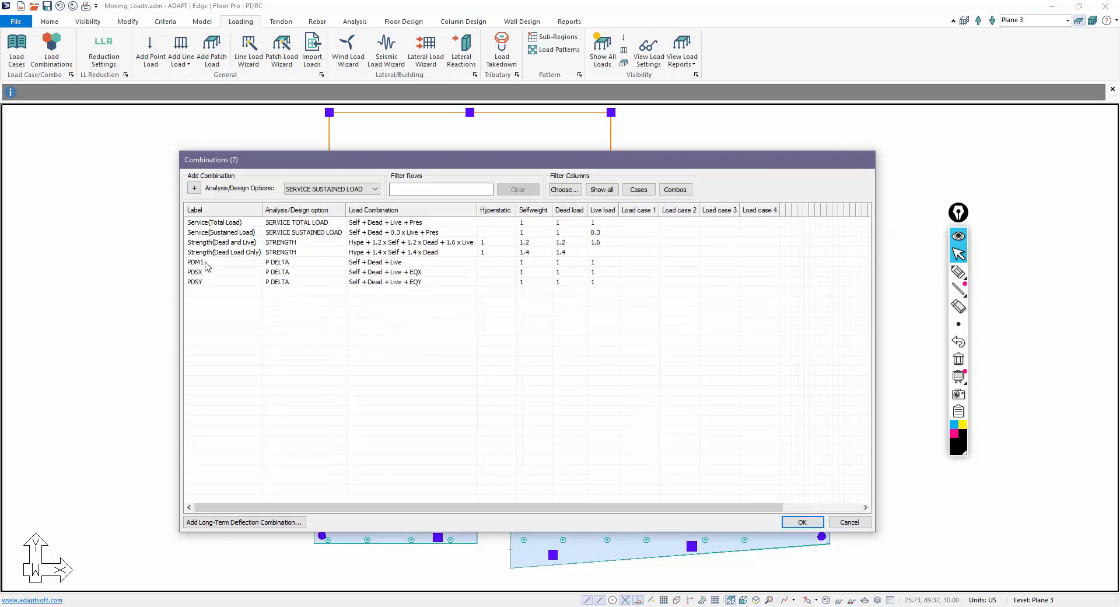
Step: Delete the PDM1, PDSX, PDSY and Strength(Dead Load Only) combinations
left_click(205, 262)
key("Delete")
left_click(205, 262)
key("Delete")
left_click(206, 262)
key("Delete")
left_click(205, 263)
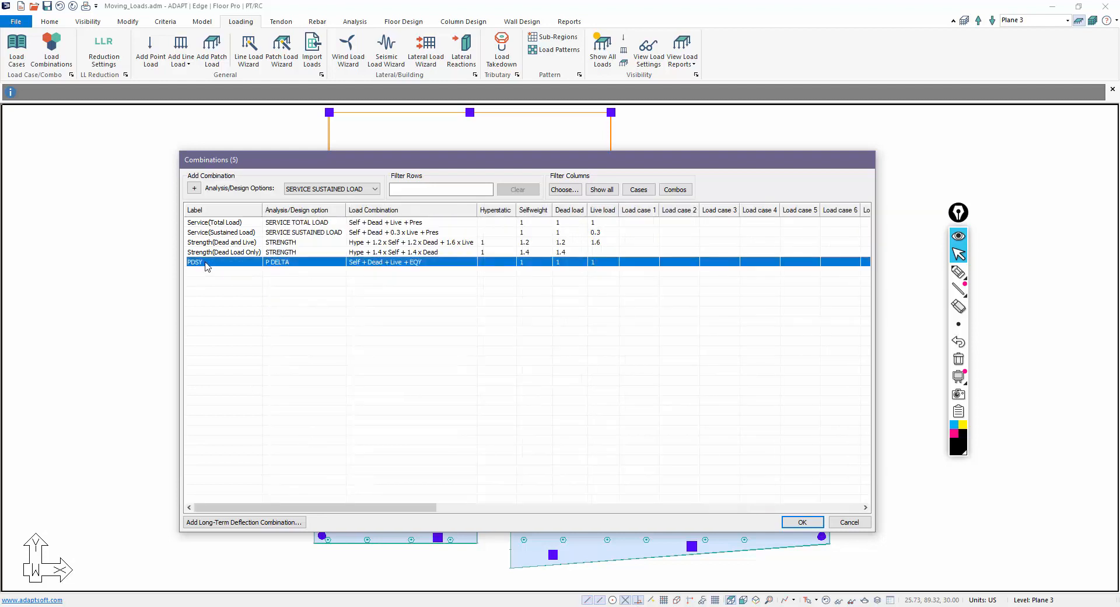
key("Delete")
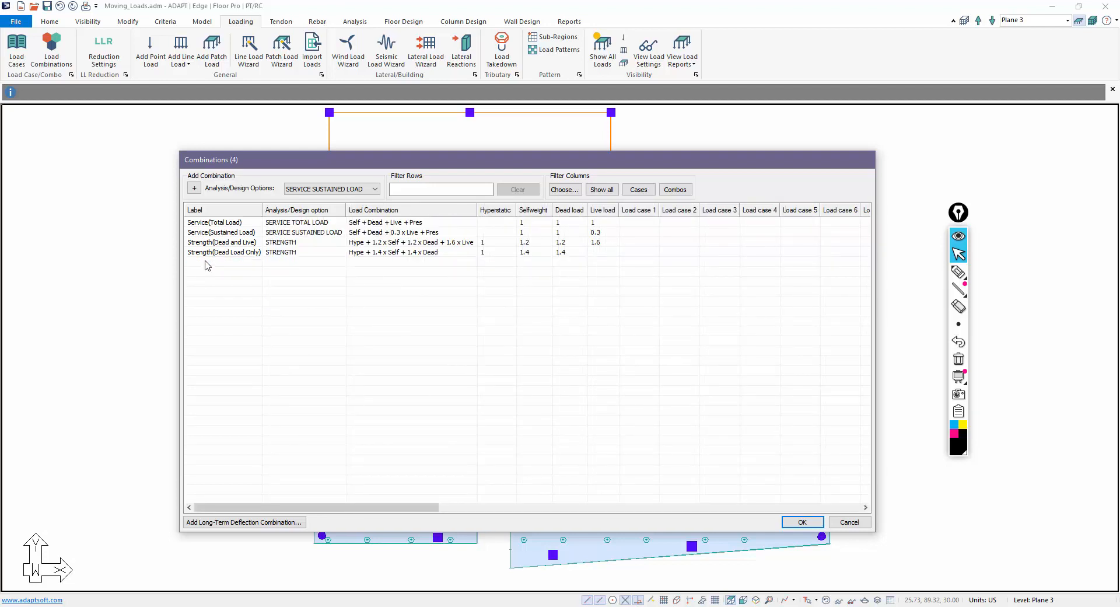
left_click(211, 255)
key("Delete")
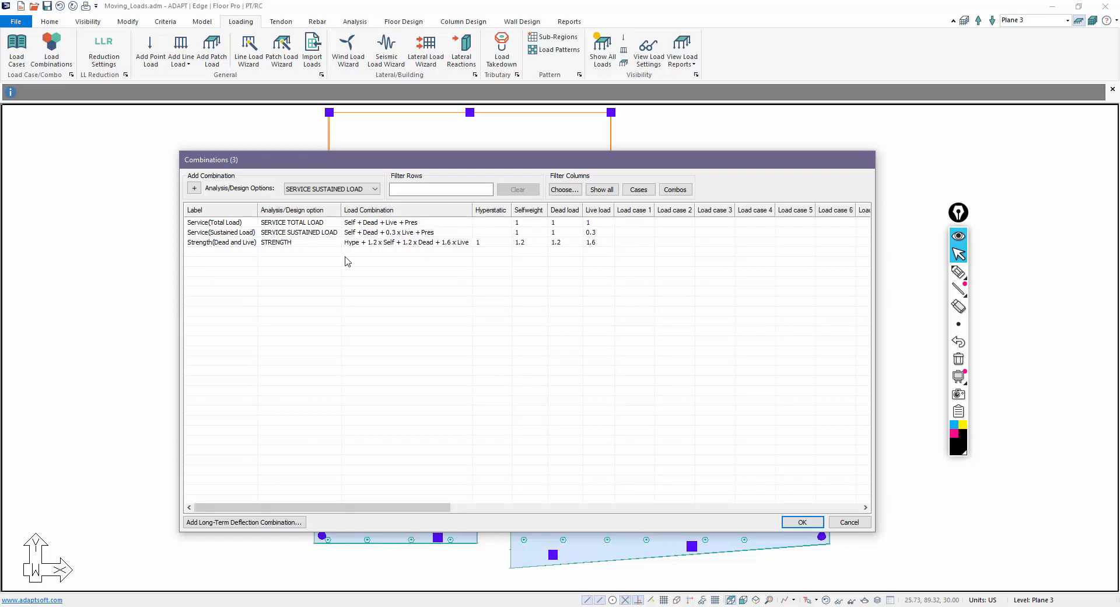
Step: Clone the Strength(Dead and Live) combination repeatedly to make 25 copies, one for each moving load case
left_click(234, 243)
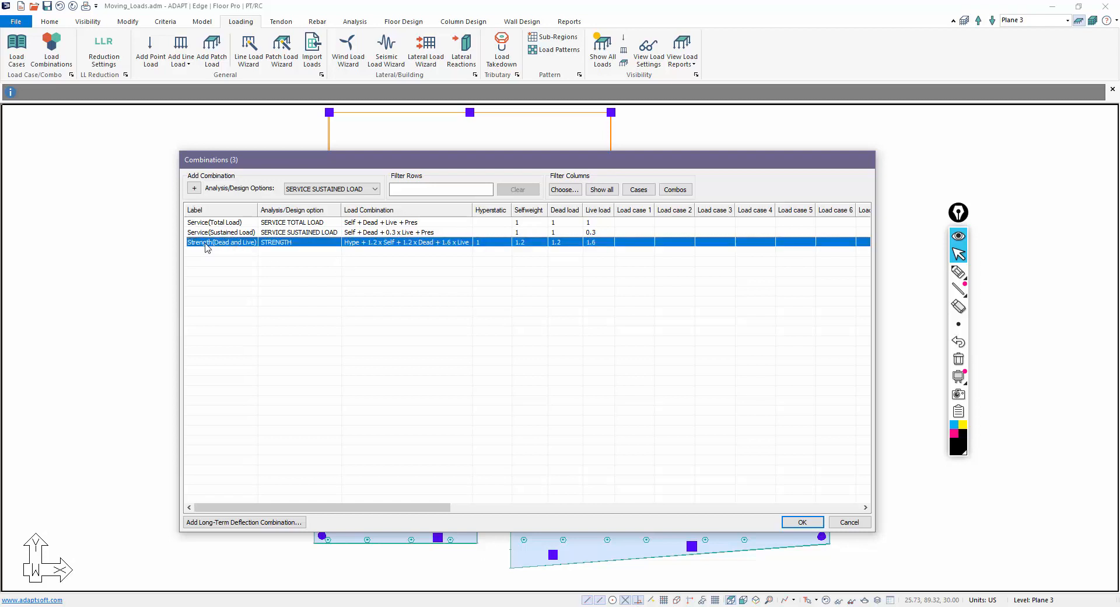
right_click(206, 247)
left_click(231, 251)
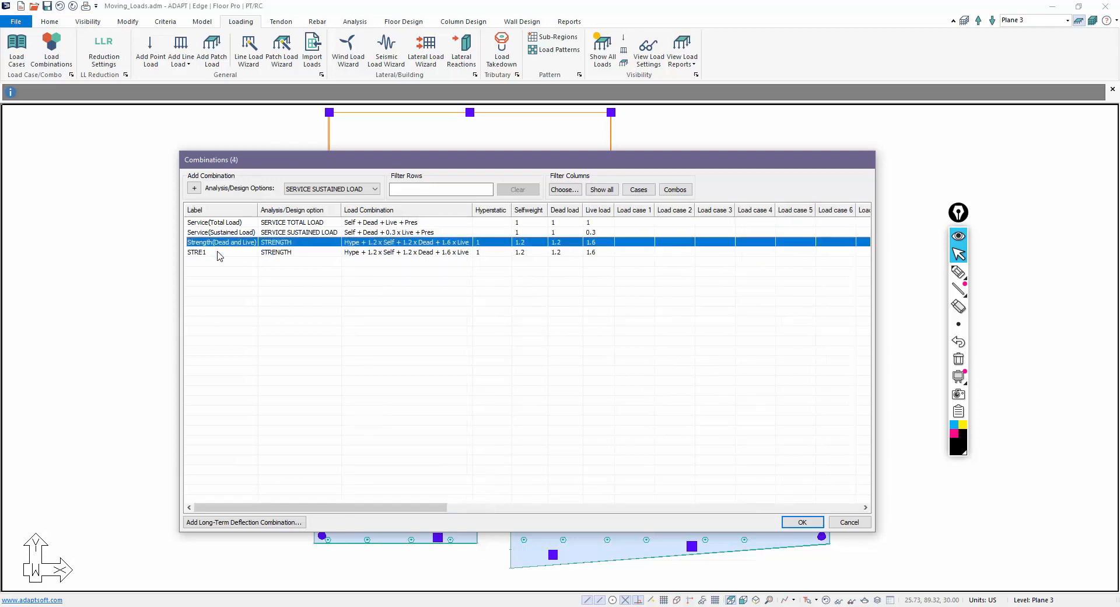
right_click(218, 252)
left_click(232, 263)
right_click(225, 263)
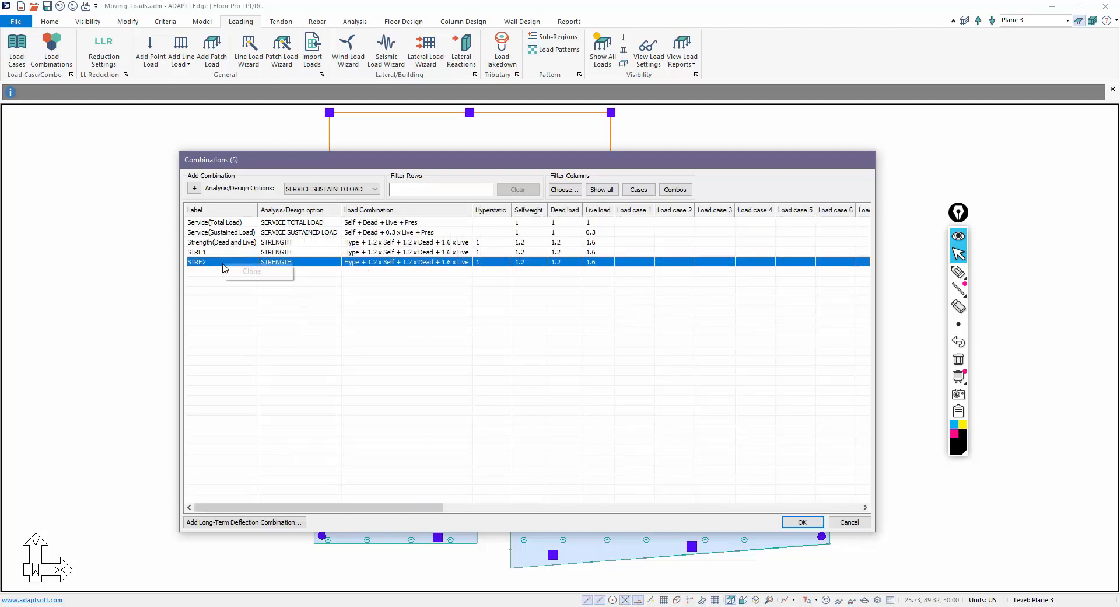
left_click(231, 274)
right_click(232, 279)
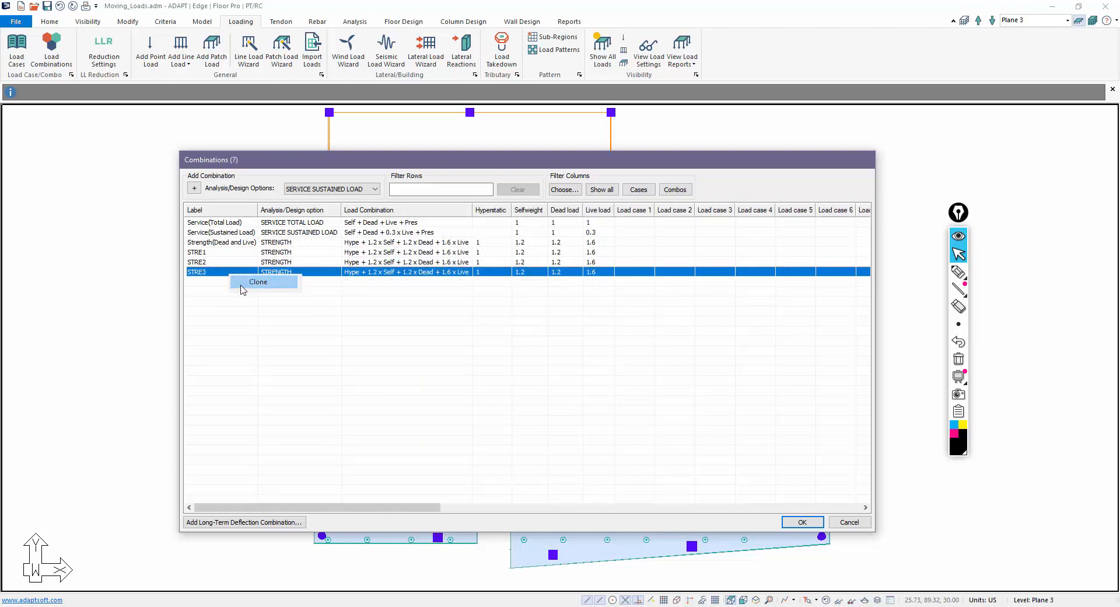
left_click(251, 286)
right_click(232, 286)
left_click(232, 289)
right_click(222, 294)
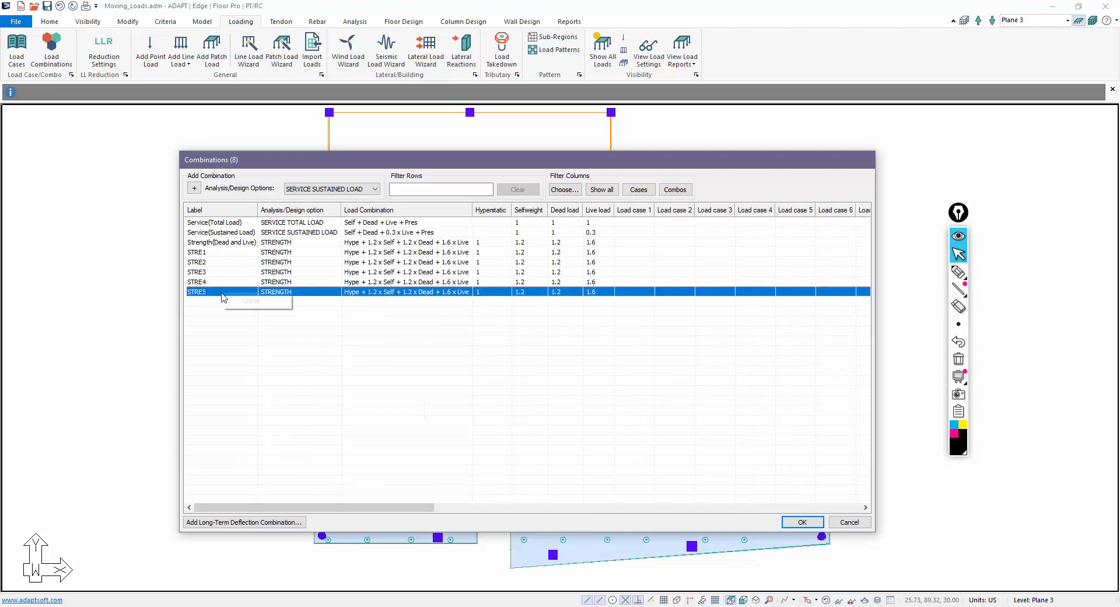
left_click(228, 299)
right_click(222, 305)
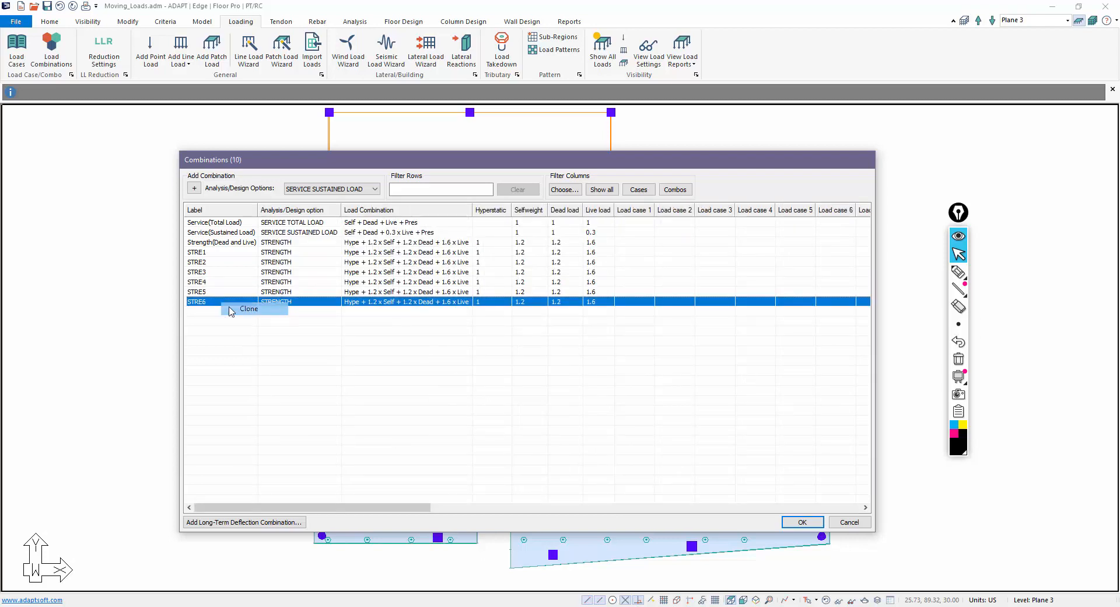
left_click(230, 314)
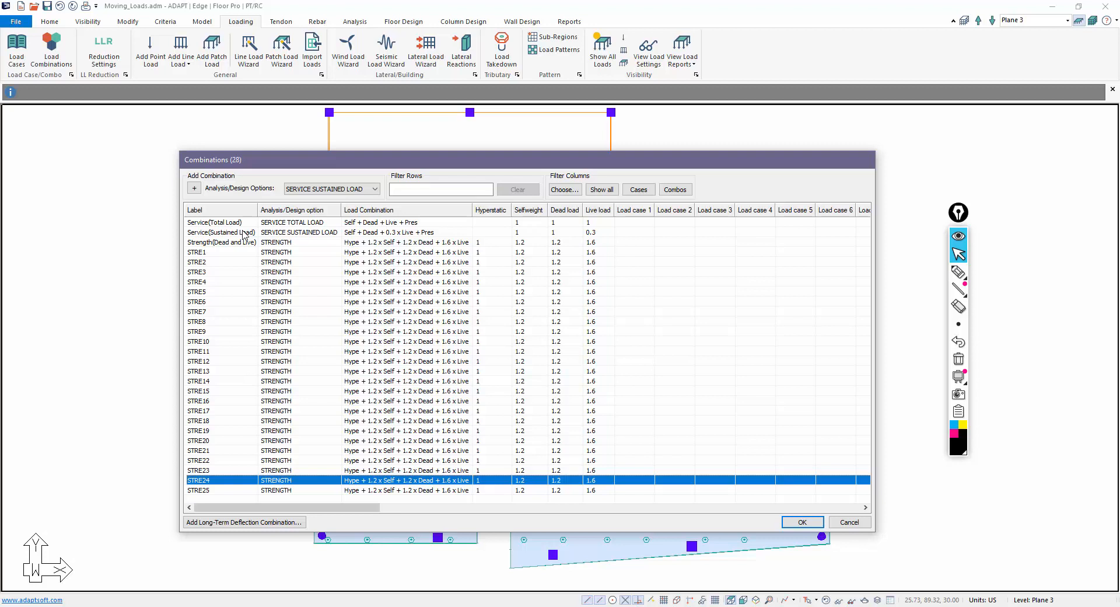
Step: Enter a factor of 1 for Load cases 1 to 4 in combinations STRE1 to STRE4 respectively
double_click(637, 241)
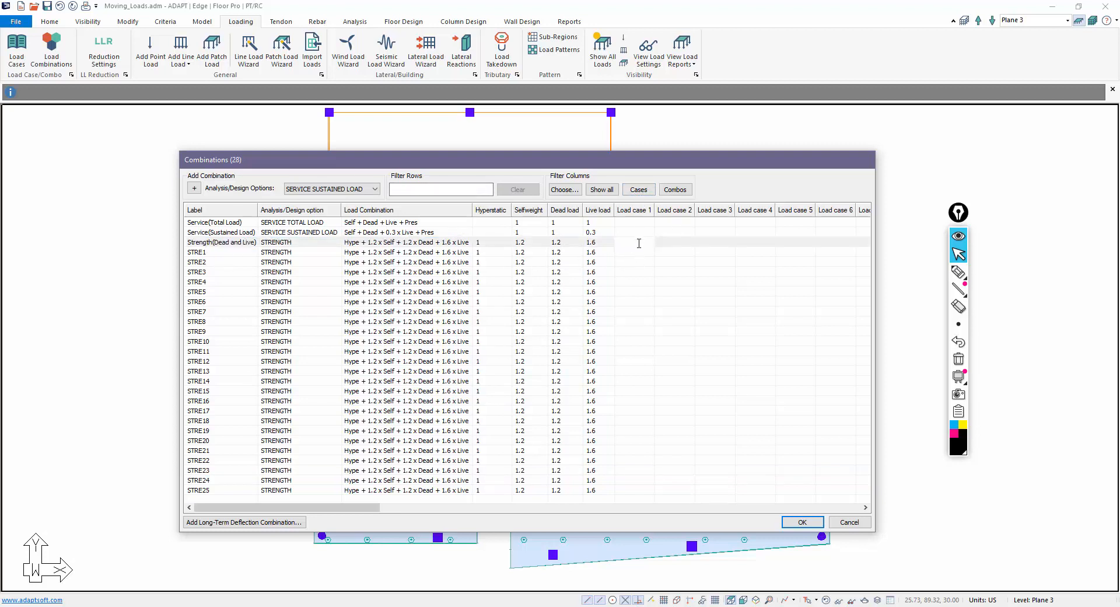
double_click(631, 252)
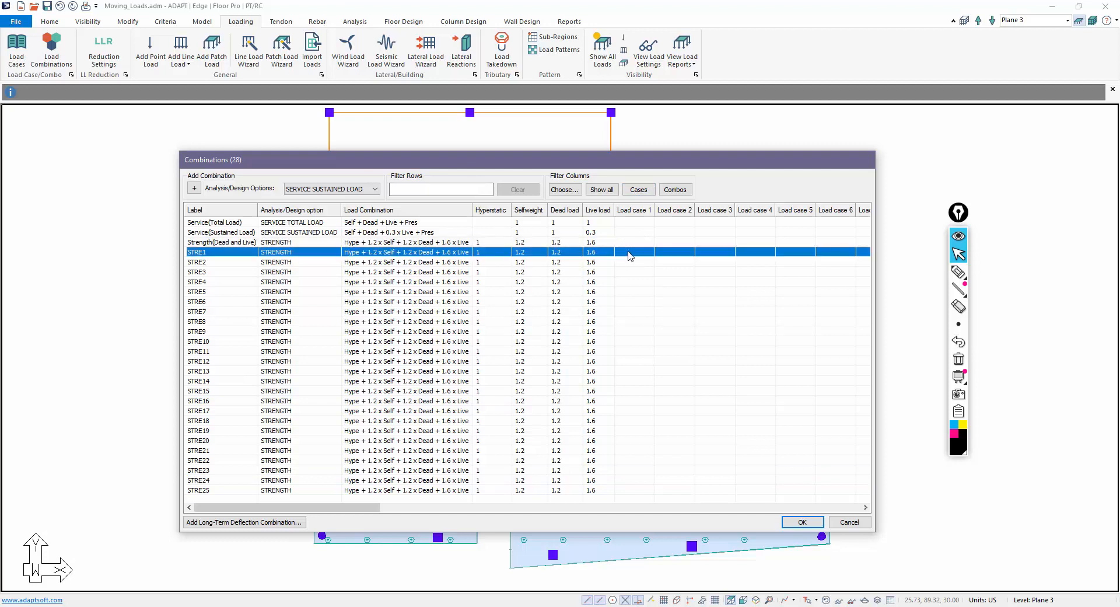
type("1")
double_click(670, 262)
type("1")
left_click(700, 272)
left_click(700, 272)
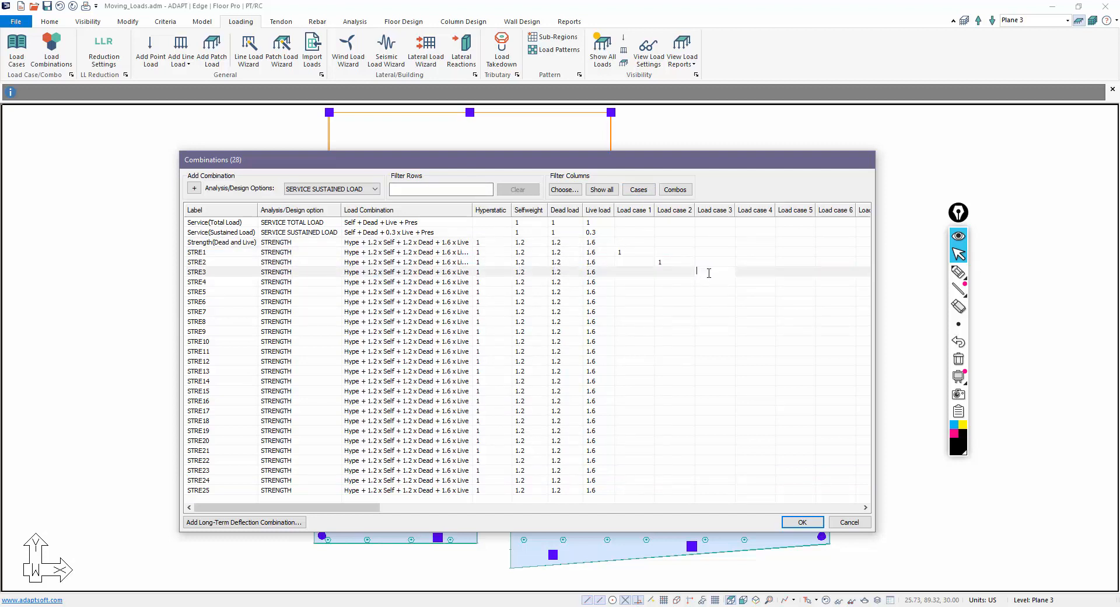
type("1")
left_click(756, 288)
left_click(756, 284)
type("1")
Step: Enter a factor of 1 for Load cases 5 to 7 in combinations STRE5 to STRE7 respectively
left_click(782, 293)
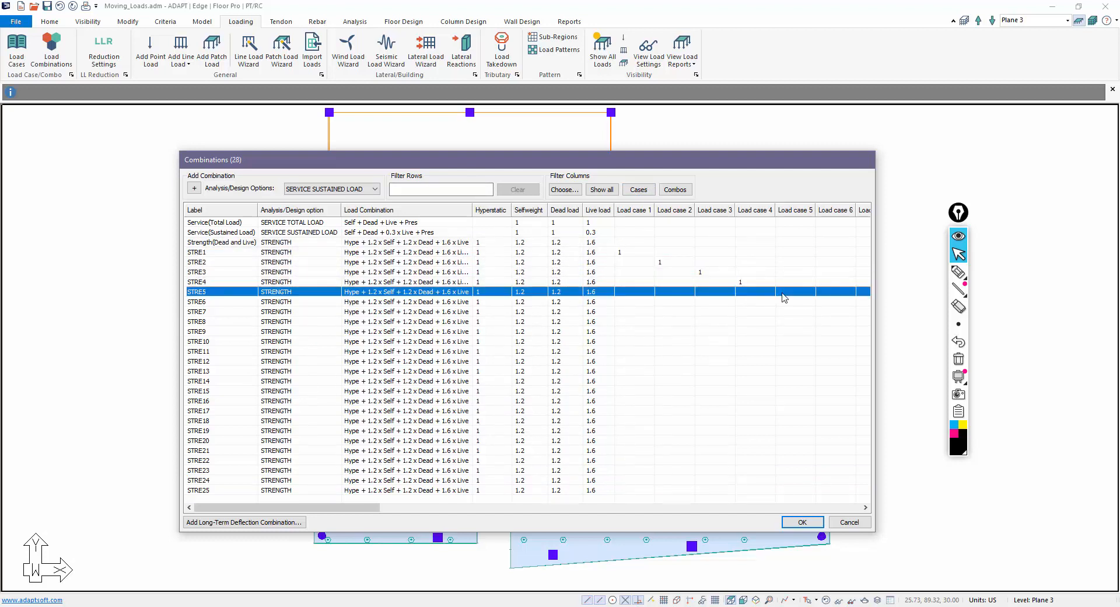
left_click(782, 293)
type("1")
left_click(818, 304)
left_click(818, 303)
type("1")
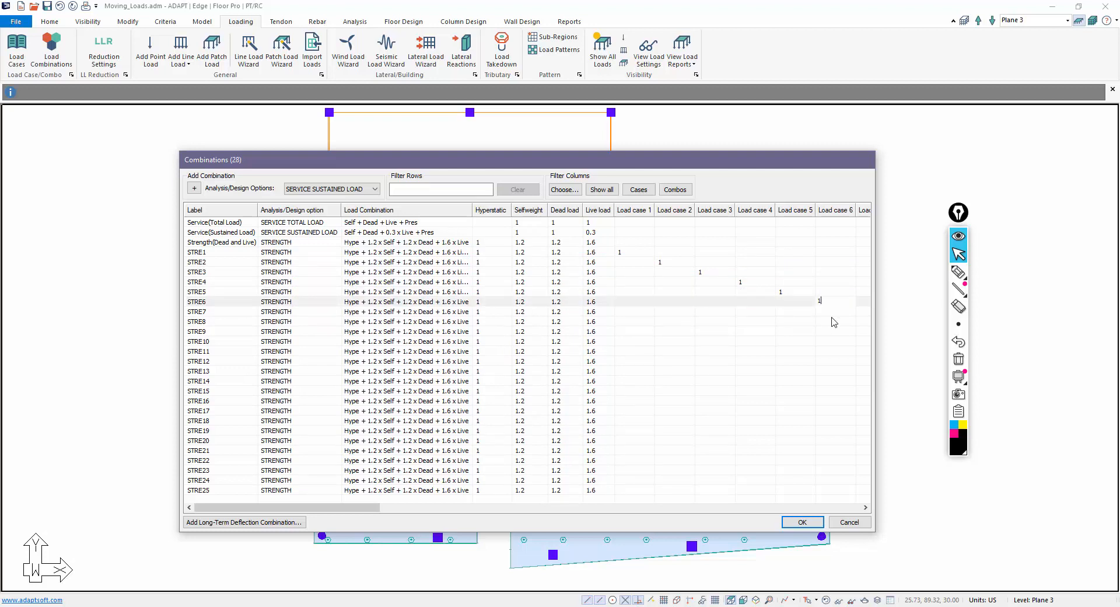
left_click(865, 315)
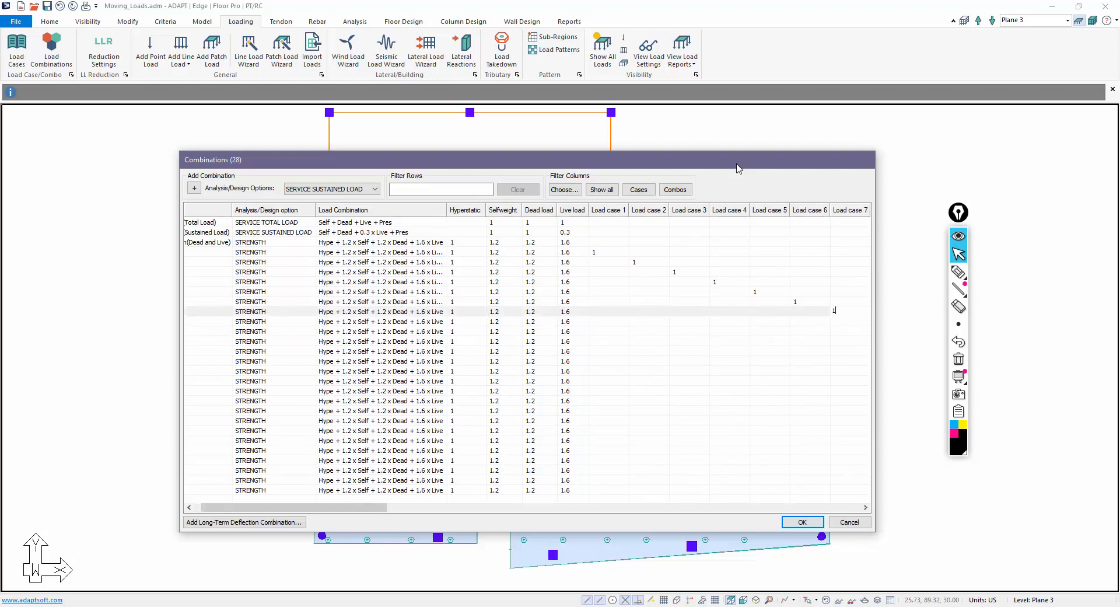
Step: Enlarge the combinations window and enter a factor of 1 for Load cases 8 to 11 in STRE8 to STRE11 respectively
left_click_drag(684, 153, 517, 28)
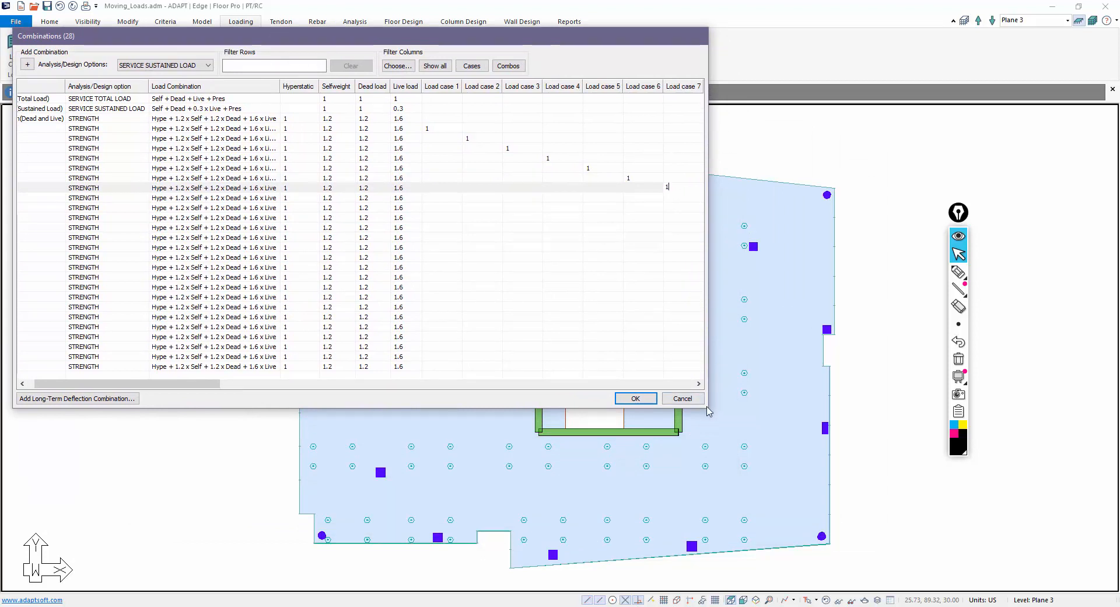
left_click_drag(794, 443, 1081, 541)
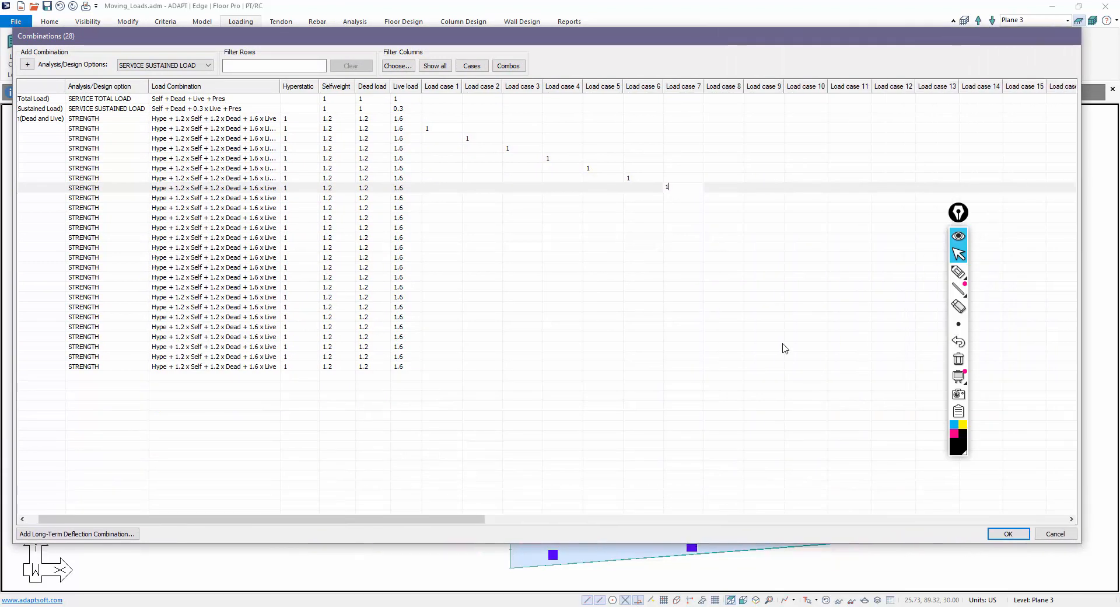
left_click(712, 198)
left_click(751, 208)
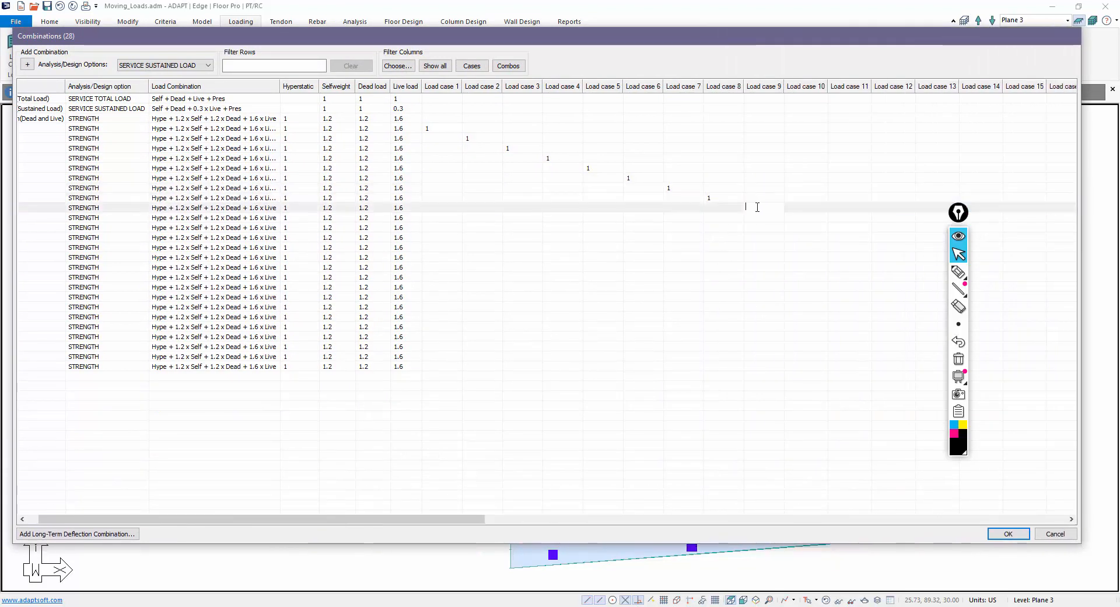
type("1")
left_click(793, 218)
type("1")
left_click(833, 228)
type("1")
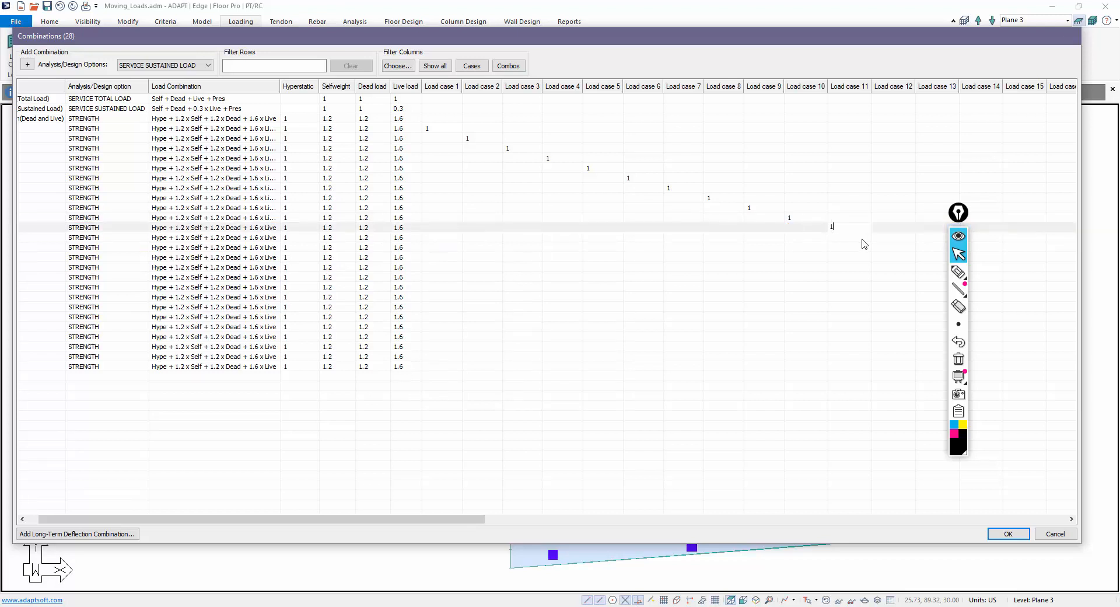
Step: Enter a factor of 1 for Load cases 12 to 15 in combinations STRE12 to STRE15 respectively
left_click(876, 239)
type("1")
left_click(924, 250)
type("1")
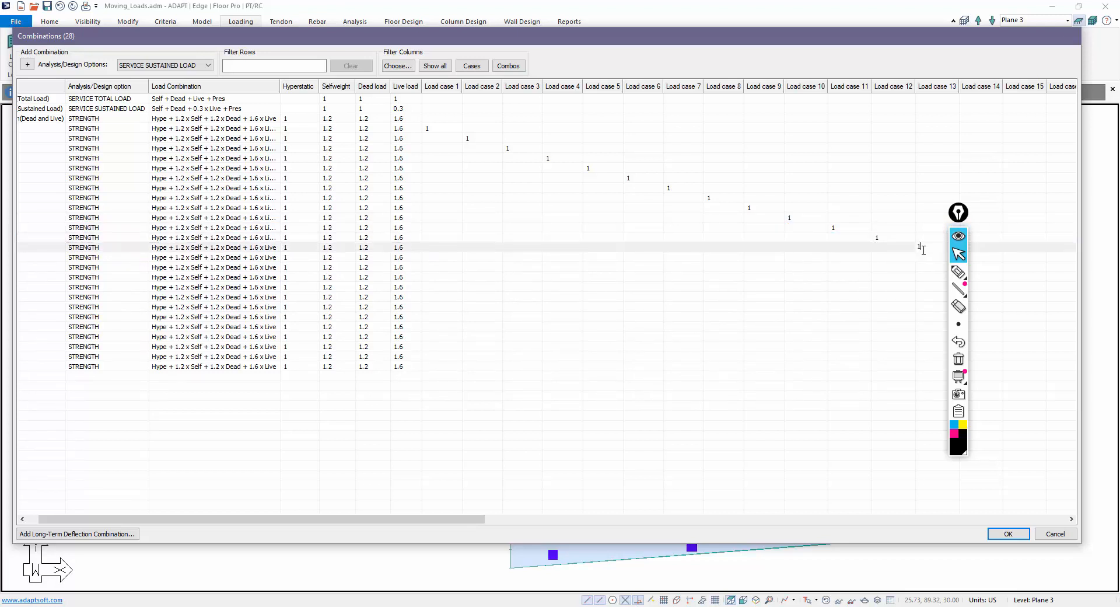
mouse_move(946, 222)
left_mouse_down()
mouse_move(762, 325)
mouse_move(745, 320)
left_mouse_up()
left_click(965, 257)
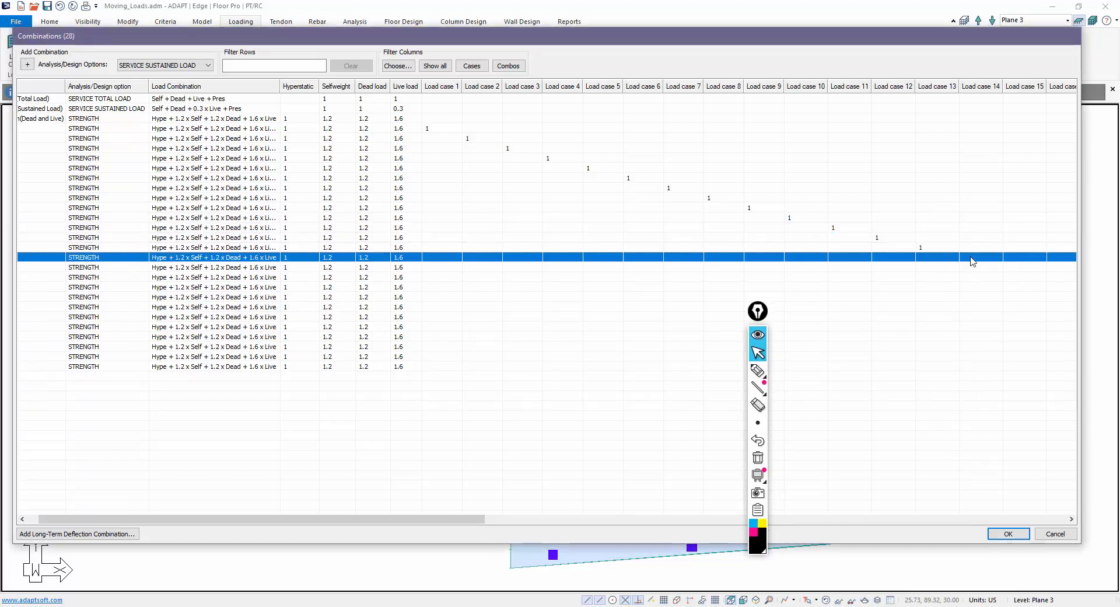
type("1")
left_click(1010, 268)
type("1")
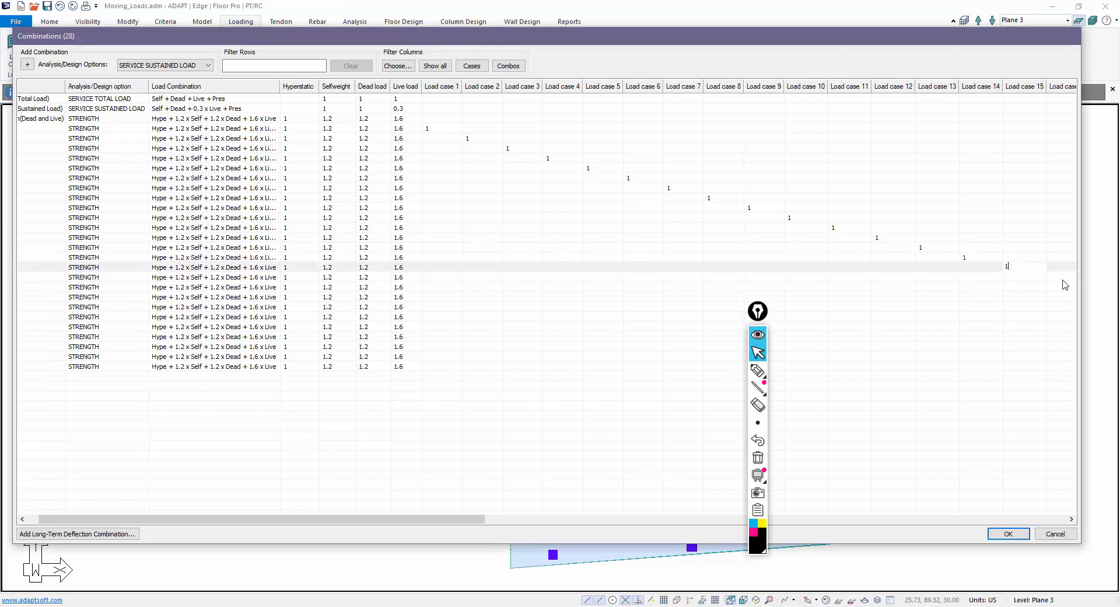
Step: Enter a factor of 1 for Load cases 16 to 20 in combinations STRE16 to STRE20 respectively
left_click(1063, 279)
type("1")
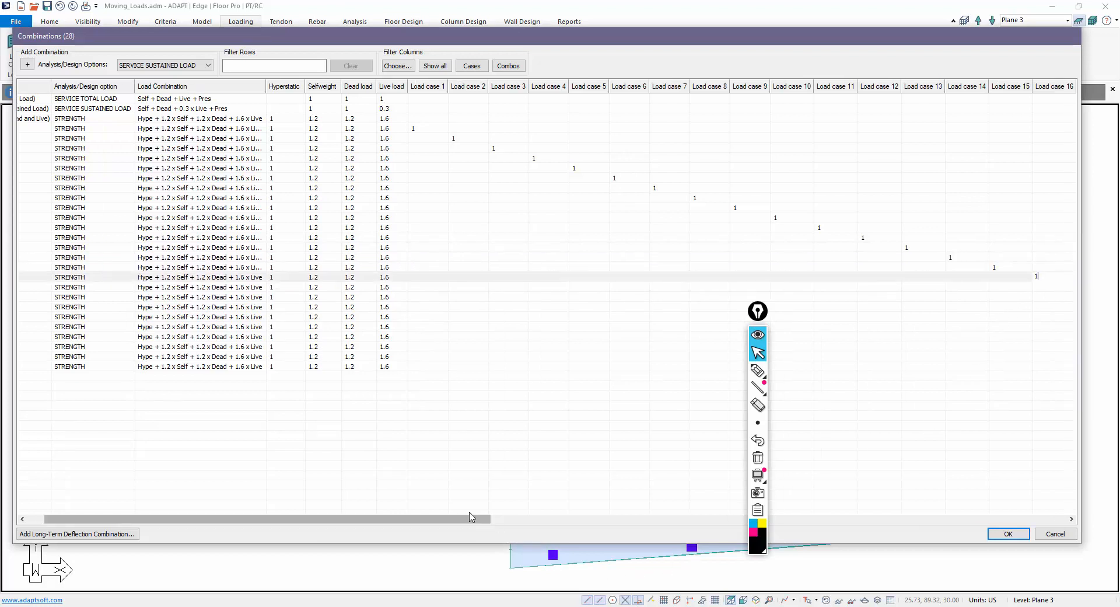
left_click_drag(478, 518, 647, 549)
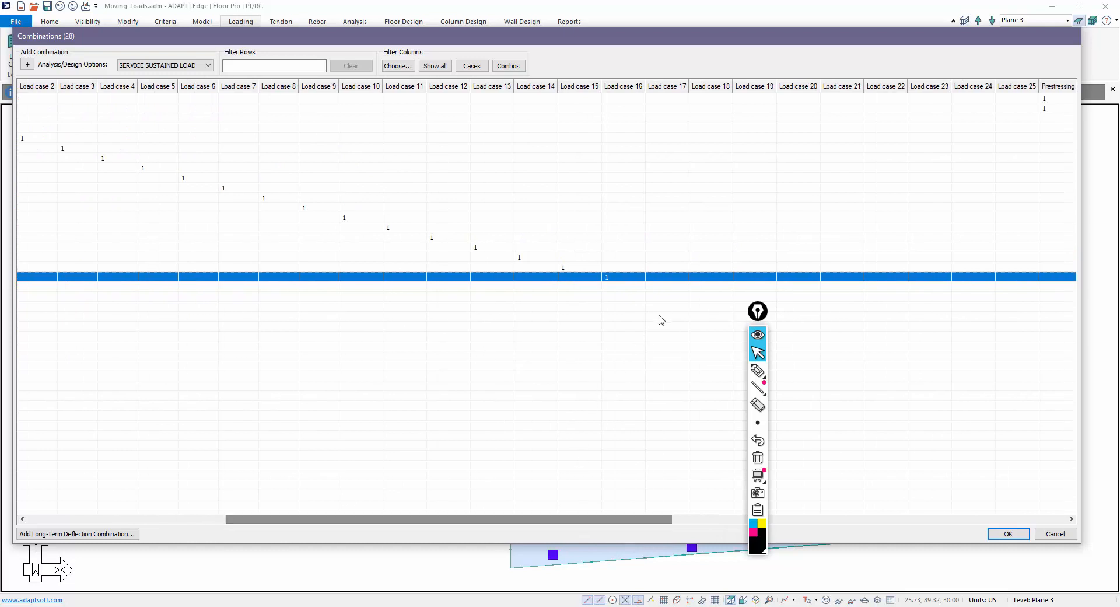
left_click(664, 287)
type("1")
left_click(690, 296)
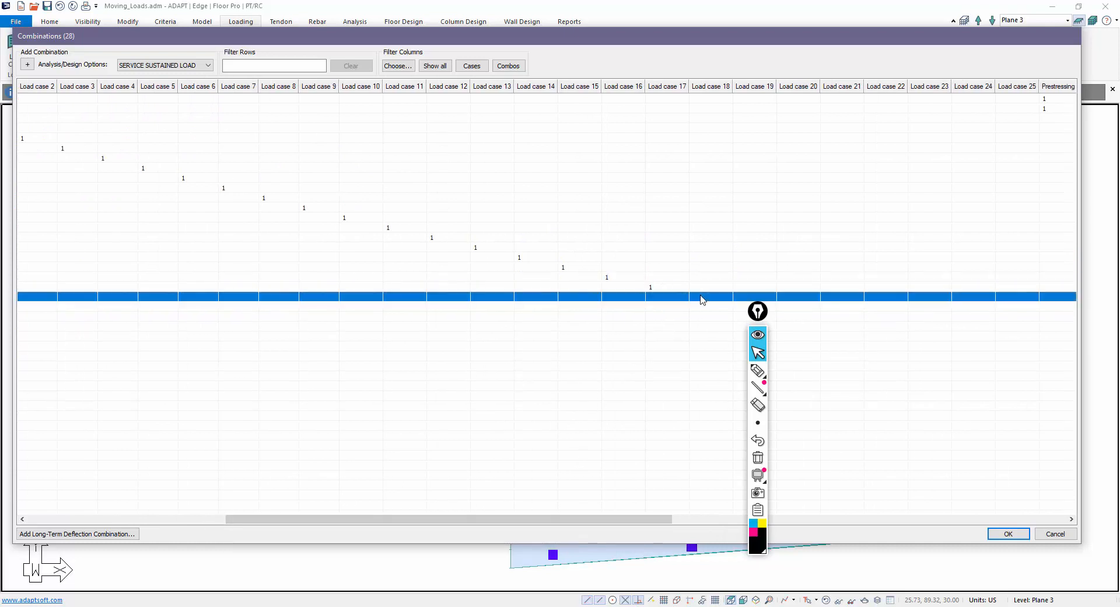
type("1")
left_click(737, 306)
type("1")
left_click(788, 320)
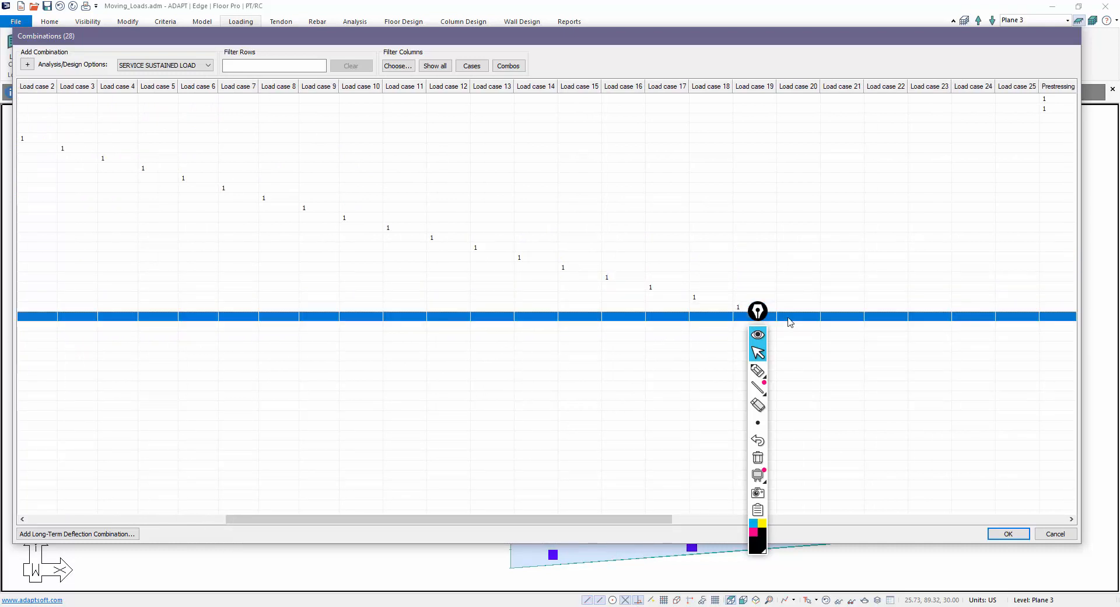
type("1")
Step: Enter a factor of 1 for Load cases 21 to 25 in STRE21 to STRE25 respectively, and accept the combinations
left_click(836, 335)
left_click(843, 327)
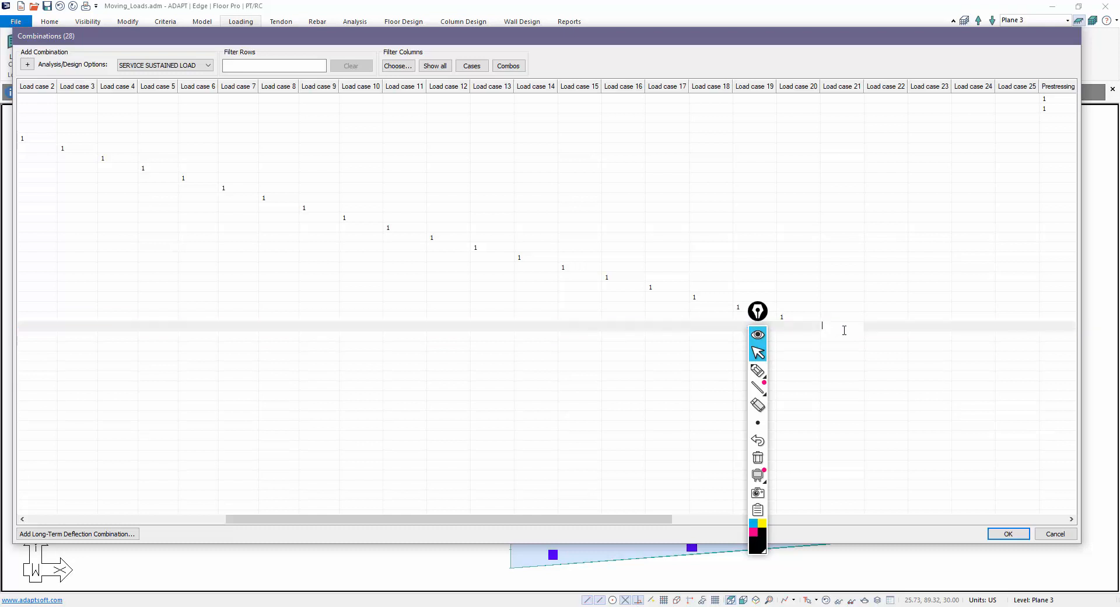
left_click(877, 335)
left_click(920, 345)
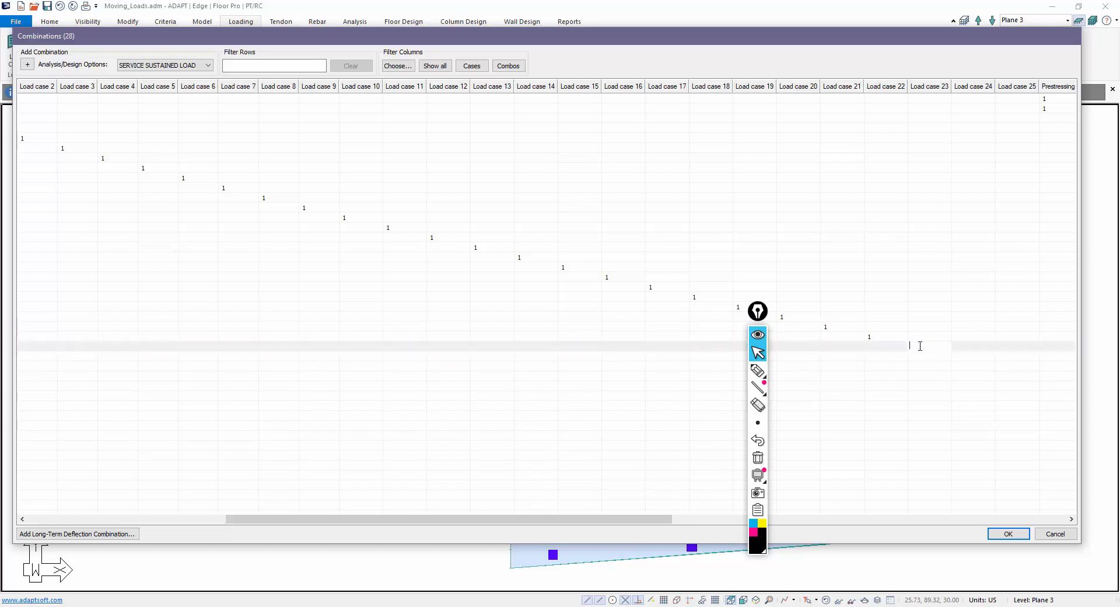
left_click(957, 357)
left_click(974, 356)
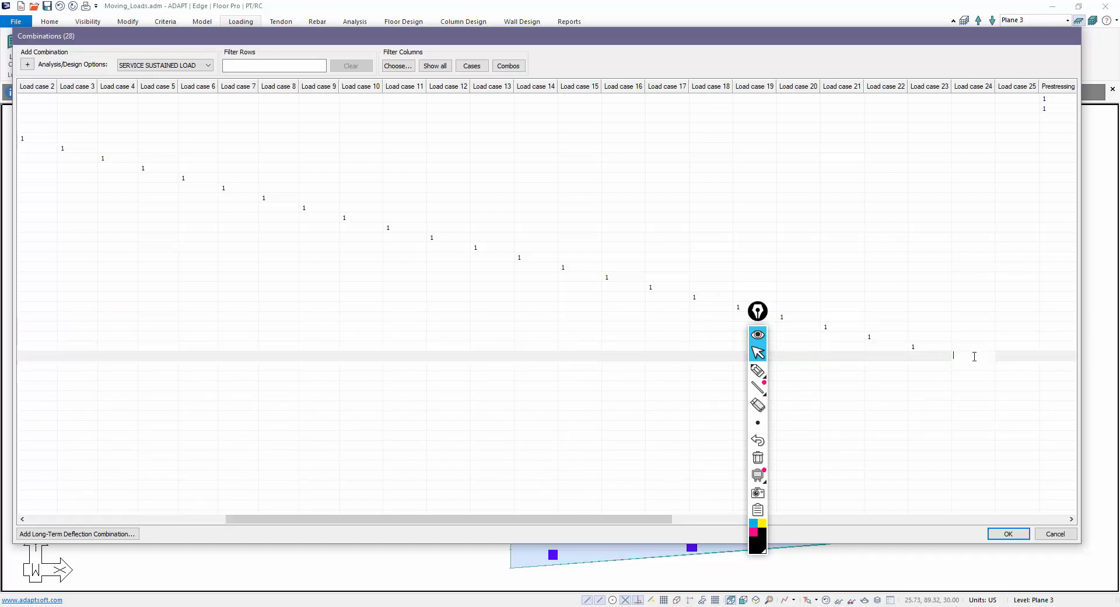
left_click(999, 365)
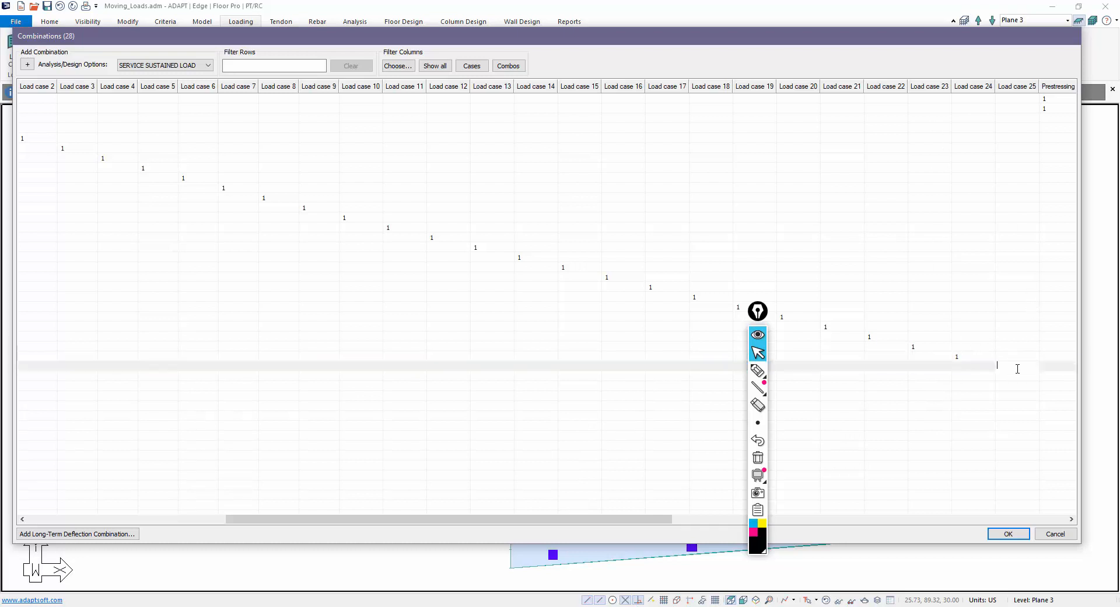
left_click_drag(550, 520, 173, 507)
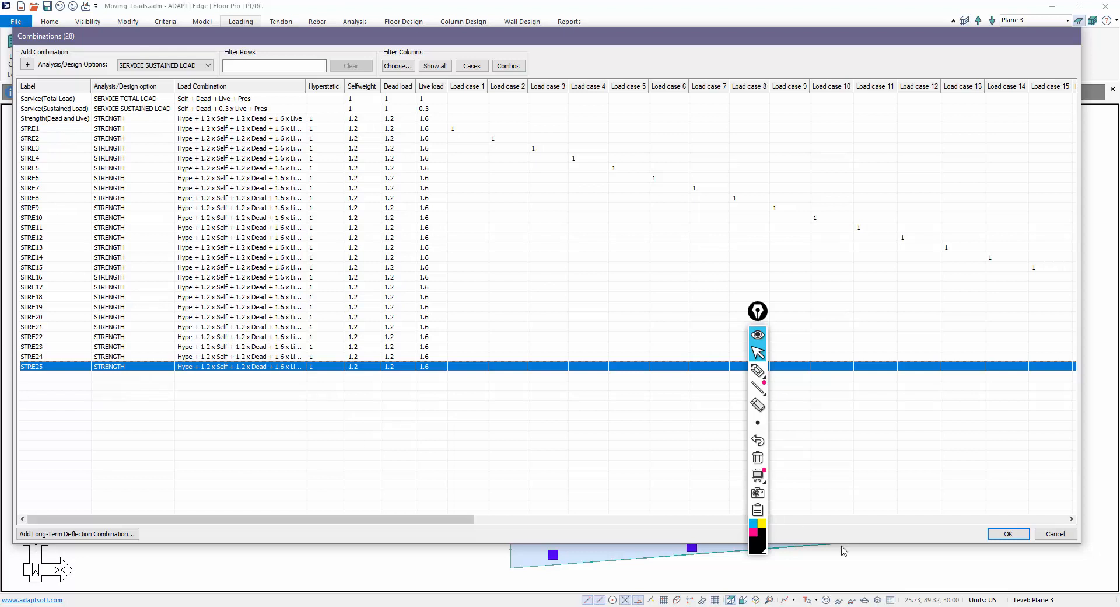
left_click(1005, 533)
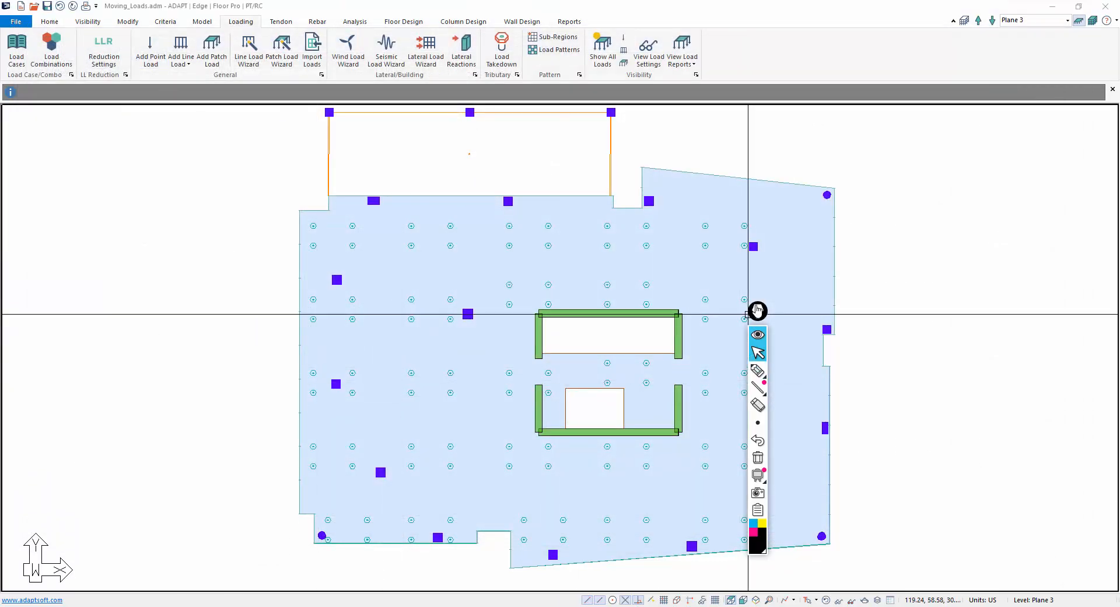
Step: Mesh the slabs with the simplified method, a 4 ft sparse cell size and automatic node shifting up to 1.5 ft
left_click_drag(758, 301, 973, 303)
left_click(354, 22)
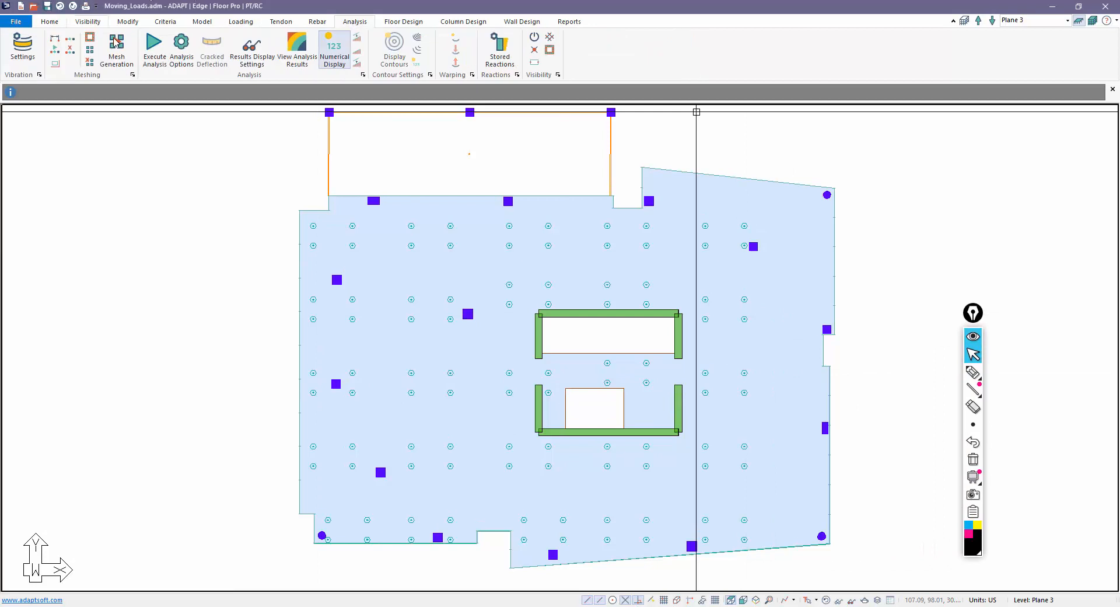
left_click(117, 50)
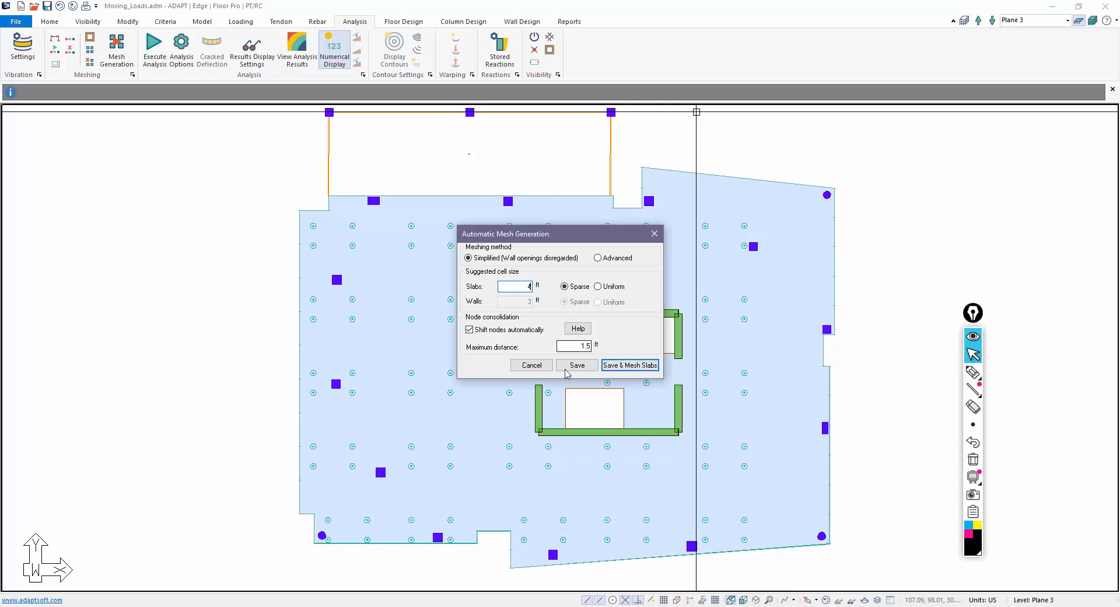
left_click(630, 365)
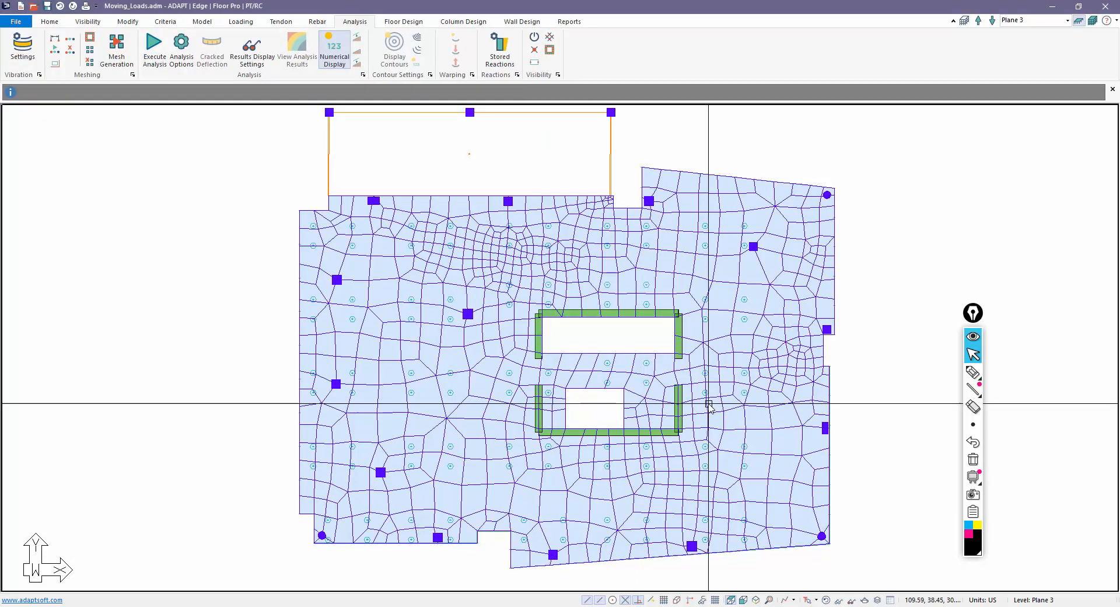
scroll(679, 310, "down", 1)
middle_click_drag(620, 443, 618, 425)
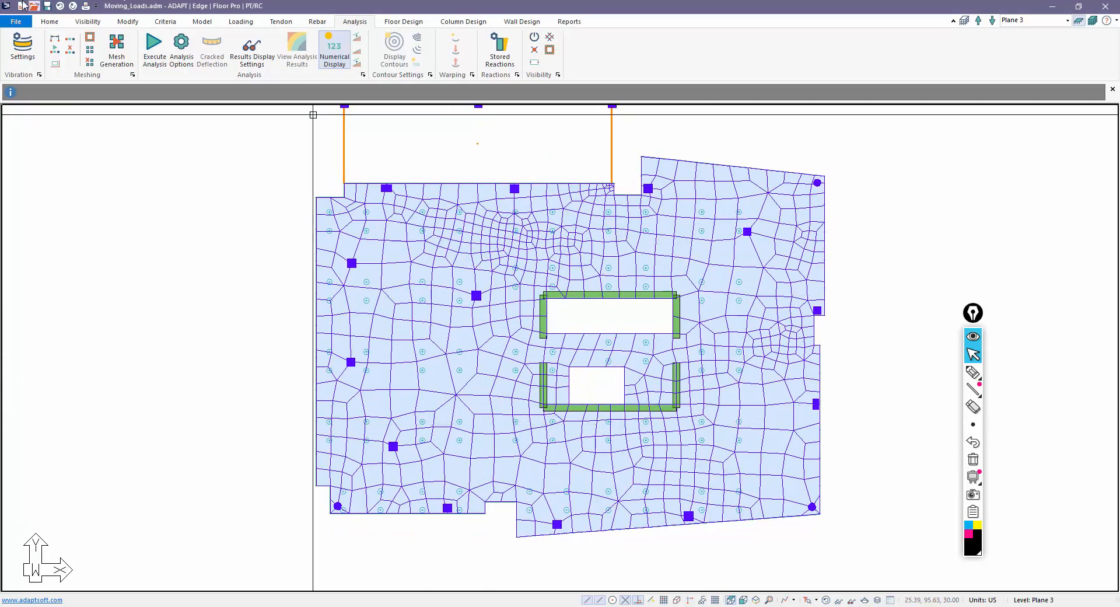
Step: Run the analysis for only combinations STRE1 to STRE25 with uncracked stiffness, and save the solution
left_click(153, 52)
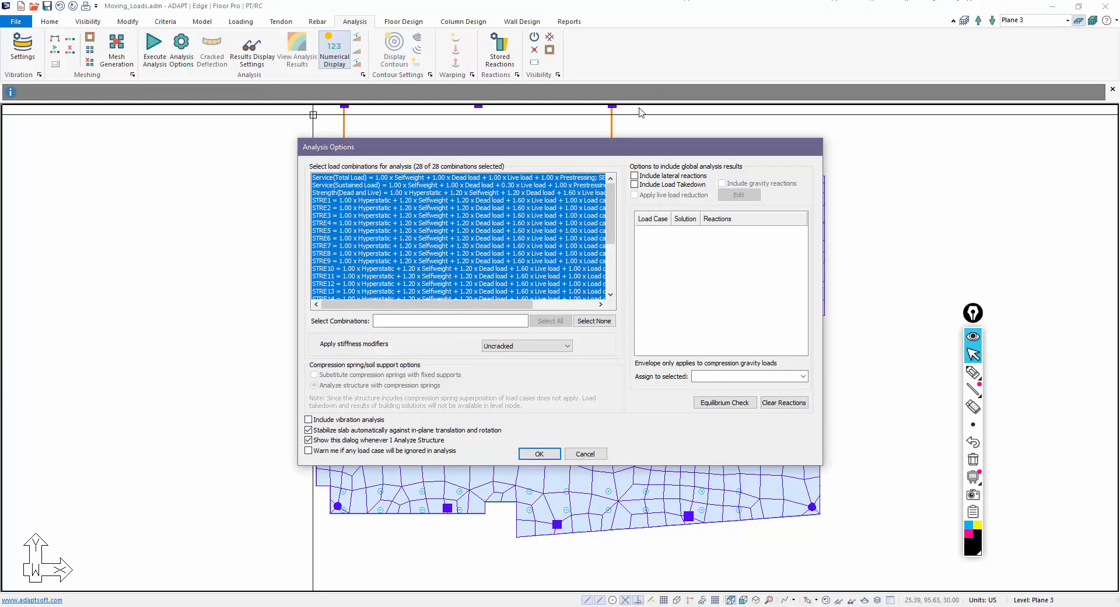
scroll(330, 208, "down", 2)
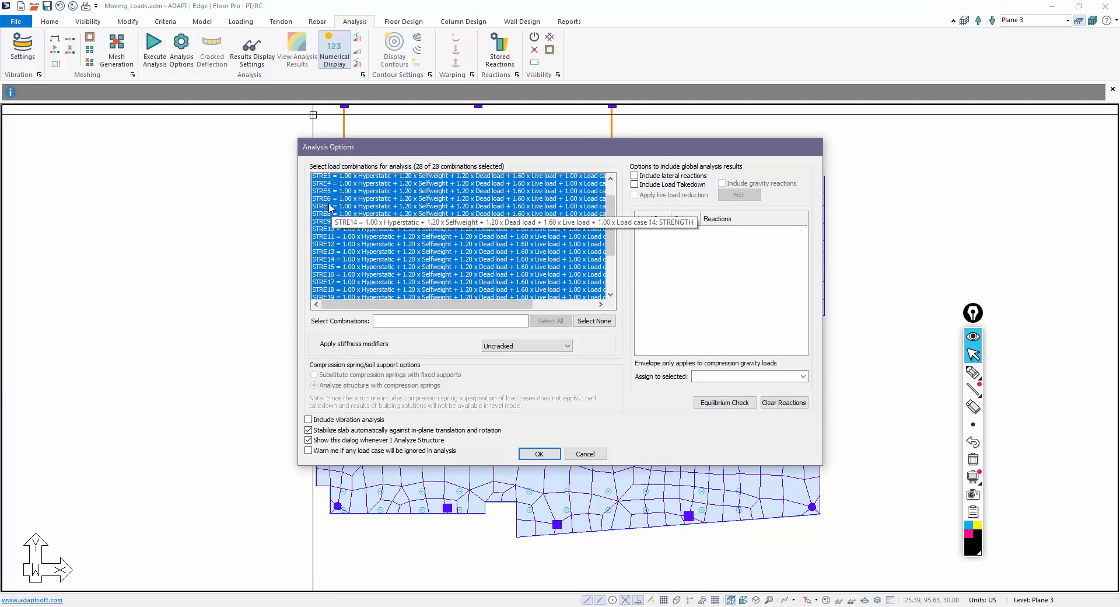
scroll(329, 204, "up", 2)
left_click_drag(328, 201, 351, 314)
scroll(324, 238, "up", 4)
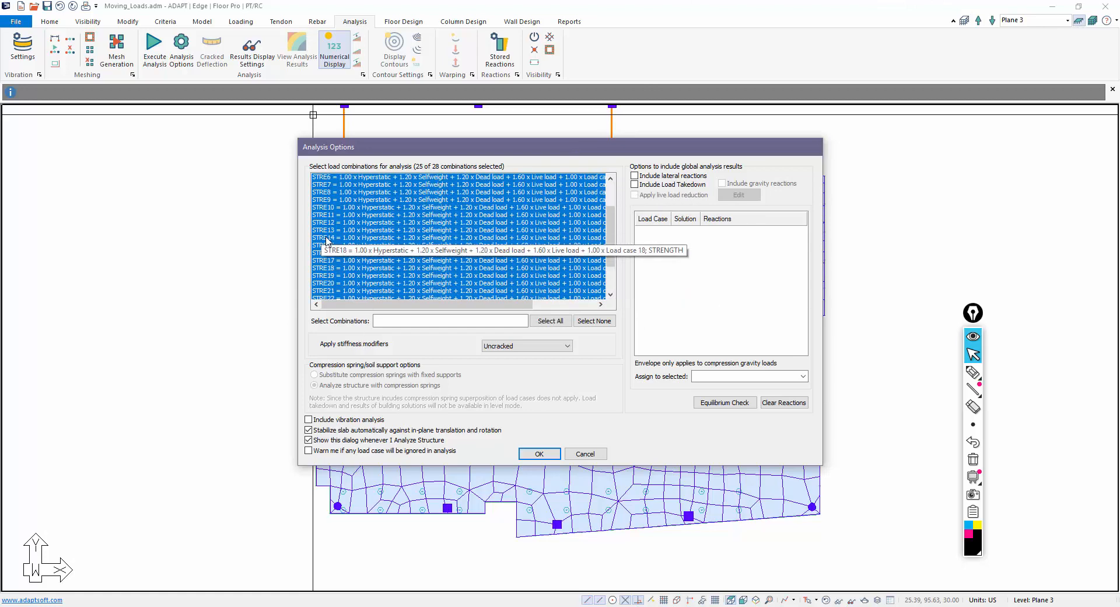
scroll(354, 210, "down", 4)
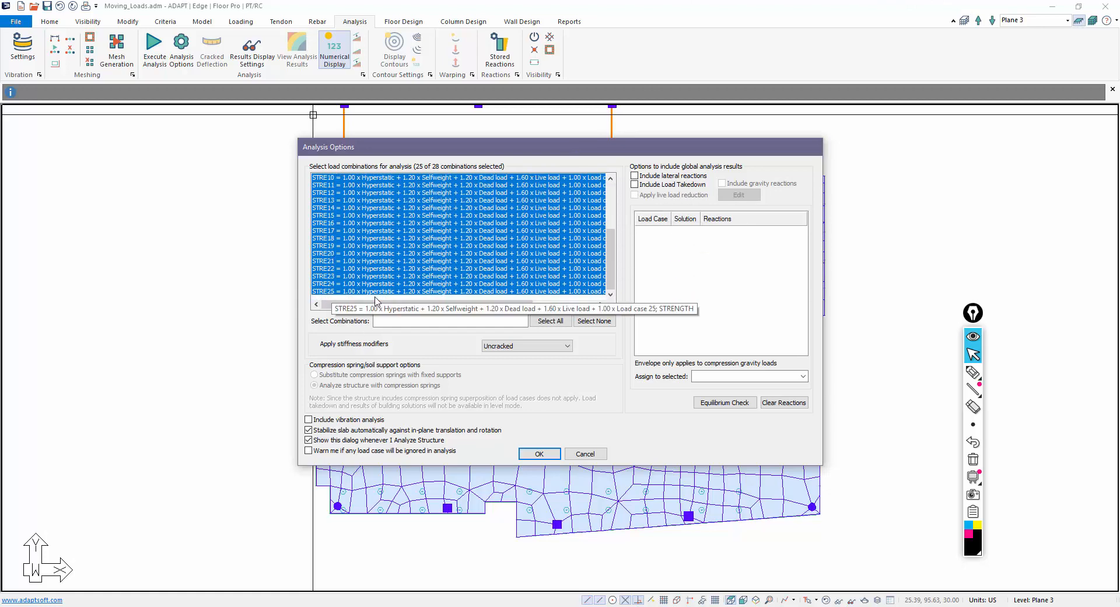
left_click(528, 453)
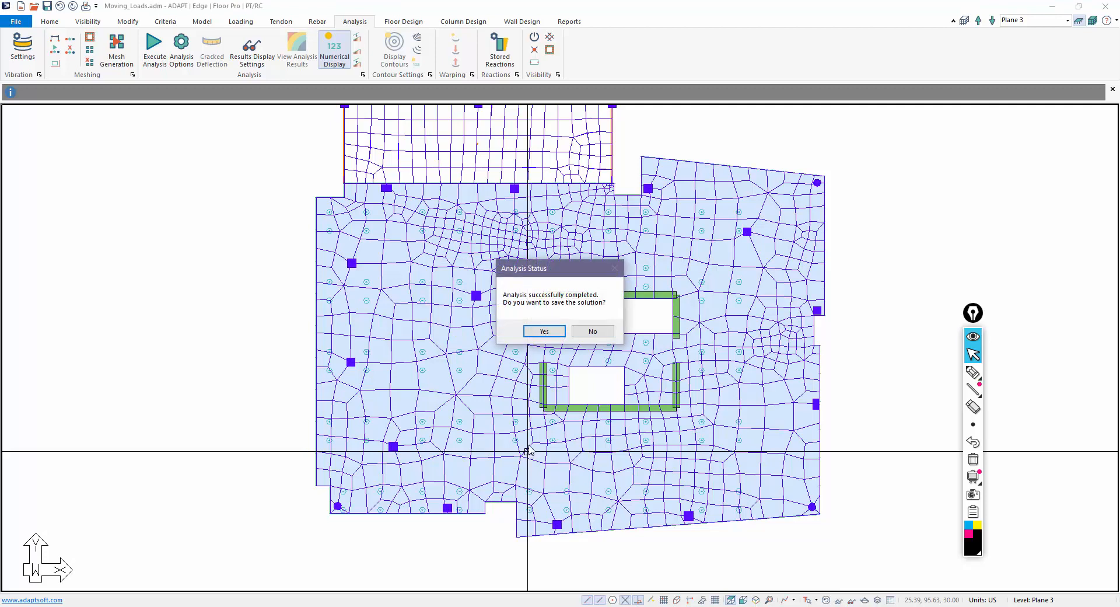
left_click(557, 332)
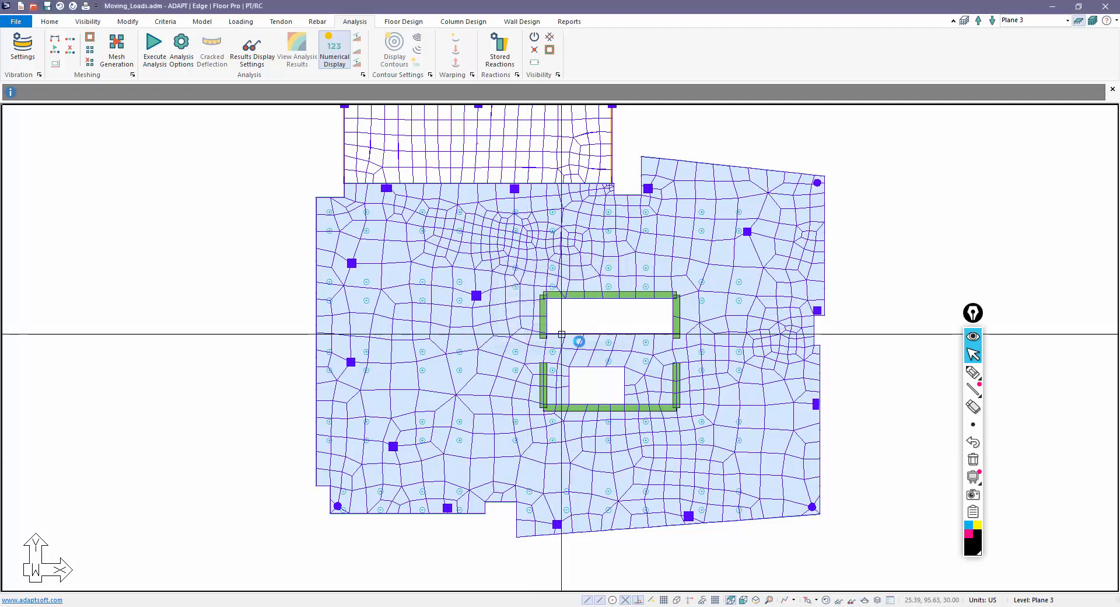
Step: Open the results view and display the slab's Z-Translation deformation contours for combination STRE1
left_click(824, 601)
middle_click_drag(596, 489, 611, 464)
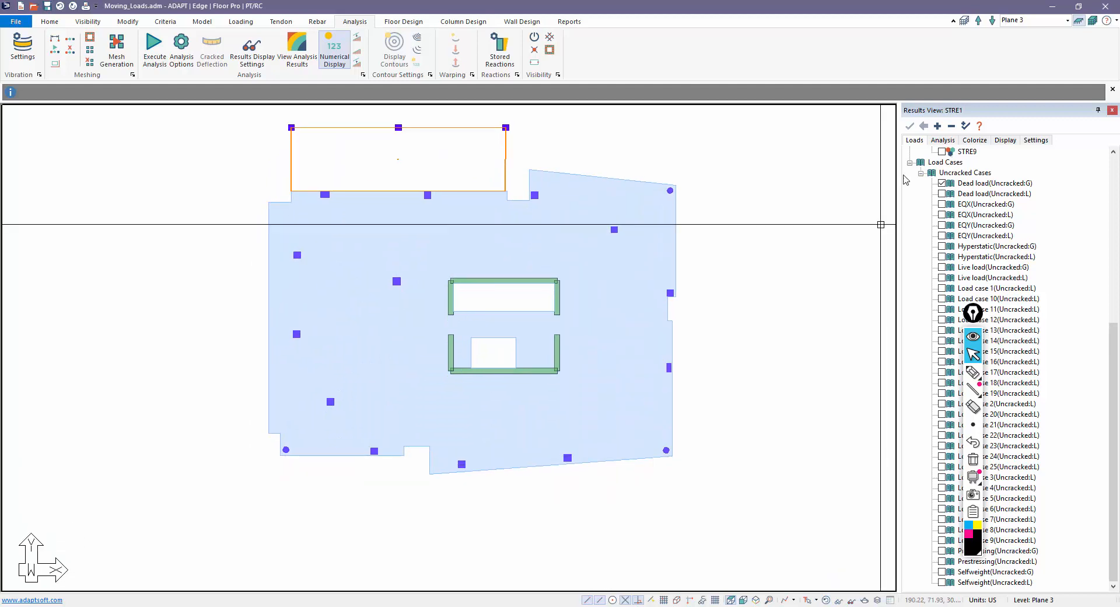
left_click_drag(972, 312, 796, 339)
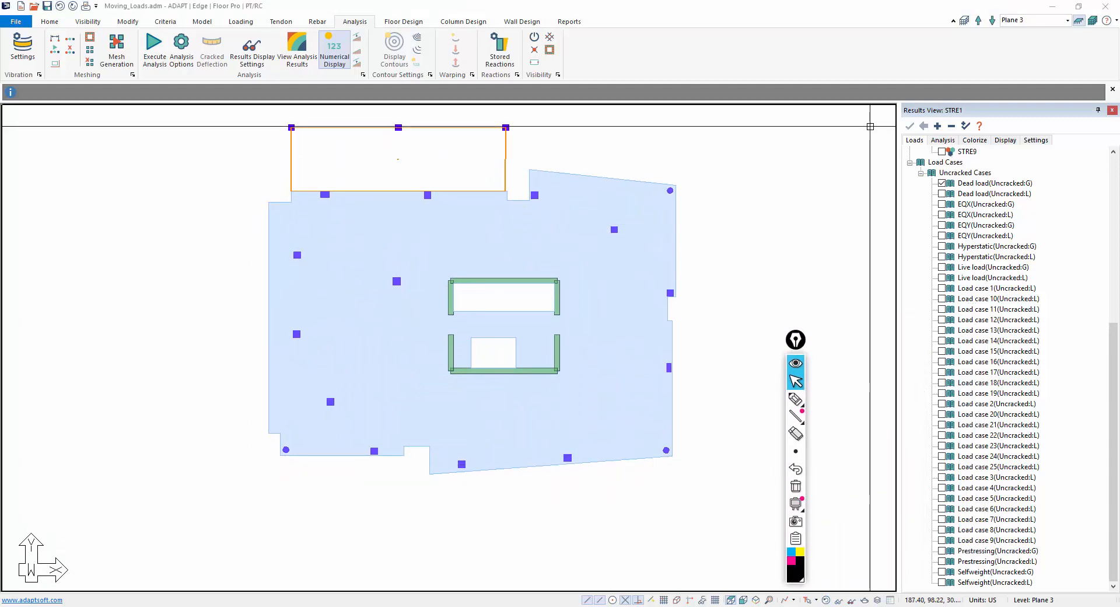
scroll(881, 216, "up", 2)
scroll(939, 210, "up", 9)
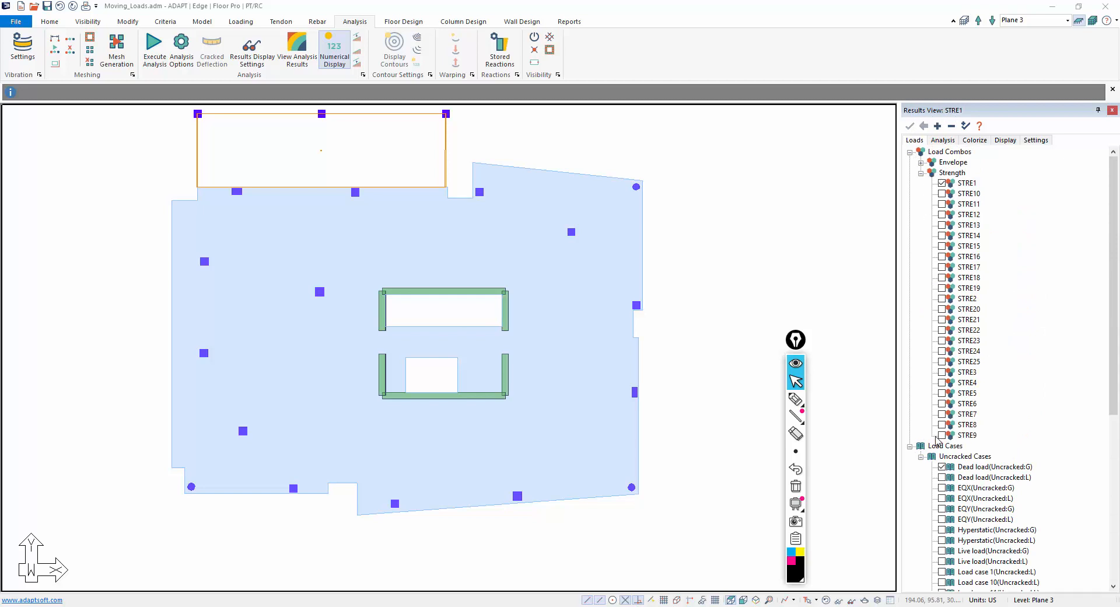
left_click(943, 141)
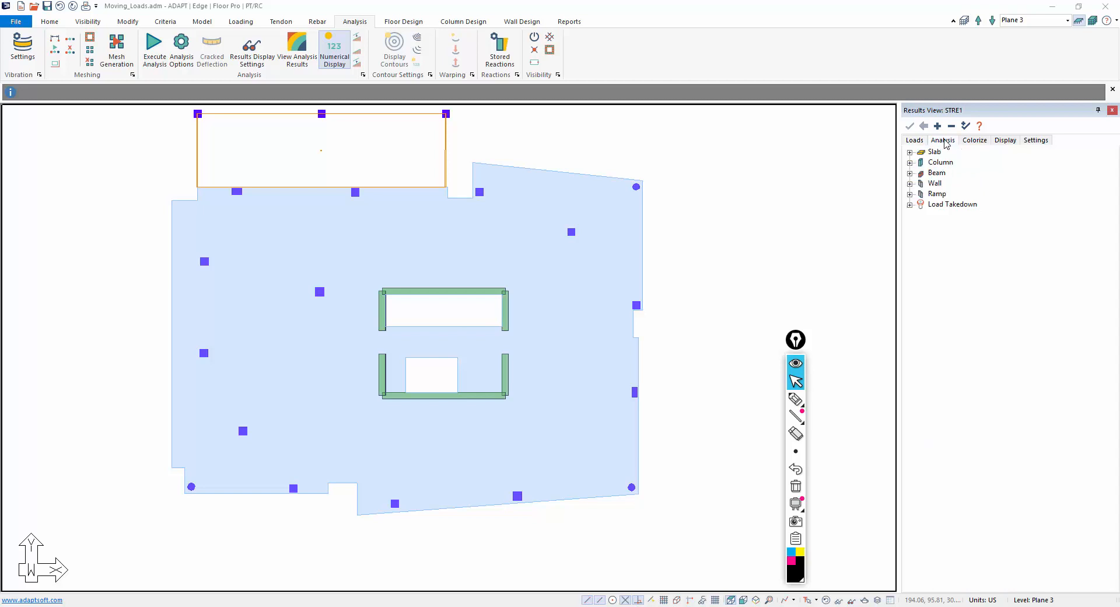
left_click(910, 152)
left_click(921, 163)
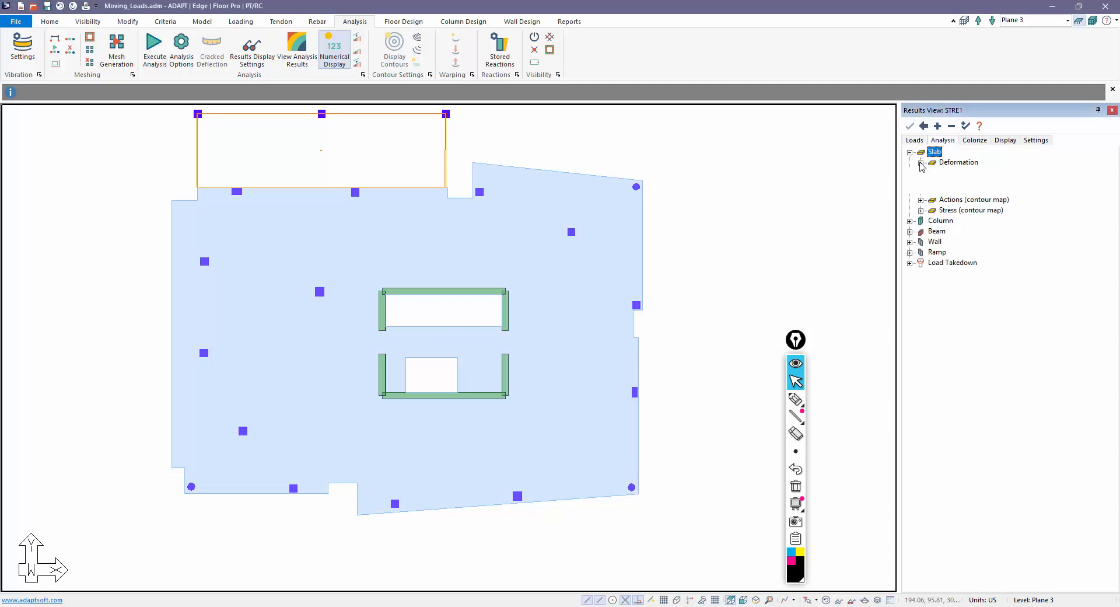
left_click(943, 194)
left_click(942, 193)
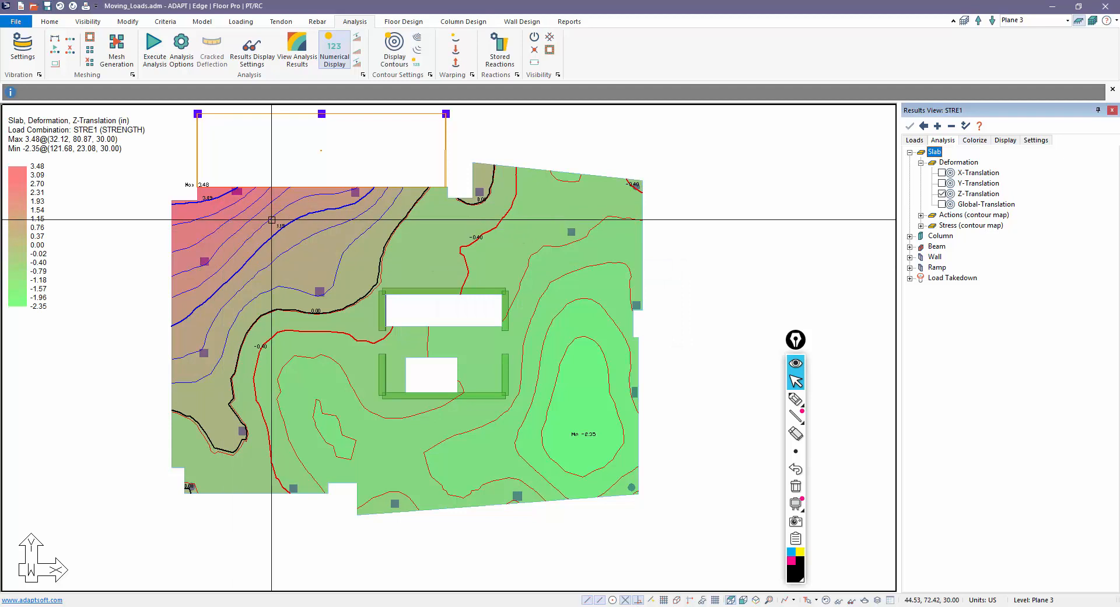
Step: Compare the slab's Z-Translation contours for combinations STRE2, STRE3, STRE4, STRE5 and STRE7 in turn
left_click(914, 140)
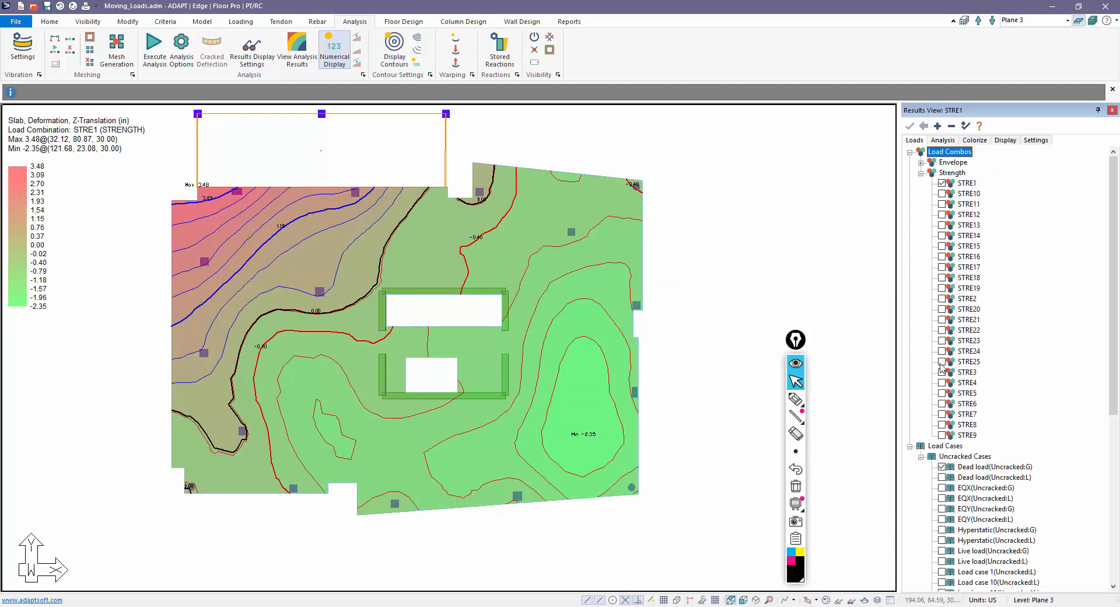
left_click(942, 299)
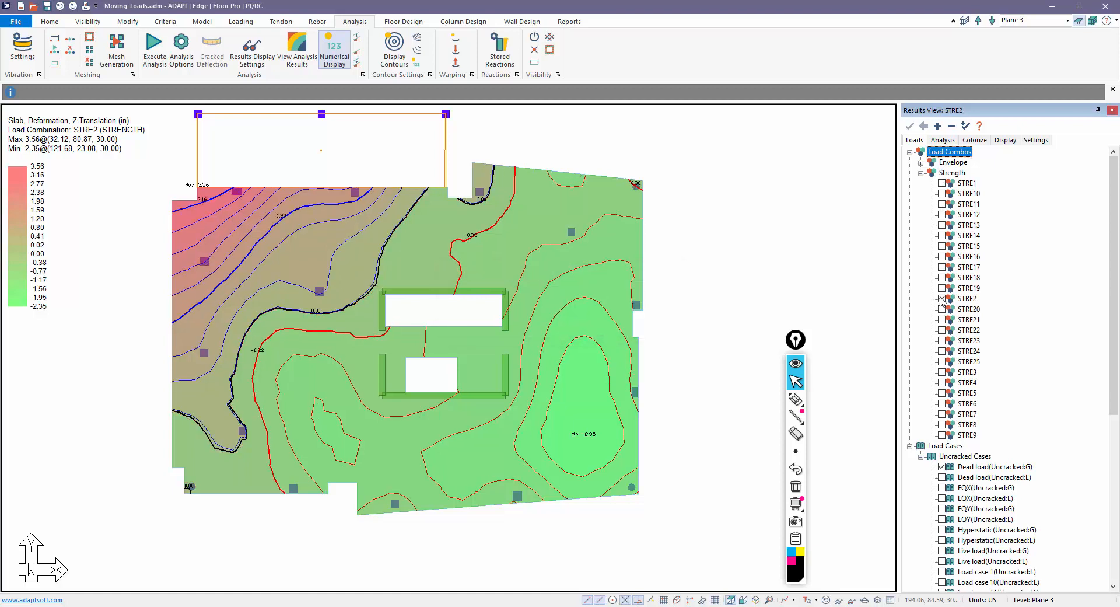
left_click(941, 374)
left_click(941, 382)
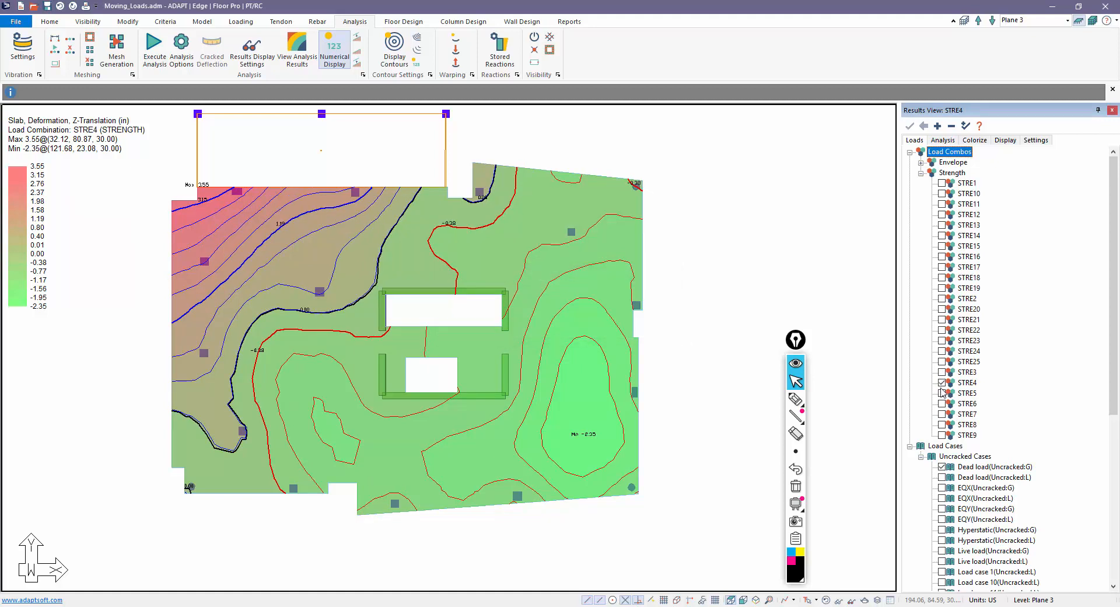
left_click(941, 393)
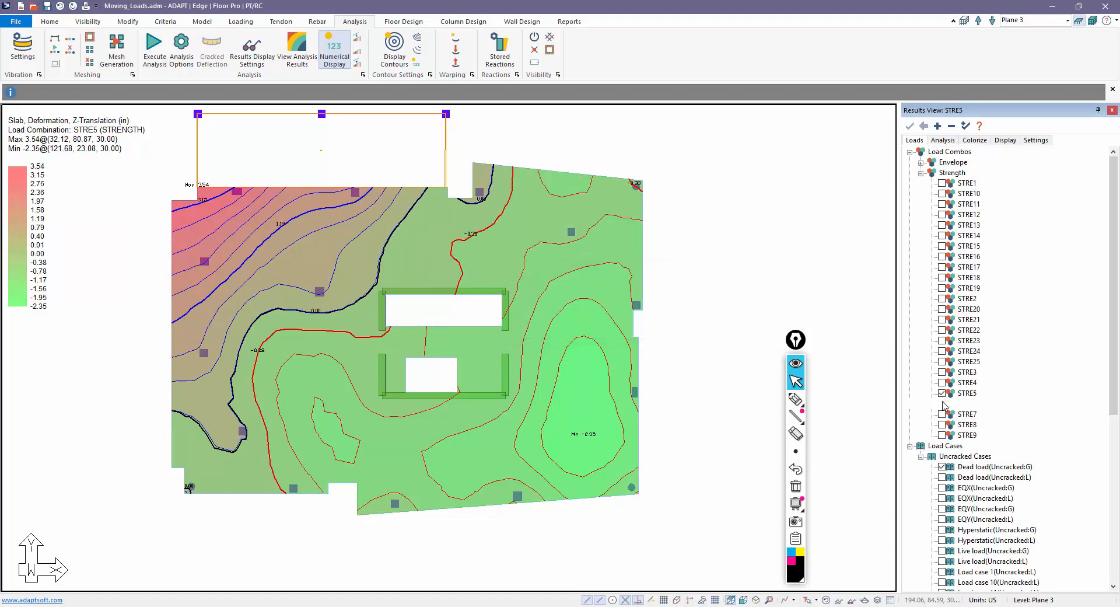
left_click(941, 413)
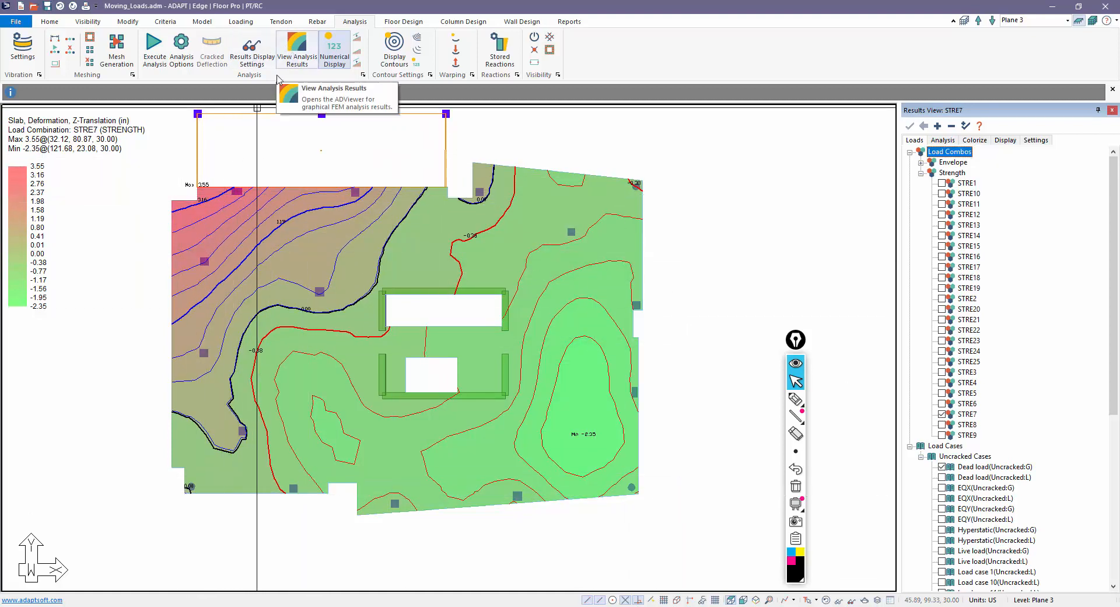
Step: Open the analysis results in ADViewer and inspect the 3D deformed shape for STRE1 Z-Translation from several angles
left_click(298, 50)
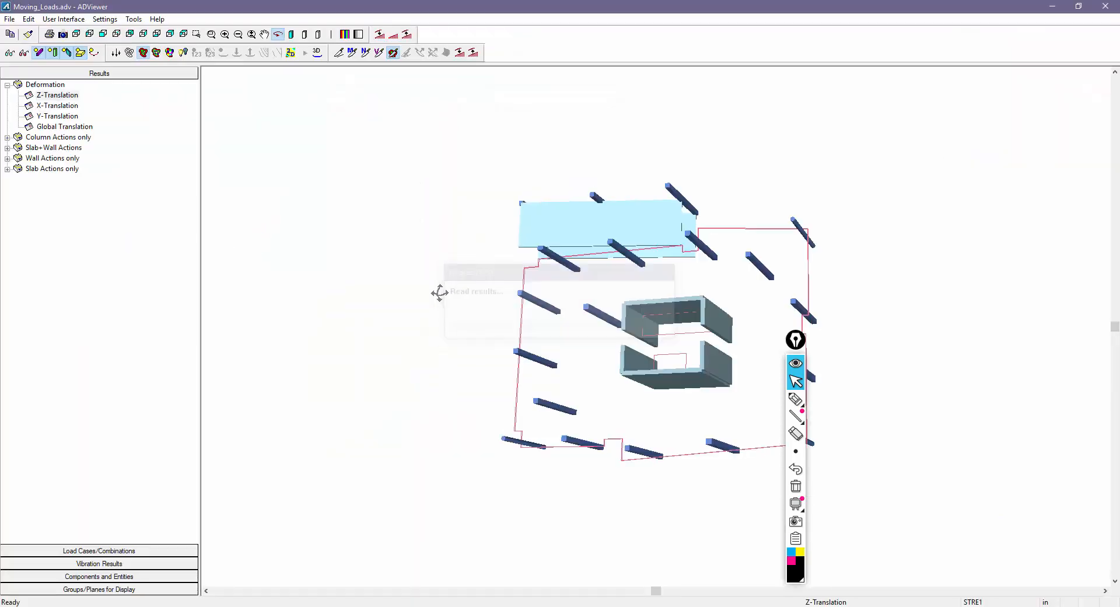
left_click_drag(437, 292, 487, 248)
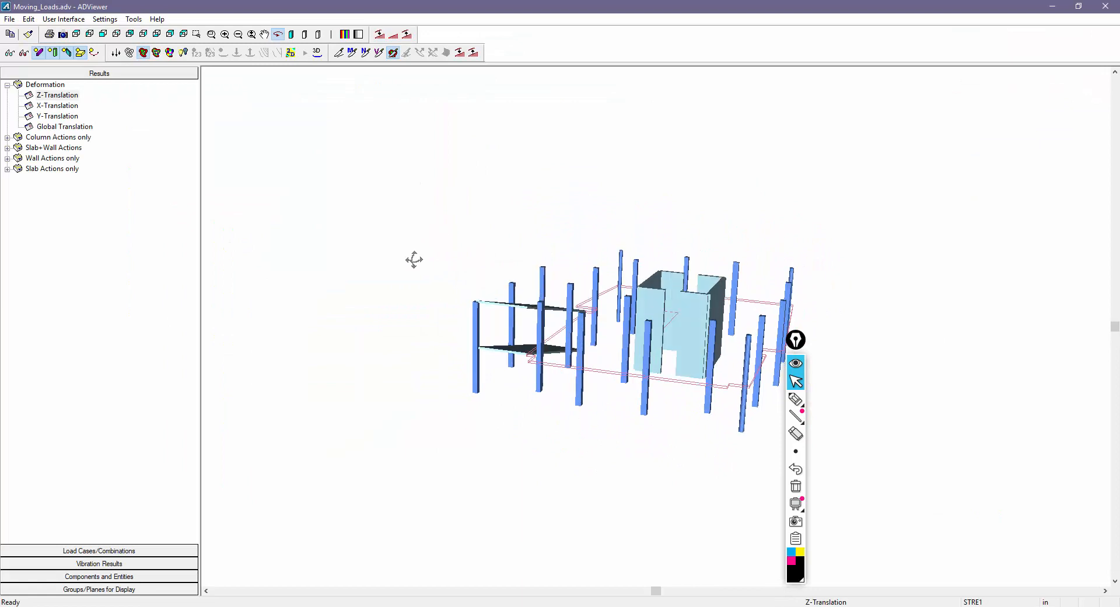
left_click_drag(414, 261, 330, 86)
left_click(318, 54)
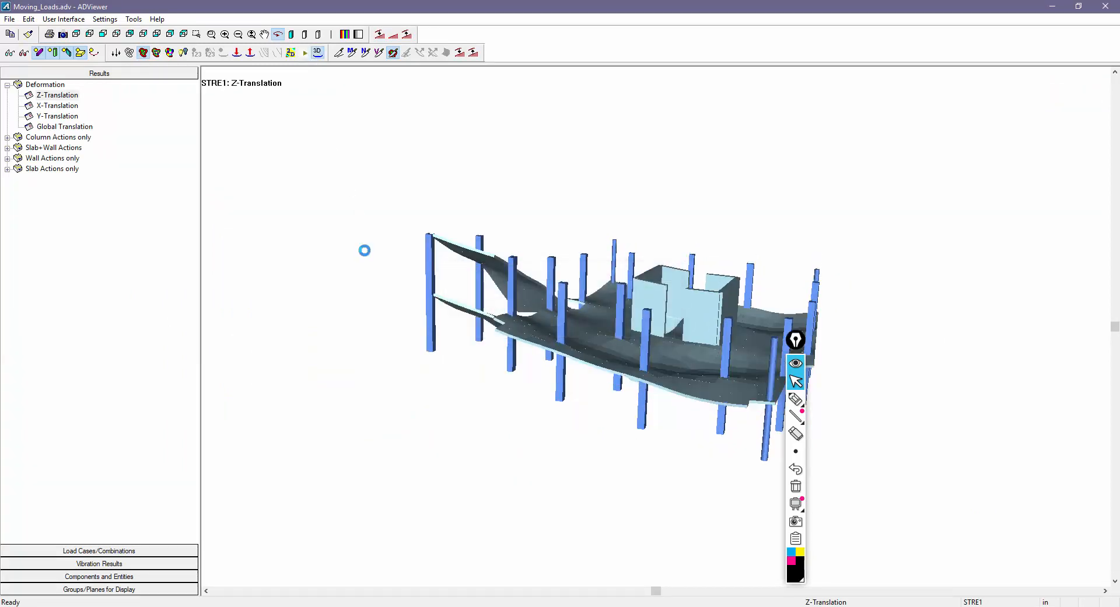
mouse_move(362, 250)
left_mouse_down()
mouse_move(408, 262)
mouse_move(380, 262)
left_mouse_up()
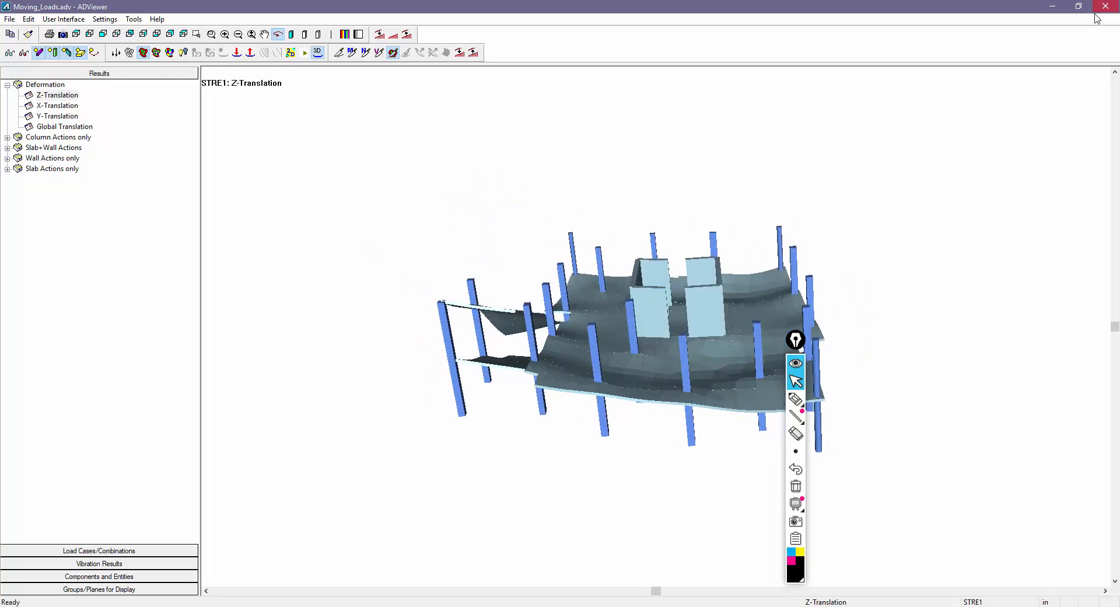
Step: Inspect the STRE1 deformed shape from the side in ADViewer and close the viewer to return to the floor model
left_click_drag(516, 392, 522, 382)
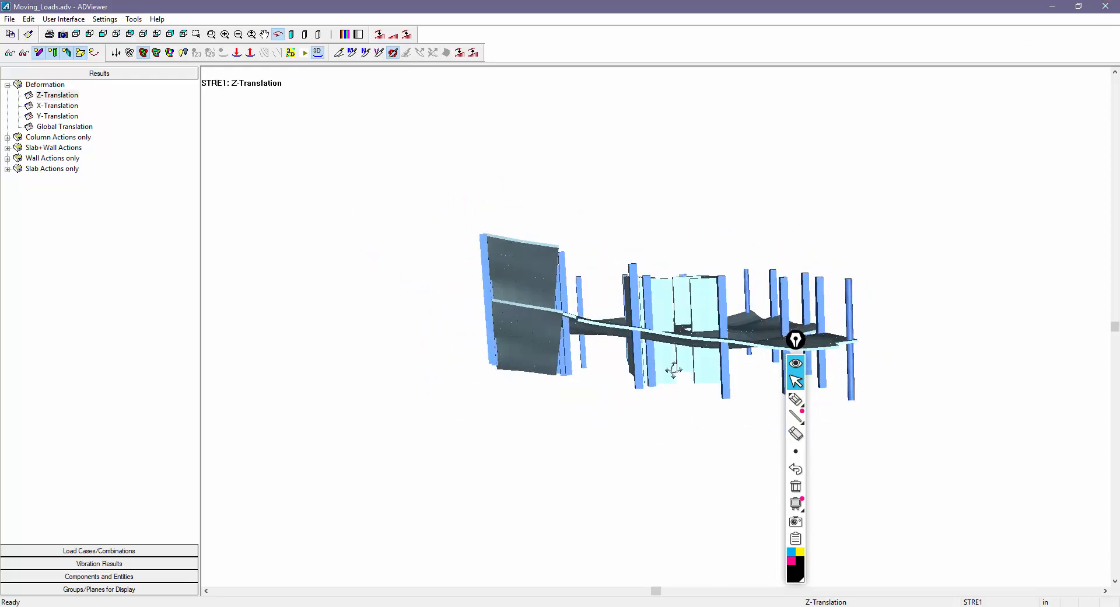
left_click(1093, 7)
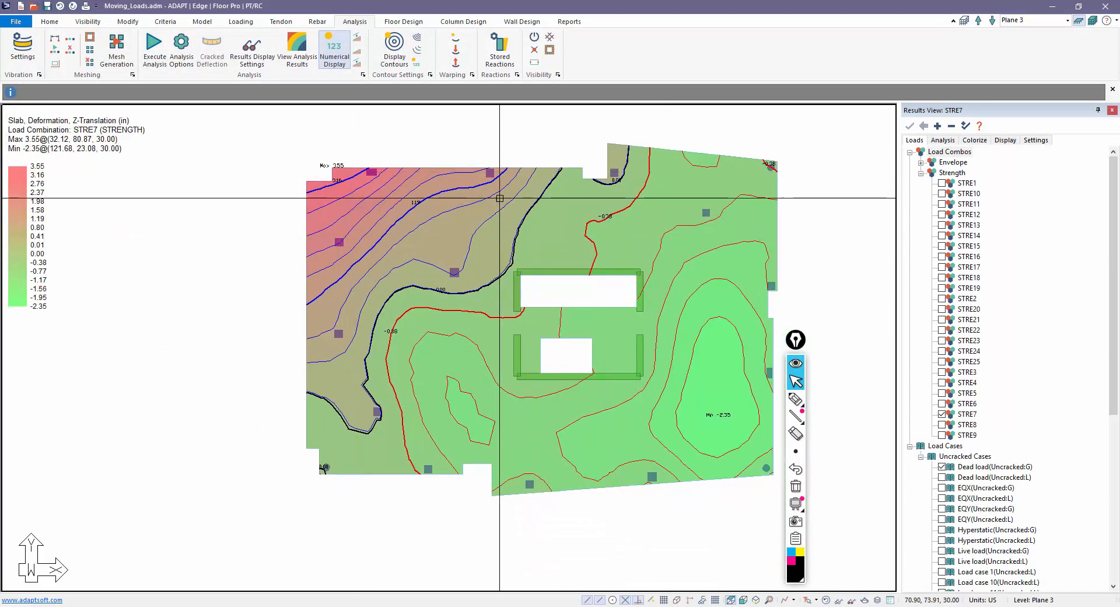
Step: Try to mesh the Plane 3 slab with a 4 ft suggested cell size, and dismiss the error report
left_click(118, 55)
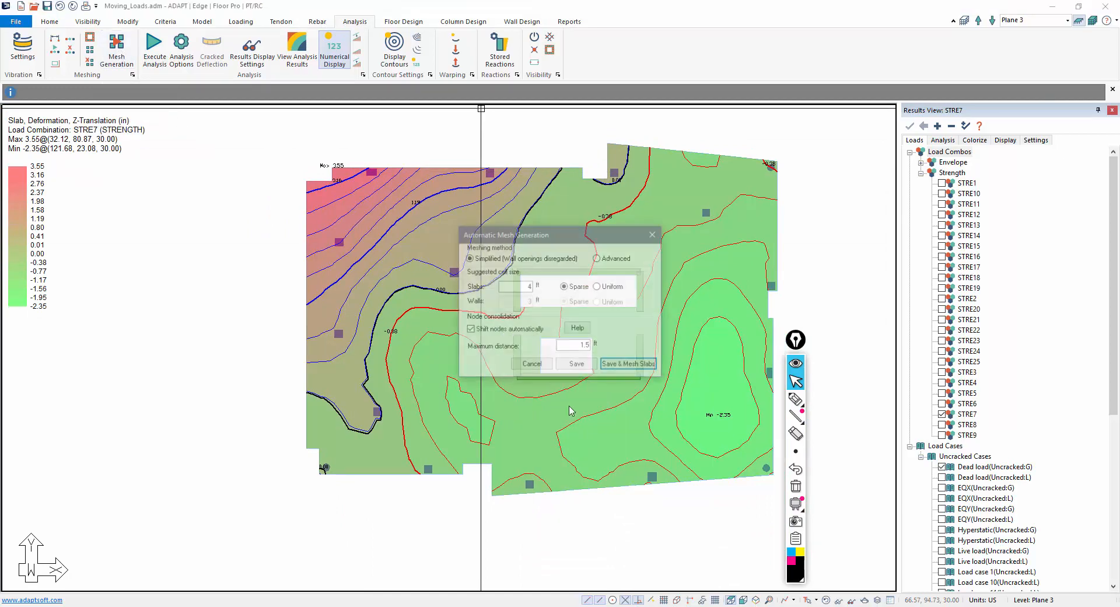
left_click(614, 366)
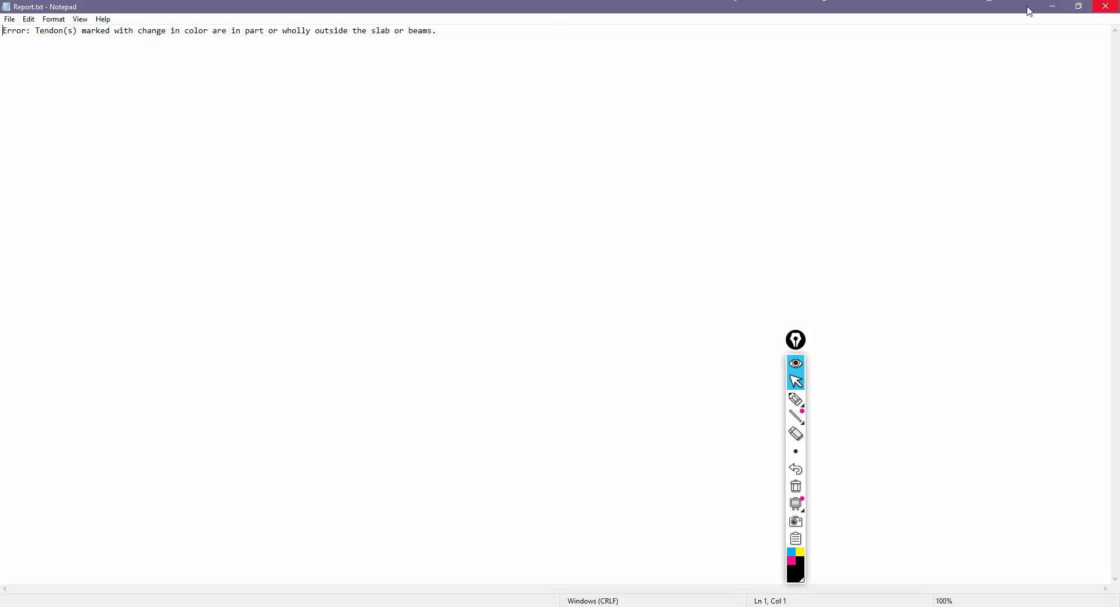
left_click(1101, 9)
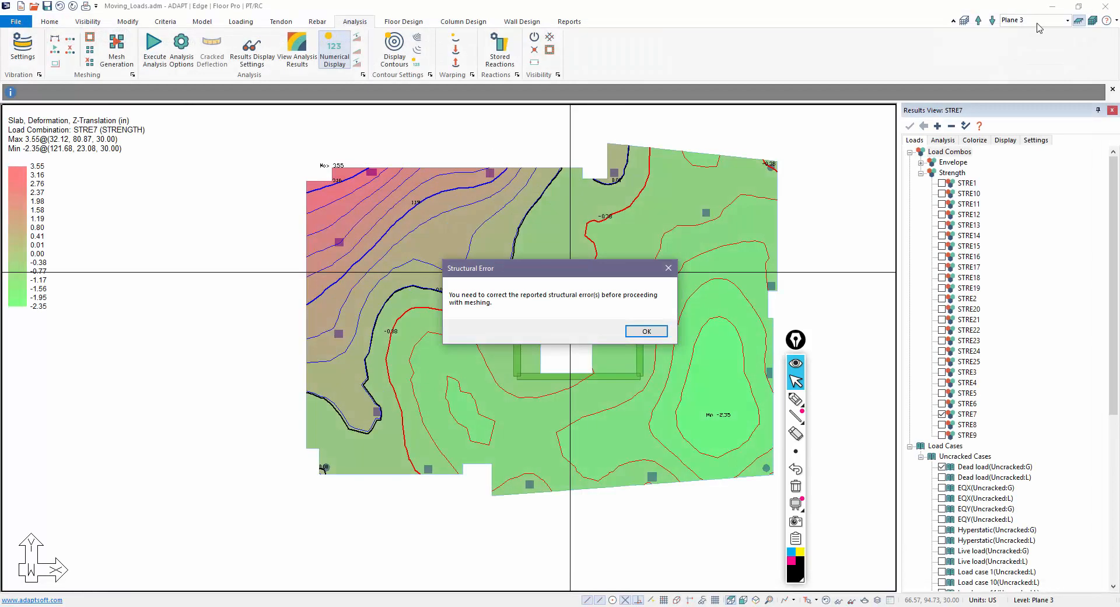
left_click(643, 331)
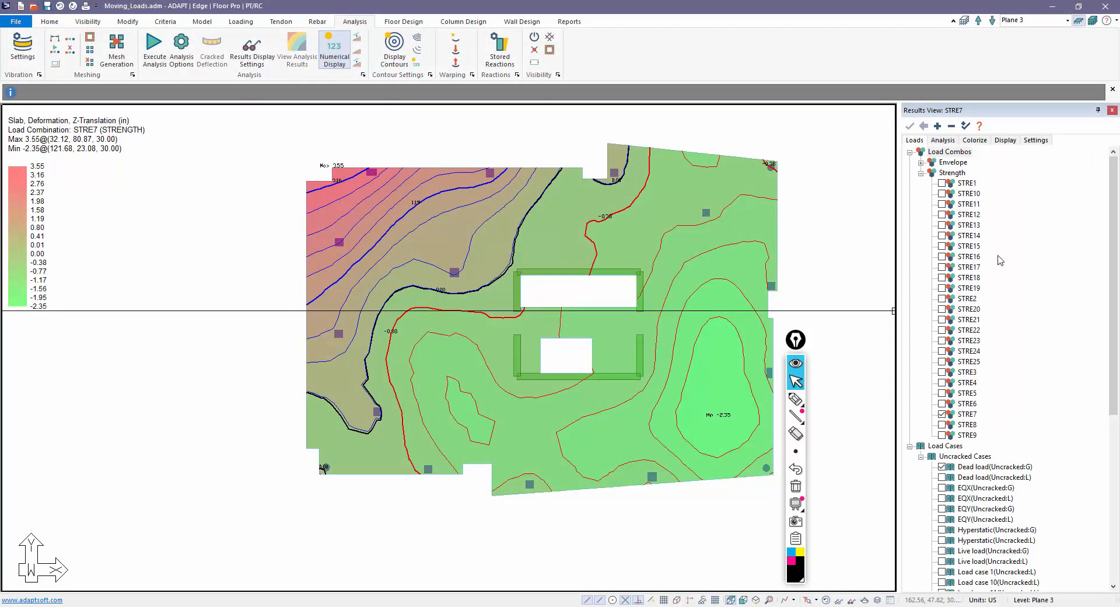
Step: Clear the slab's Z-Translation contours and show the tendons on Plane 3
left_click(936, 143)
left_click(942, 194)
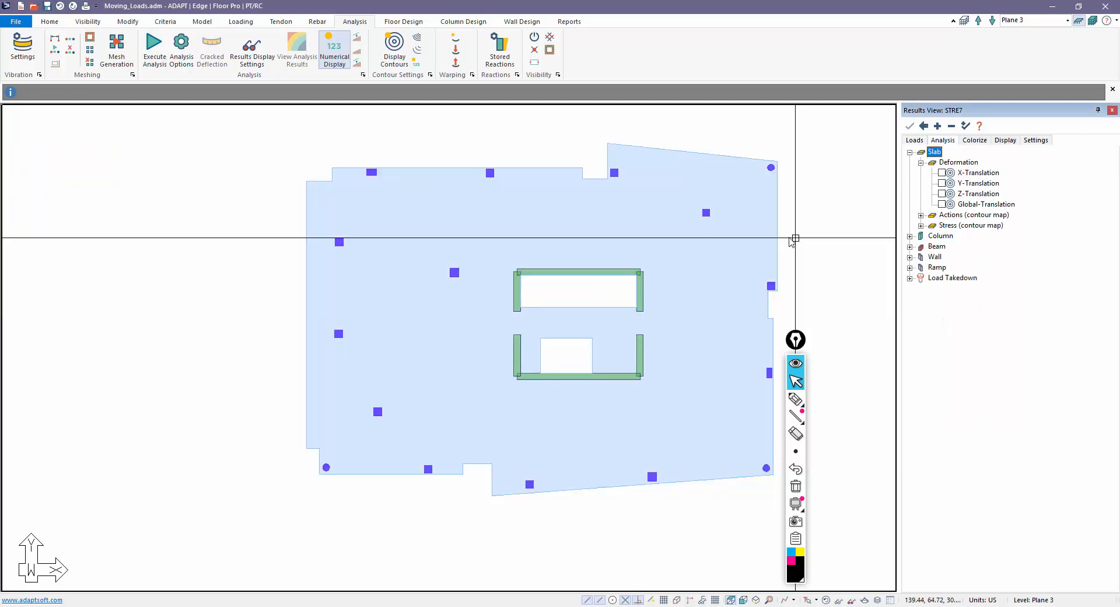
left_click(279, 22)
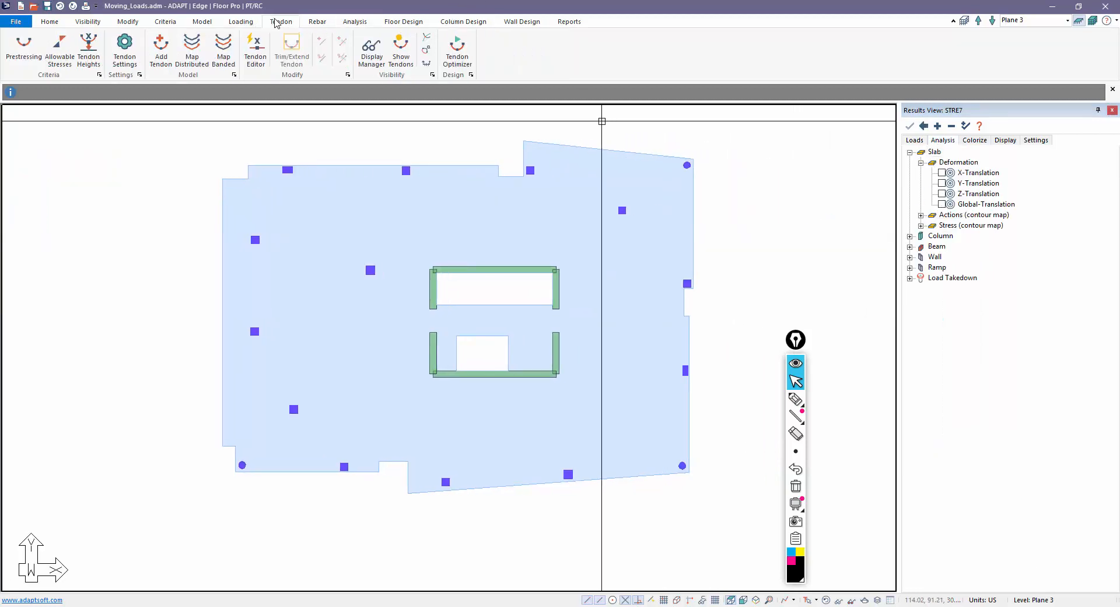
left_click(401, 50)
Step: Move the end point of the magenta-marked banded tendon near the lower-right round column slightly inside the slab edge
scroll(418, 403, "up", 3)
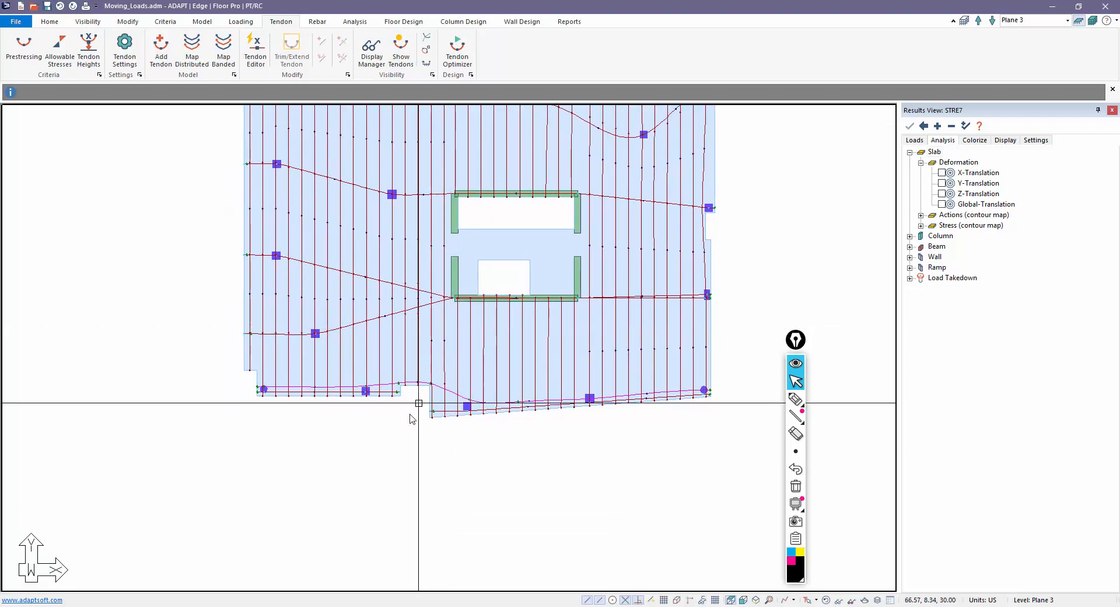
scroll(425, 382, "up", 2)
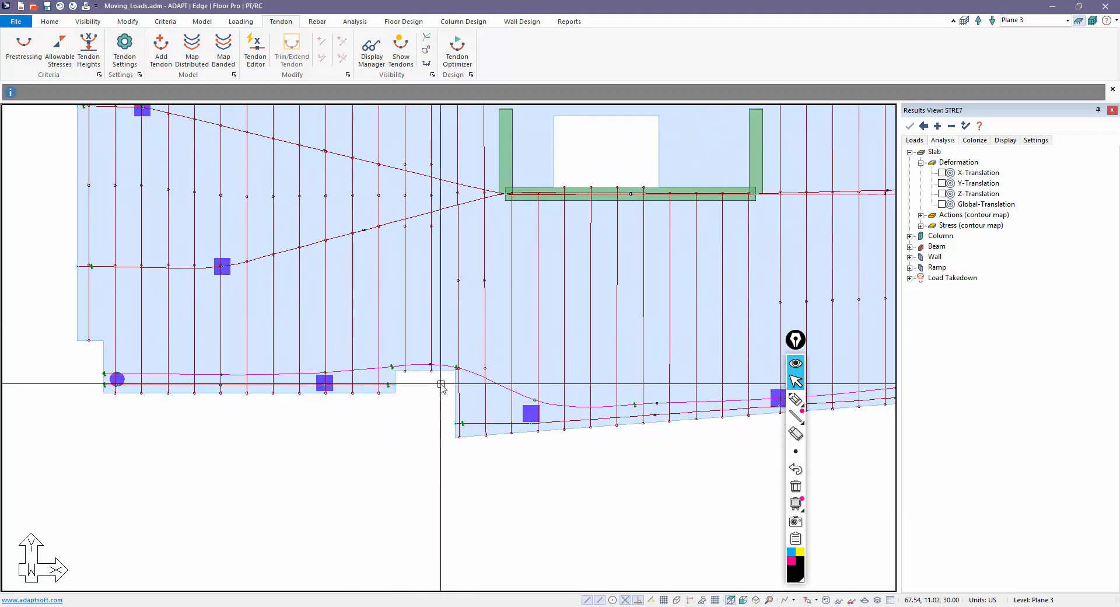
scroll(455, 437, "down", 3)
scroll(600, 400, "up", 5)
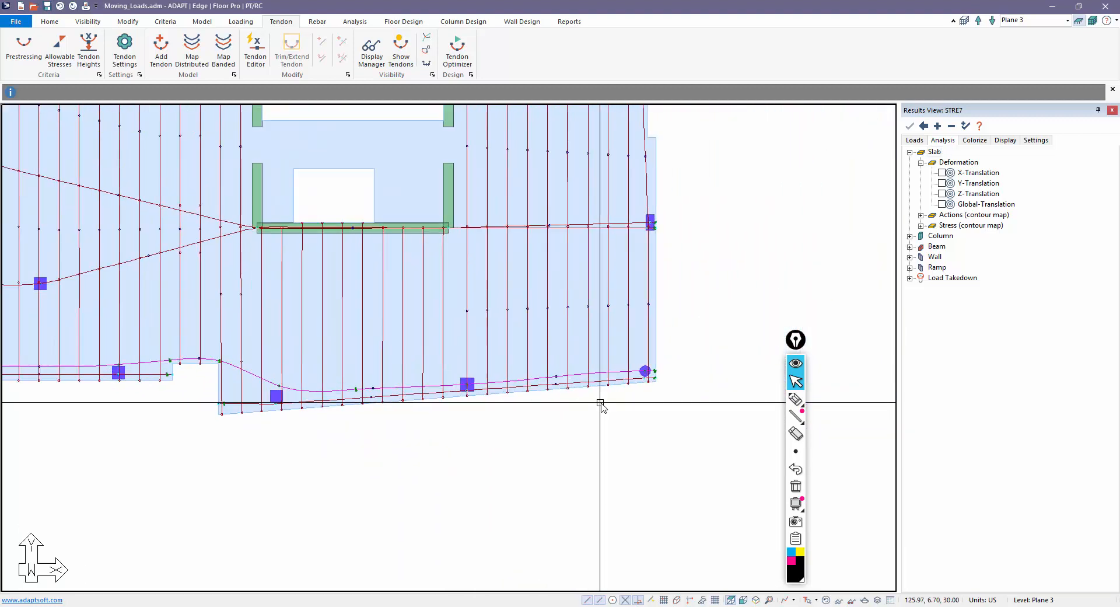
scroll(618, 373, "up", 1)
scroll(681, 364, "up", 2)
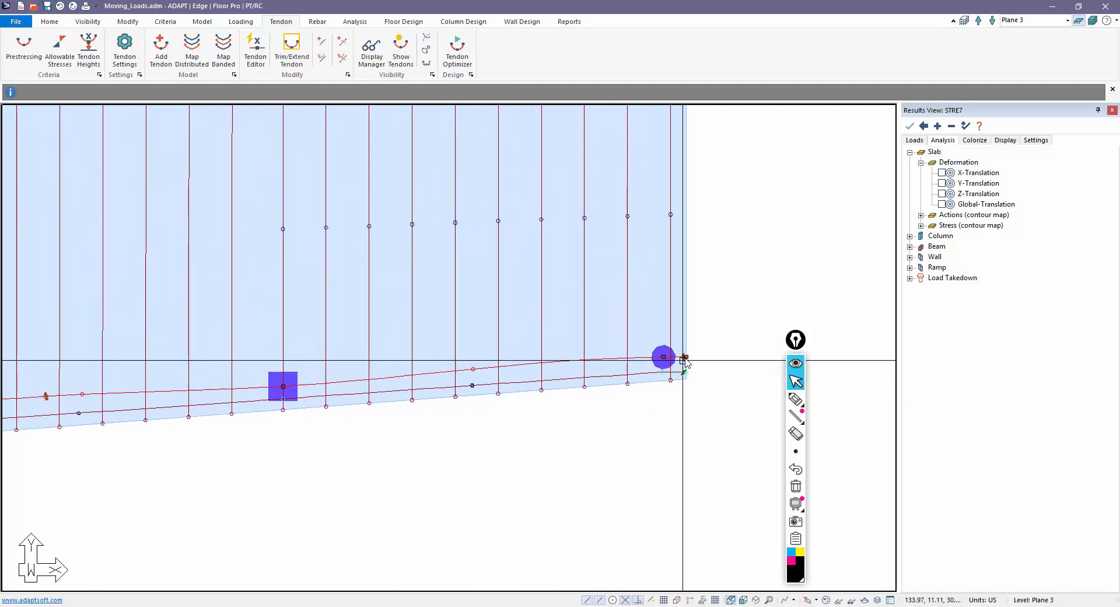
scroll(685, 360, "up", 5)
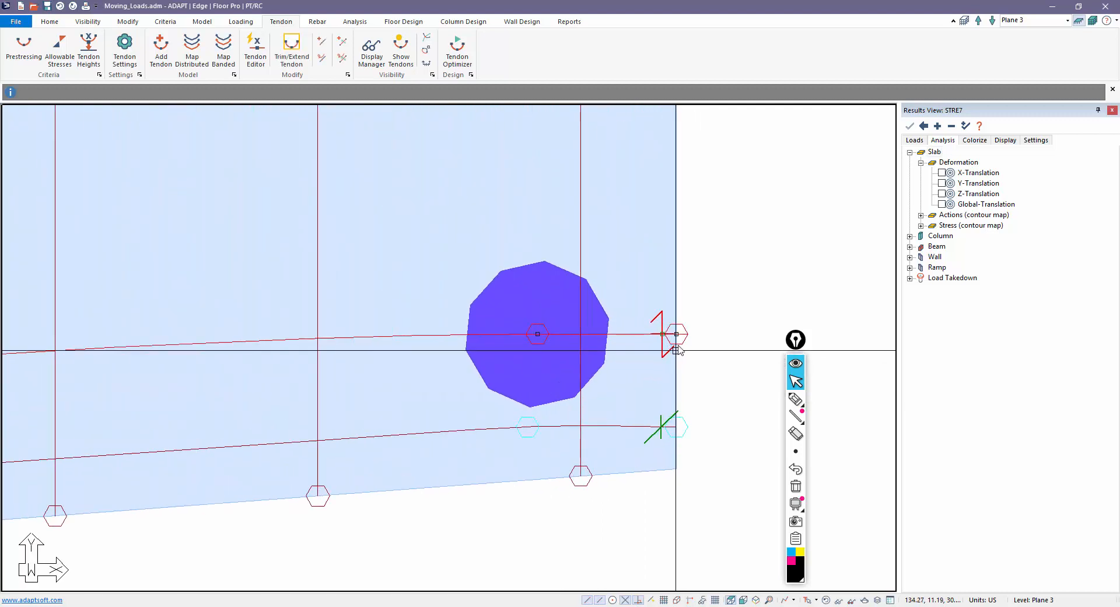
left_click(677, 334)
left_click(670, 327)
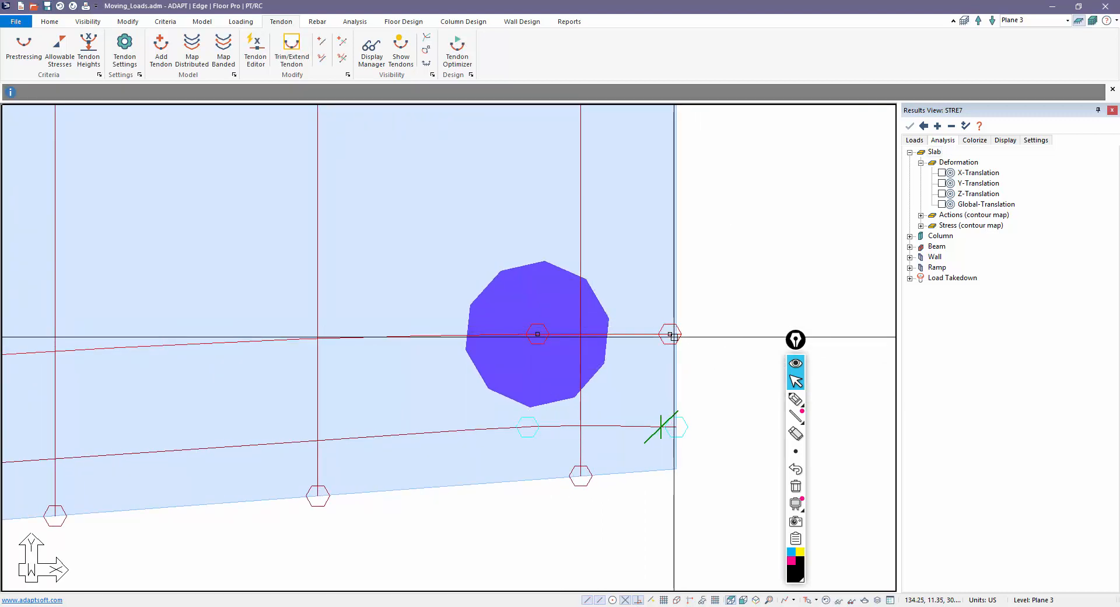
key("Escape")
Step: Hide the tendons and mesh the slab with the simplified method, 4 ft suggested cell size and 1.5 ft node consolidation
scroll(723, 359, "down", 8)
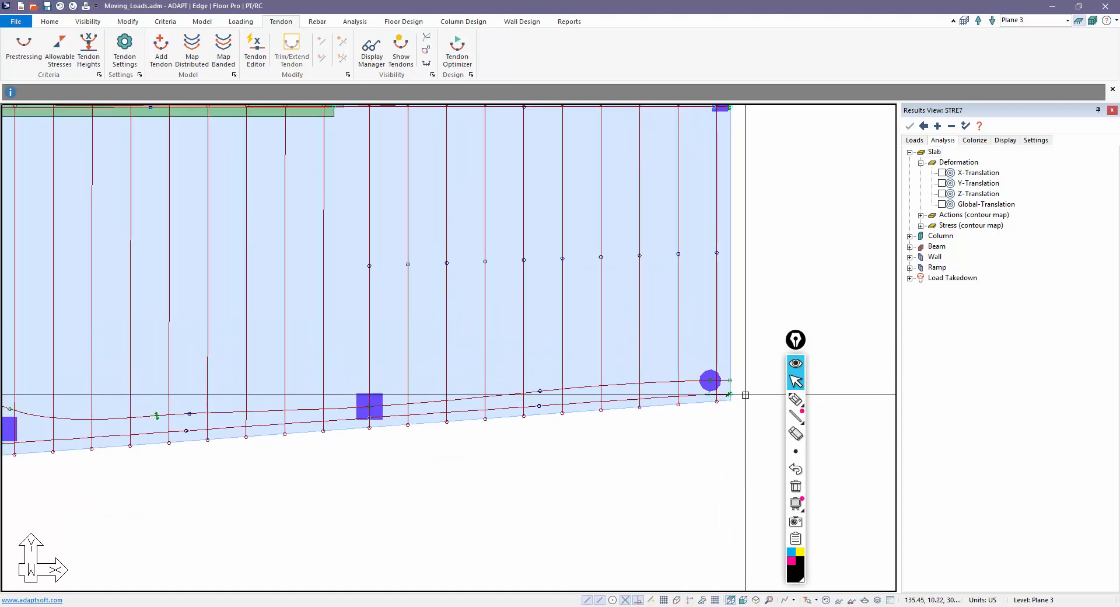
scroll(577, 506, "down", 2)
scroll(367, 522, "down", 3)
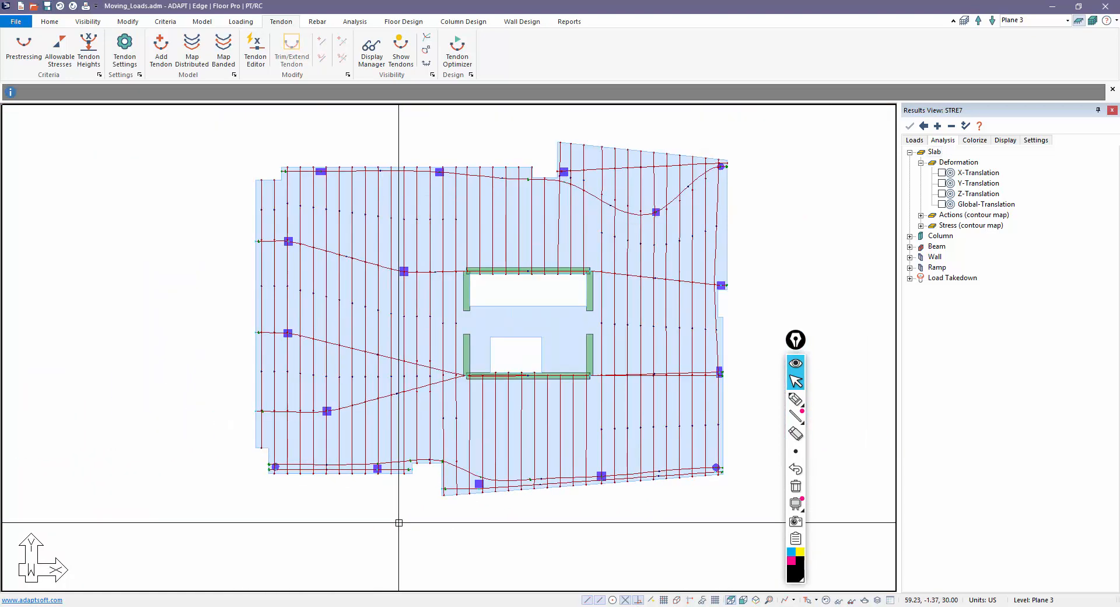
left_click(401, 48)
left_click(355, 22)
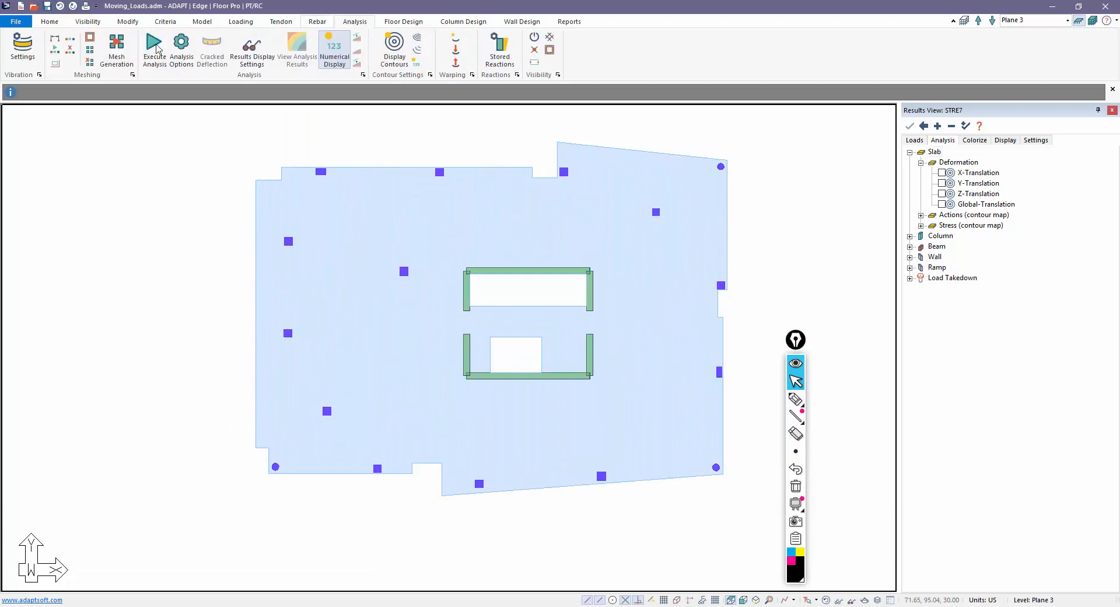
left_click(110, 51)
left_click(610, 366)
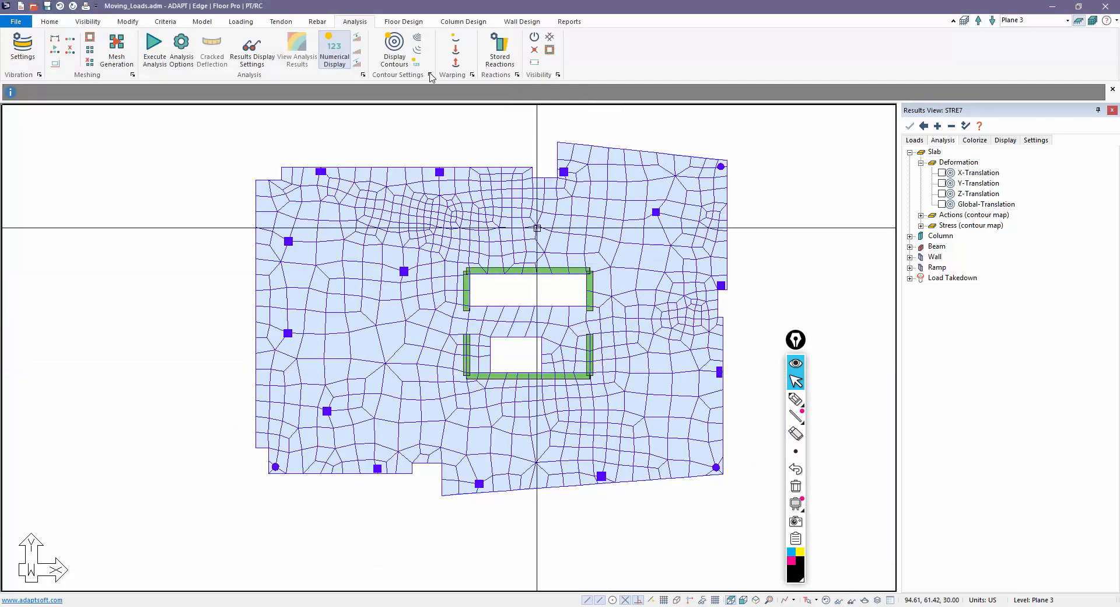
Step: Rerun the analysis for combinations STRE1 to STRE25 with uncracked stiffness and save the solution
left_click(159, 52)
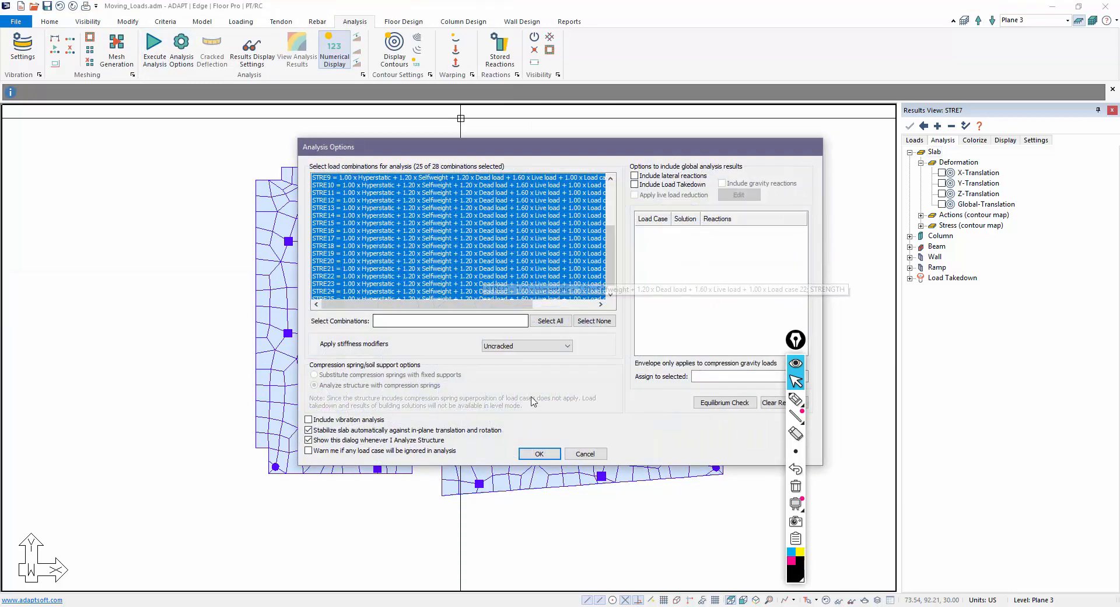
left_click(535, 454)
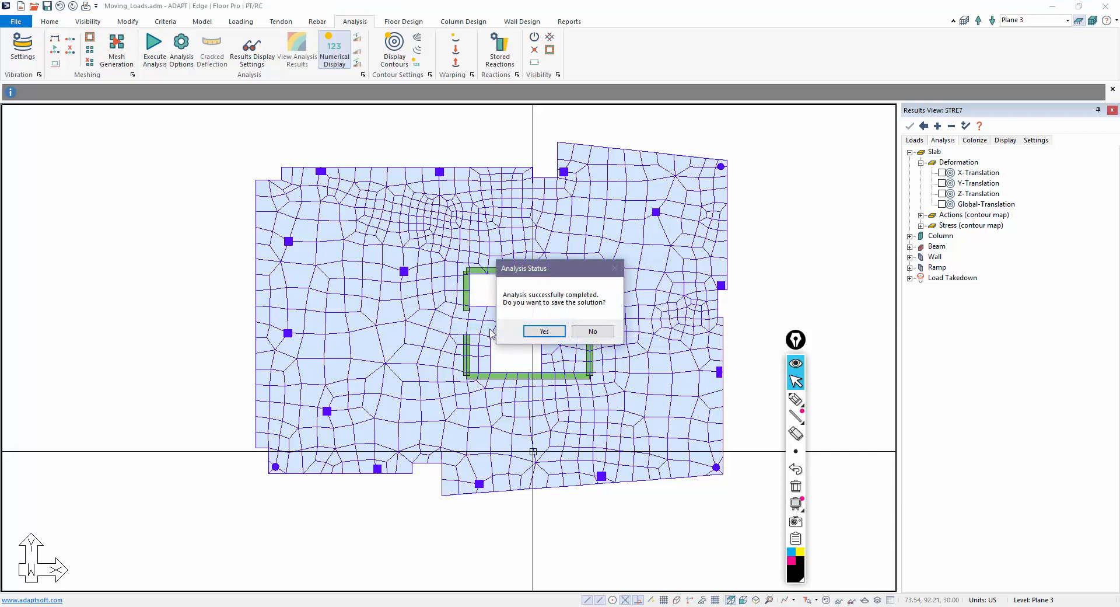
left_click(544, 331)
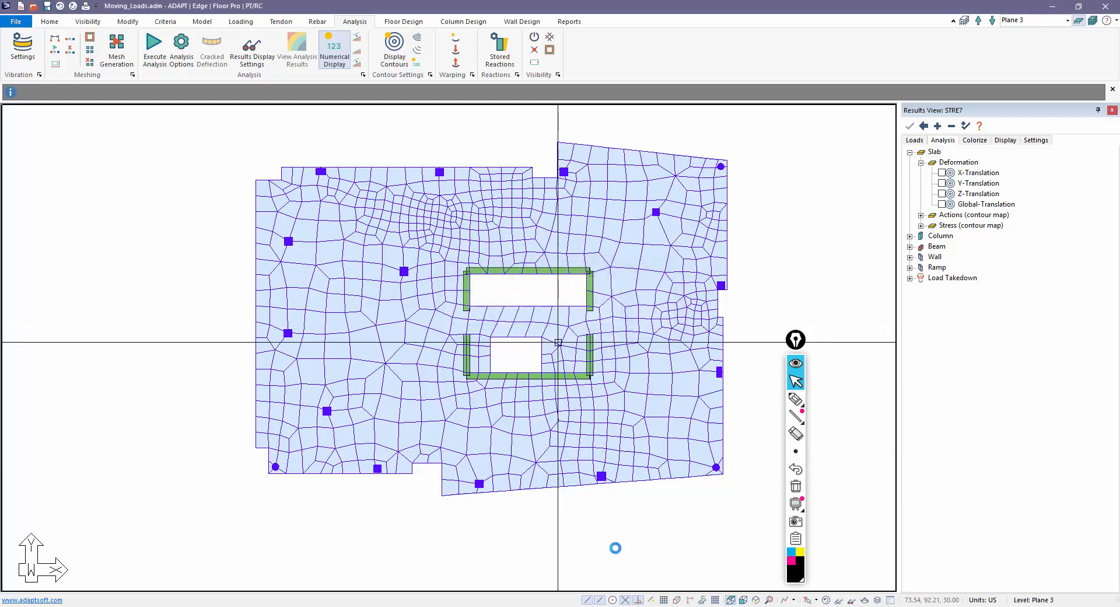
Step: Hide the mesh and display the slab's Z-Translation deformation contours for combination STRE7
left_click(824, 601)
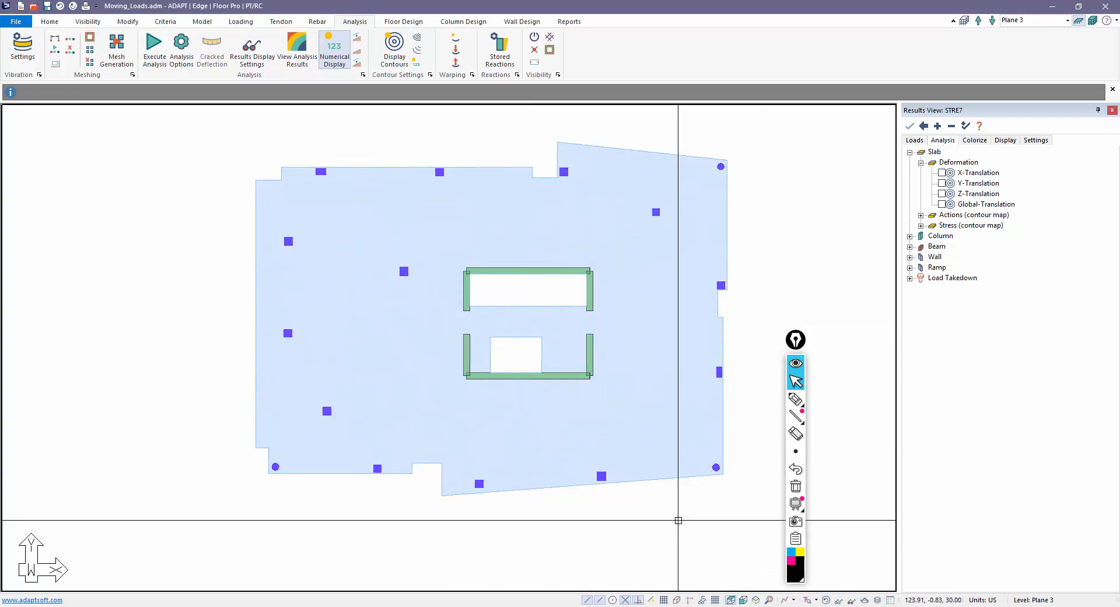
left_click(914, 140)
left_click(942, 140)
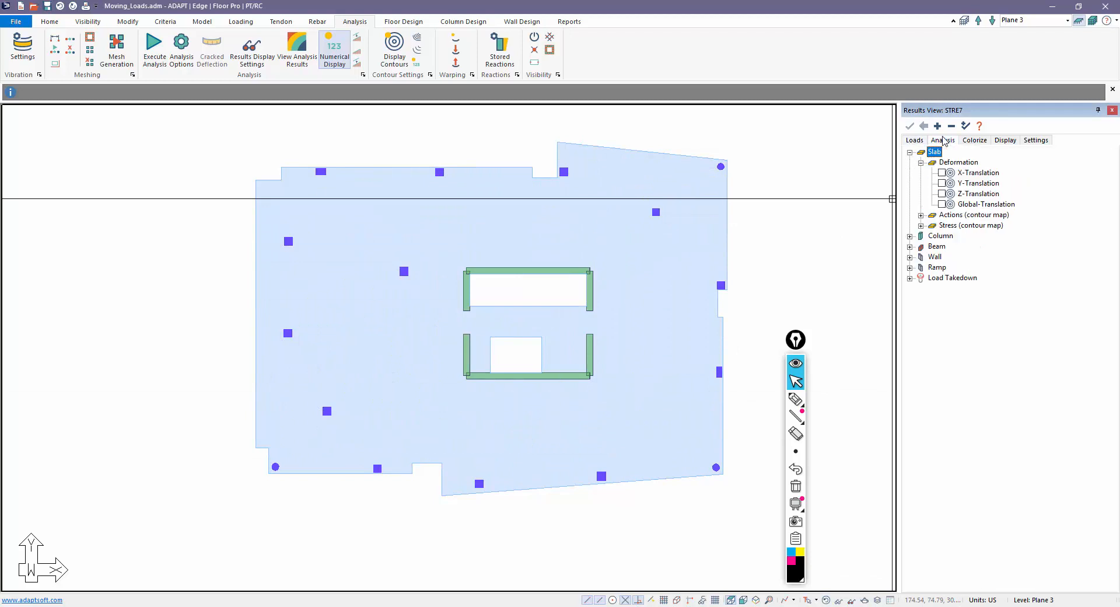
left_click(941, 194)
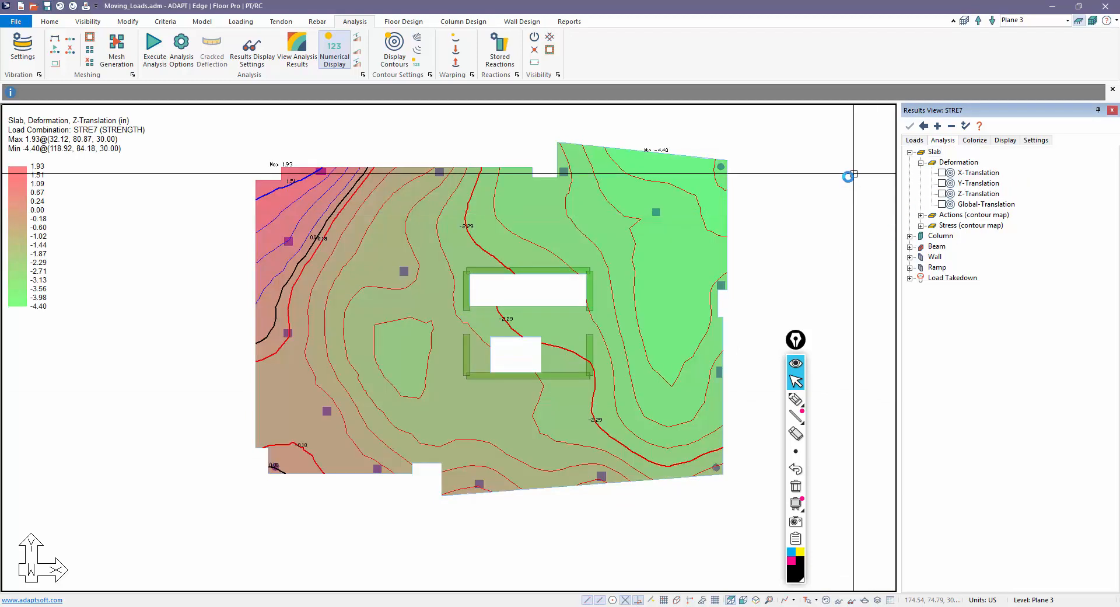
scroll(295, 212, "up", 3)
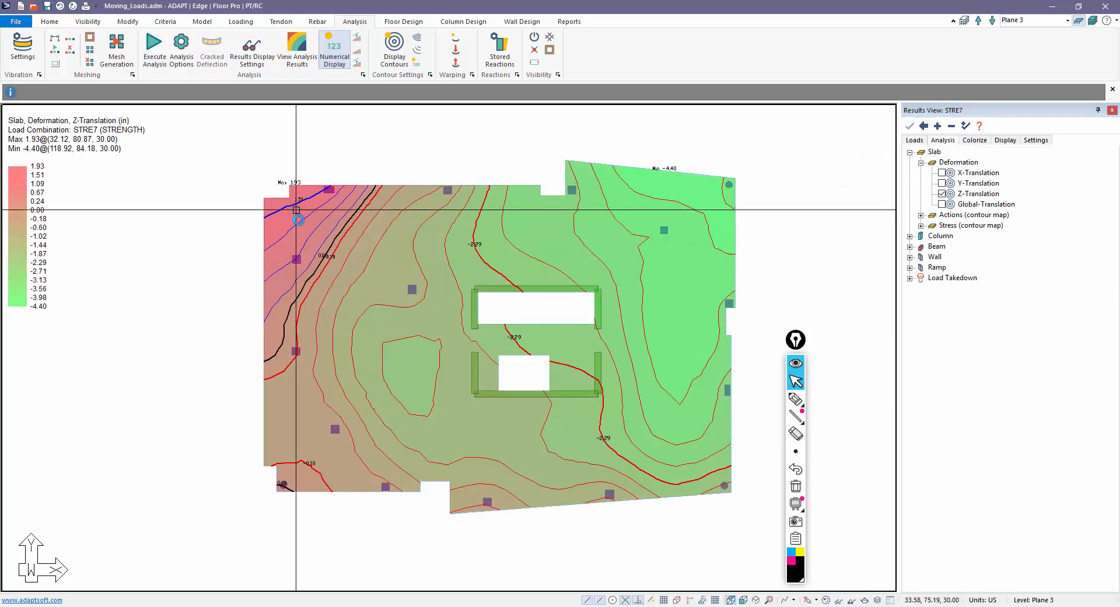
scroll(394, 272, "down", 1)
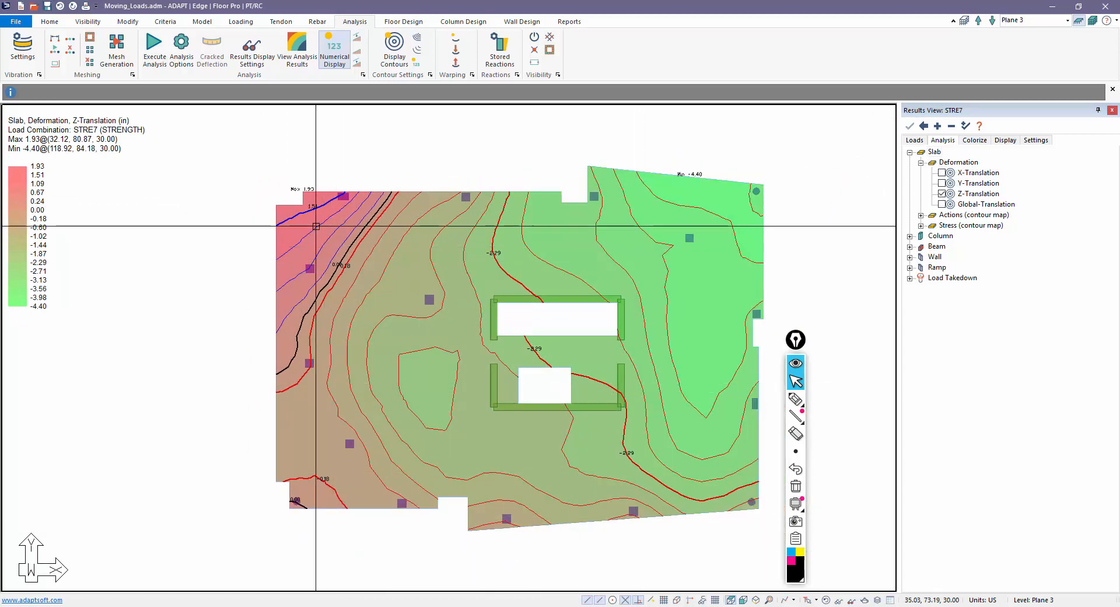
scroll(323, 160, "down", 1)
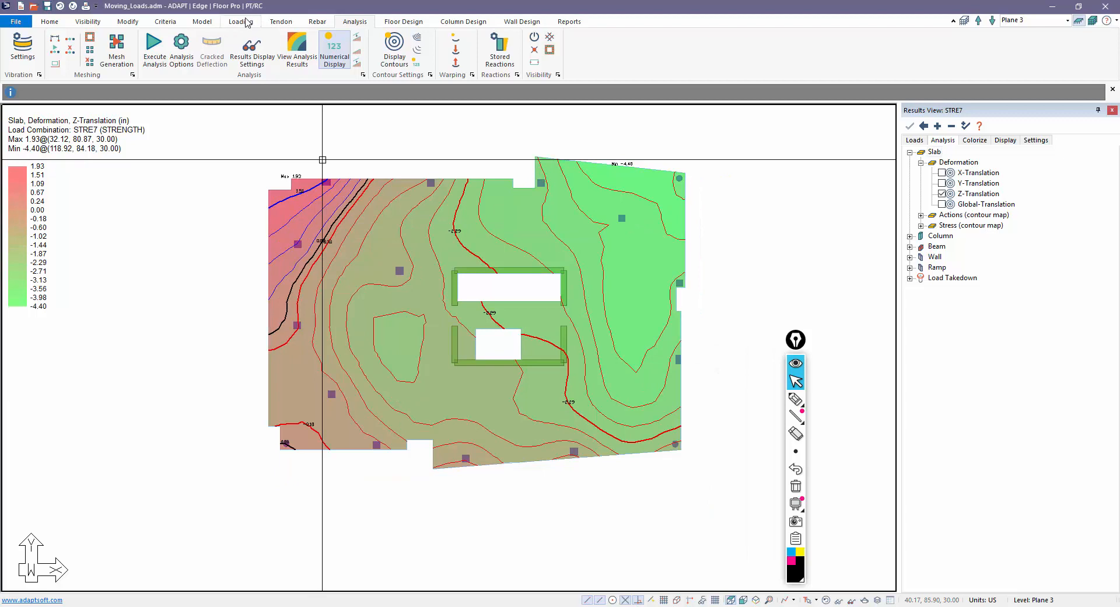
Step: Show the tendons over the contours and select all of them by type
left_click(281, 22)
left_click(400, 51)
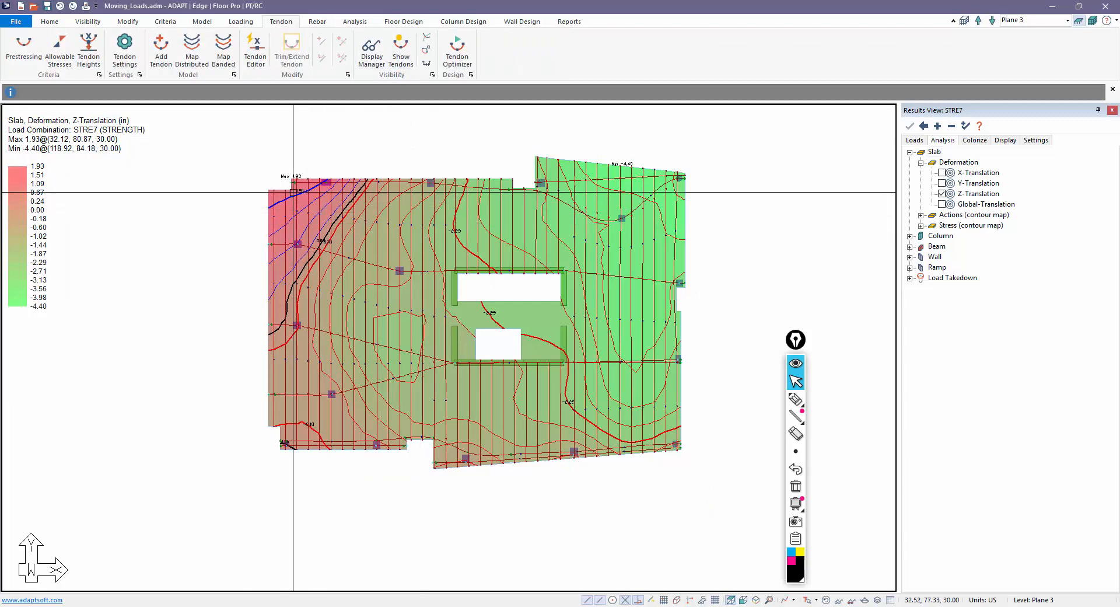
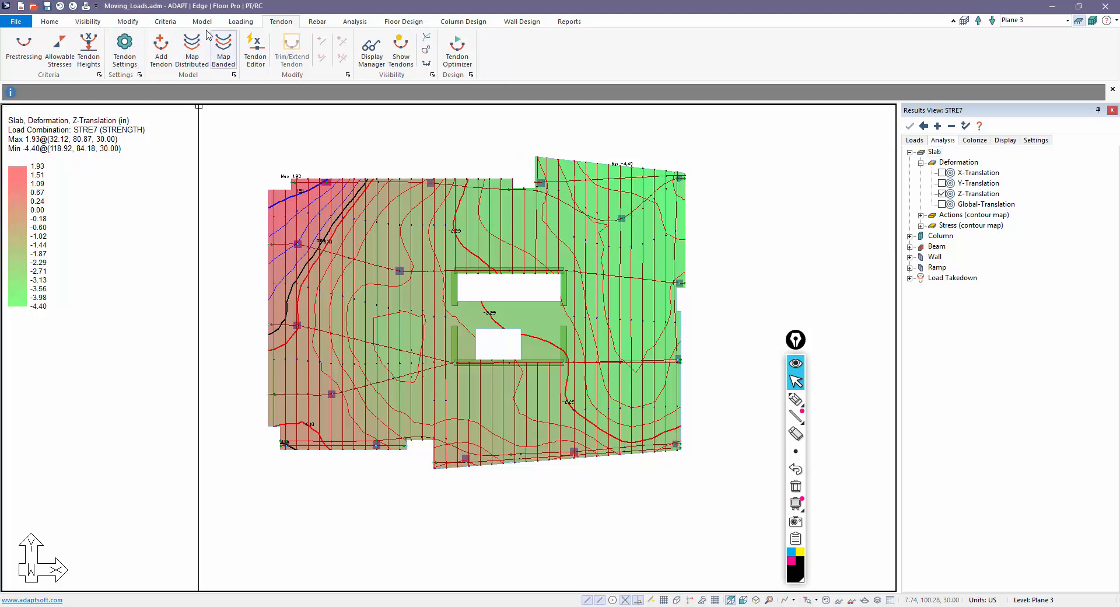
left_click(50, 22)
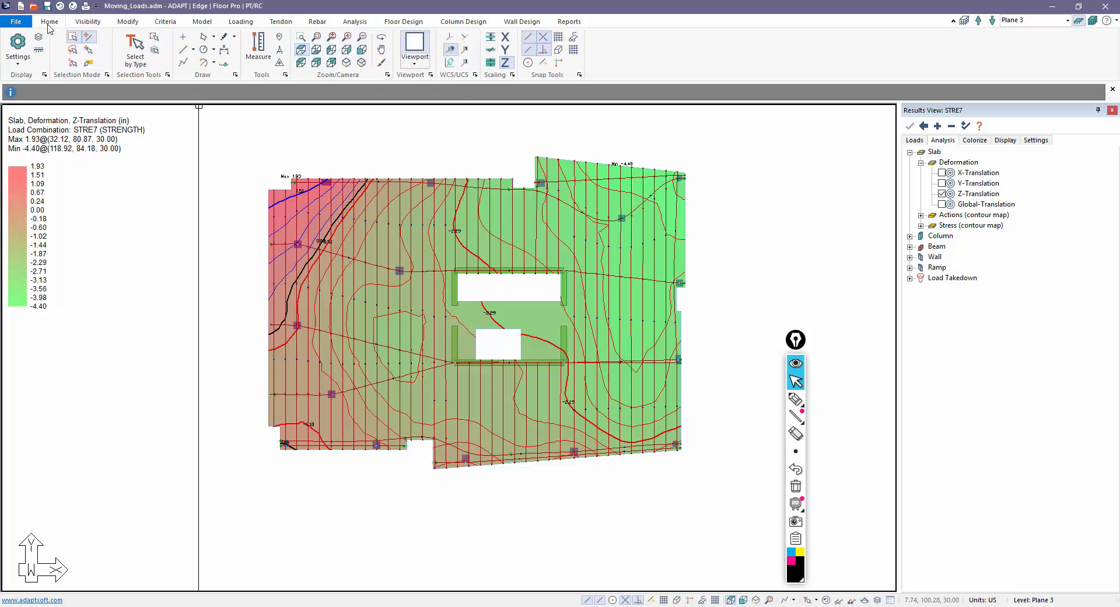
left_click(136, 46)
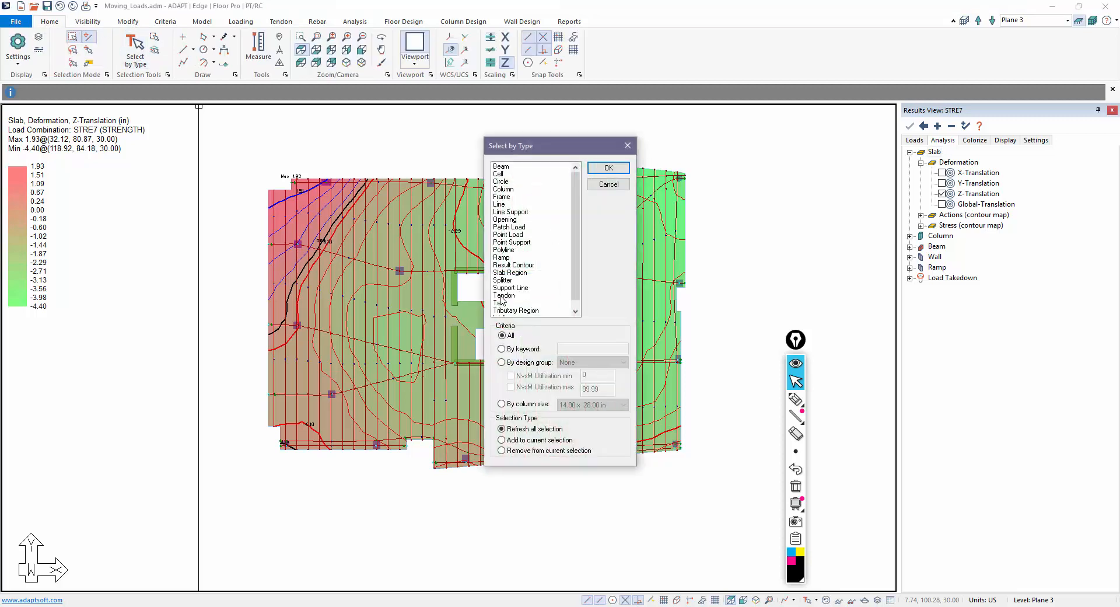
left_click(613, 187)
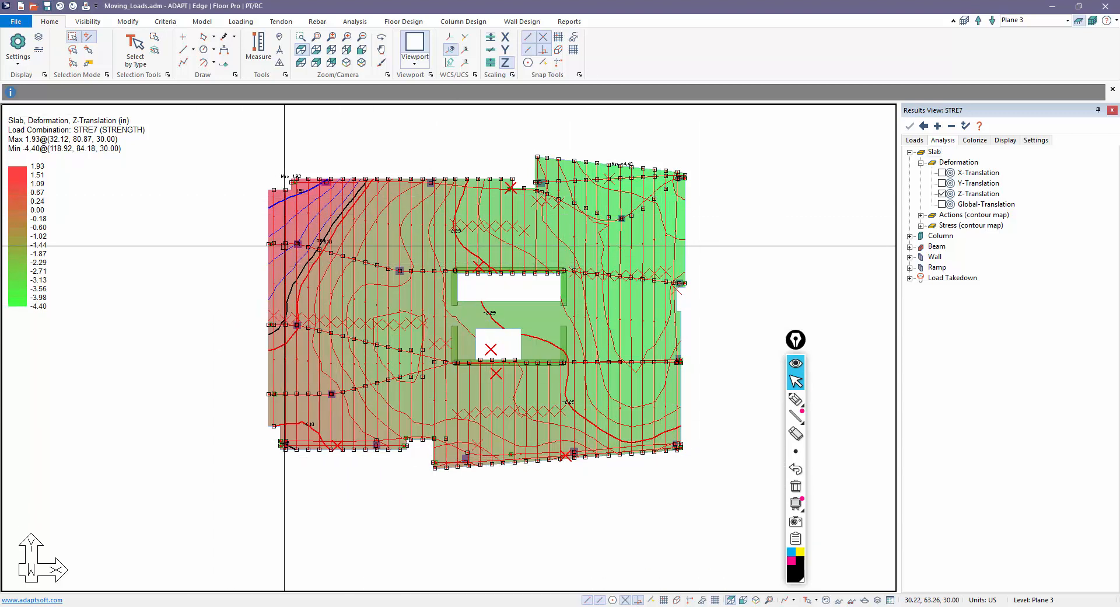
Step: Change the FEM consideration setting of all selected tendons through Modify Item Properties, and hide the tendons
left_click(127, 21)
left_click(53, 49)
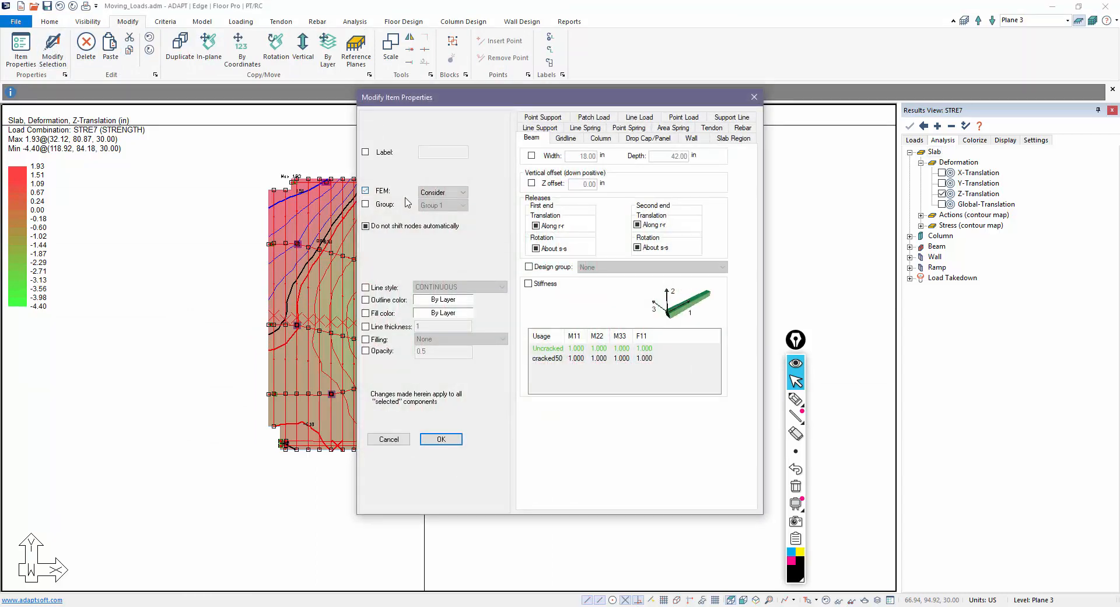
left_click(442, 439)
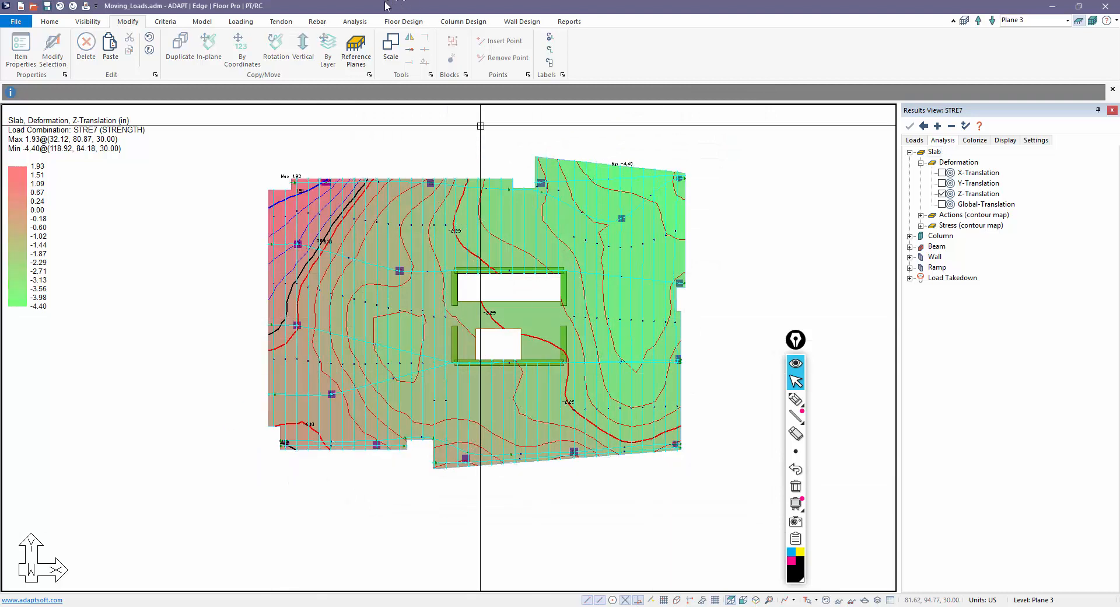
left_click(282, 22)
left_click(399, 49)
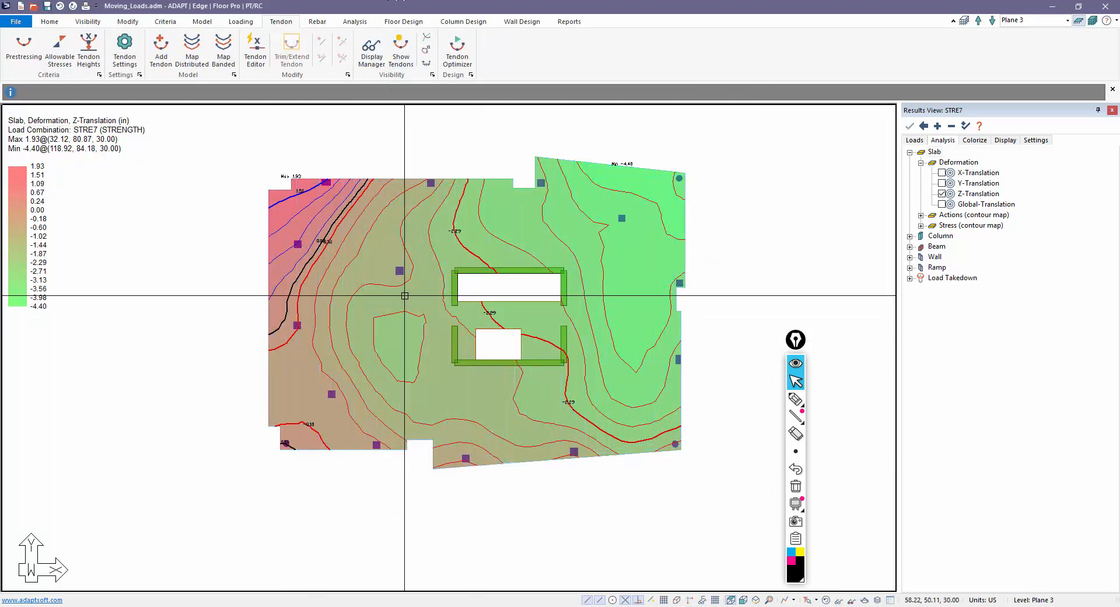
Step: Rerun the slab analysis with the modified tendon settings and save the solution
left_click(354, 22)
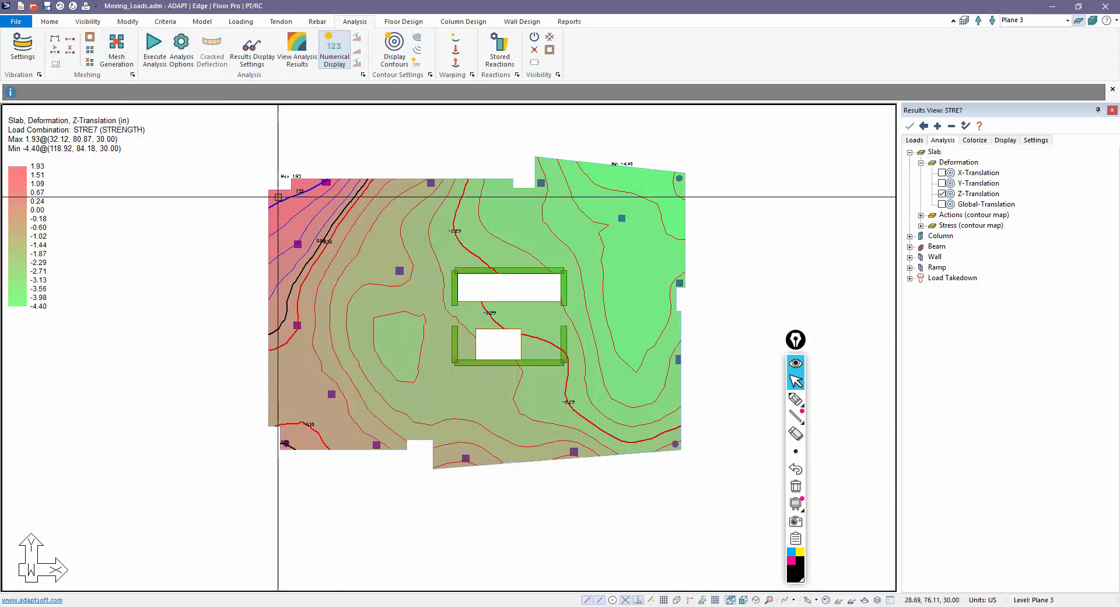
middle_click_drag(181, 252, 193, 255)
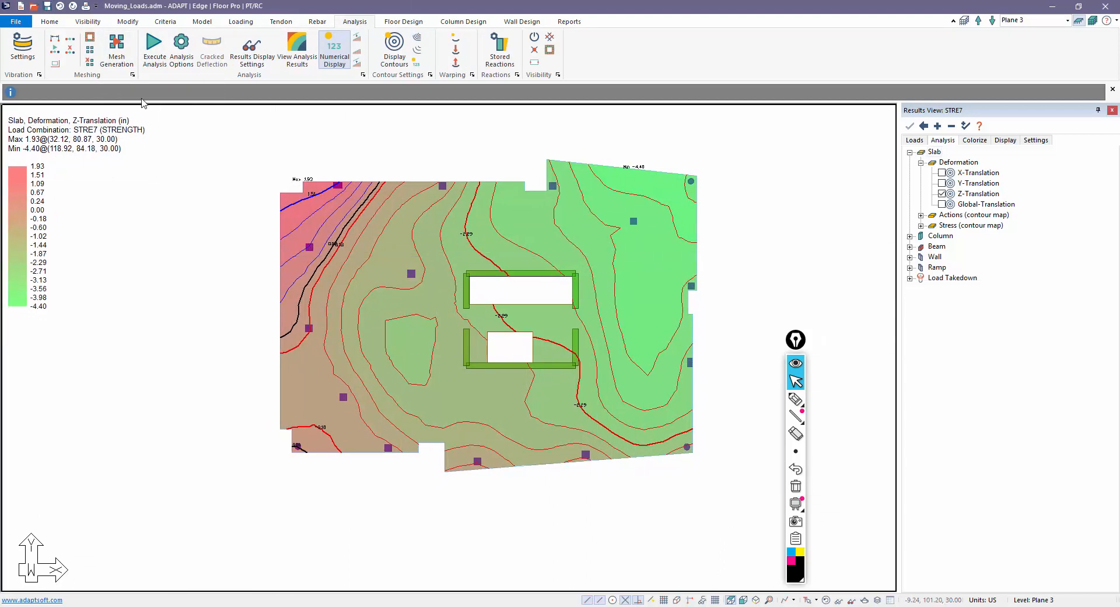
scroll(269, 180, "up", 1)
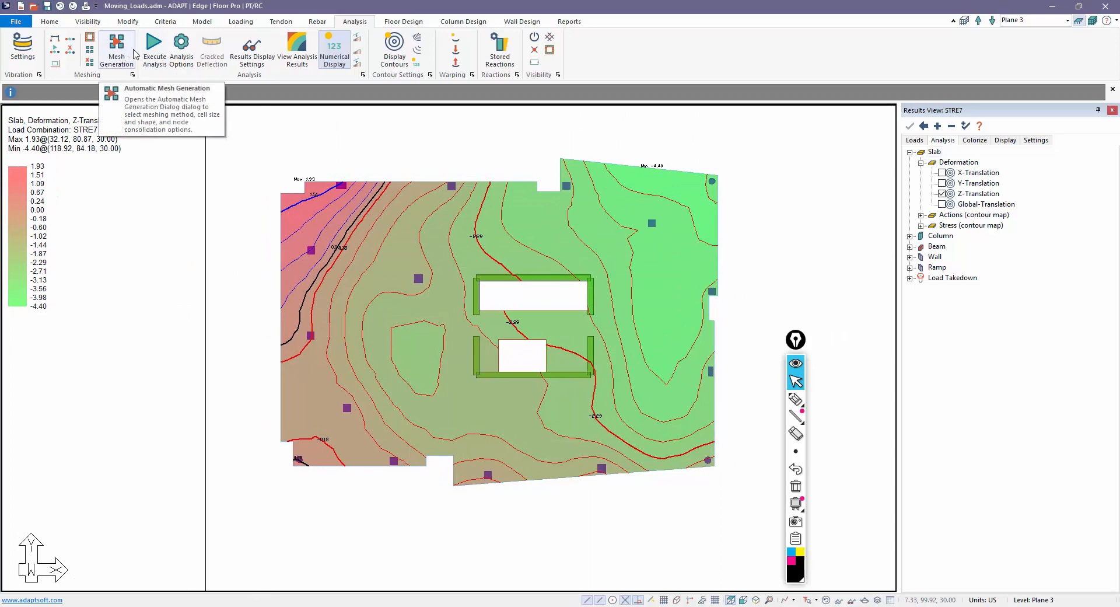
left_click(181, 49)
left_click(529, 450)
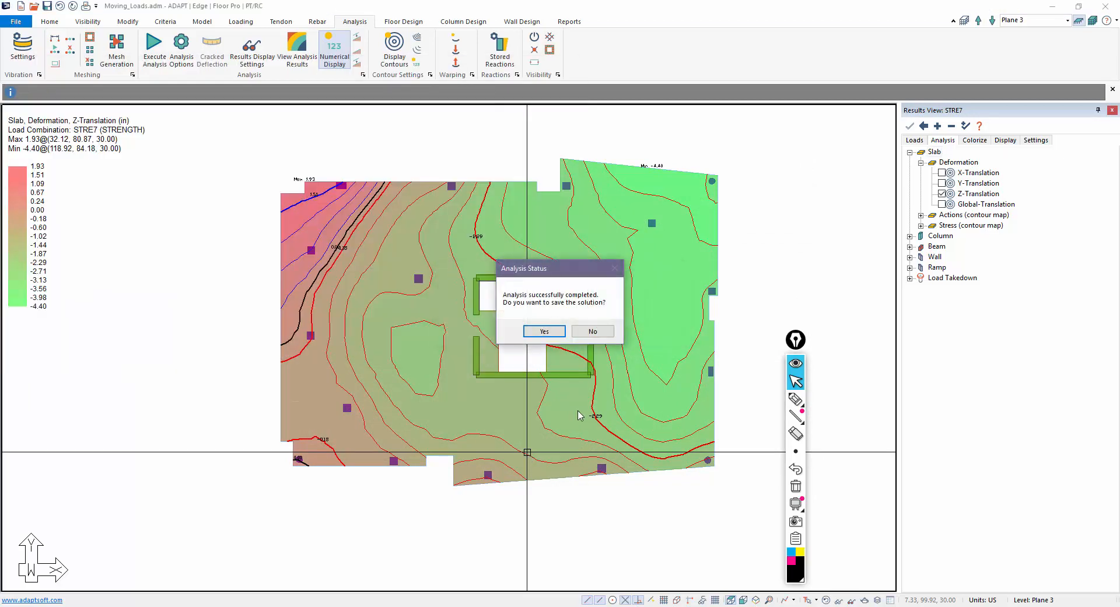
left_click(543, 330)
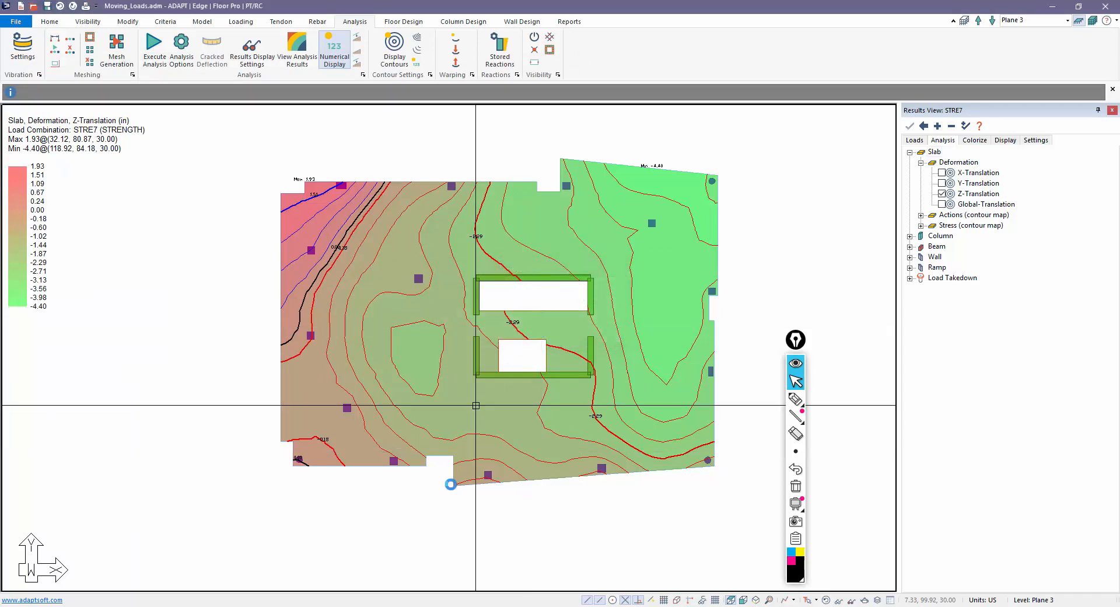
Step: Display the slab's Z-Translation deformation contours for combination STRE1
left_click(941, 194)
left_click(941, 193)
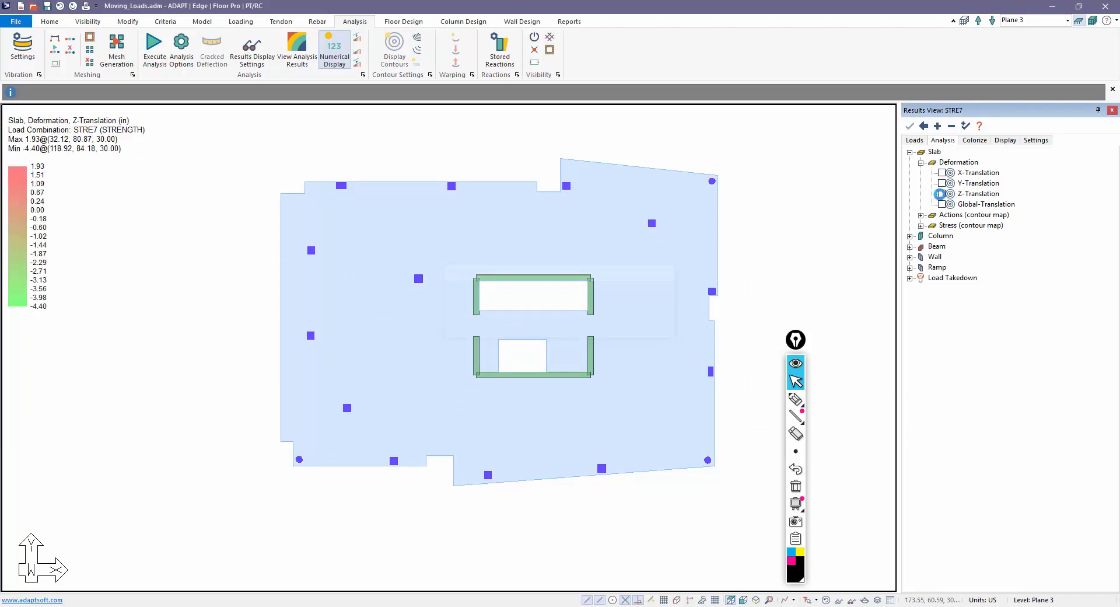
left_click(914, 140)
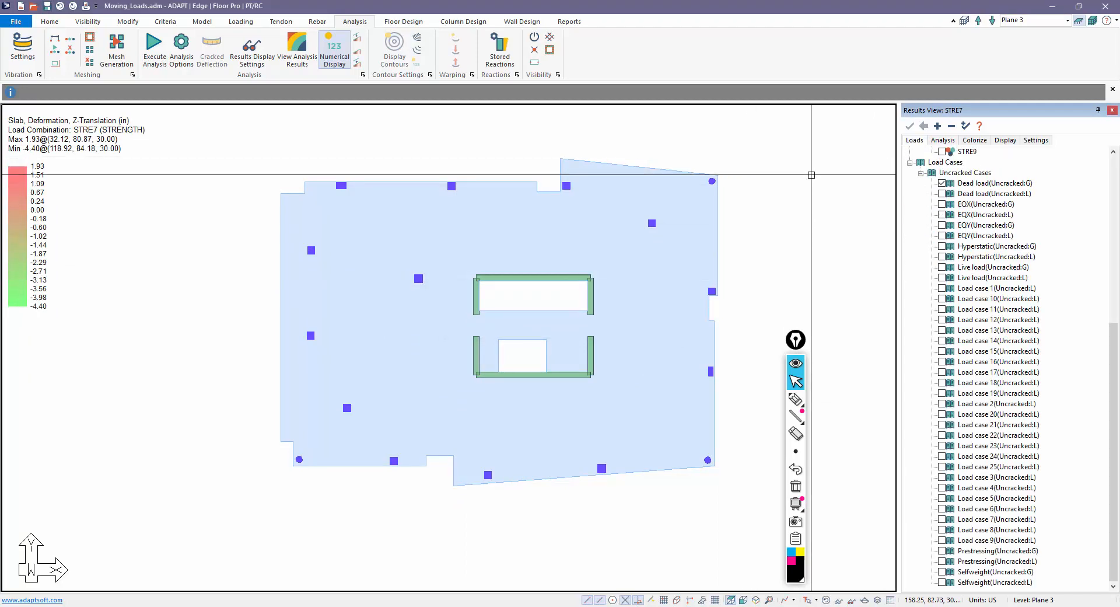
scroll(927, 175, "up", 9)
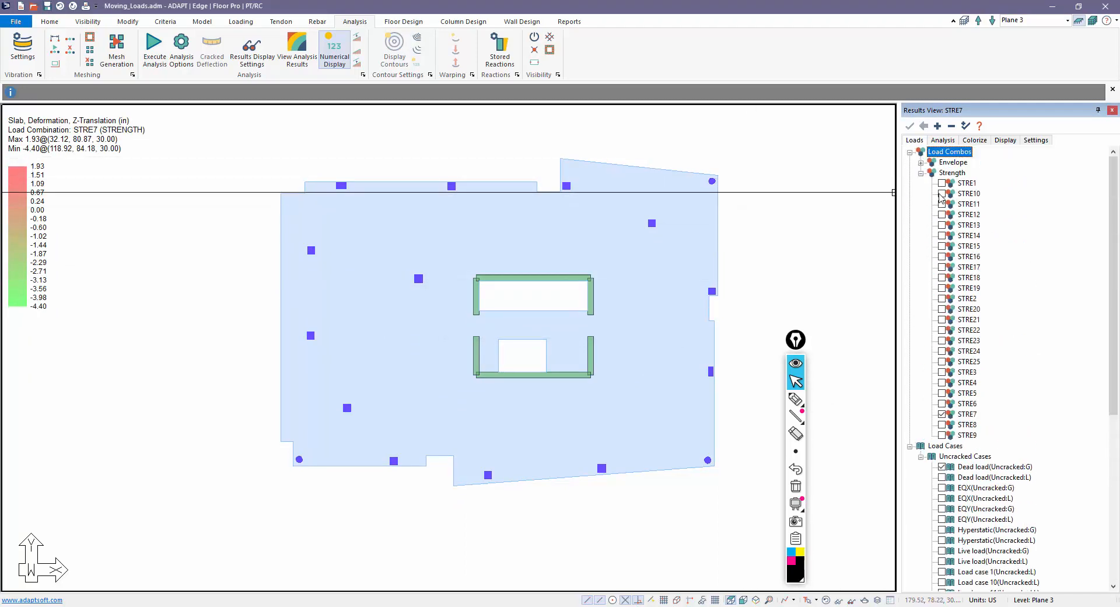
left_click(942, 140)
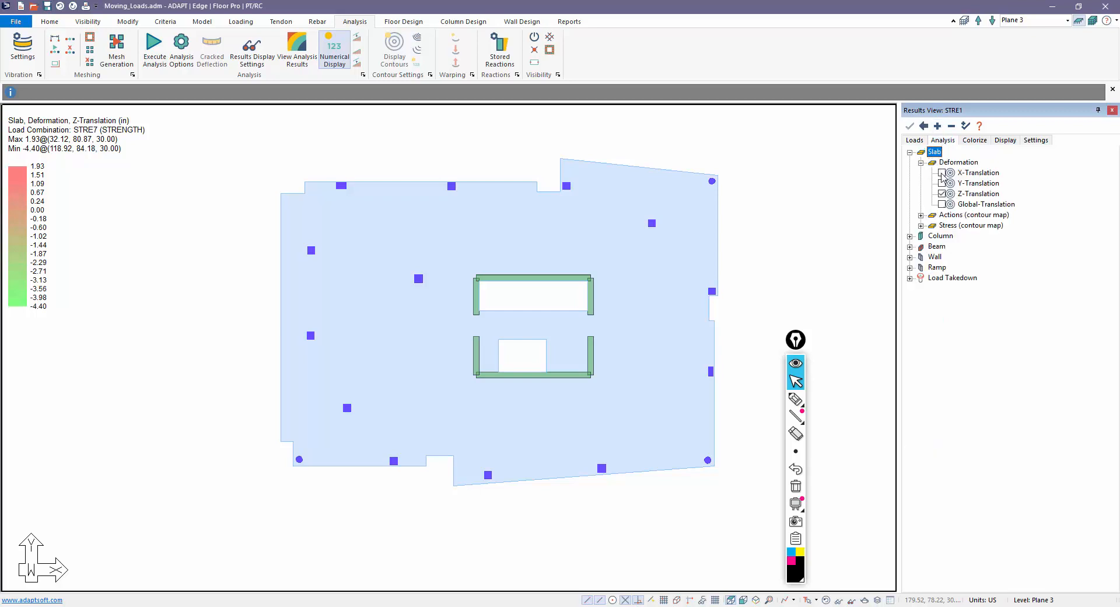
left_click(941, 193)
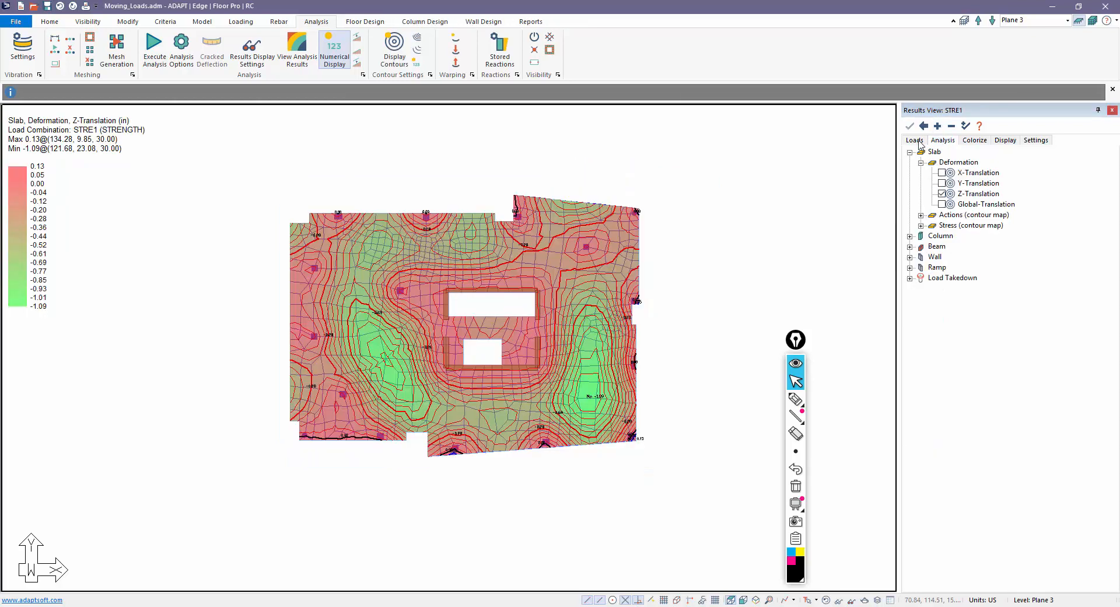
Step: Compare the slab's Z-Translation contours for strength combinations STRE2, STRE3, STRE4, STRE5 and STRE25
left_click(914, 140)
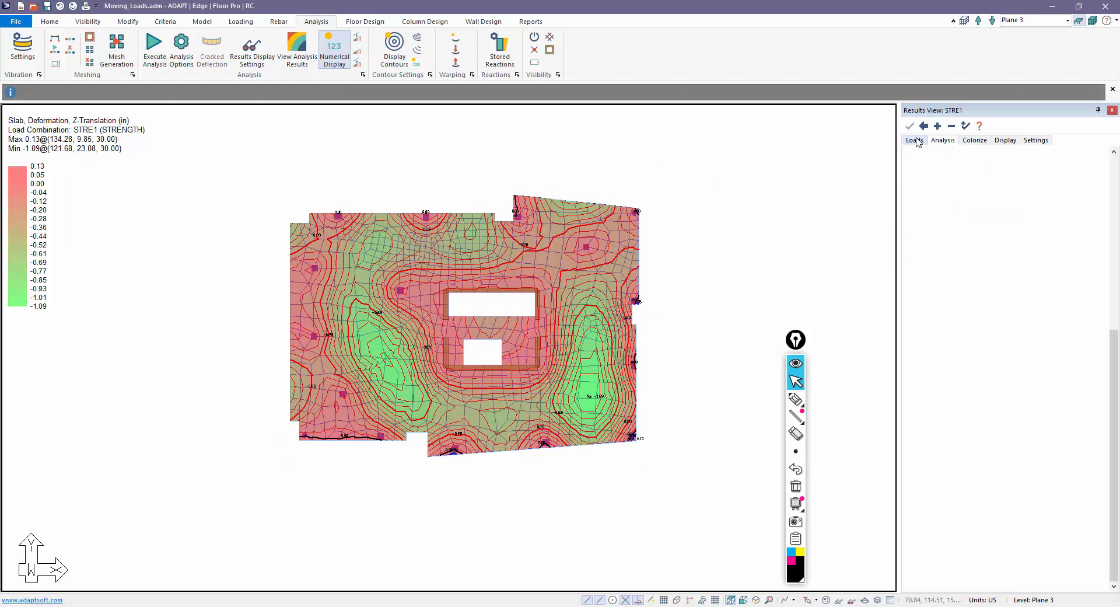
scroll(991, 292, "up", 5)
scroll(857, 281, "up", 1)
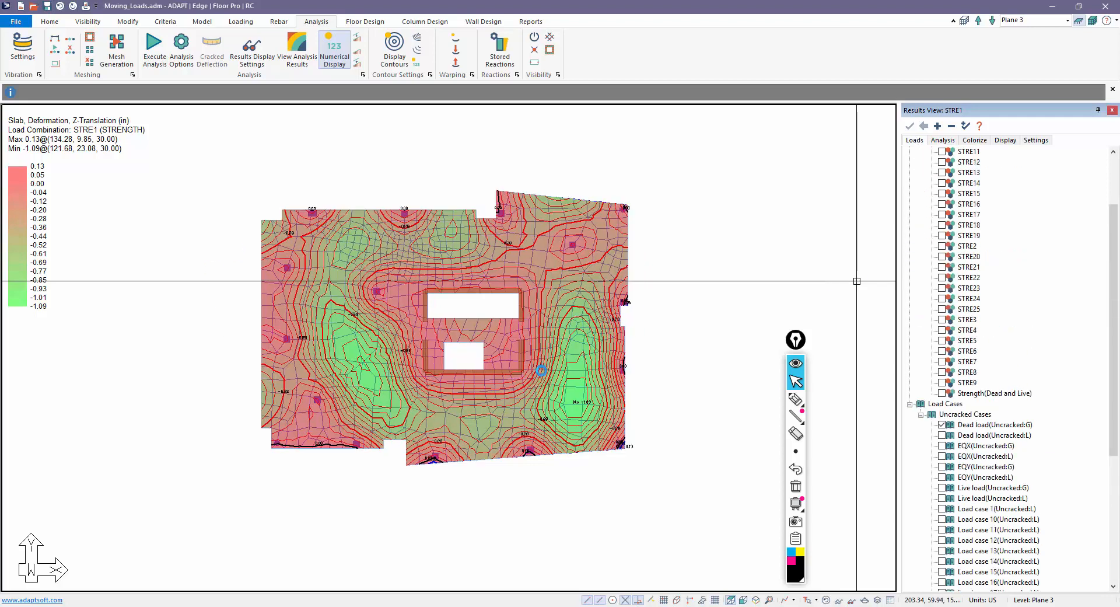
scroll(385, 307, "up", 2)
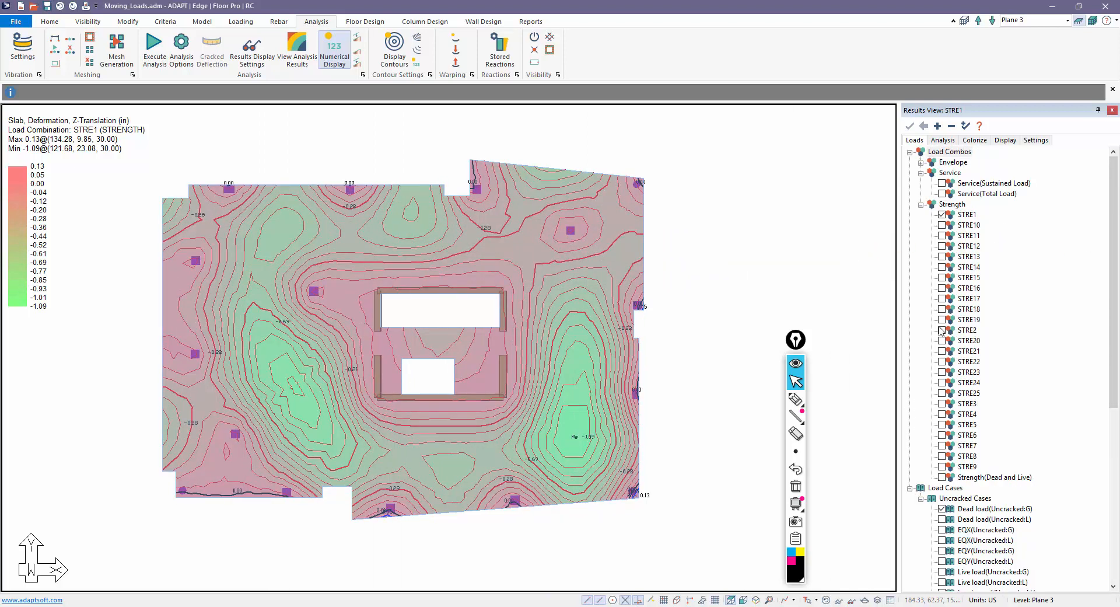
left_click(941, 330)
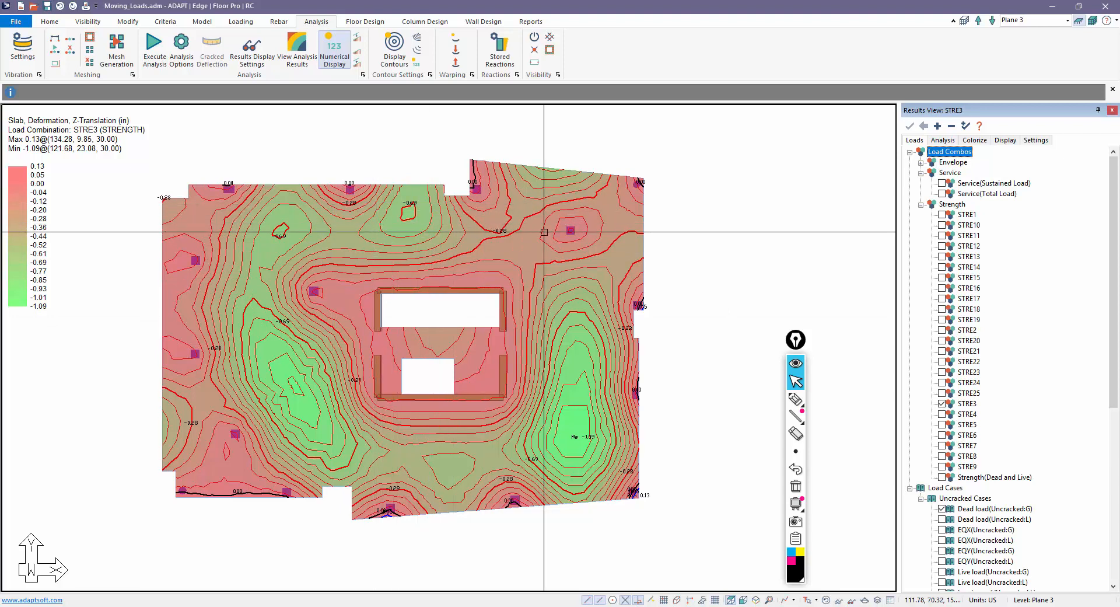
left_click(942, 414)
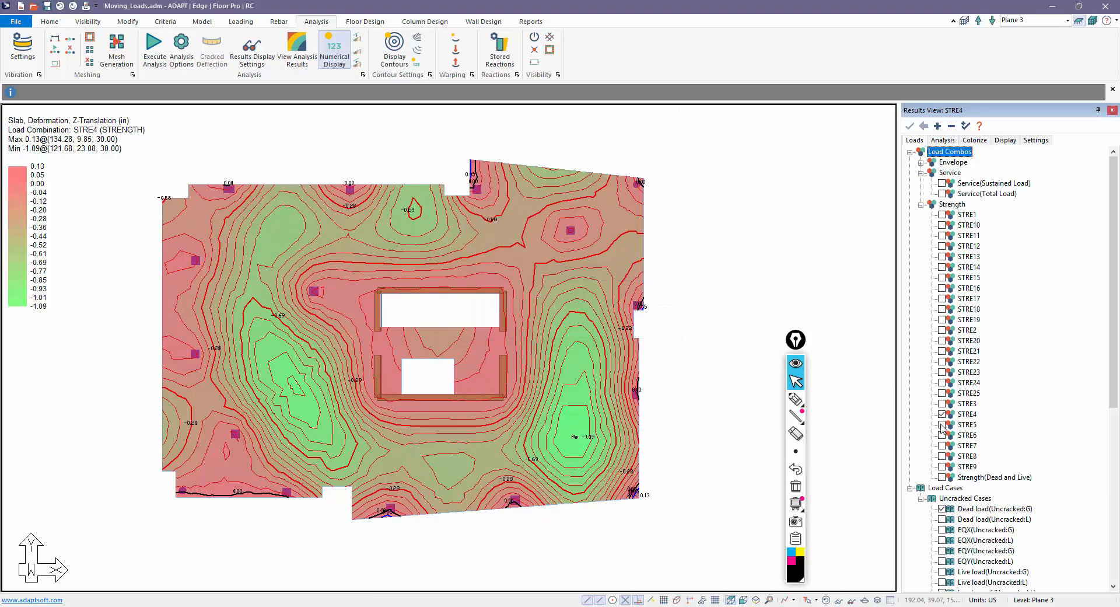
left_click(942, 425)
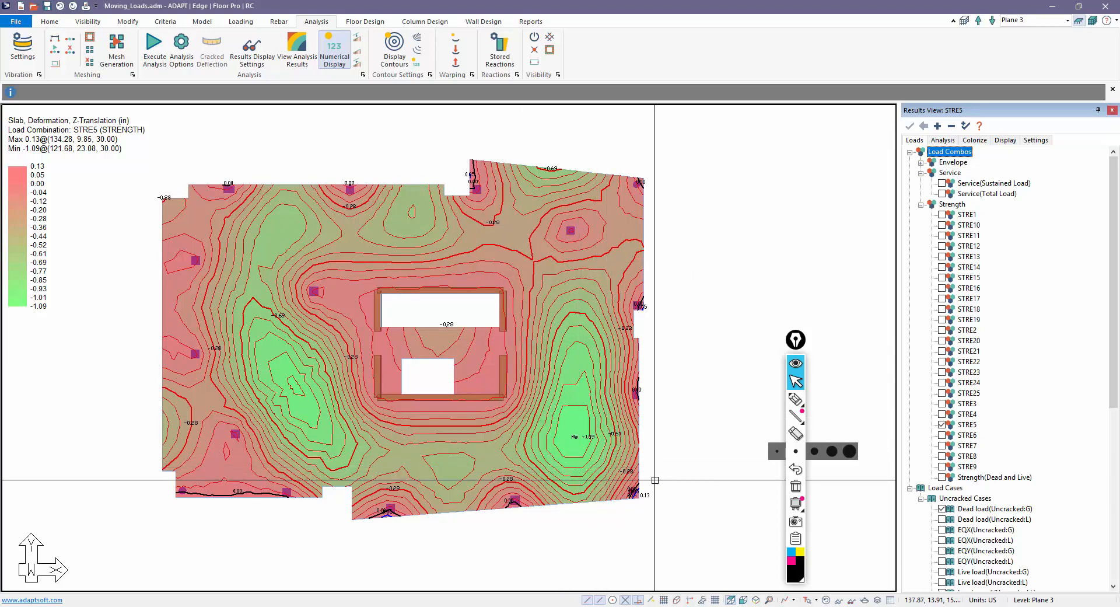
left_click(942, 393)
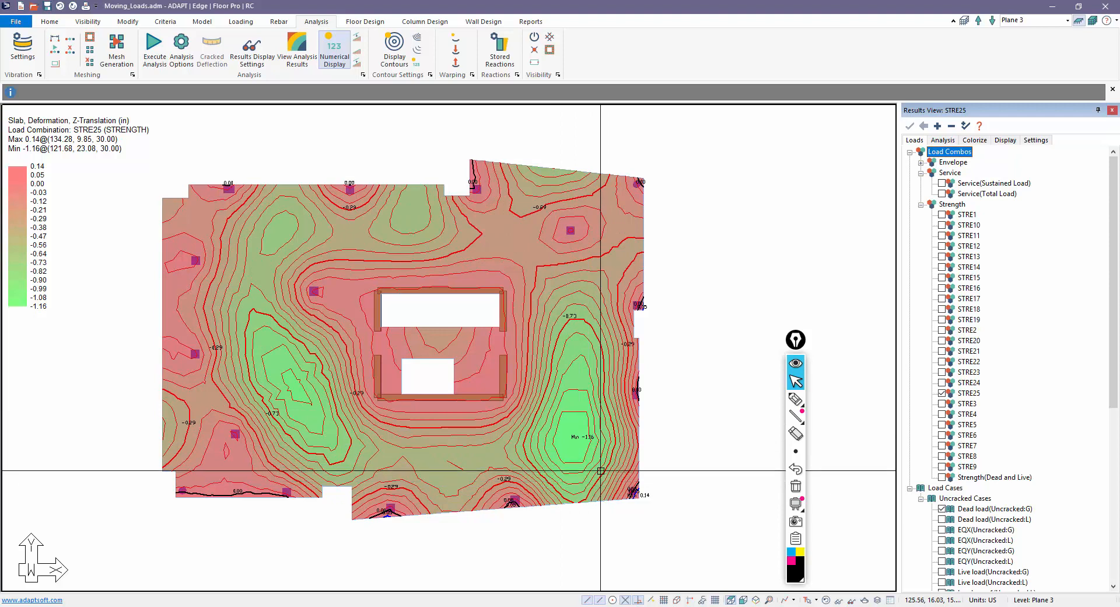
middle_click_drag(685, 272, 708, 263)
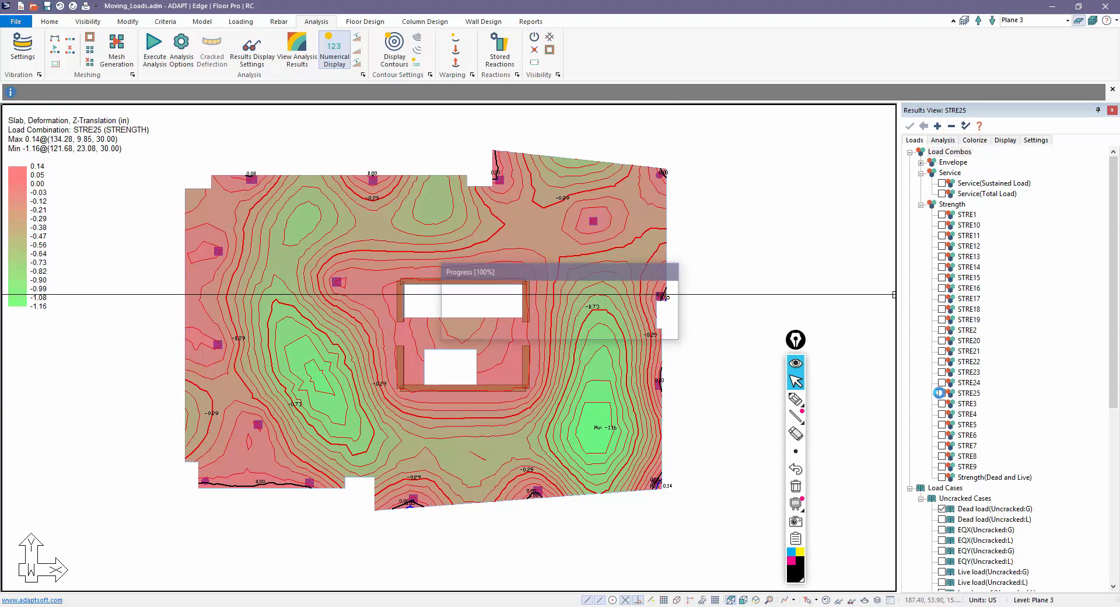
Step: Turn off the slab's Z-Translation contours to leave the plain floor plan displayed
left_click(940, 151)
left_click(940, 141)
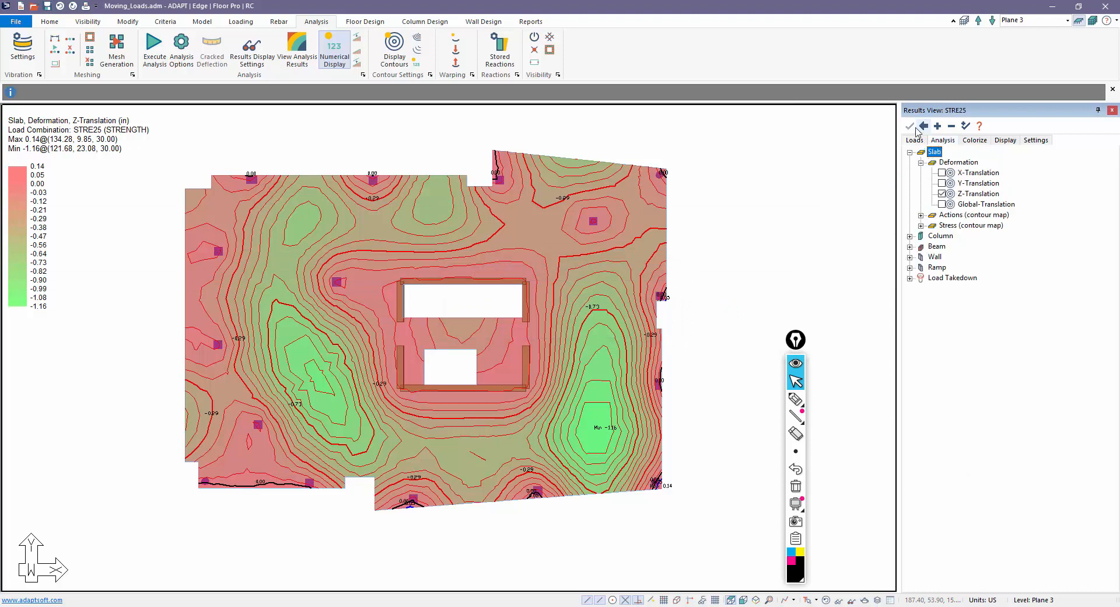
left_click(942, 193)
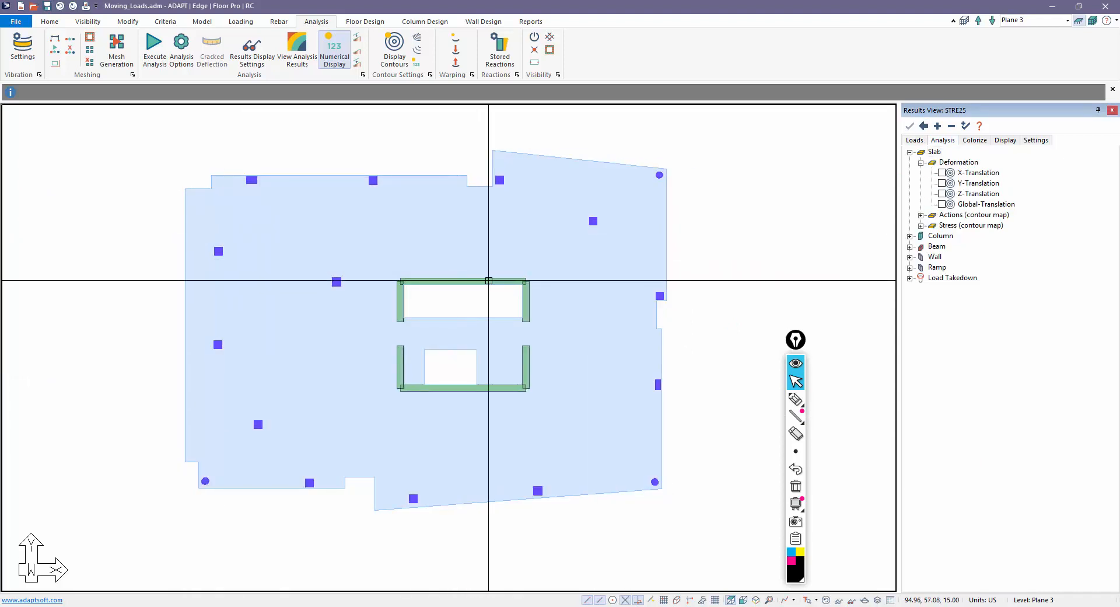
Step: Open the support line Dynamic Editor and move its dialog clear of the slab
left_click(358, 21)
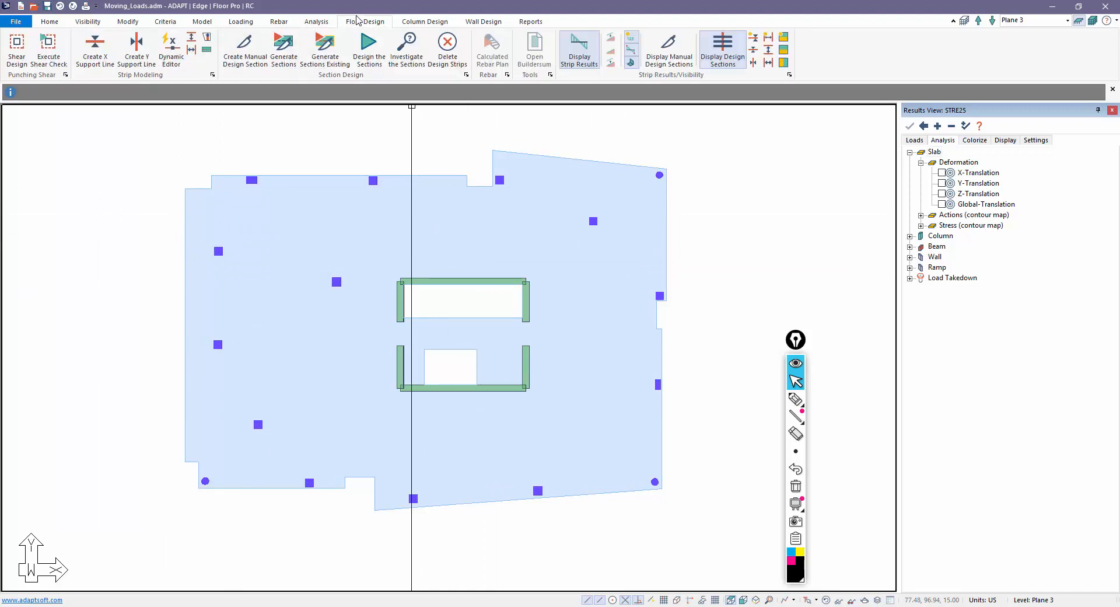
left_click(169, 50)
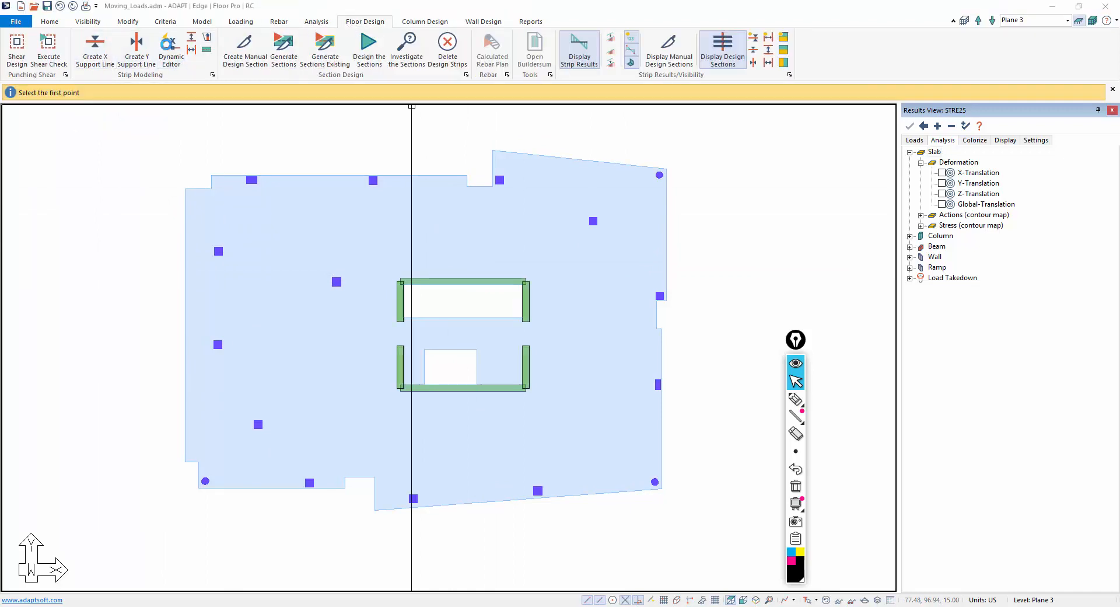
left_click_drag(934, 70, 818, 136)
left_click(184, 182)
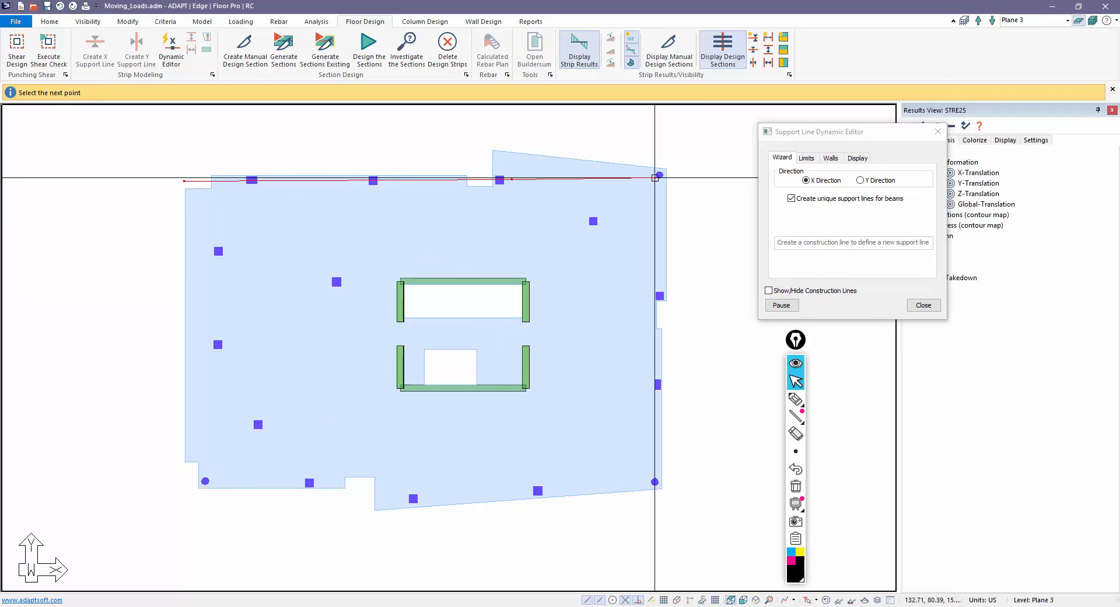
left_click(677, 174)
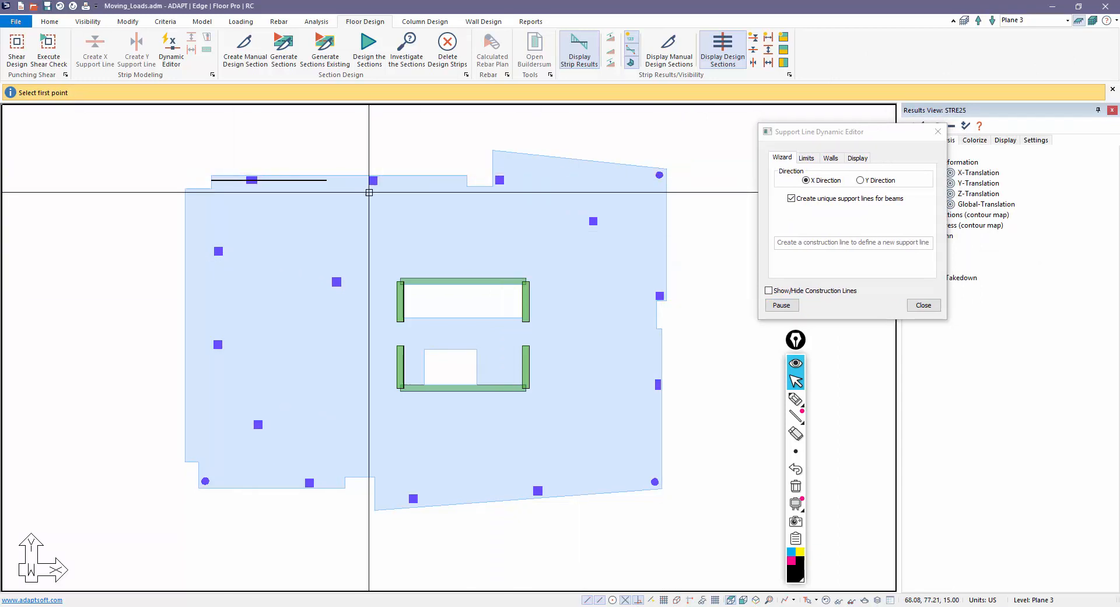
left_click(781, 305)
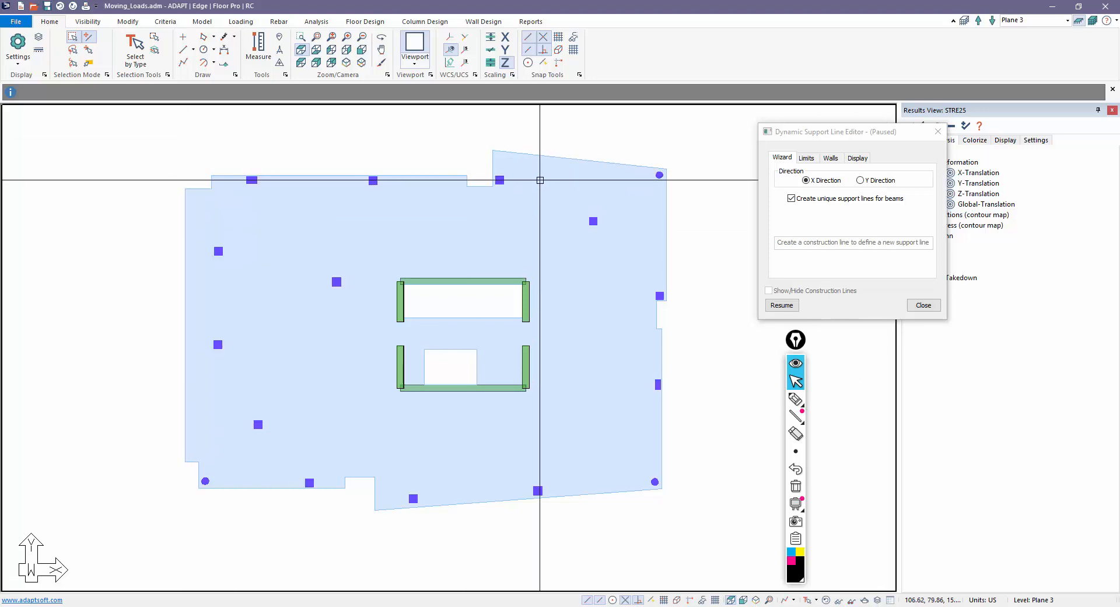
Step: Resume the Dynamic Editor and draw an X-direction support line through the column row along the slab's upper edge
left_click(782, 305)
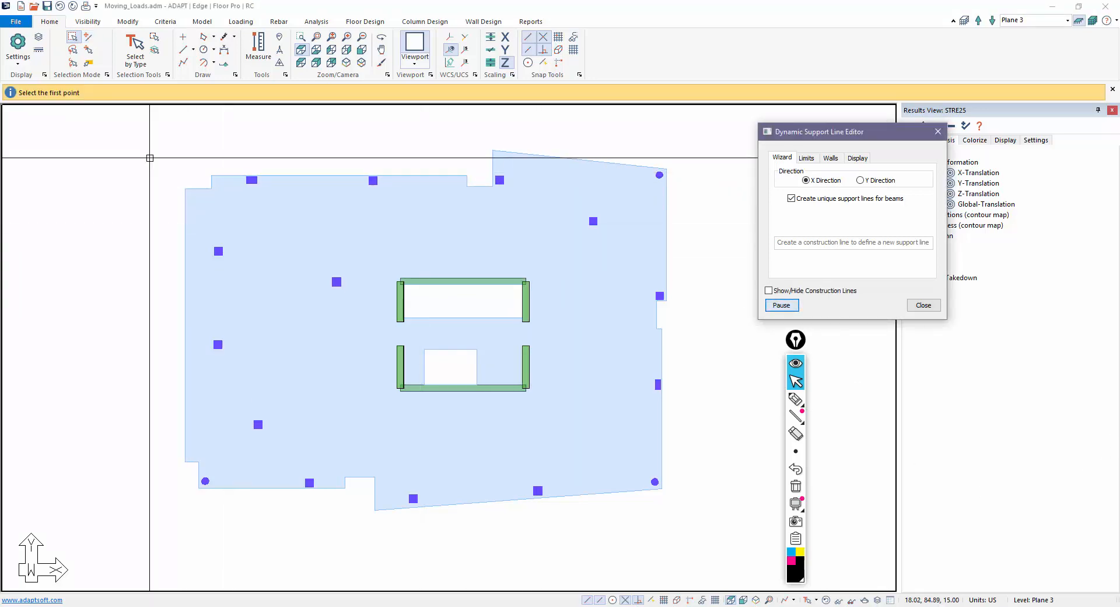
left_click(168, 179)
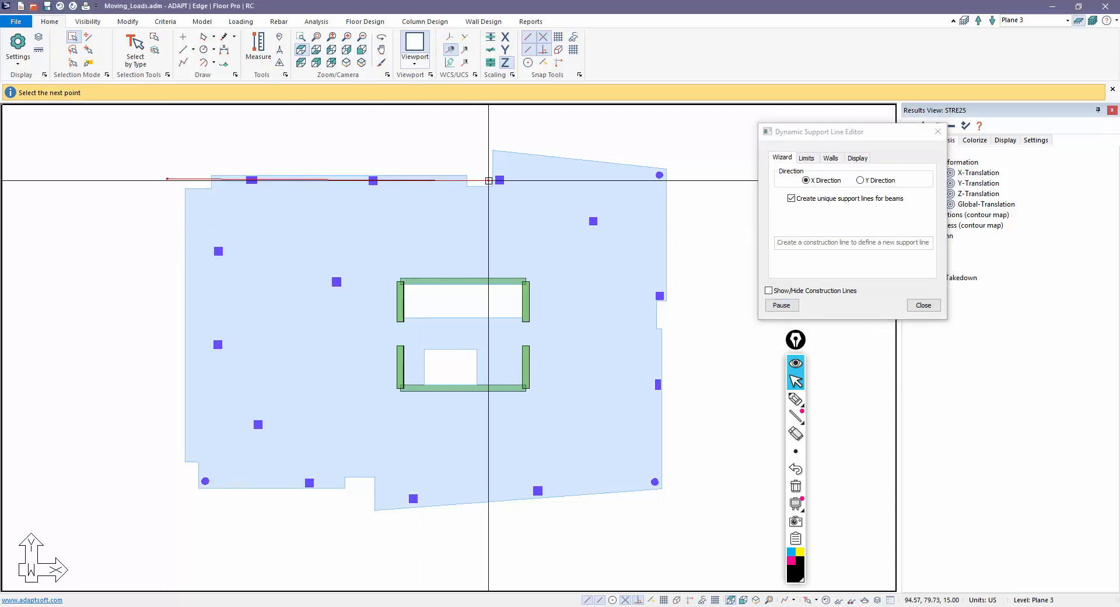
left_click(662, 175)
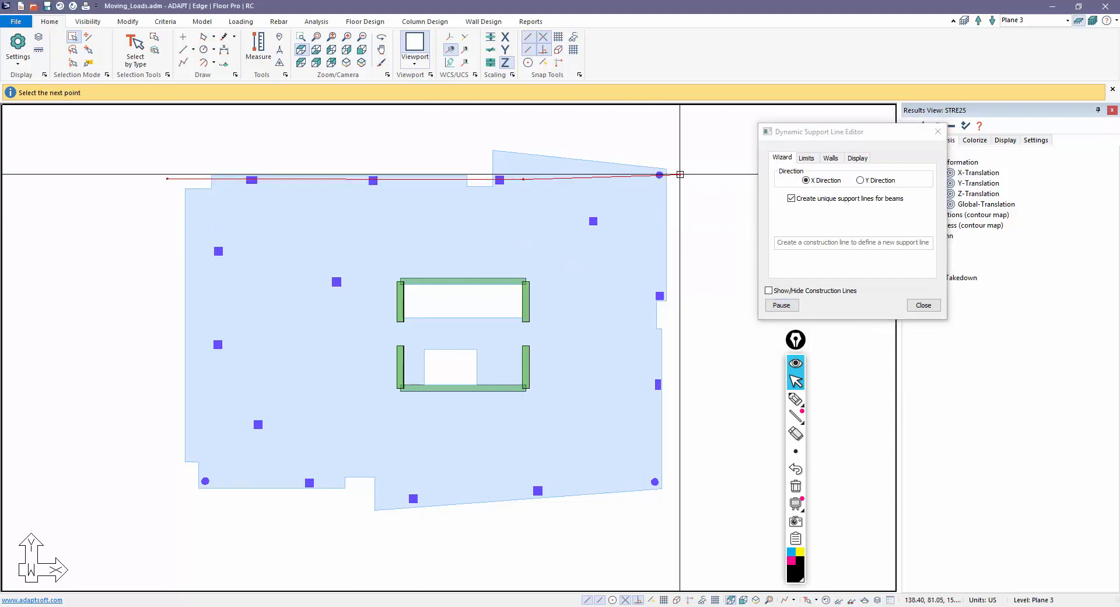
Step: Draw X-direction support lines through the columns and upper core wall across the slab, and through the single interior column near the upper-right corner
left_click(169, 252)
left_click(235, 250)
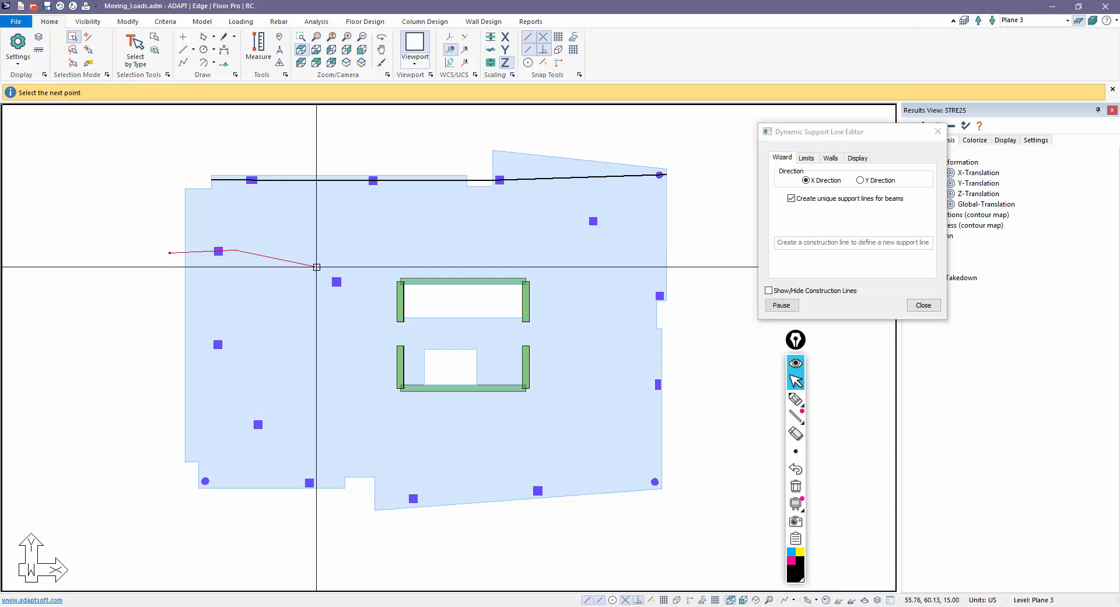
left_click(344, 283)
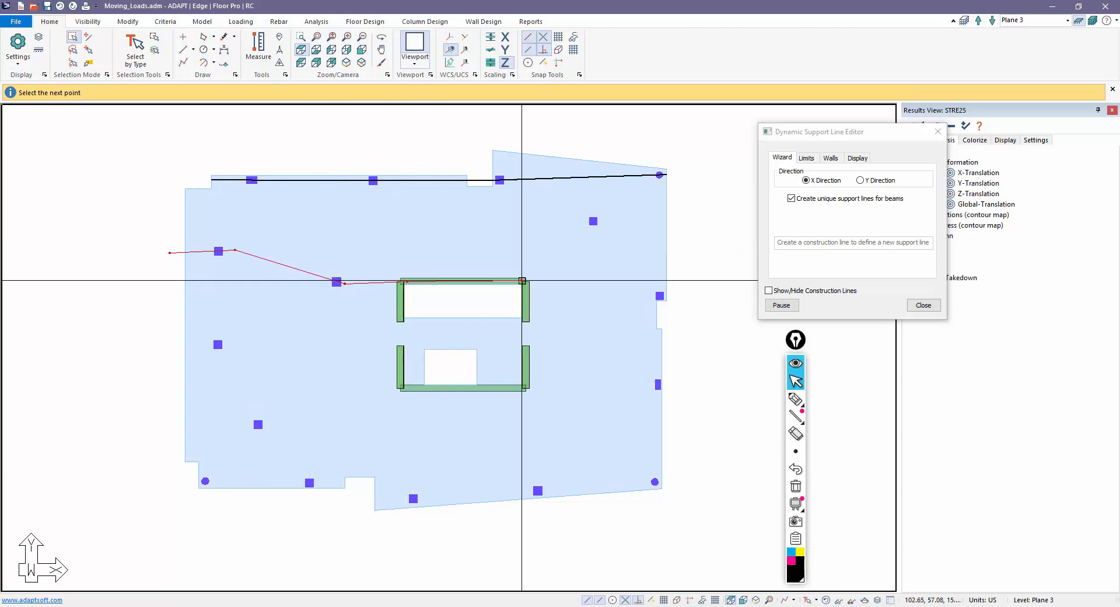
left_click(660, 296)
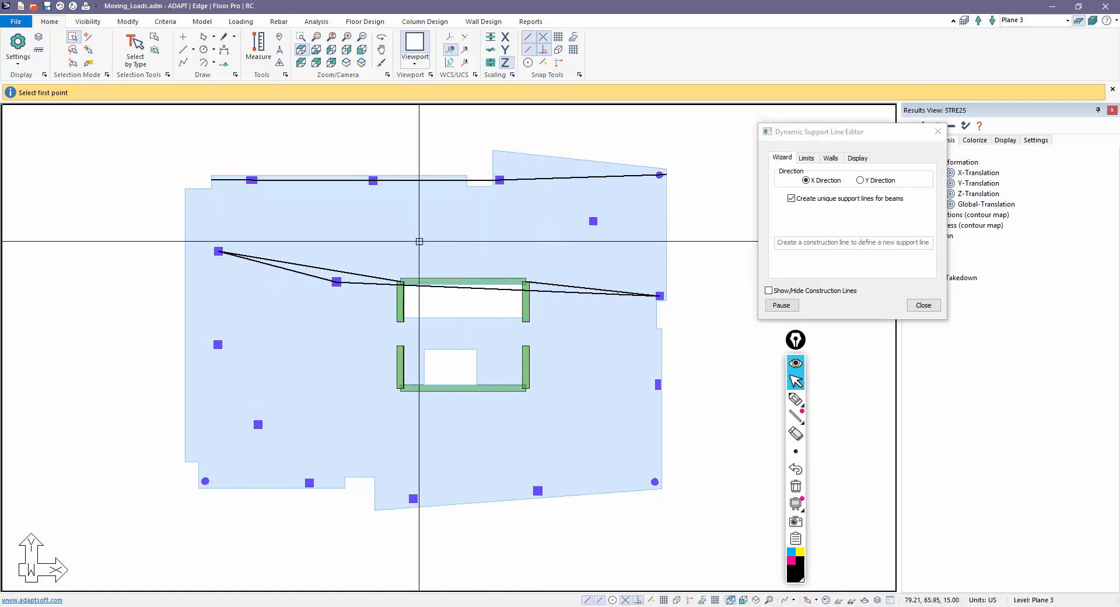
left_click(538, 219)
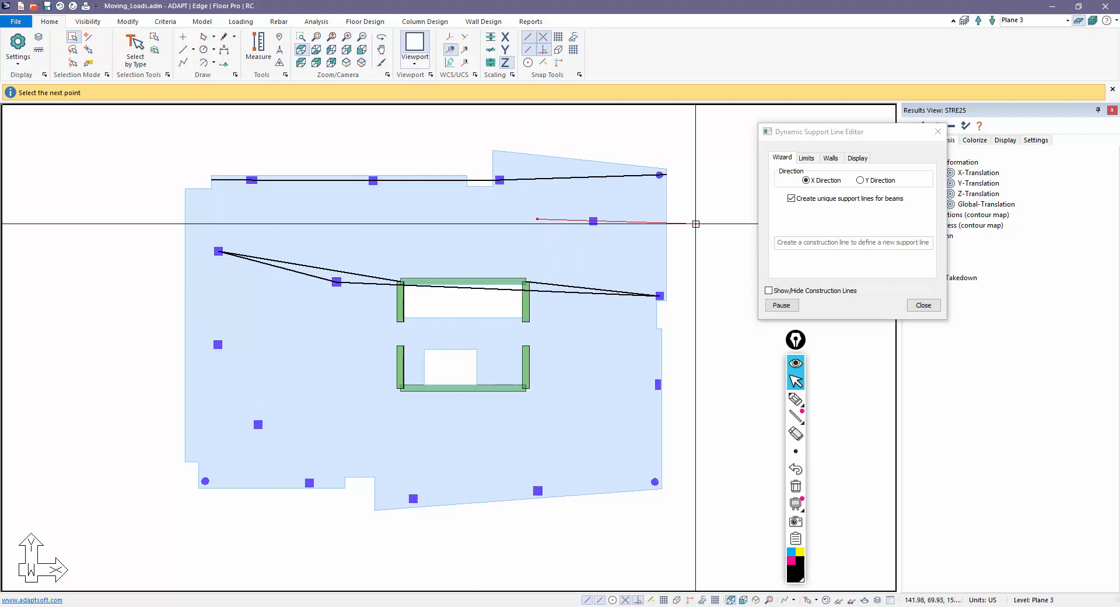
left_click(697, 224)
Step: Draw an X-direction support line from beyond the slab's left edge through the left column, lower core wall and right-edge column
middle_click_drag(558, 265, 569, 210)
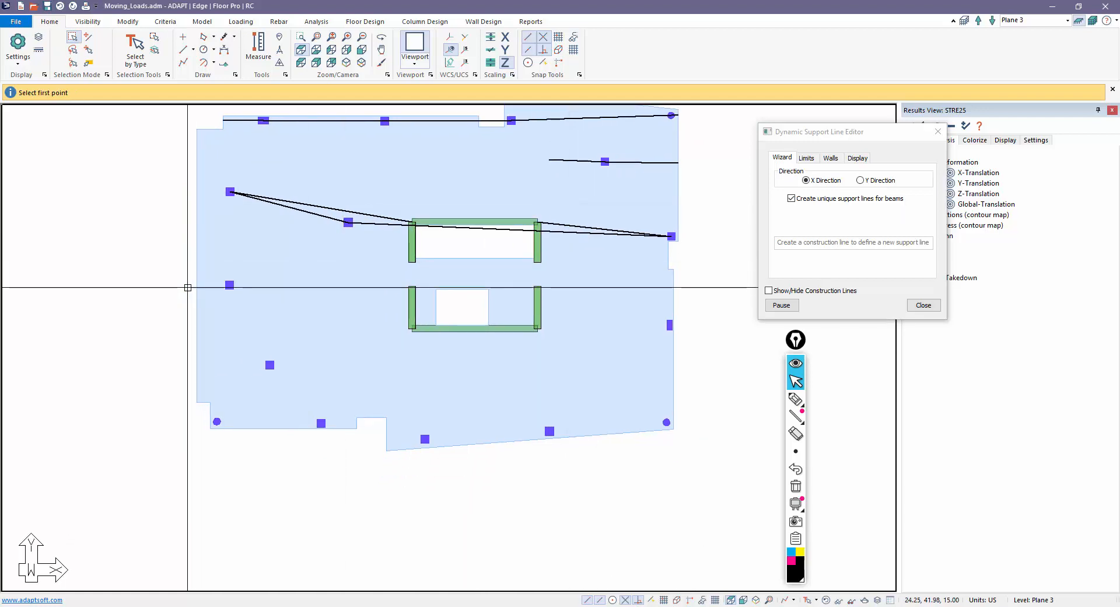
left_click(229, 284)
left_click(247, 285)
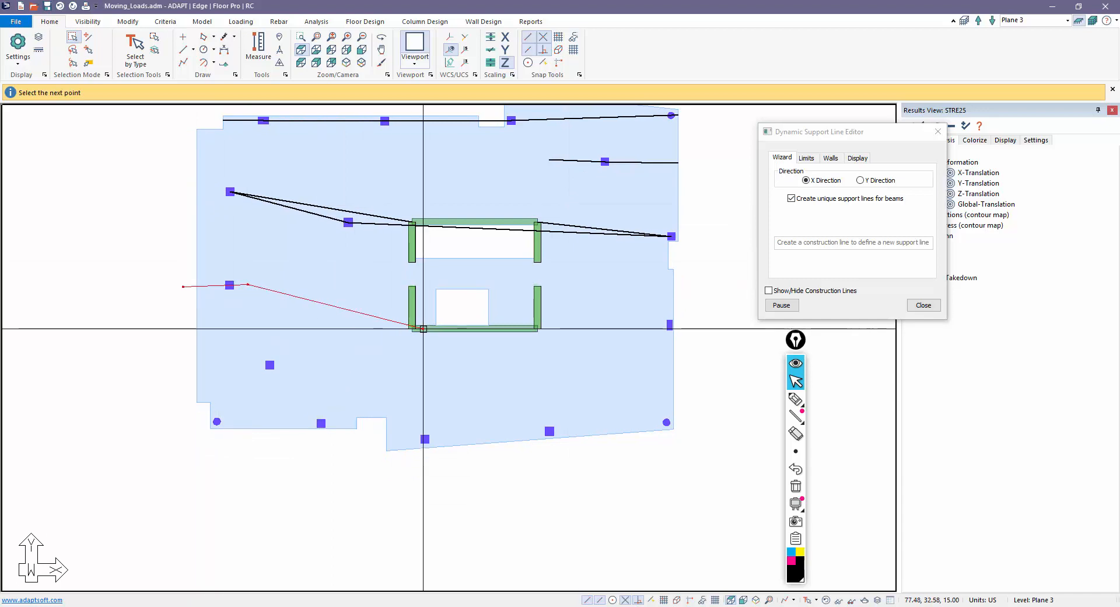
left_click(423, 328)
left_click(528, 330)
left_click(702, 327)
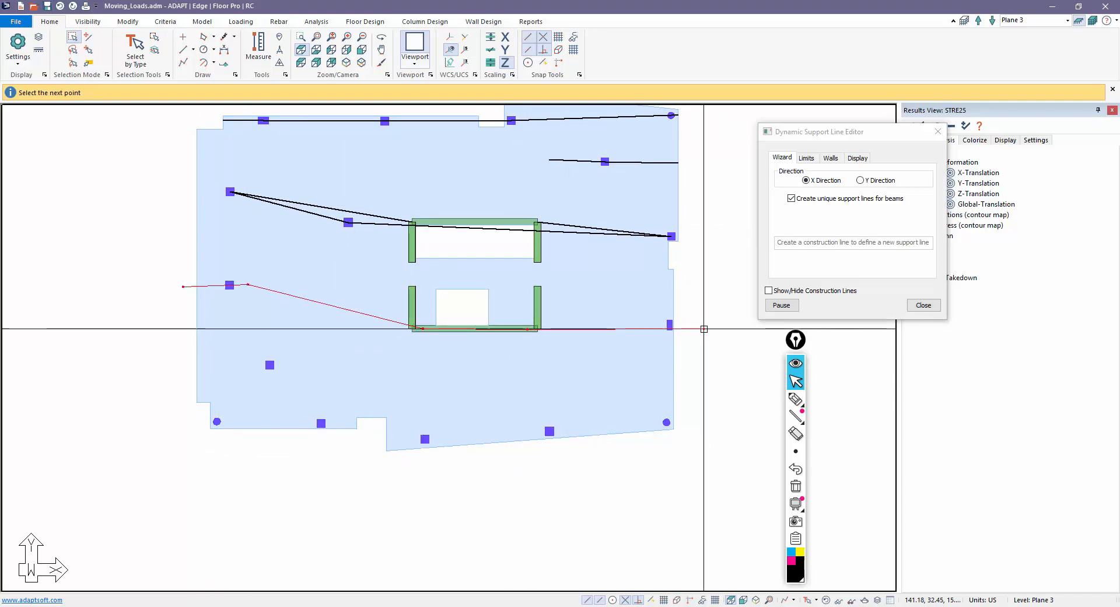
key("c")
Step: Draw X-direction support lines through both column rows along the slab's lower edge and through the single interior column near the lower-left corner
middle_click_drag(465, 382, 466, 374)
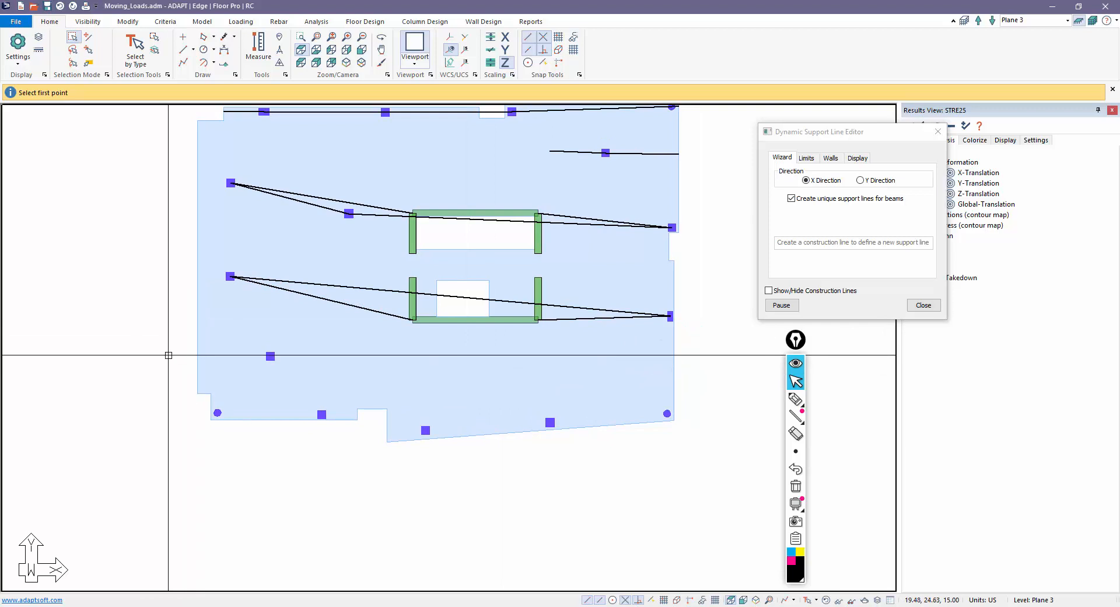
left_click(186, 412)
left_click(361, 416)
key("c")
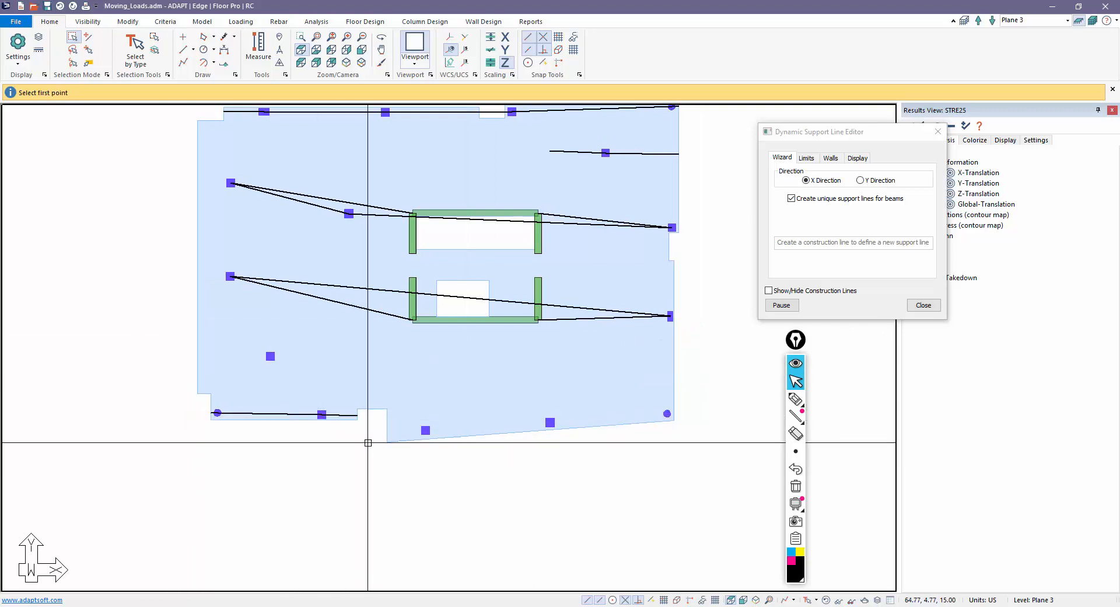
left_click(371, 437)
left_click(668, 414)
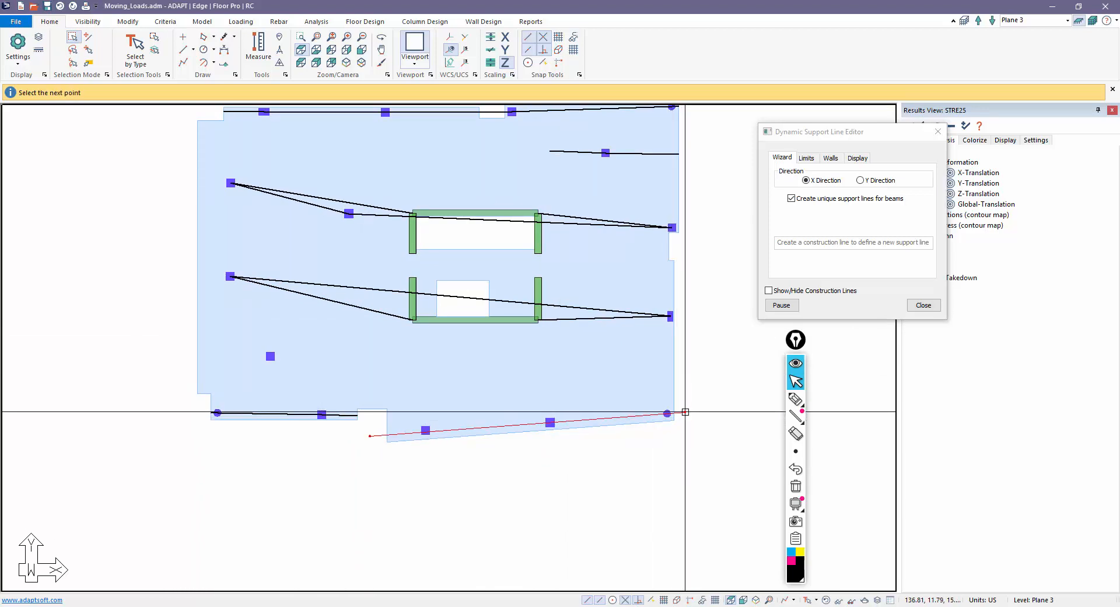
key("c")
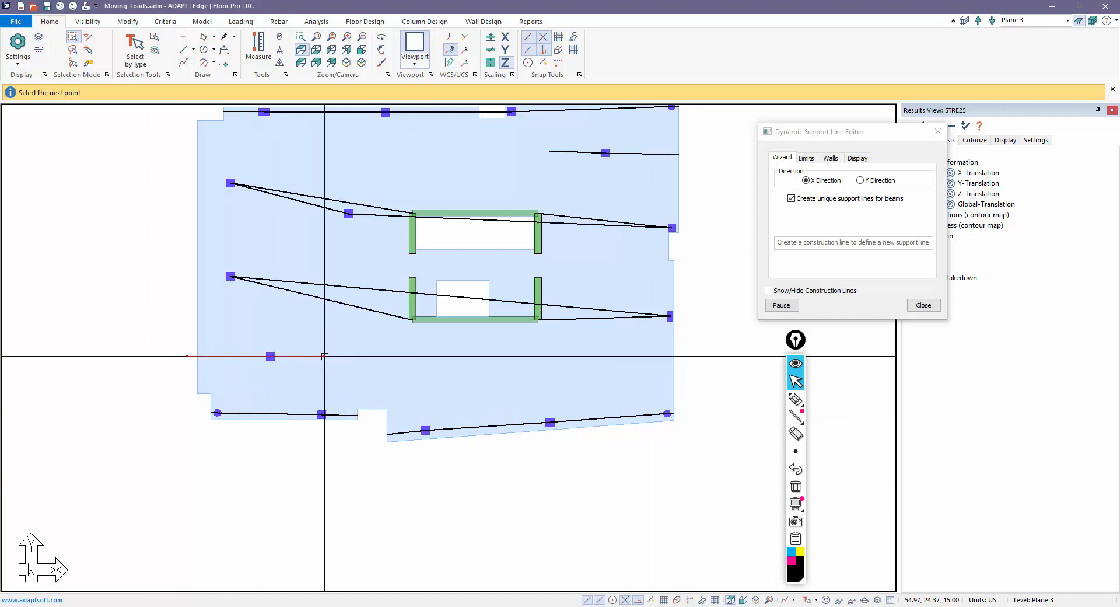
scroll(289, 420, "down", 1)
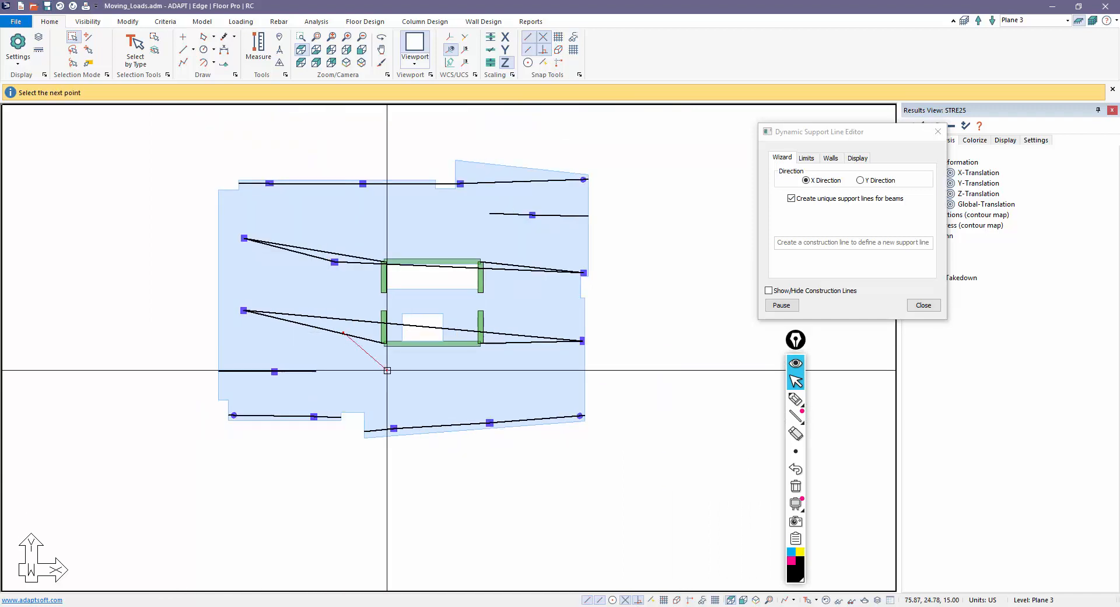
Step: Pause the Dynamic Editor and straighten the lower core support line by moving its misplaced end vertices to the left slab edge and right-edge column
left_click(782, 305)
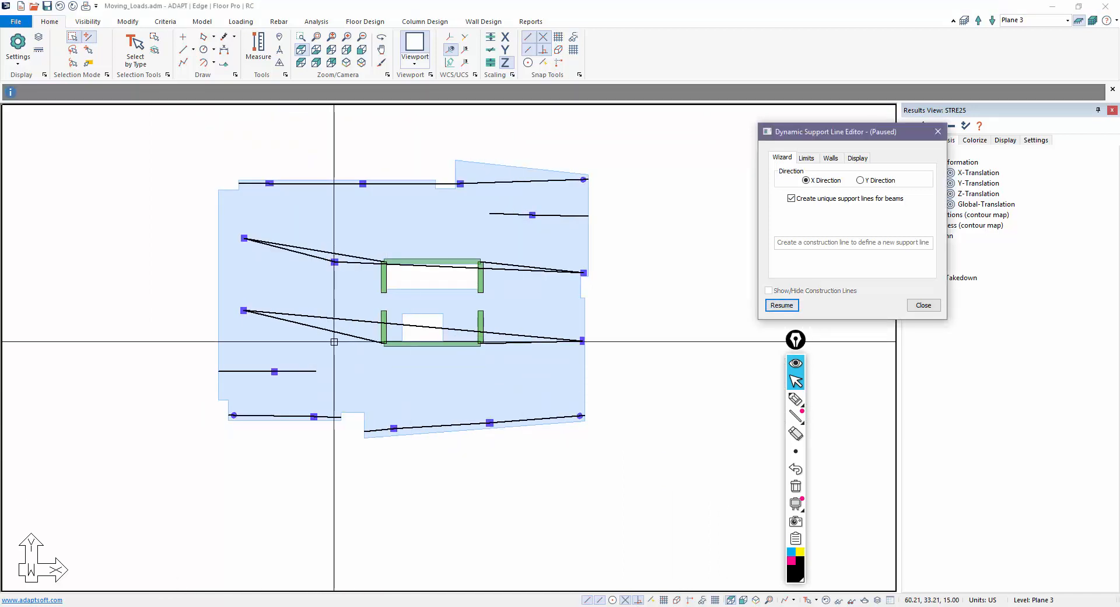
left_click_drag(384, 344, 218, 310)
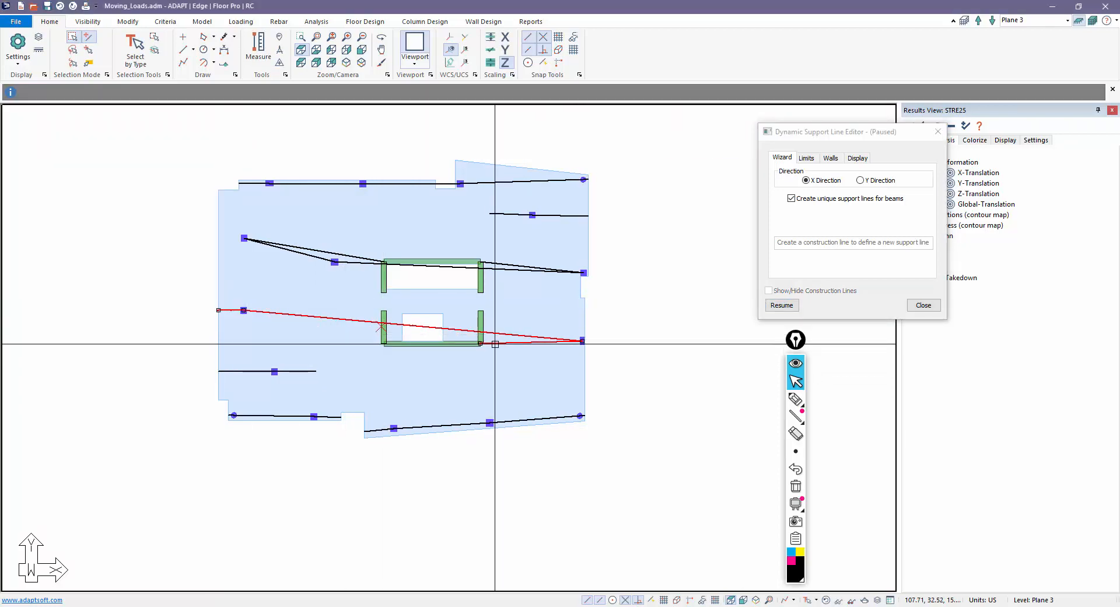
scroll(582, 341, "up", 3)
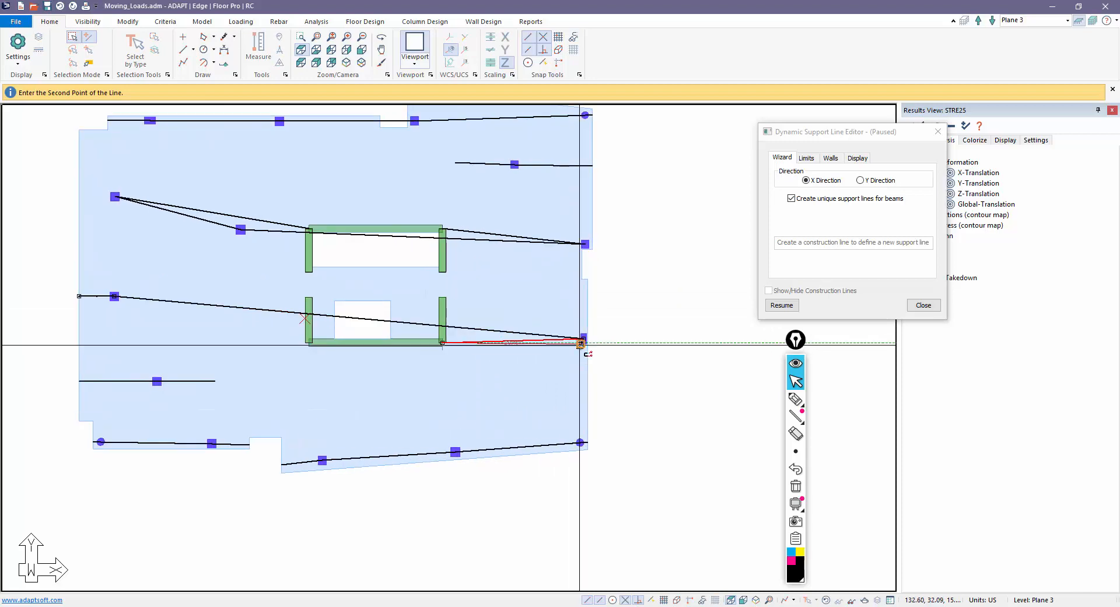
scroll(644, 339, "down", 3)
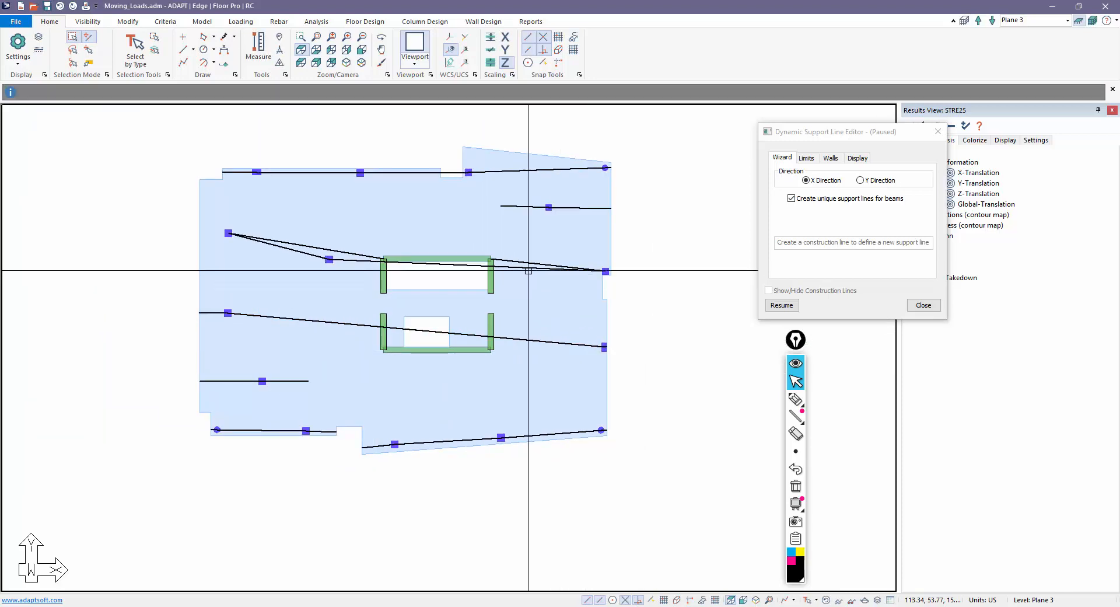
Step: Move the upper core support line's misplaced end vertices to the right-edge column and left slab edge, and close the support line editor
left_click(488, 259)
left_click(605, 271)
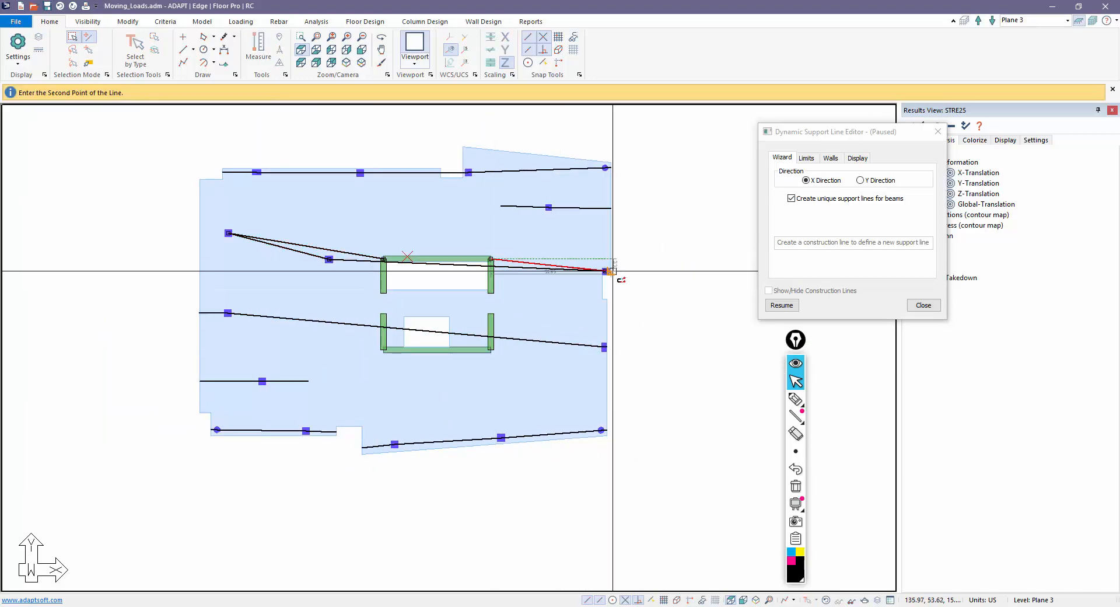
left_click(608, 271)
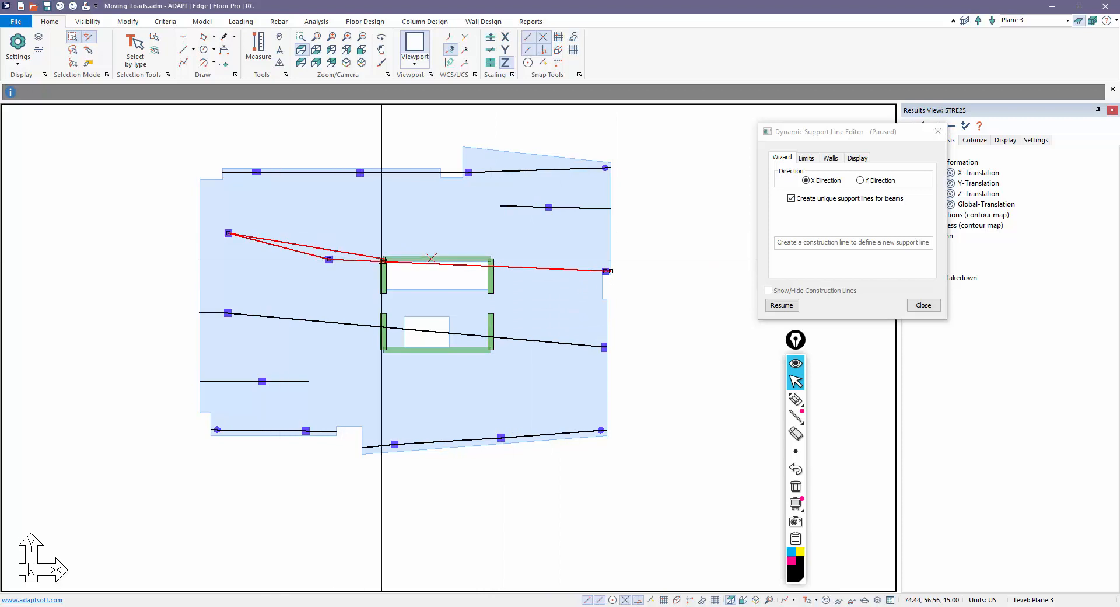
left_click(228, 232)
left_click(201, 234)
scroll(150, 267, "down", 2)
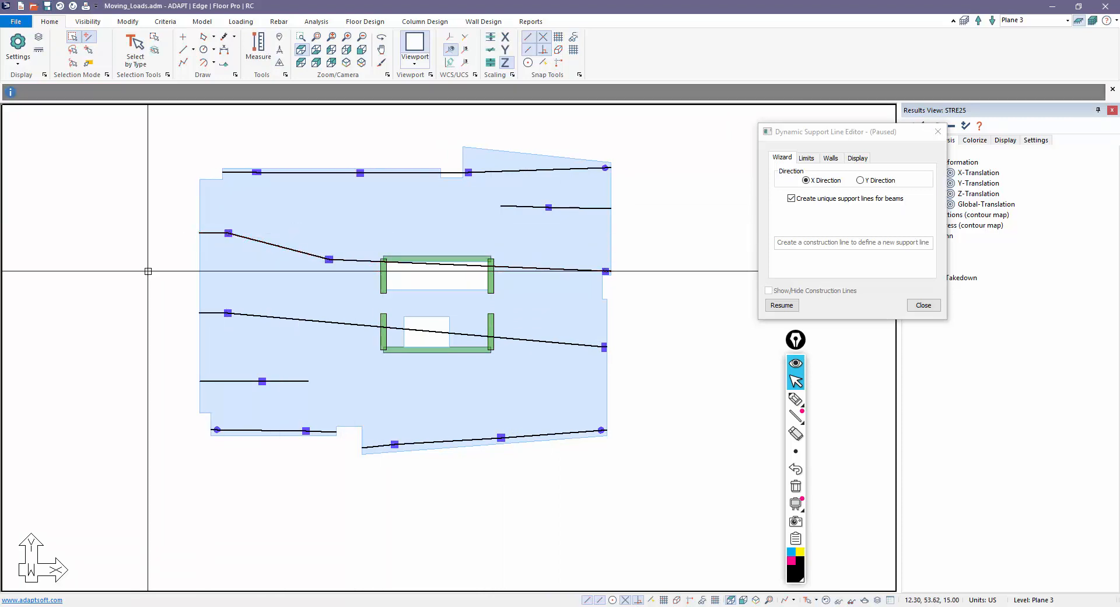
middle_click_drag(230, 407, 287, 387)
scroll(345, 325, "up", 1)
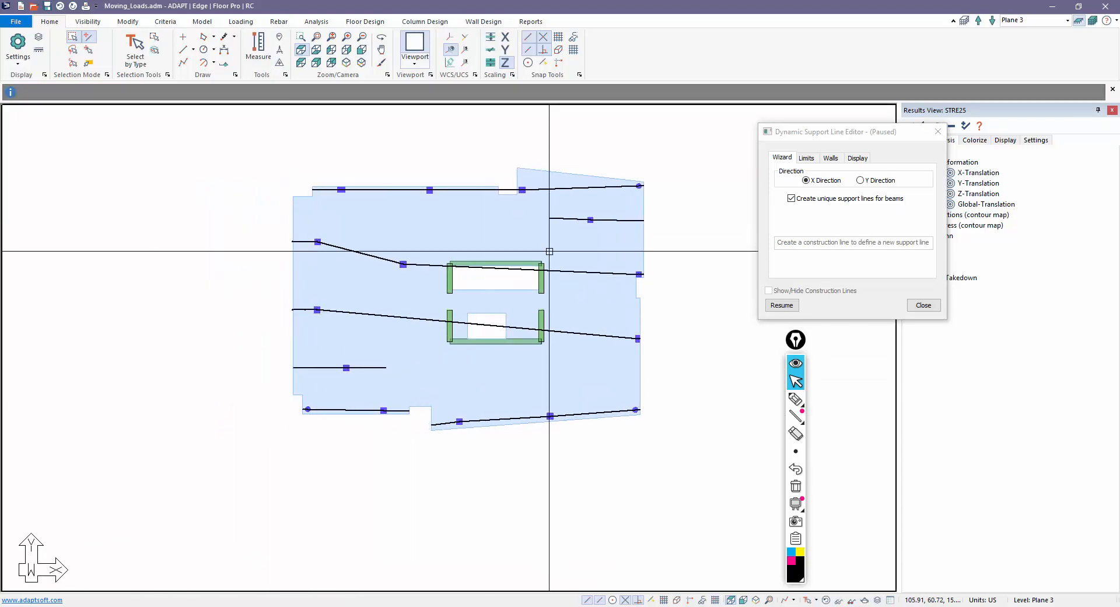
scroll(374, 273, "down", 1)
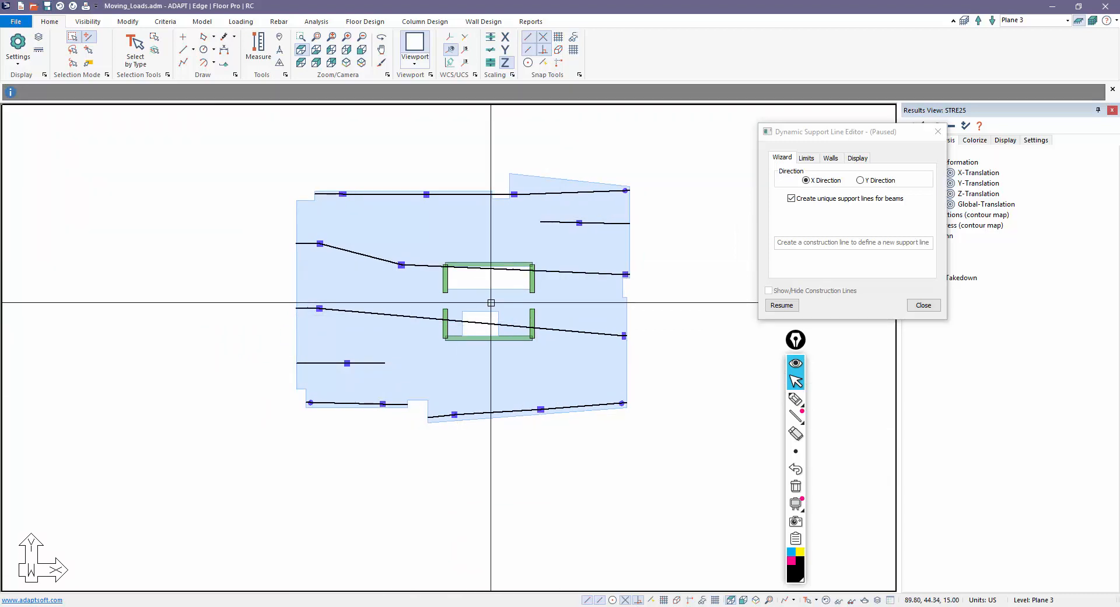
scroll(528, 290, "up", 1)
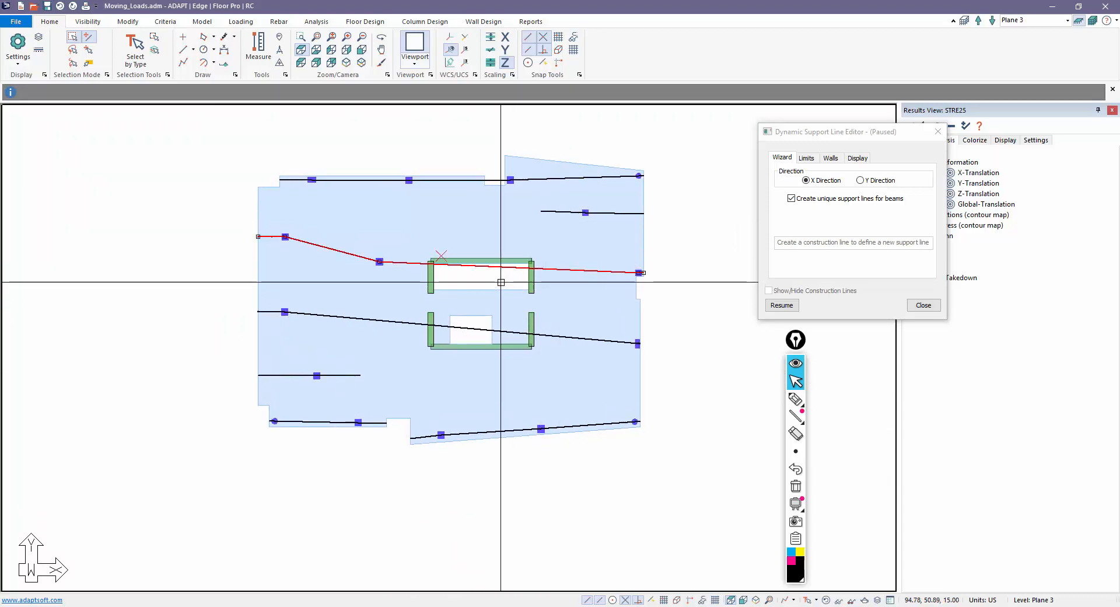
left_click(924, 305)
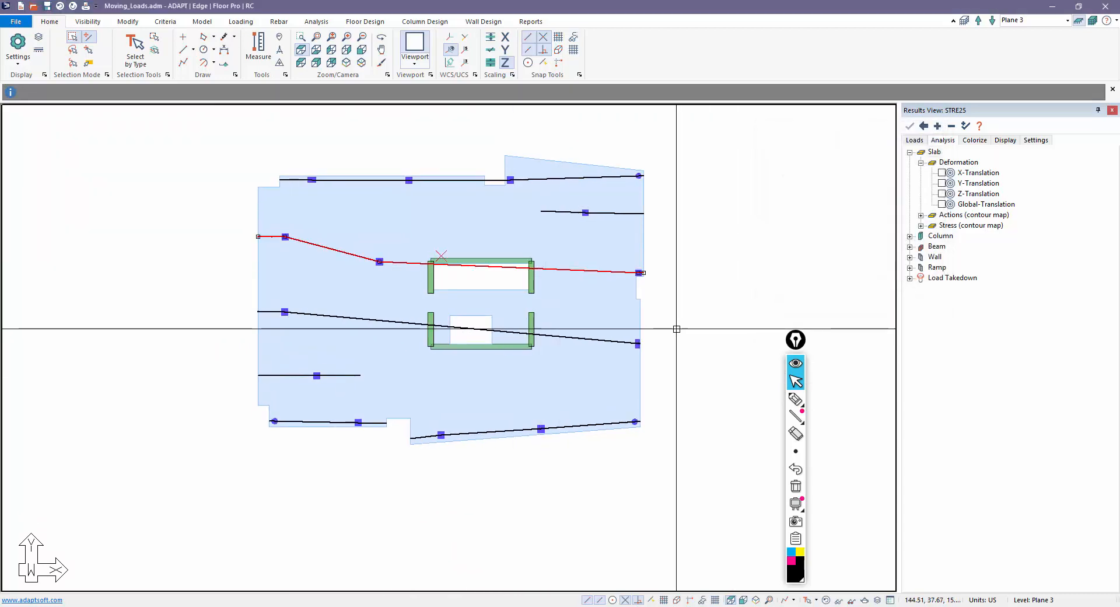
Step: Insert two vertices in the upper core support line and snap them to the two ends of the upper core wall
right_click(557, 270)
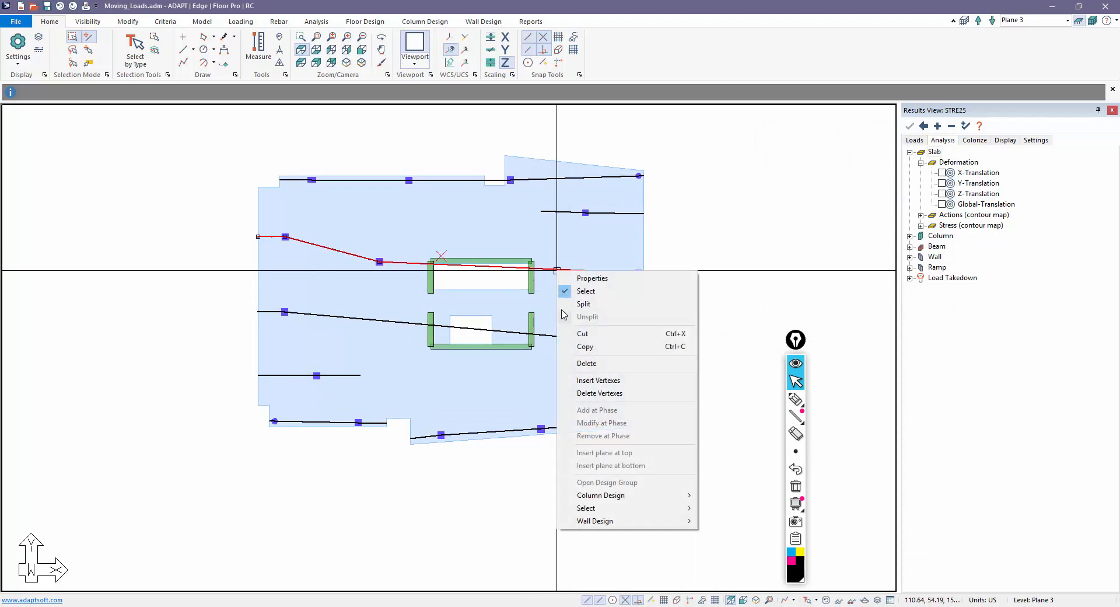
left_click(595, 381)
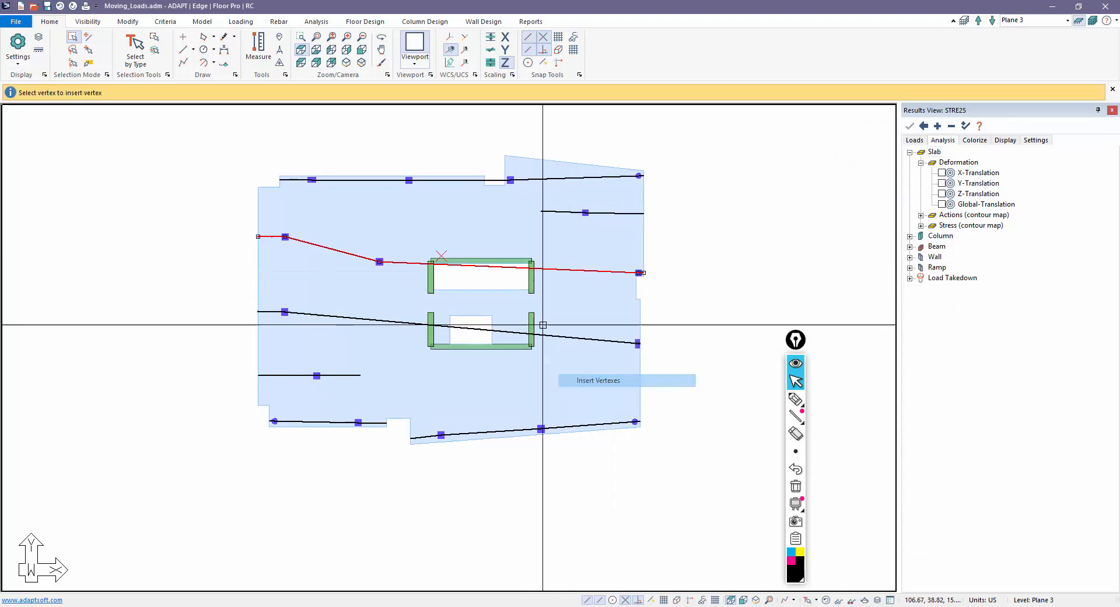
left_click(540, 268)
left_click(440, 265)
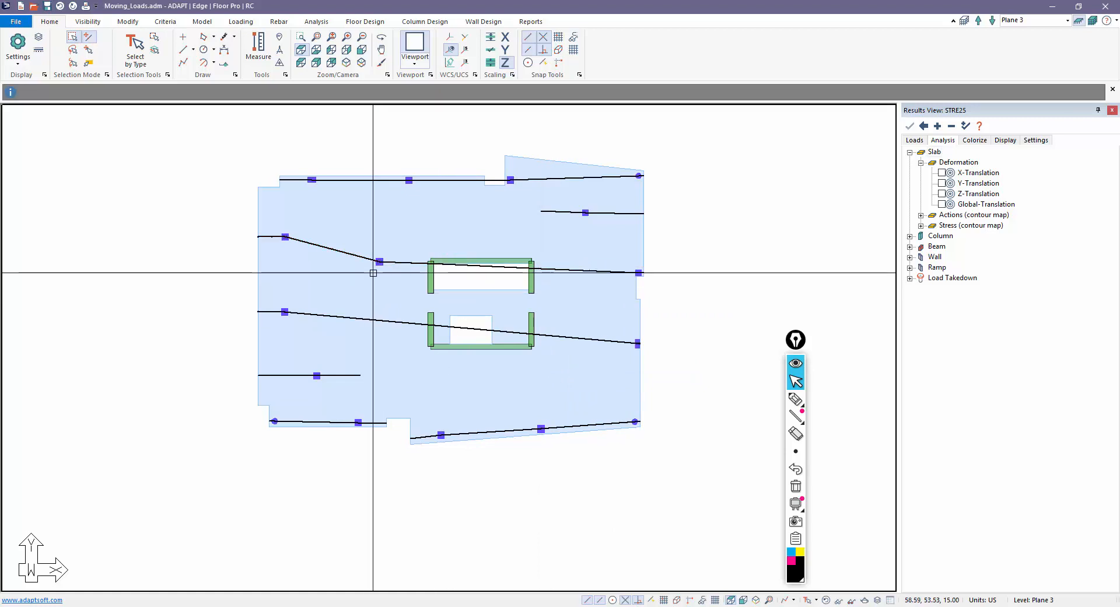
left_click(437, 263)
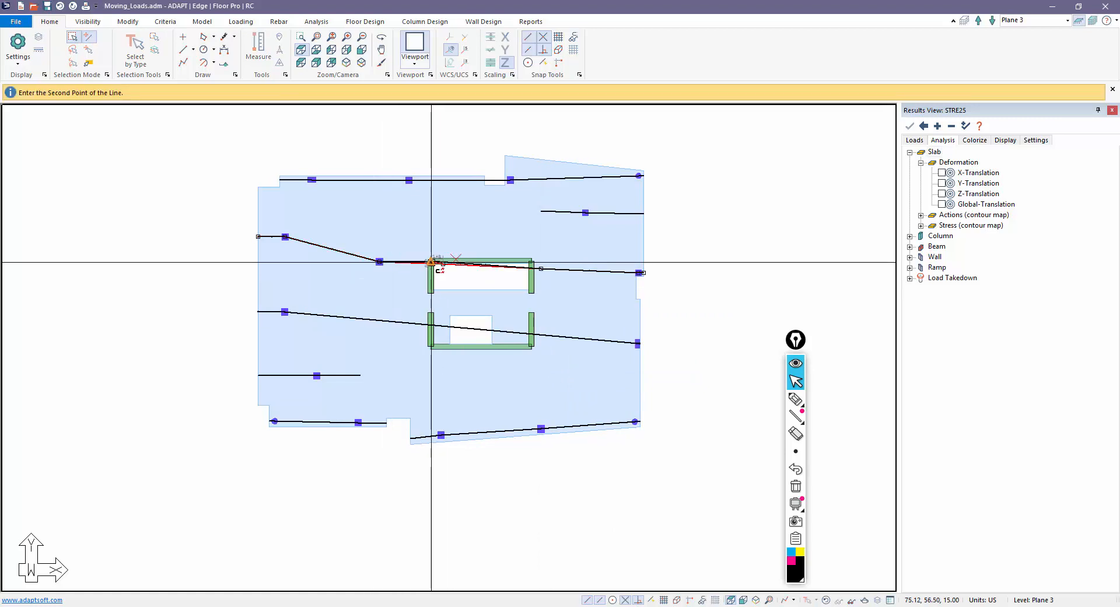
left_click(532, 262)
Step: Insert two vertices in the lower core support line, snap them to the ends of the lower core wall, and deselect the line
right_click(470, 328)
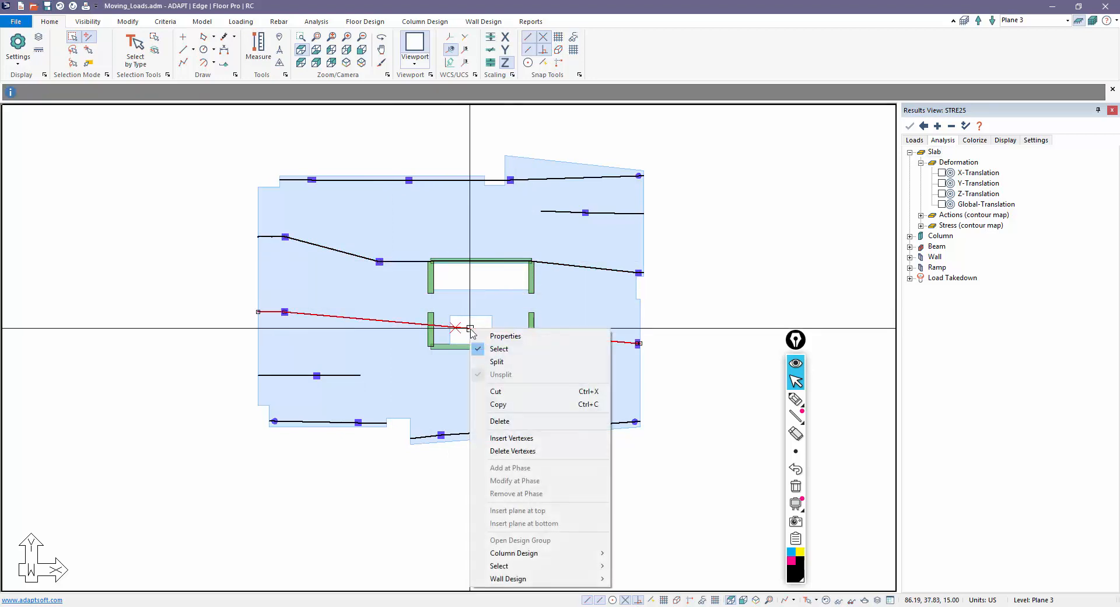
left_click(502, 437)
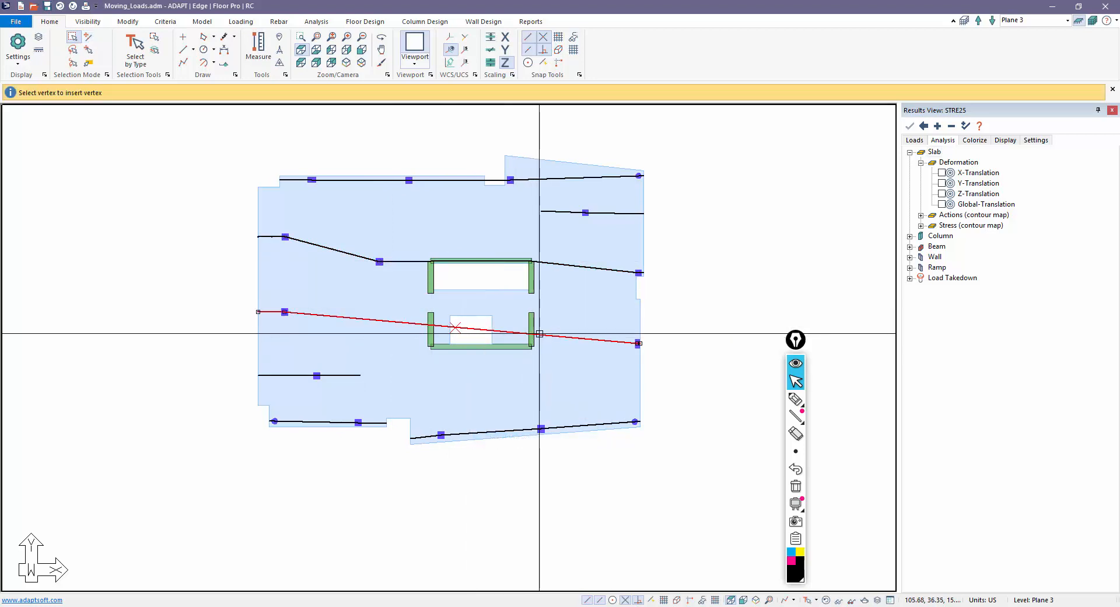
left_click(428, 324)
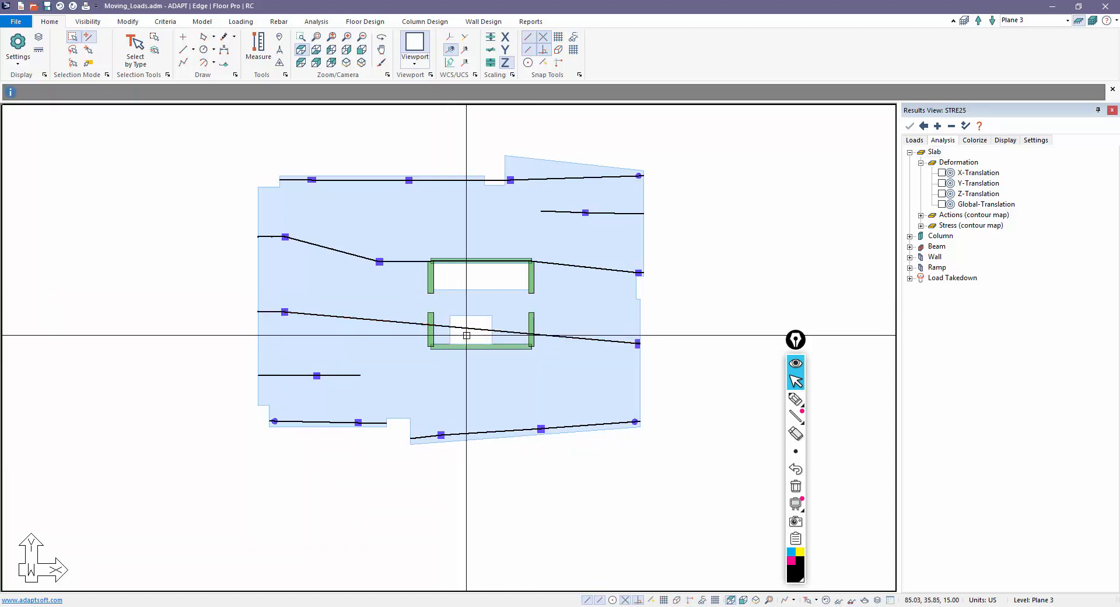
left_click(466, 331)
left_click(422, 324)
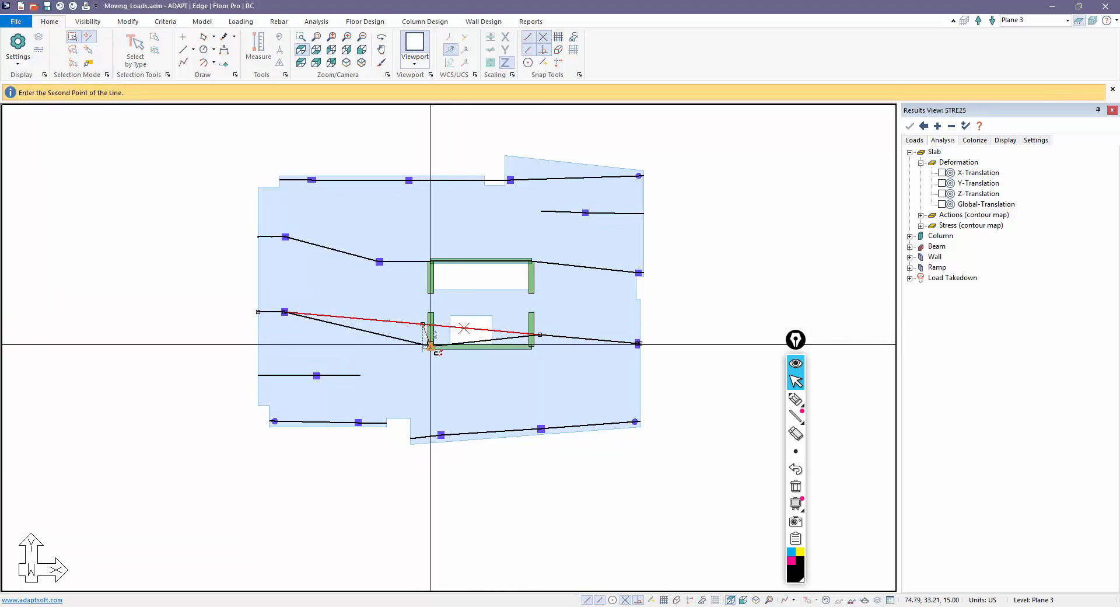
left_click(430, 346)
left_click(540, 334)
left_click(531, 346)
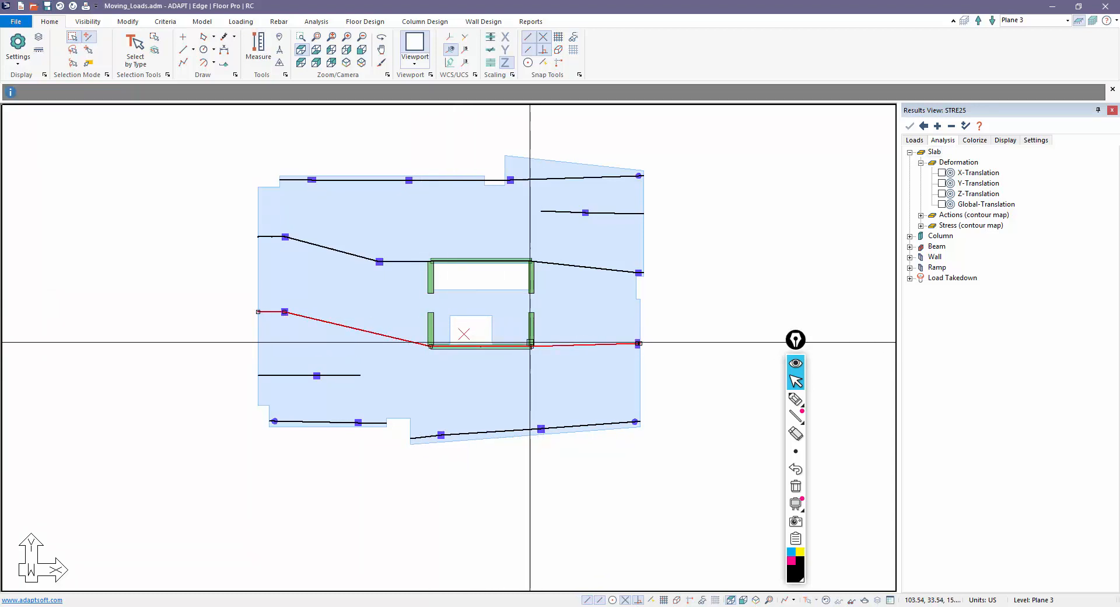
key("Escape")
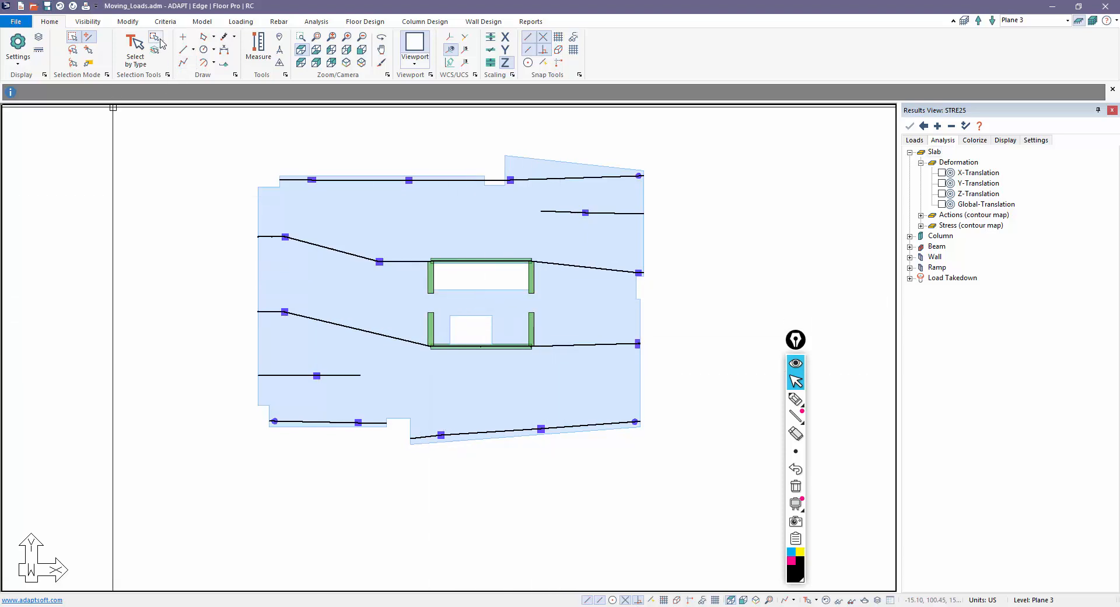
Step: Draw two horizontal strip splitters just inside the upper and lower core walls, each extending slightly past the side walls
left_click(236, 23)
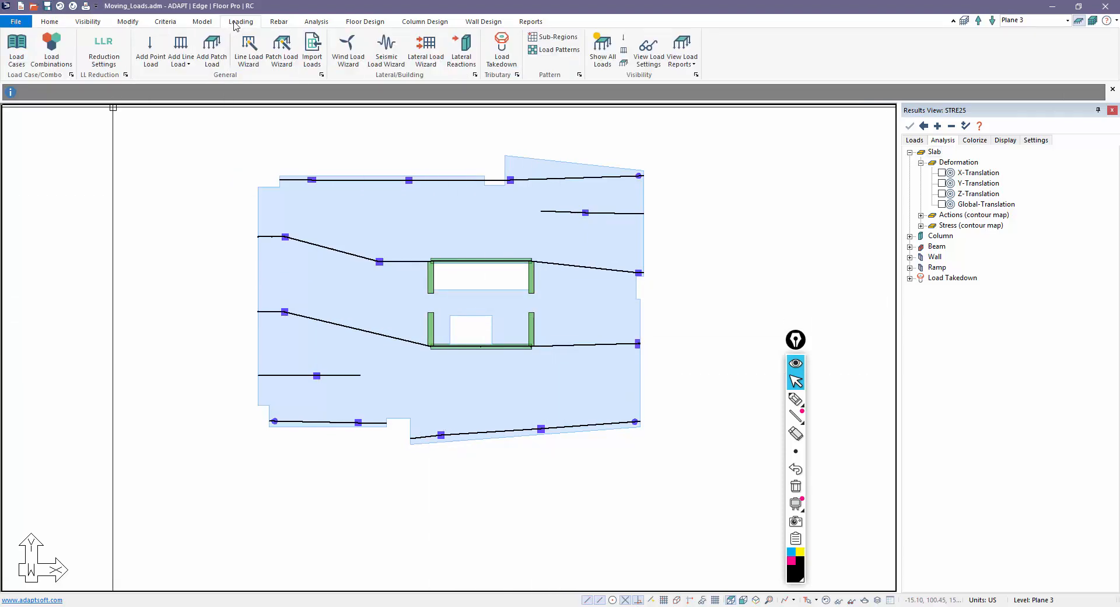
left_click(359, 21)
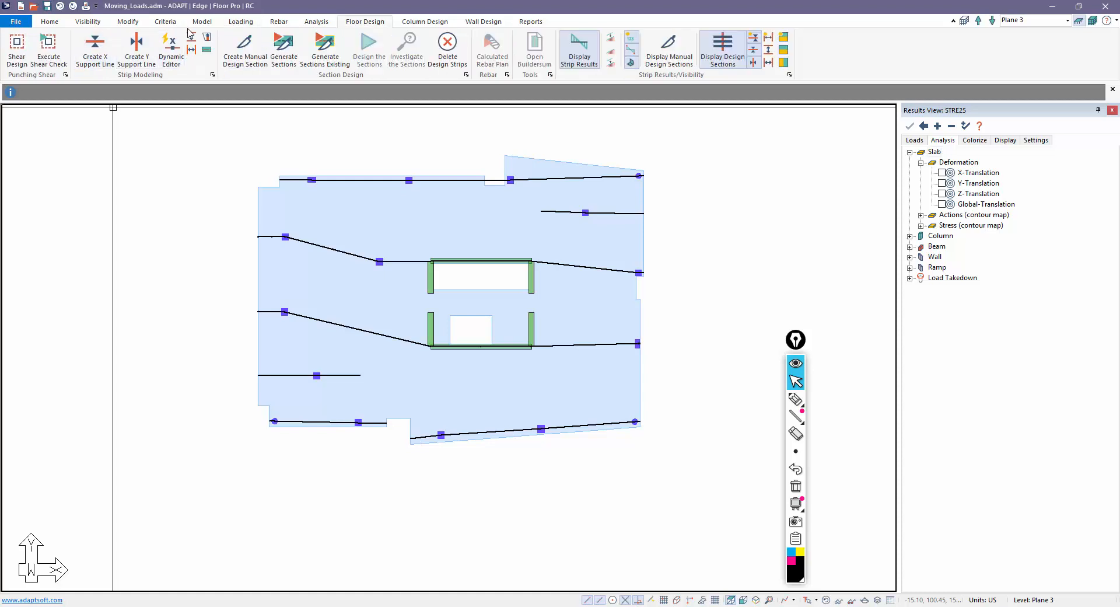
left_click(191, 50)
scroll(429, 262, "up", 3)
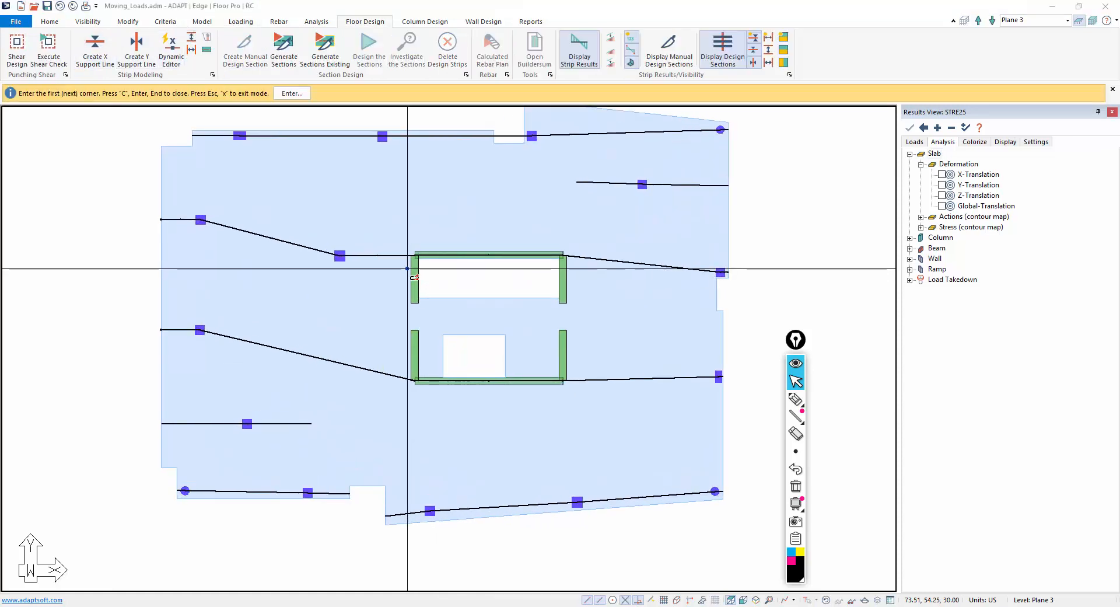
left_click(403, 264)
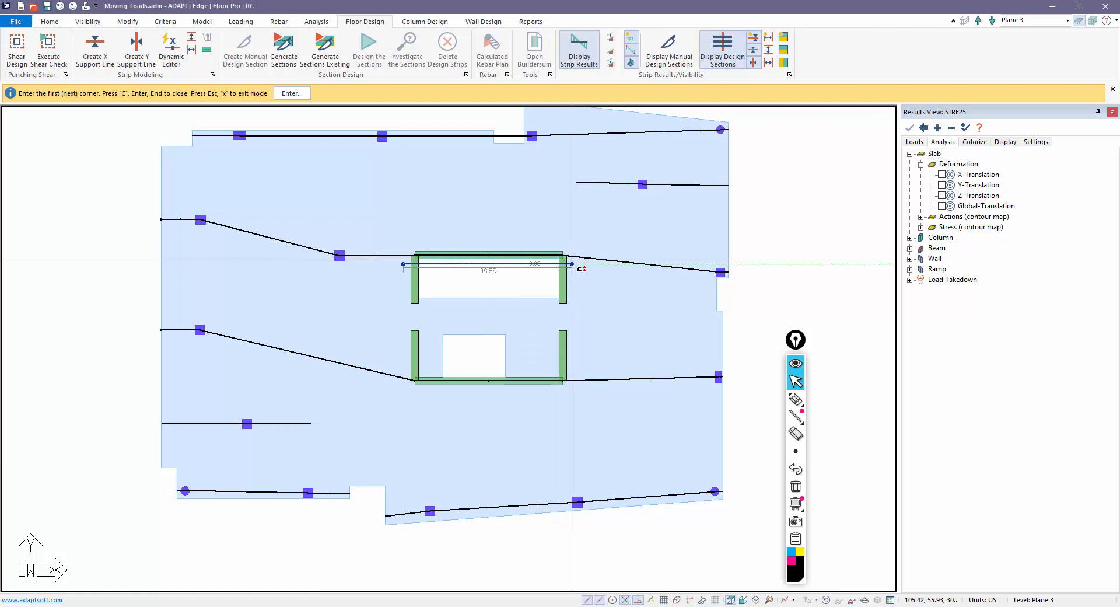
left_click(571, 263)
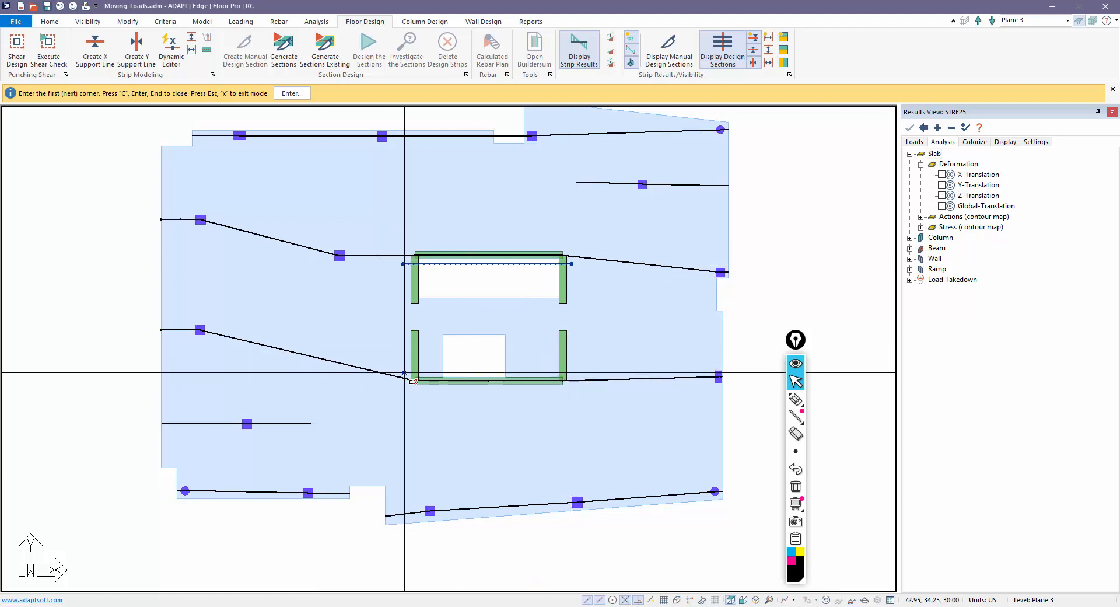
left_click(571, 372)
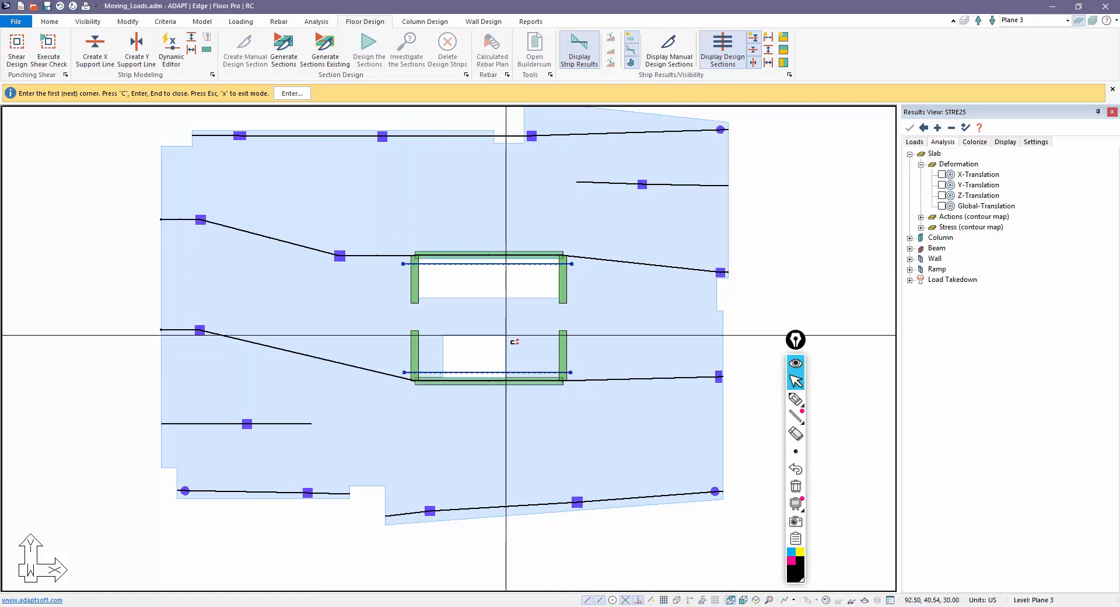
Step: End splitter drawing and generate the design sections for the Plane 3 slab, accepting the clearing of existing strip modeling
scroll(502, 404, "down", 2)
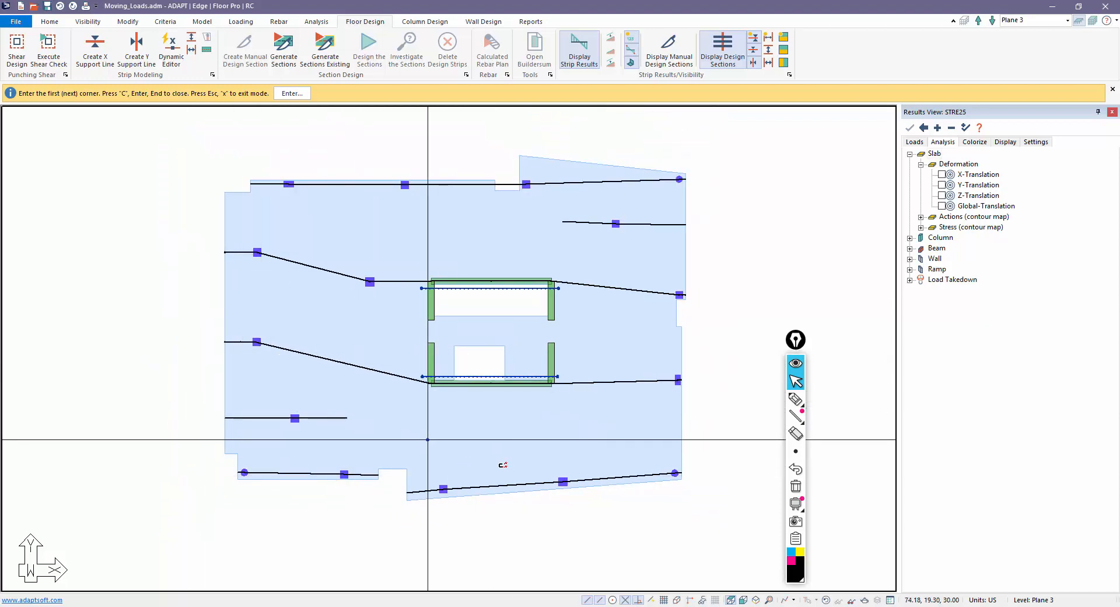
right_click(812, 171)
left_click(831, 179)
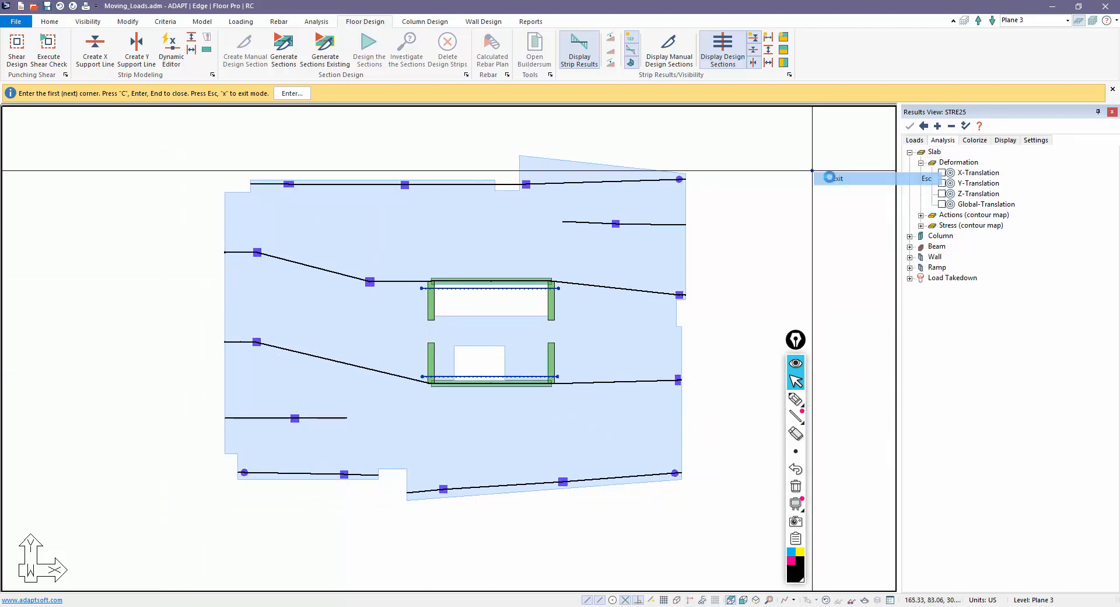
left_click(284, 59)
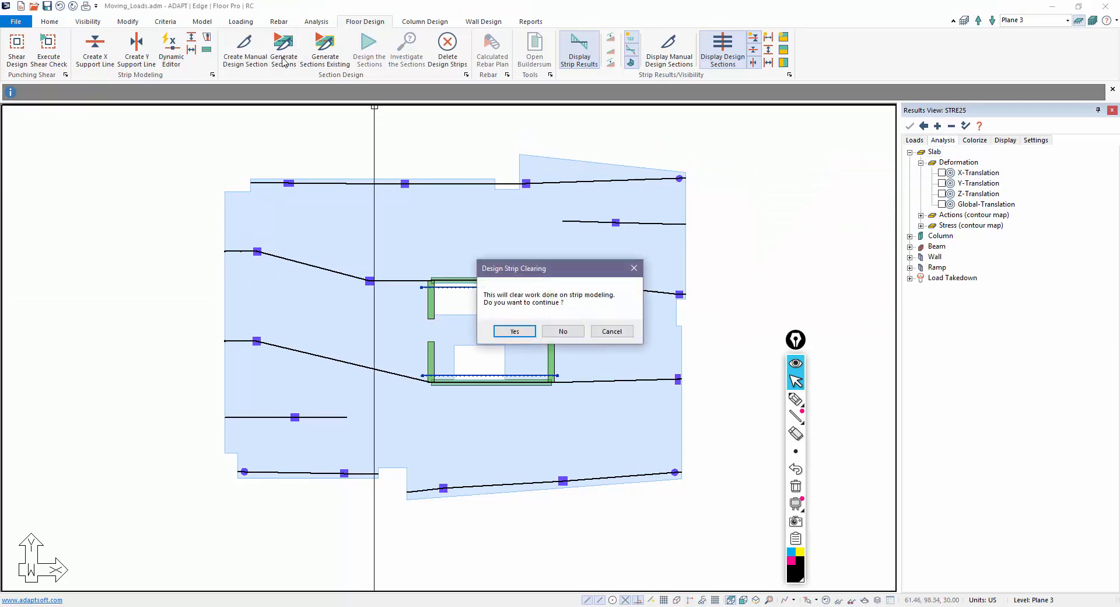
left_click(513, 330)
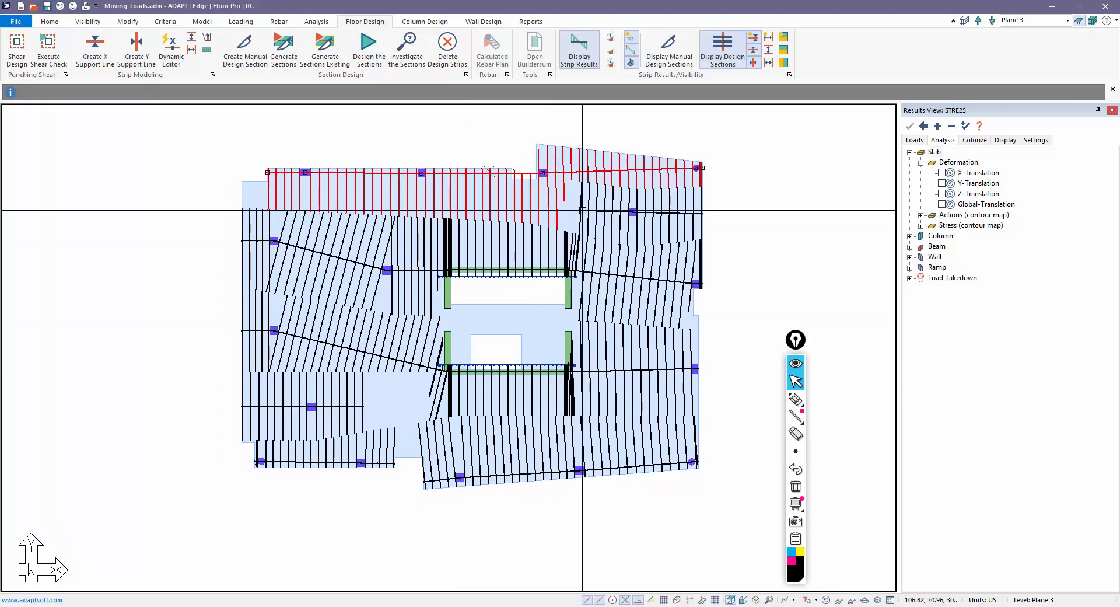
Step: Check the generated X-direction design strips one by one, including those along the upper and lower core walls
left_click(578, 222)
left_click(551, 250)
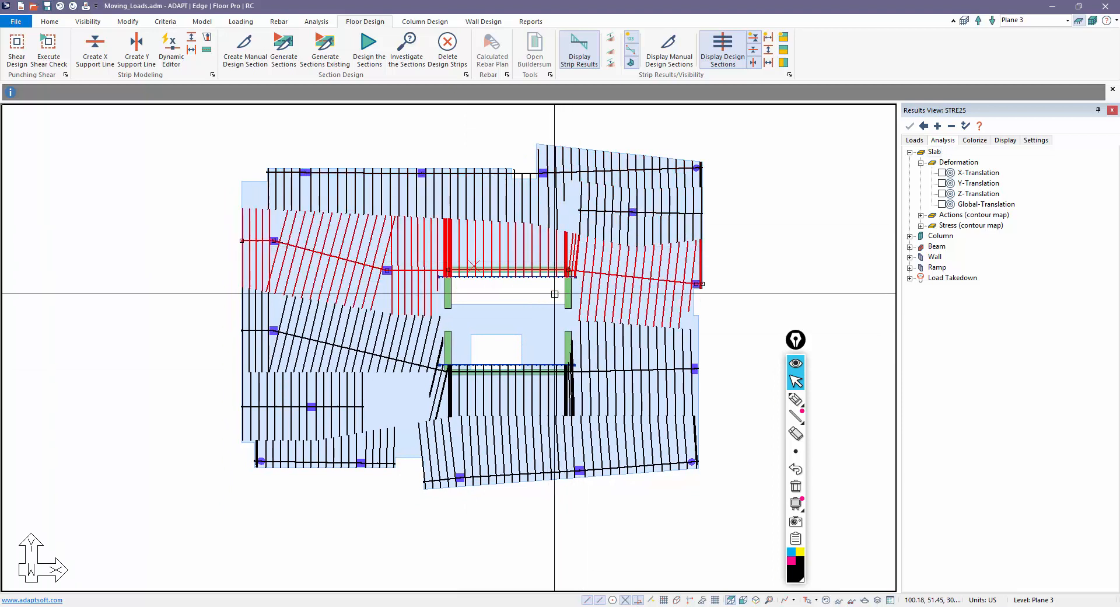
left_click(409, 353)
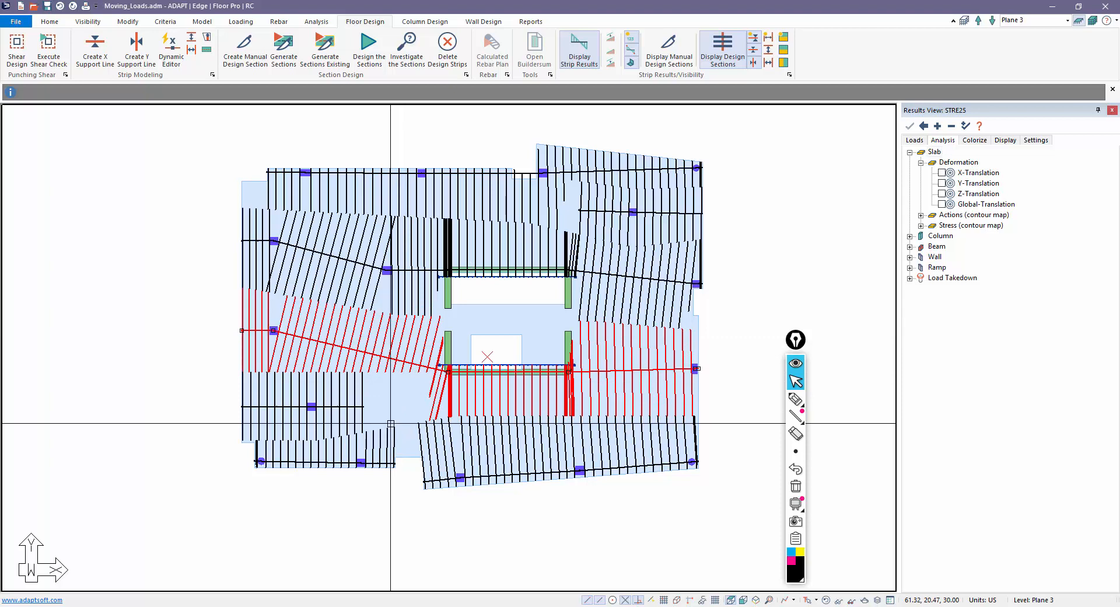
Step: Clear the strip selection, design the sections, and save the design results
left_click(223, 409)
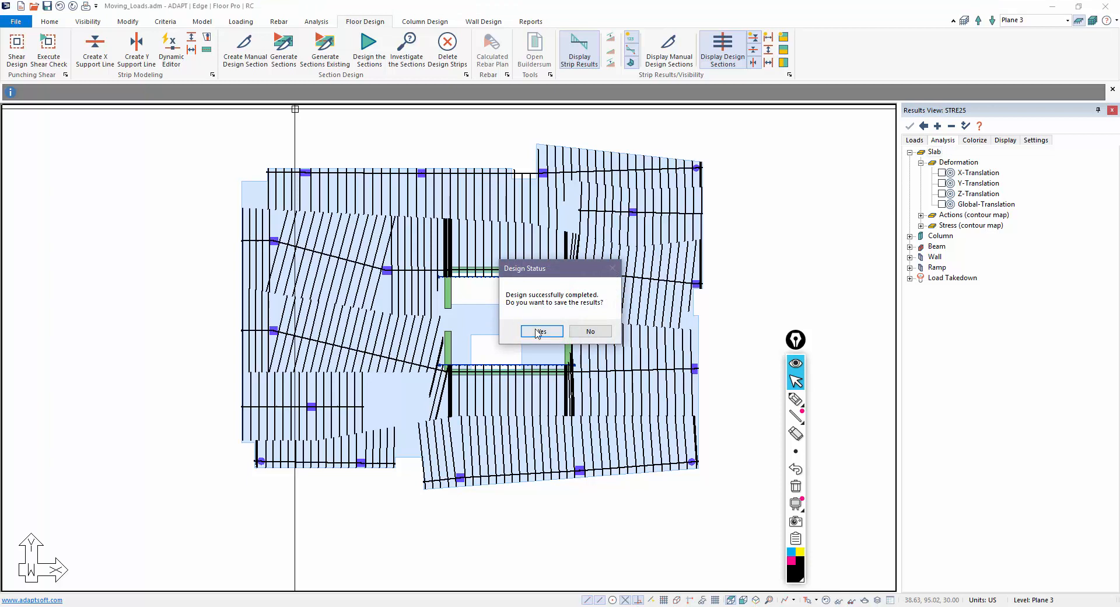
left_click(538, 332)
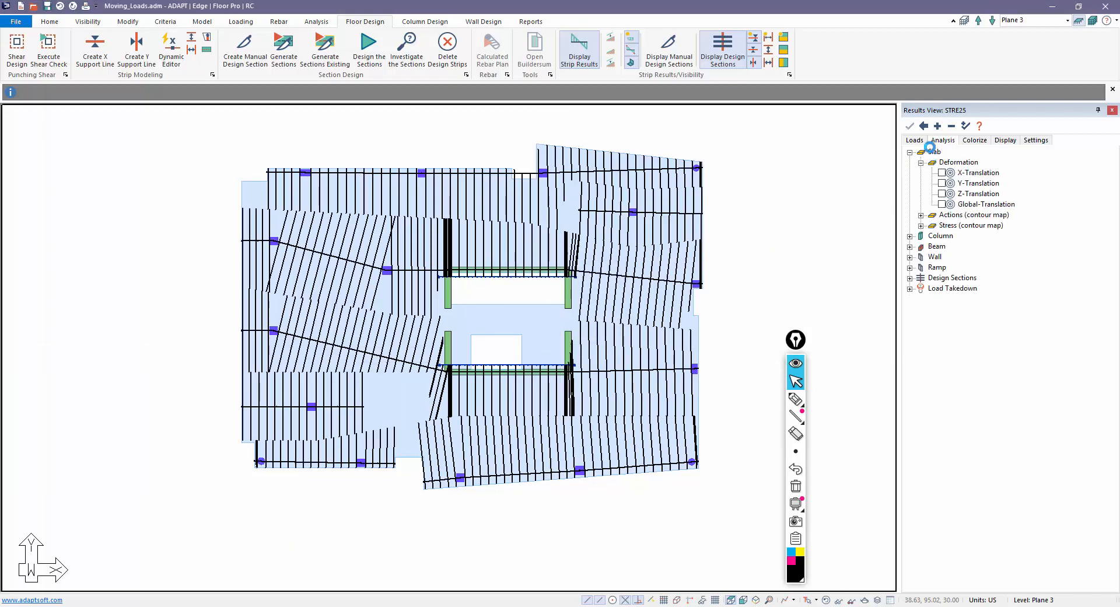
Step: Set the results load combination to Envelope Strength
left_click(919, 144)
scroll(940, 229, "up", 10)
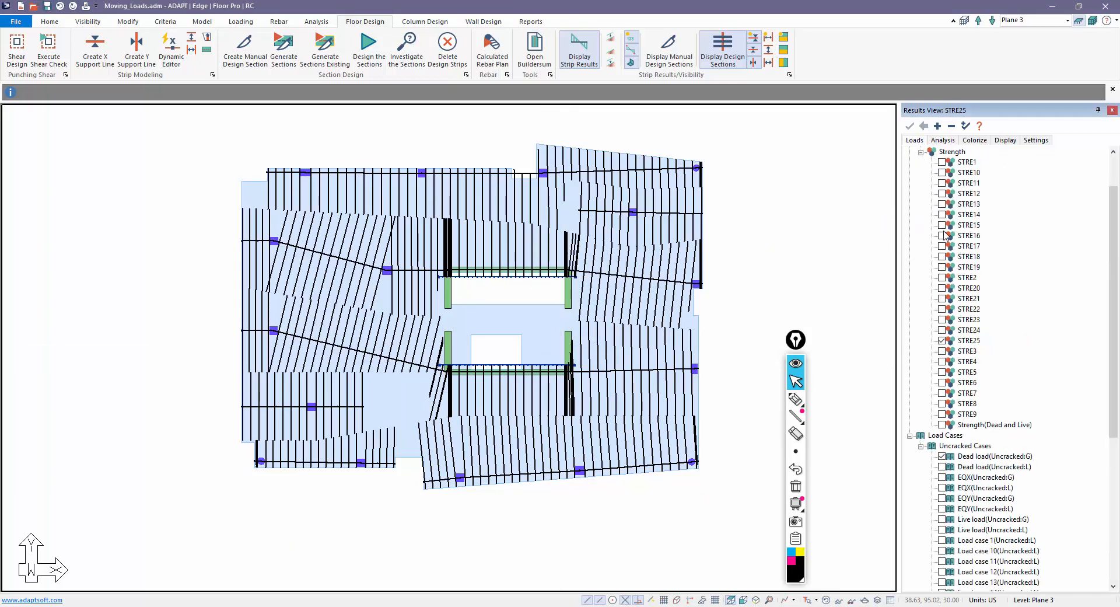
left_click(920, 204)
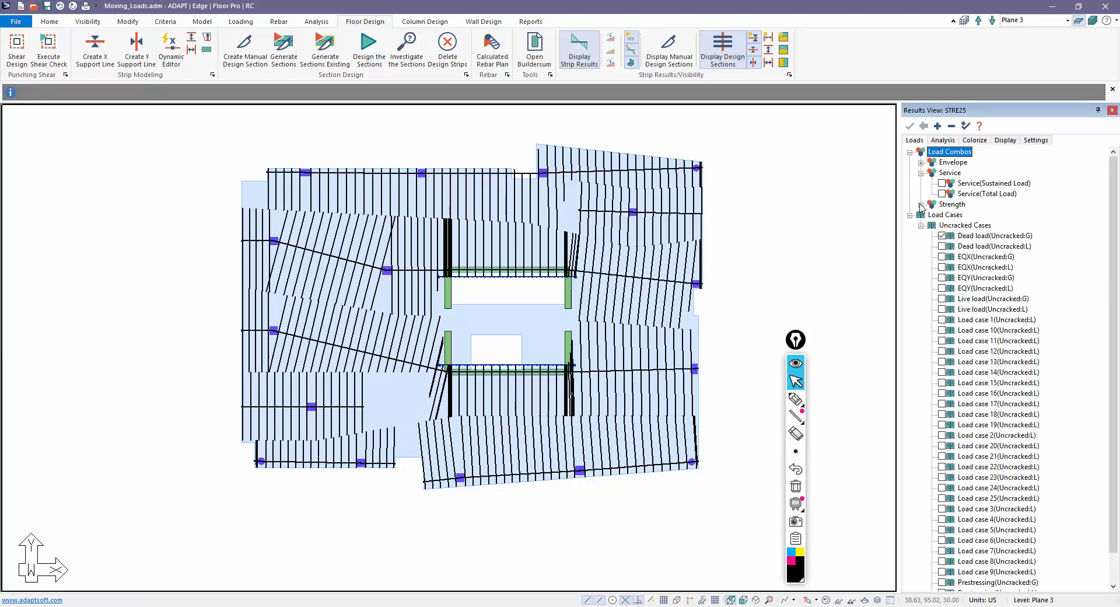
left_click(920, 204)
left_click(921, 204)
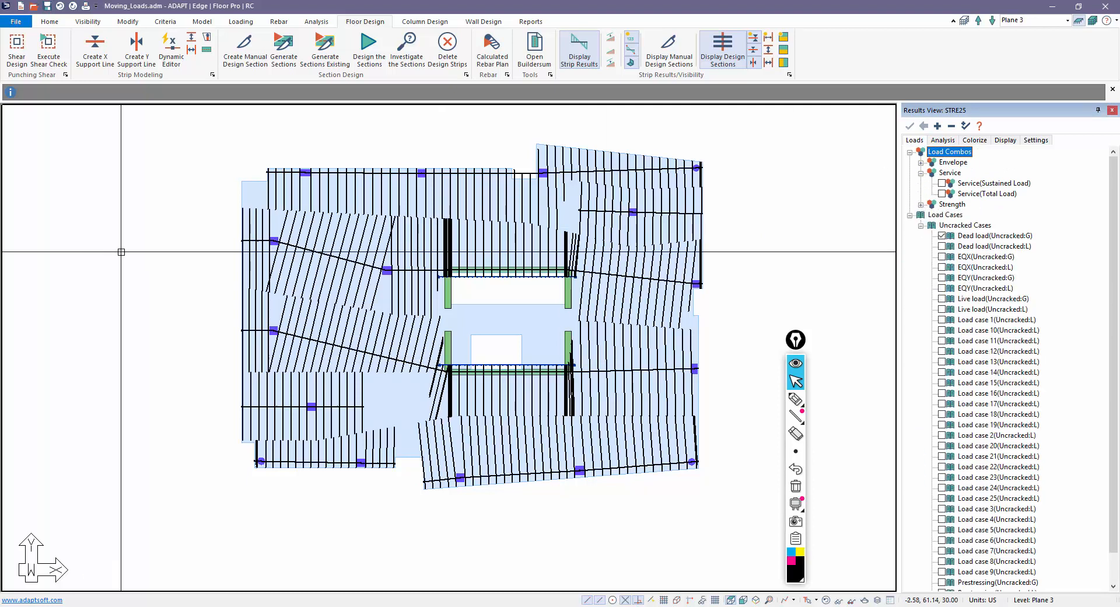
left_click(921, 162)
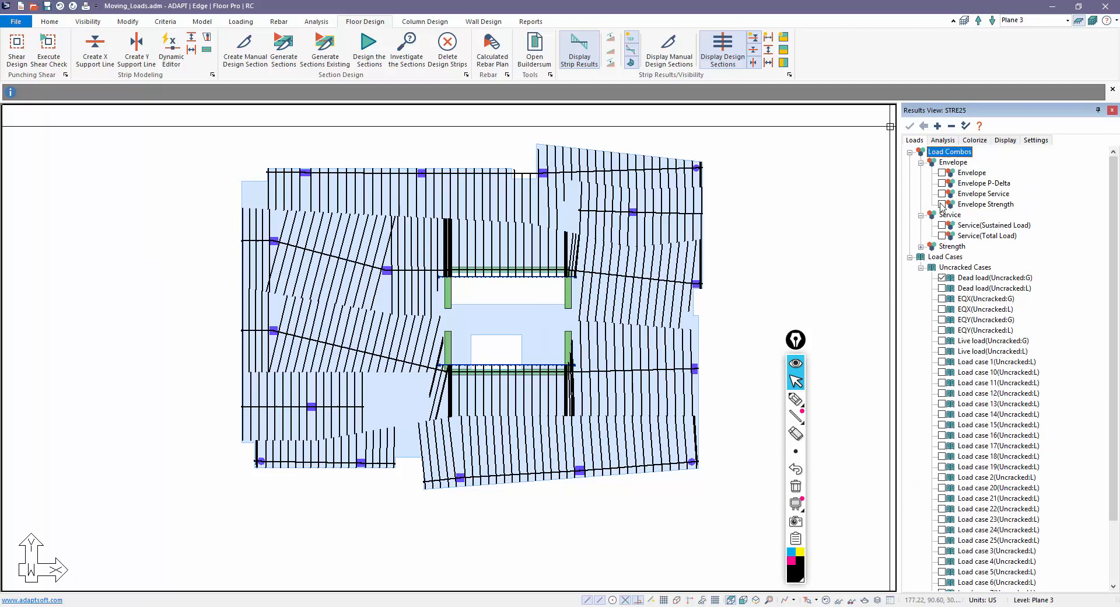
Step: Display the bending action diagrams of the design sections along the support lines
left_click(941, 140)
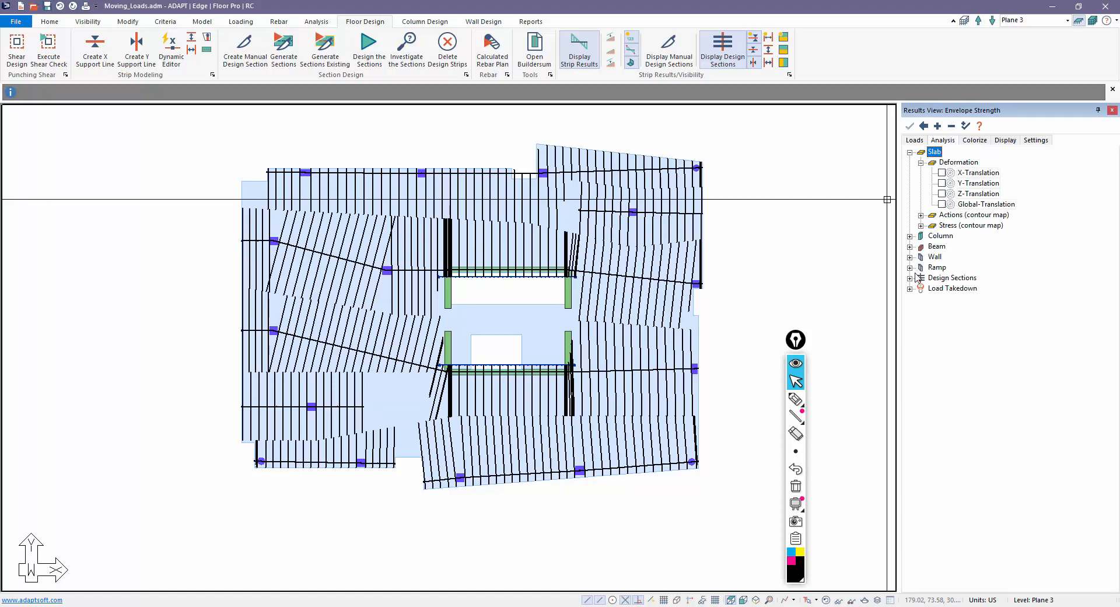
left_click(910, 278)
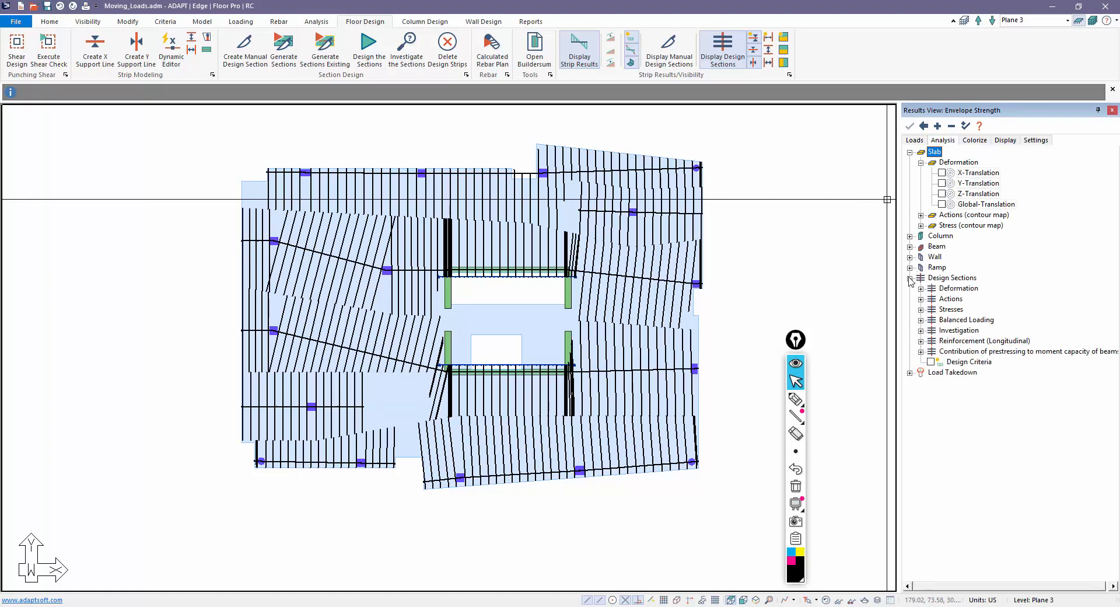
left_click(921, 298)
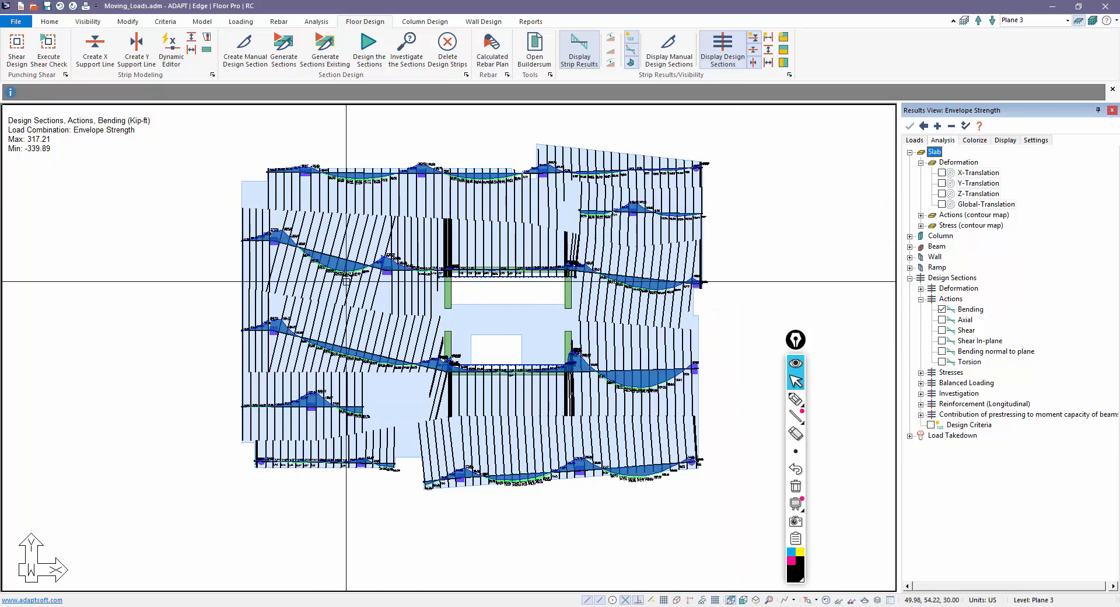
middle_click_drag(701, 350, 711, 305)
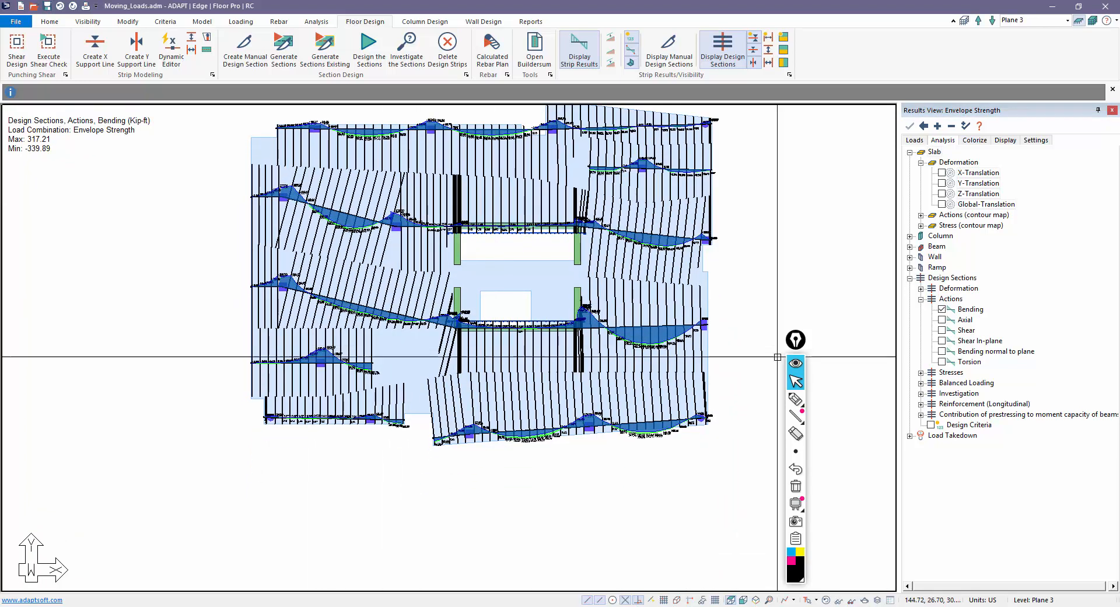
middle_click_drag(792, 238, 797, 268)
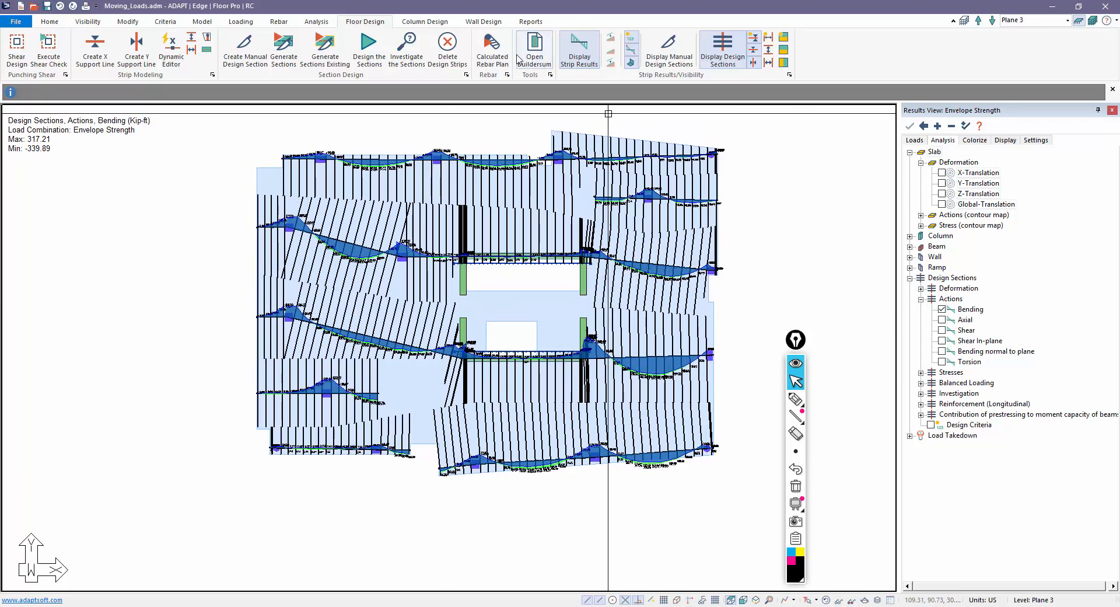
Step: Generate the calculated rebar plan for Envelope Strength, with calculated bar lengths and bars oriented along support lines
left_click(489, 52)
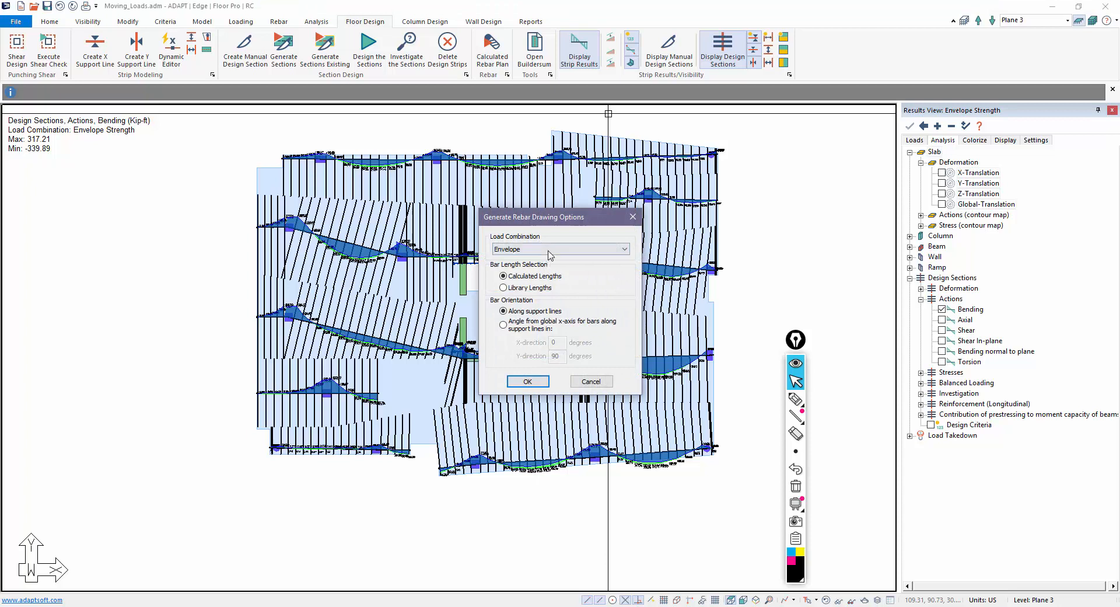
left_click(550, 250)
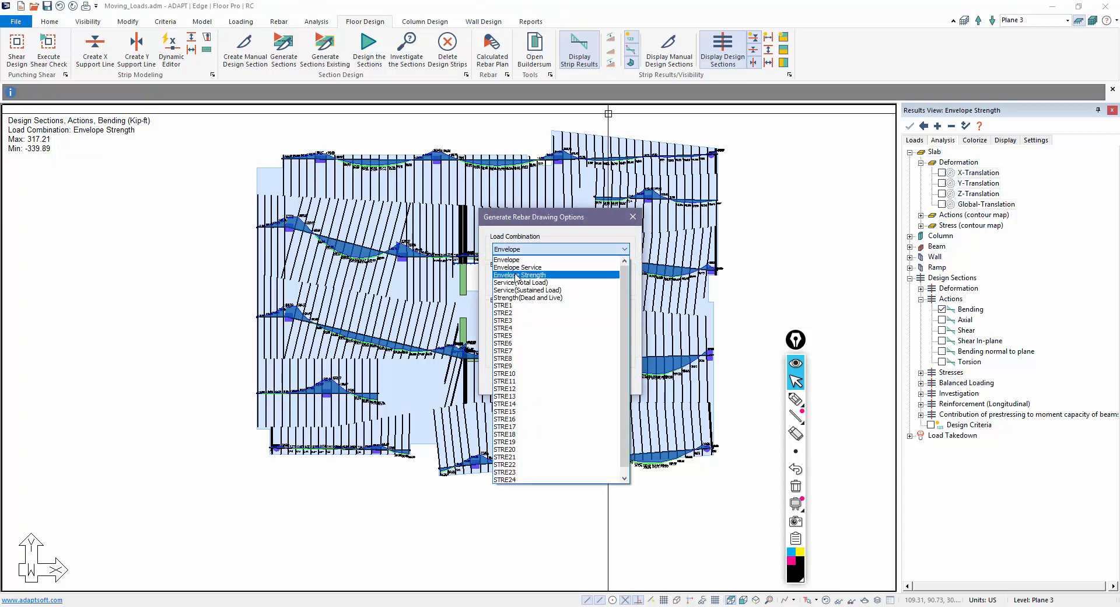
left_click(516, 275)
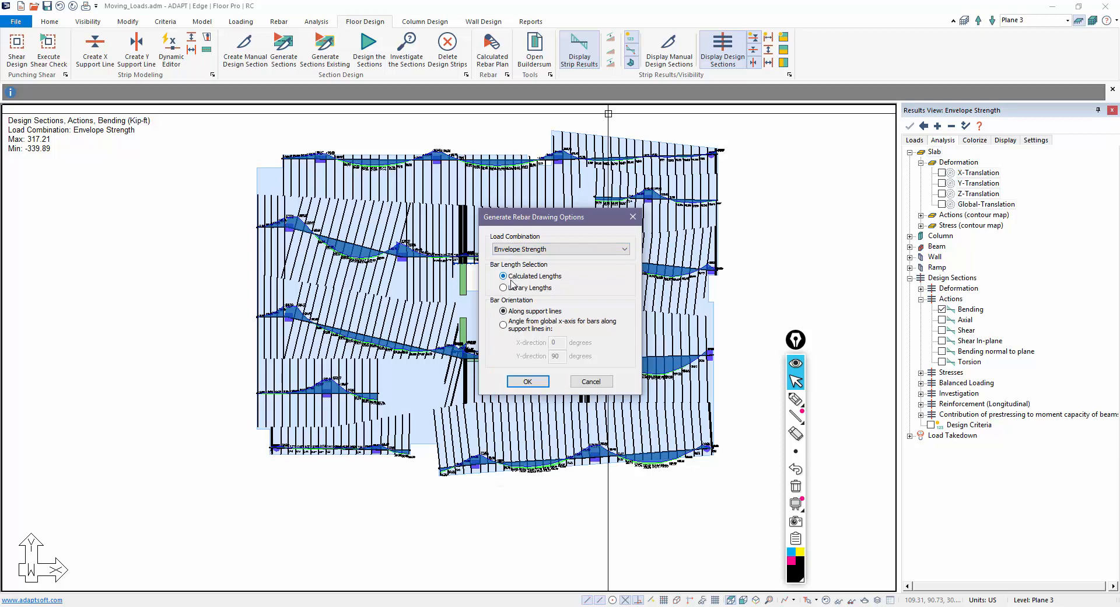
left_click(528, 381)
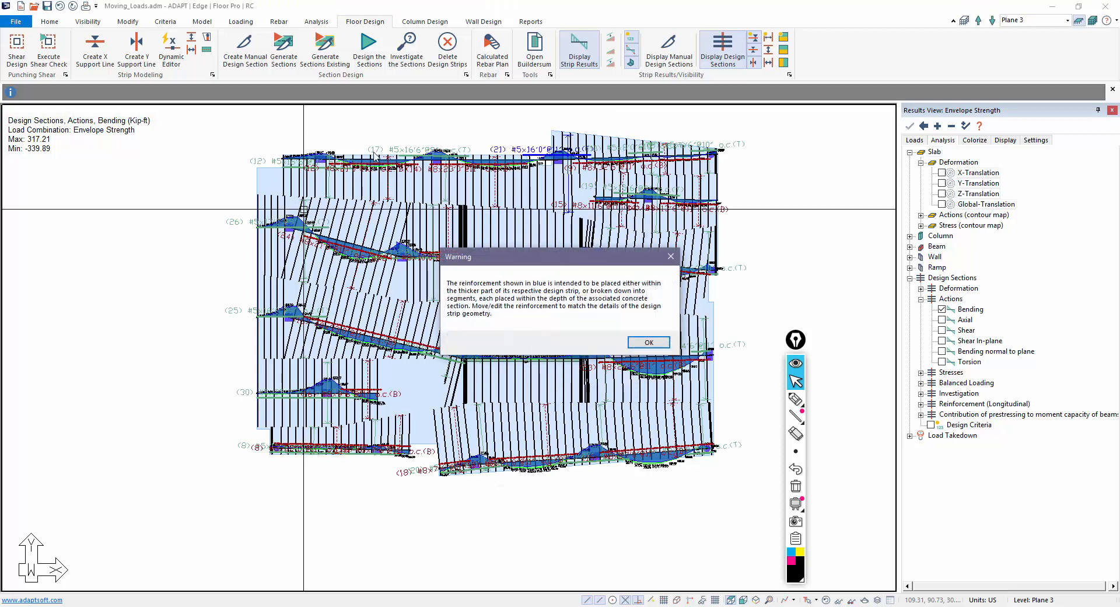
left_click(646, 343)
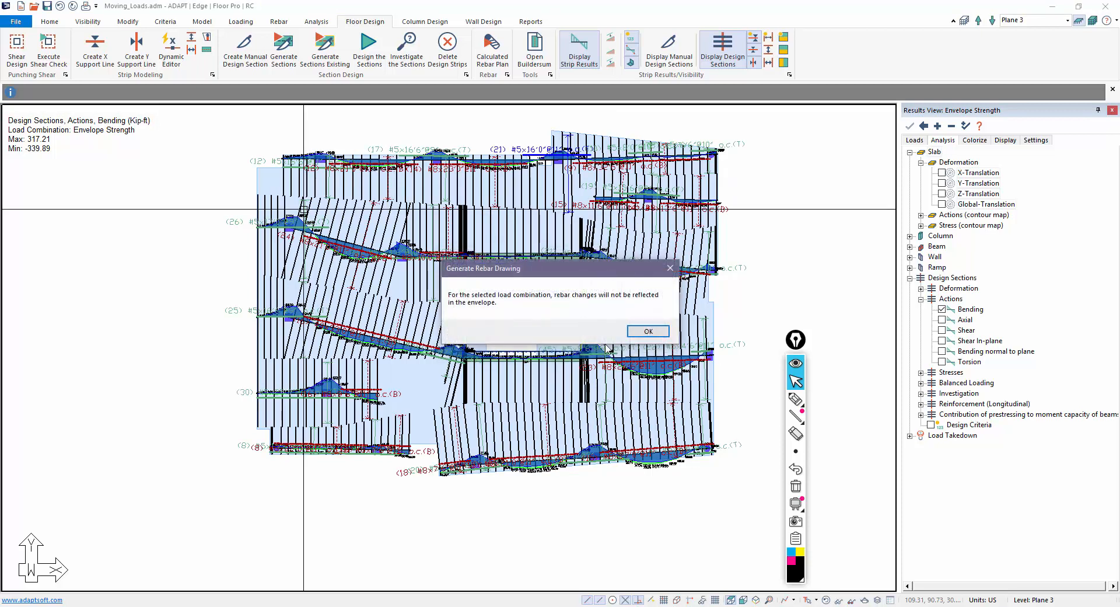
left_click(650, 331)
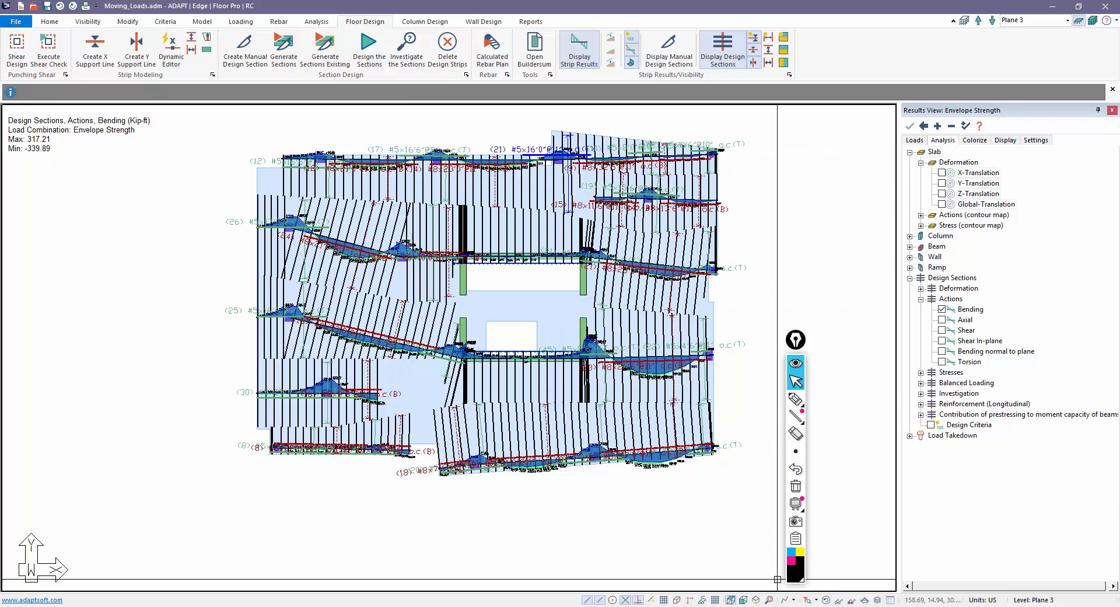
Step: Reset the display to hide the rebar drawing and show the design sections with their bending diagrams again
left_click(826, 599)
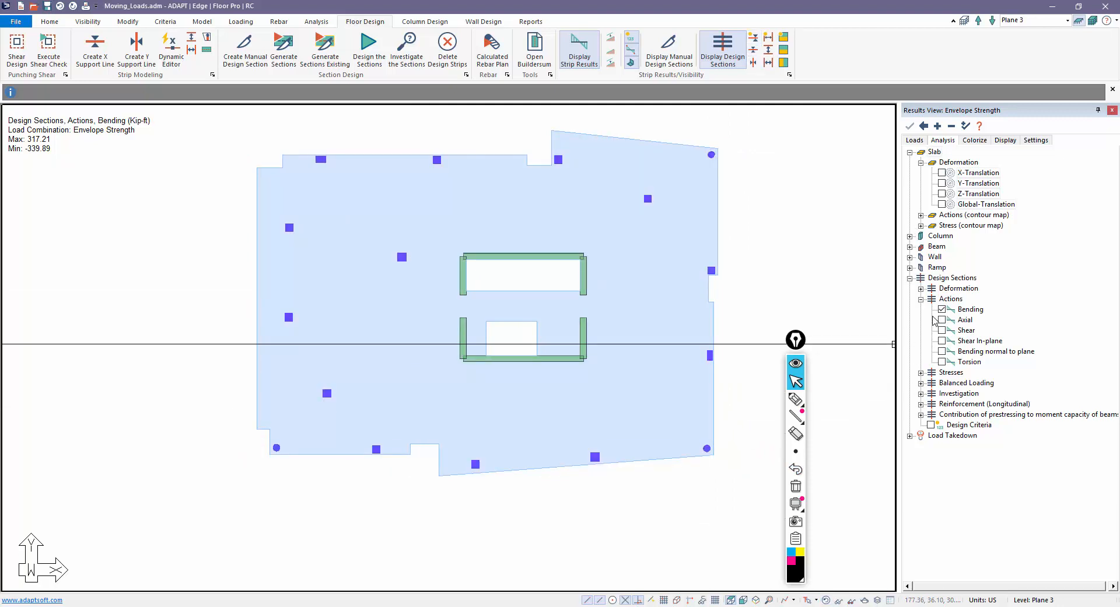
left_click(738, 57)
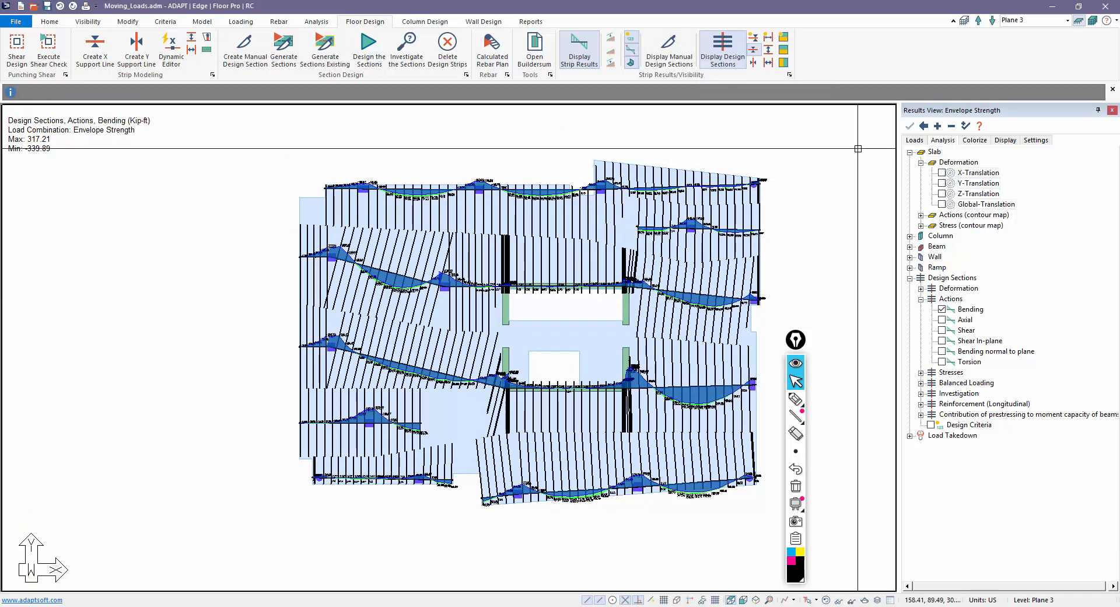
Step: Switch the bending results to strength combination STRE1 and examine the moments on the upper-left strips
left_click(914, 140)
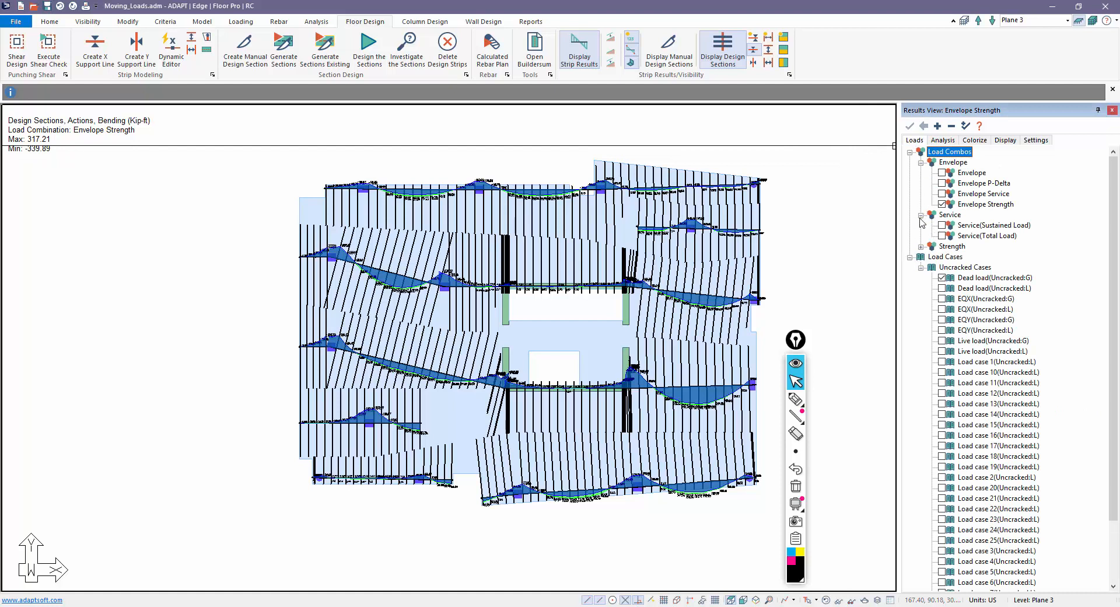
left_click(921, 246)
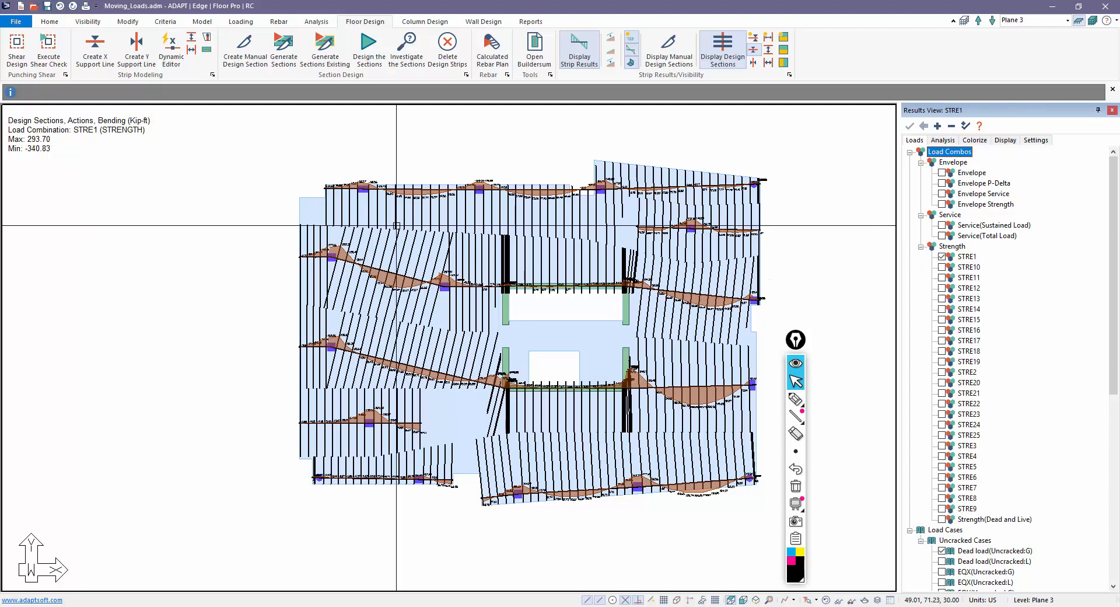
scroll(448, 209, "up", 1)
scroll(365, 188, "up", 6)
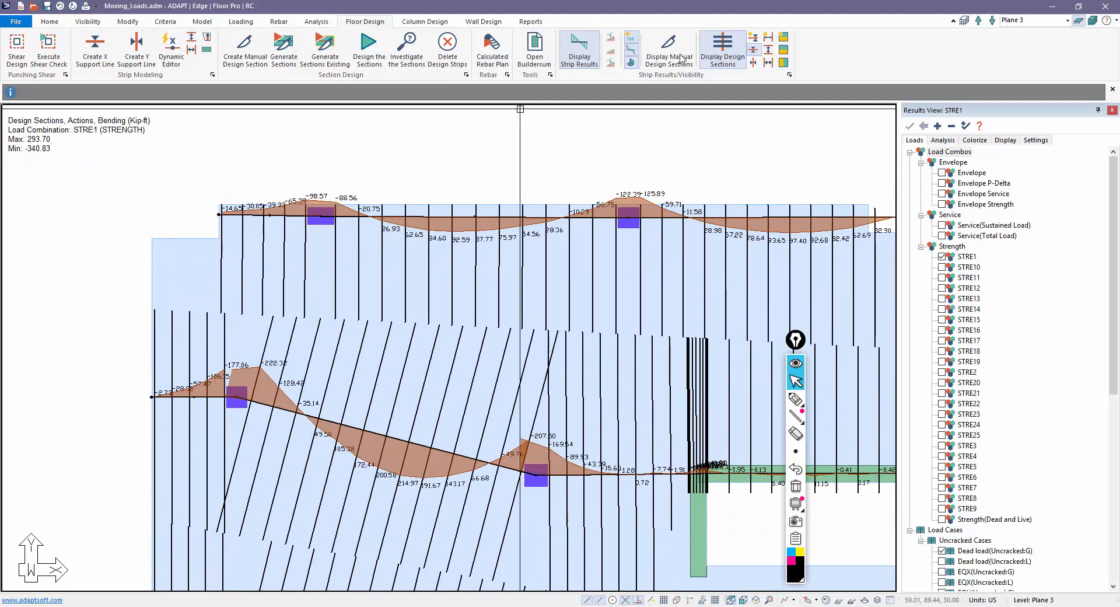
Step: Show only the point loads on the slab together with the strip bending results
left_click(255, 24)
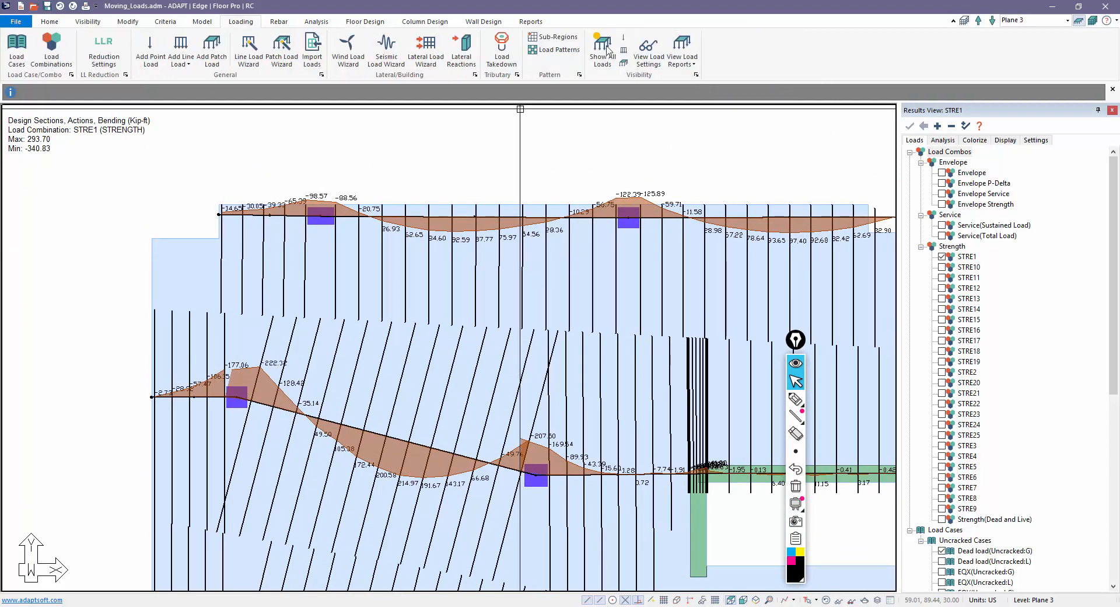
left_click(601, 52)
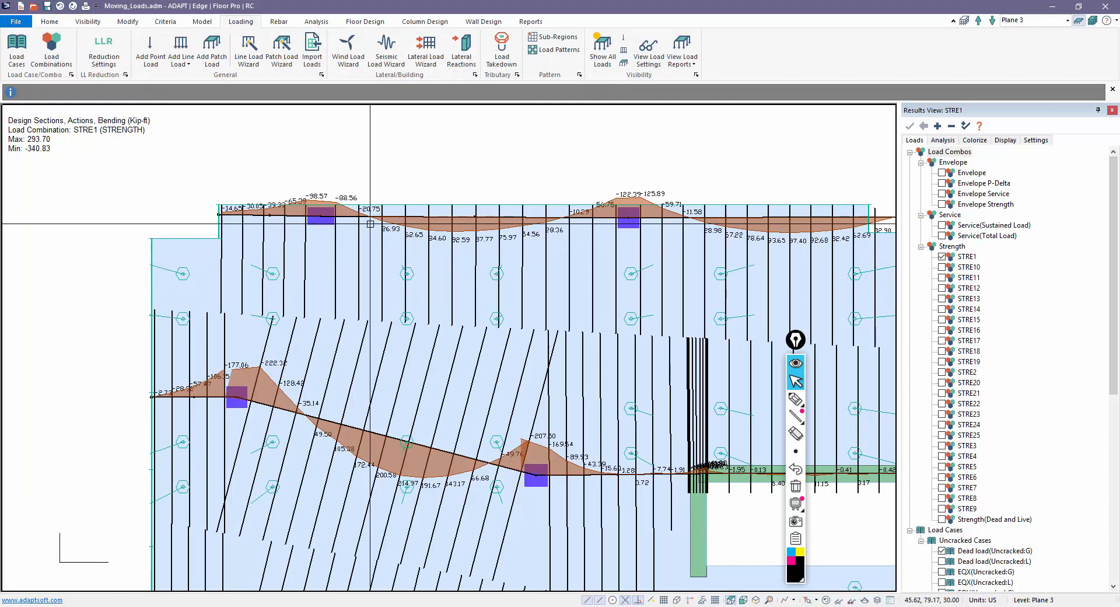
left_click(623, 36)
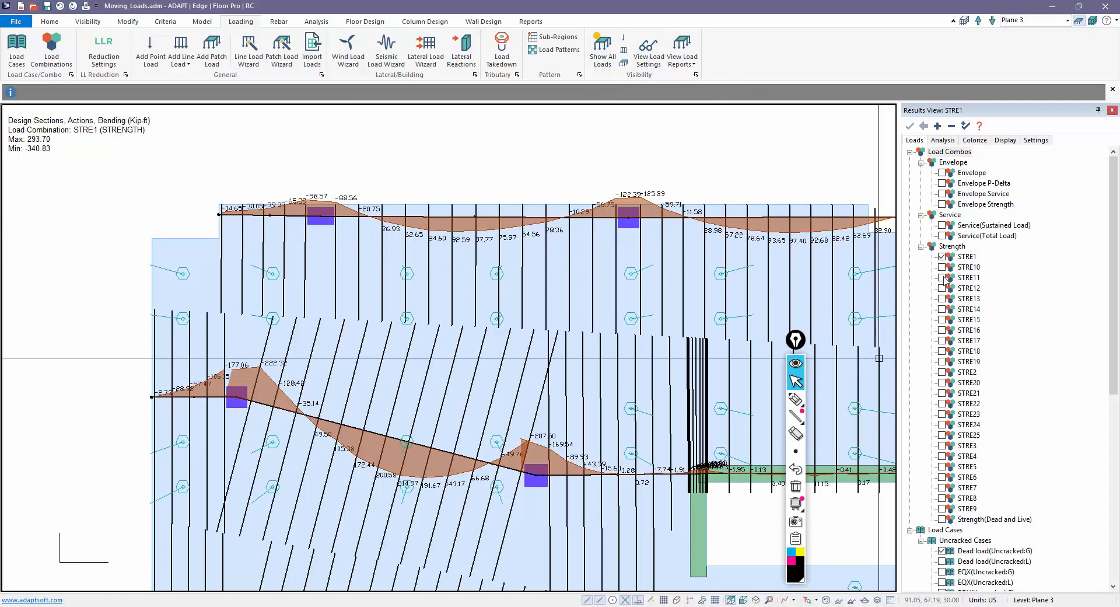
Step: Compare the strip bending diagrams across strength combinations STRE2, STRE3, STRE4 and STRE5 over the whole slab
left_click(942, 372)
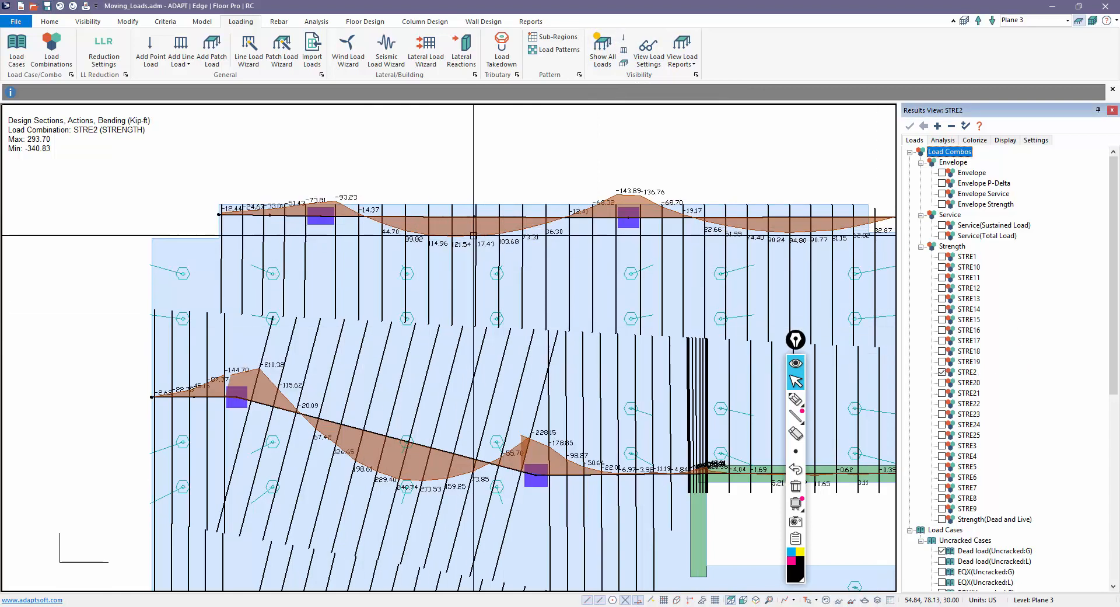
left_click(942, 446)
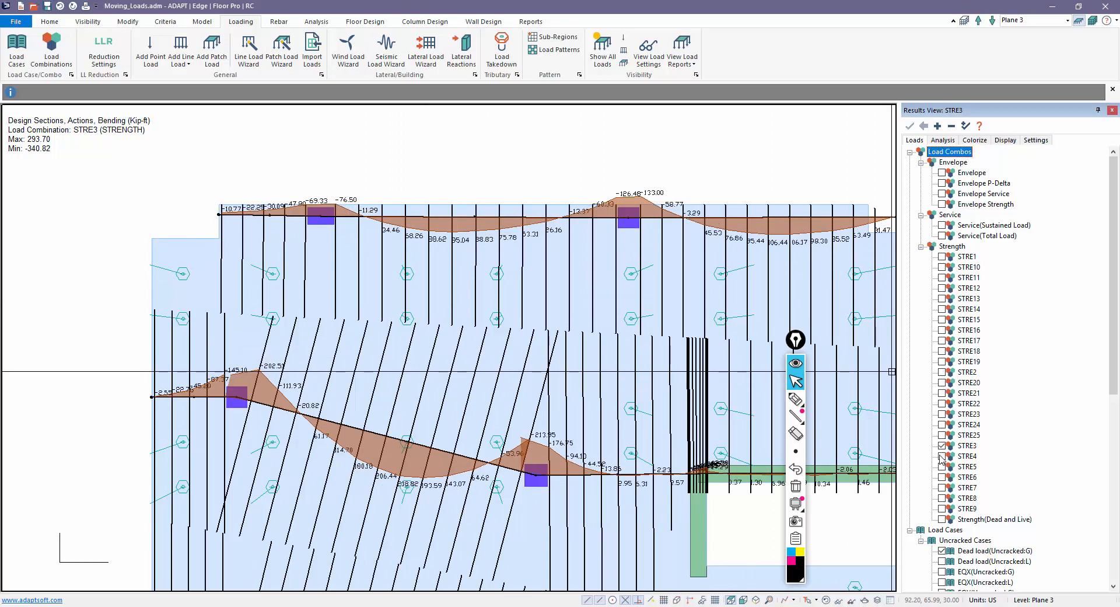
left_click(942, 456)
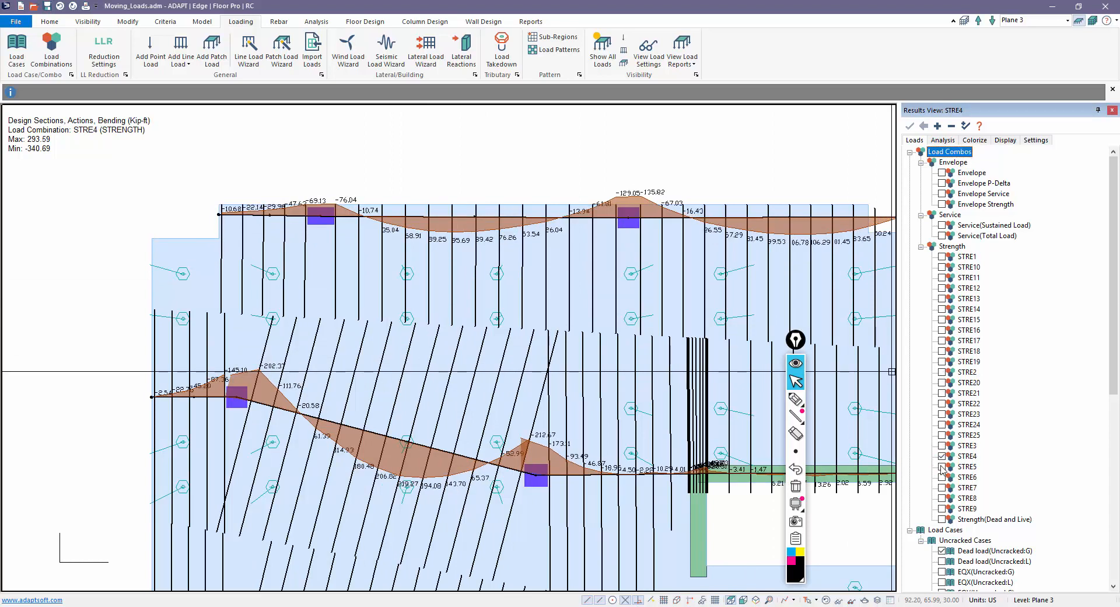
left_click(942, 467)
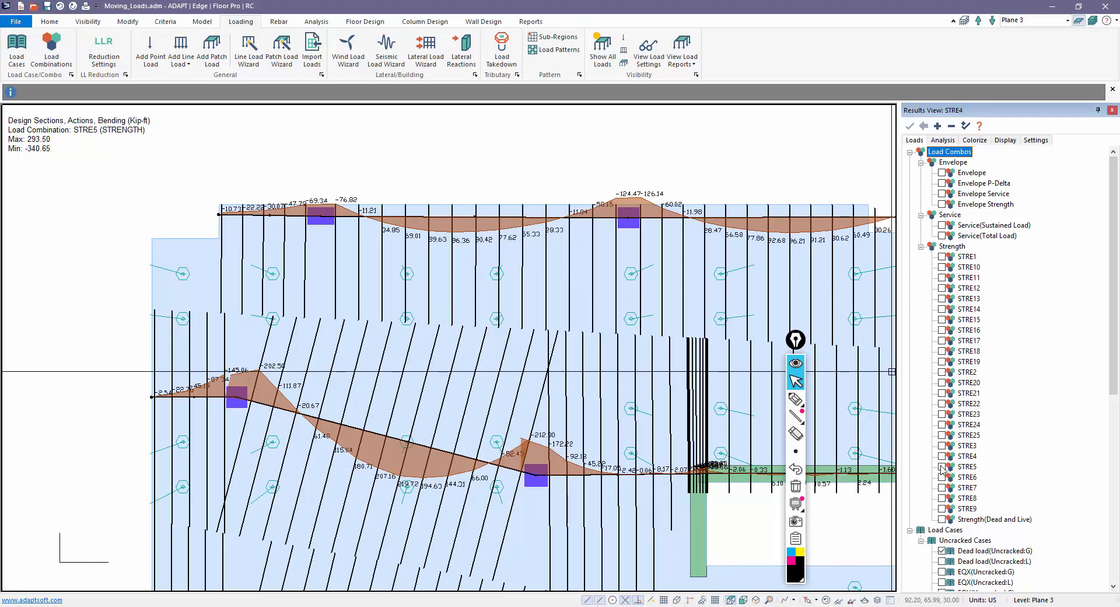
scroll(569, 385, "down", 5)
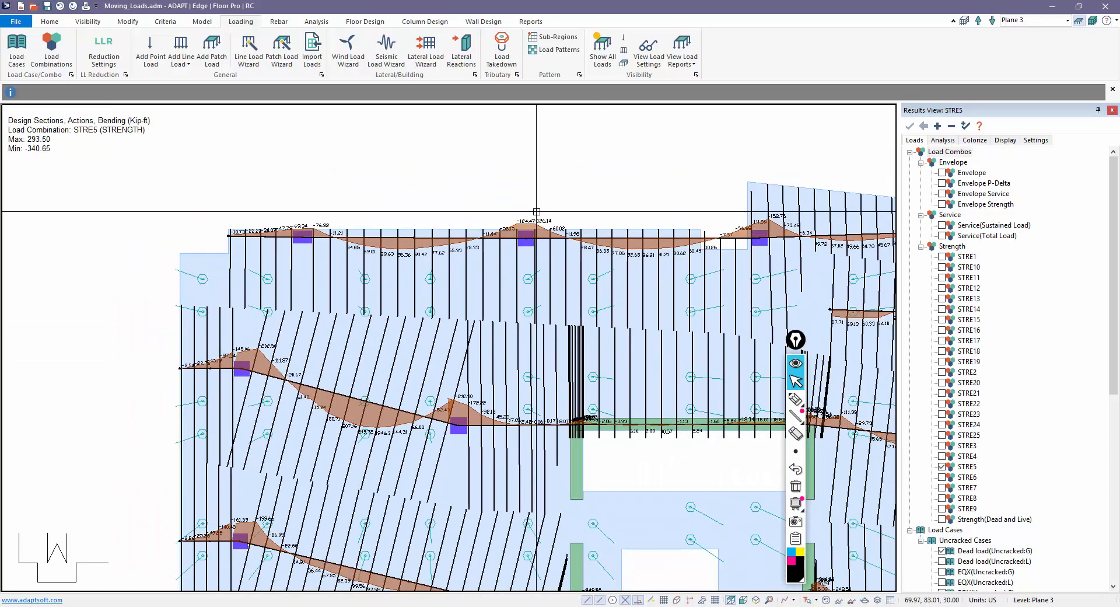
scroll(570, 385, "down", 4)
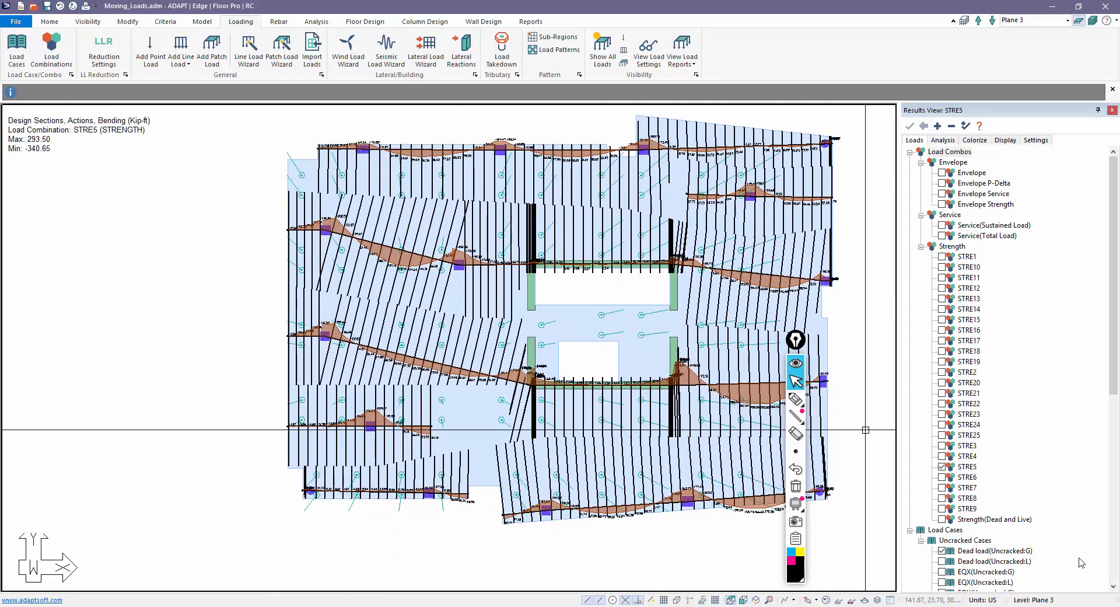
left_click(940, 468)
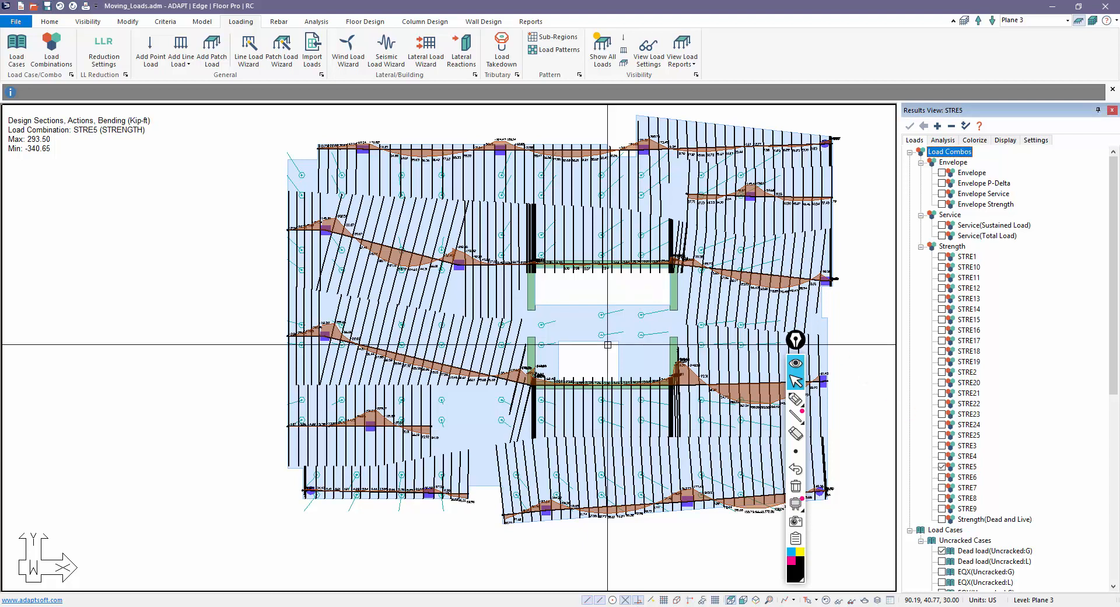
Step: Hide the point loads, design sections and strip bending diagrams, leaving only the slab, columns and walls
left_click(602, 50)
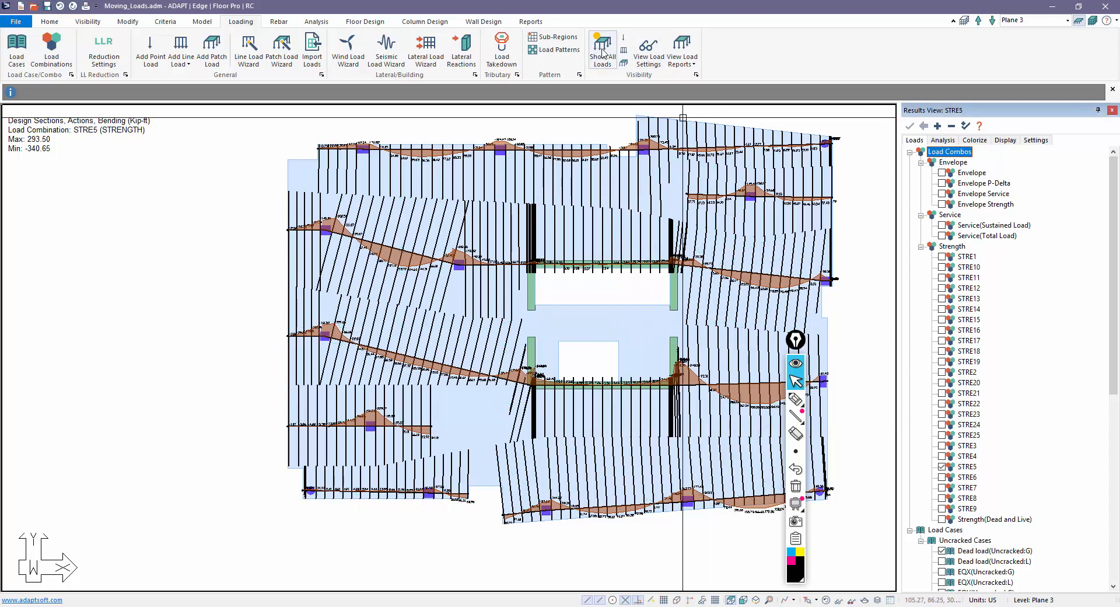
middle_click_drag(629, 320, 610, 335)
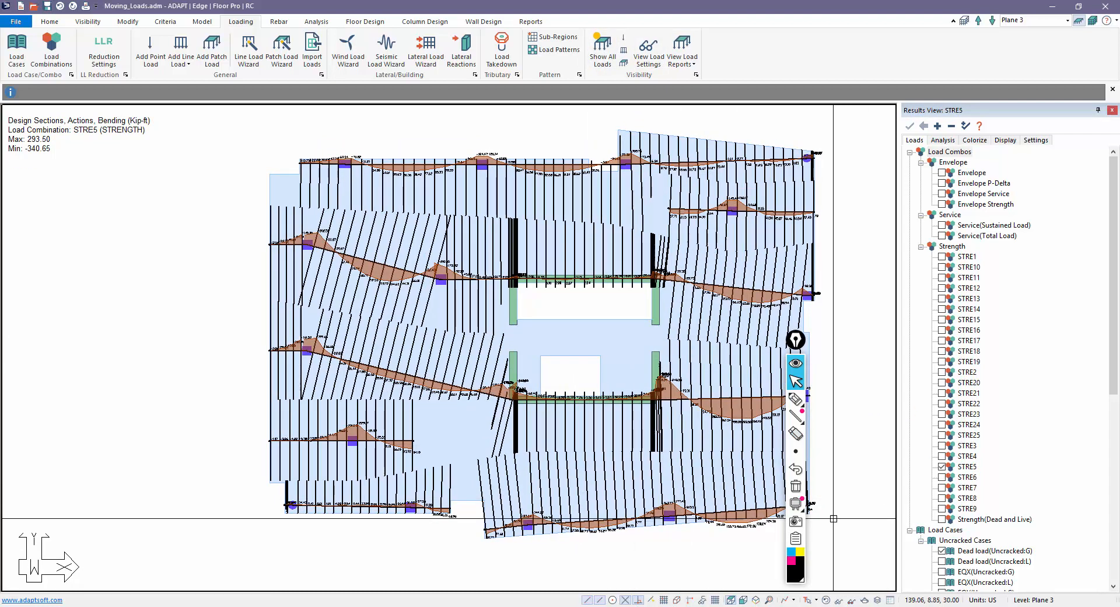
mouse_move(796, 399)
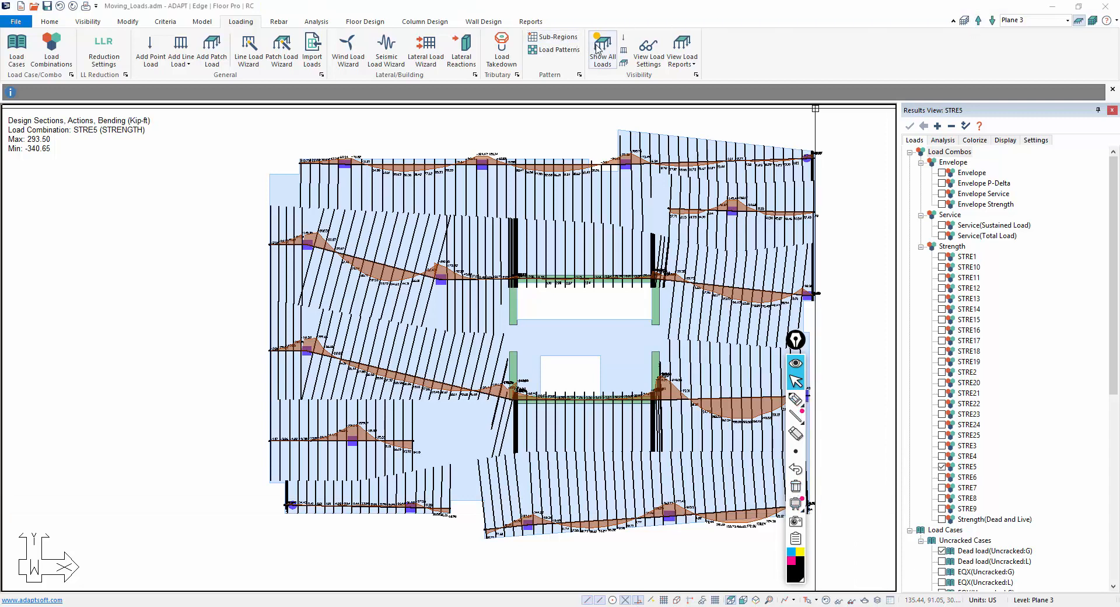
left_click(368, 22)
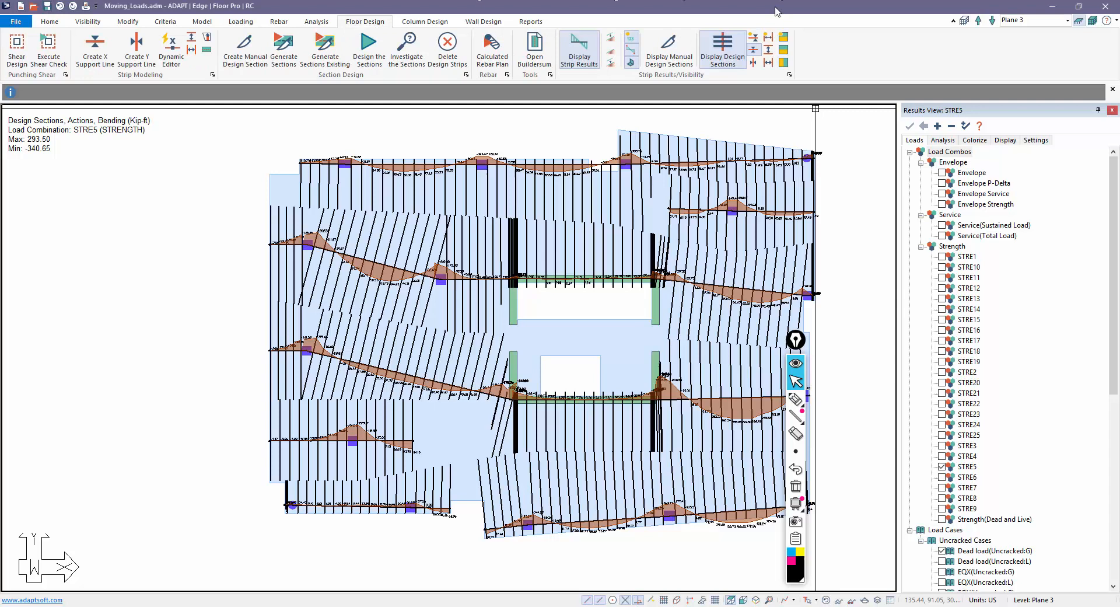
left_click(735, 44)
scroll(686, 360, "down", 1)
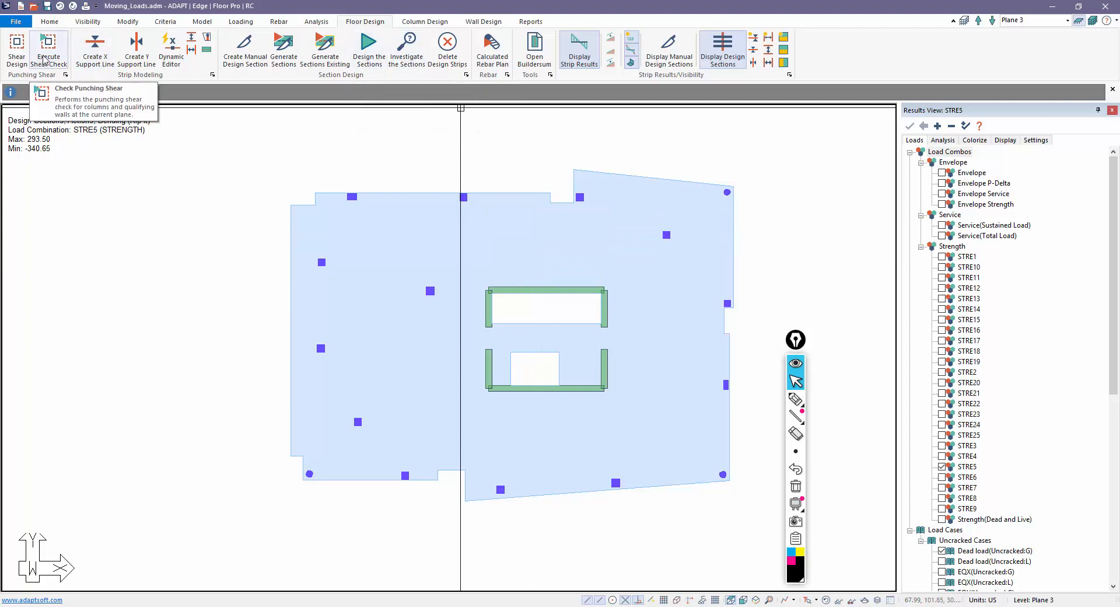
Step: Accept the two-way slab shear design options with stud reinforcement and run the punching shear check on the current plane
left_click(16, 46)
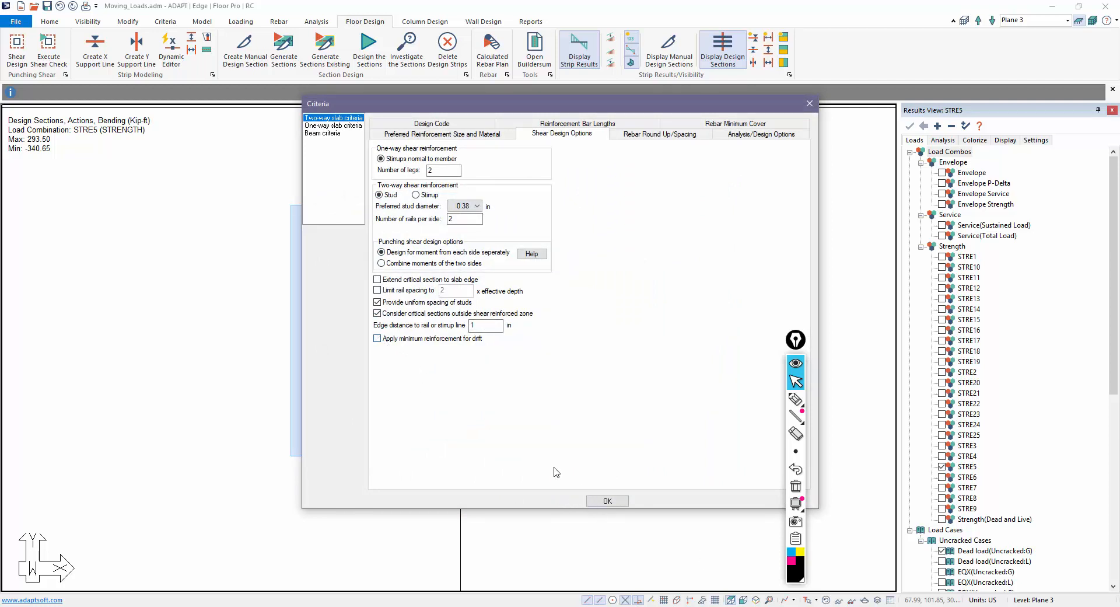
left_click(606, 501)
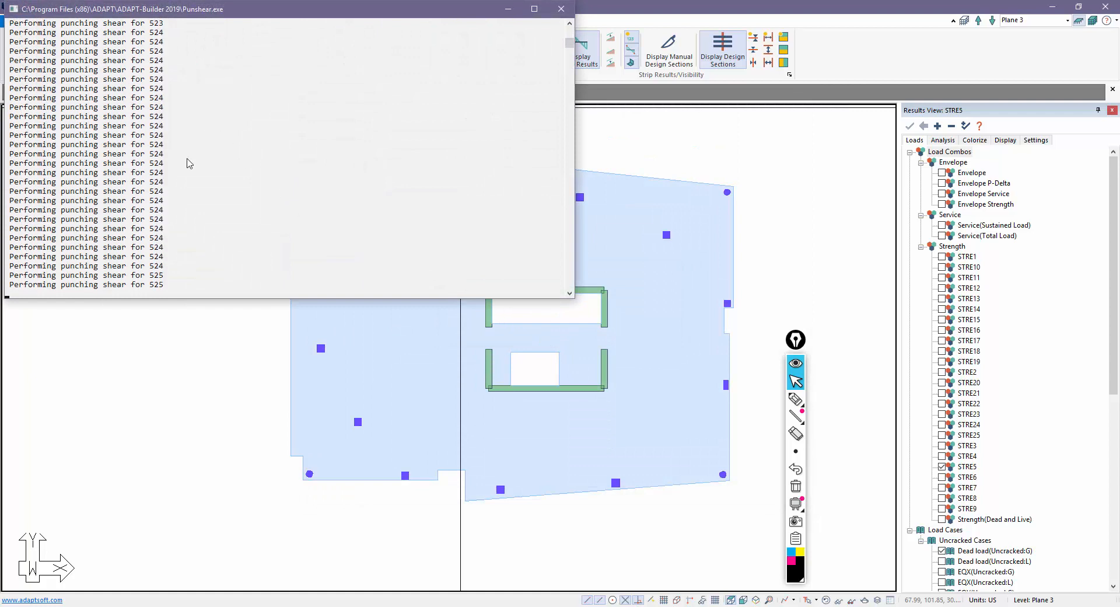
left_click(607, 333)
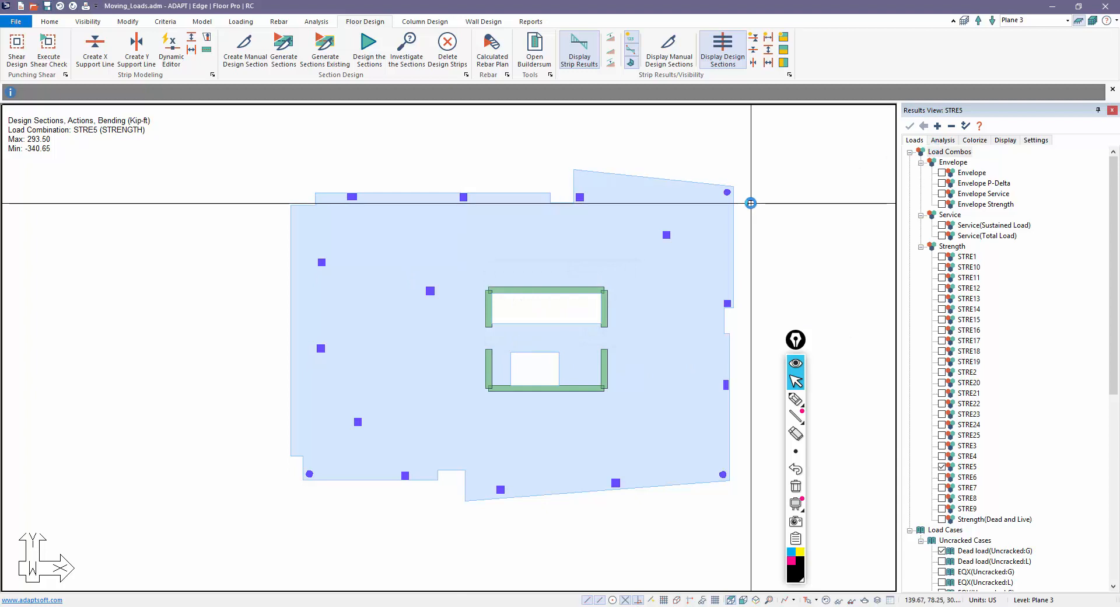
Step: Display the punching shear reinforcement at the columns with combination STRE5 selected, and examine the stud rail labels on the upper-left columns
left_click(910, 153)
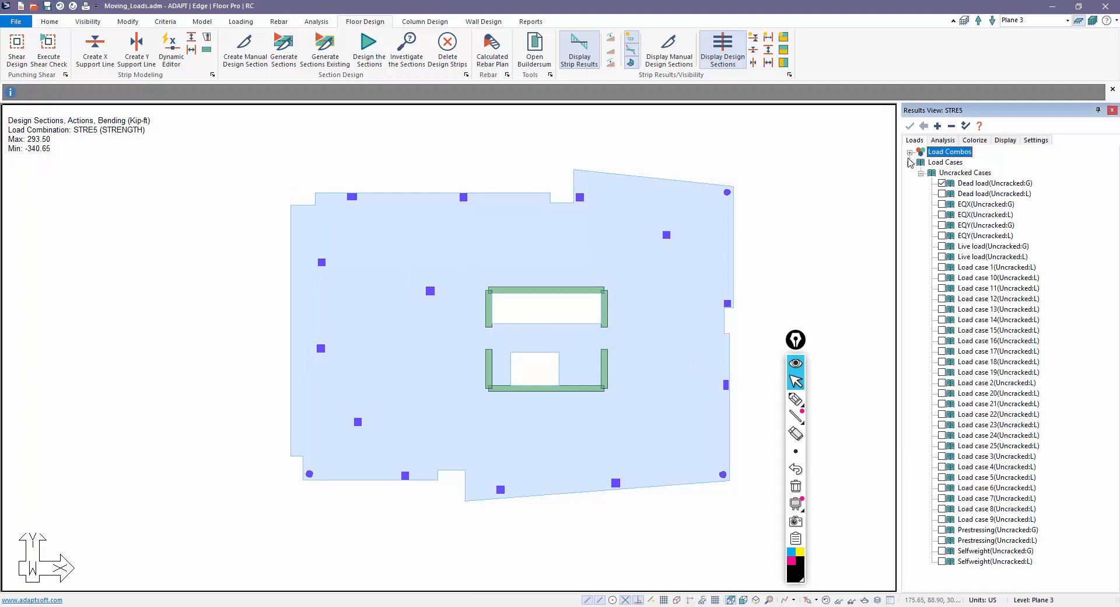
left_click(910, 162)
left_click(937, 141)
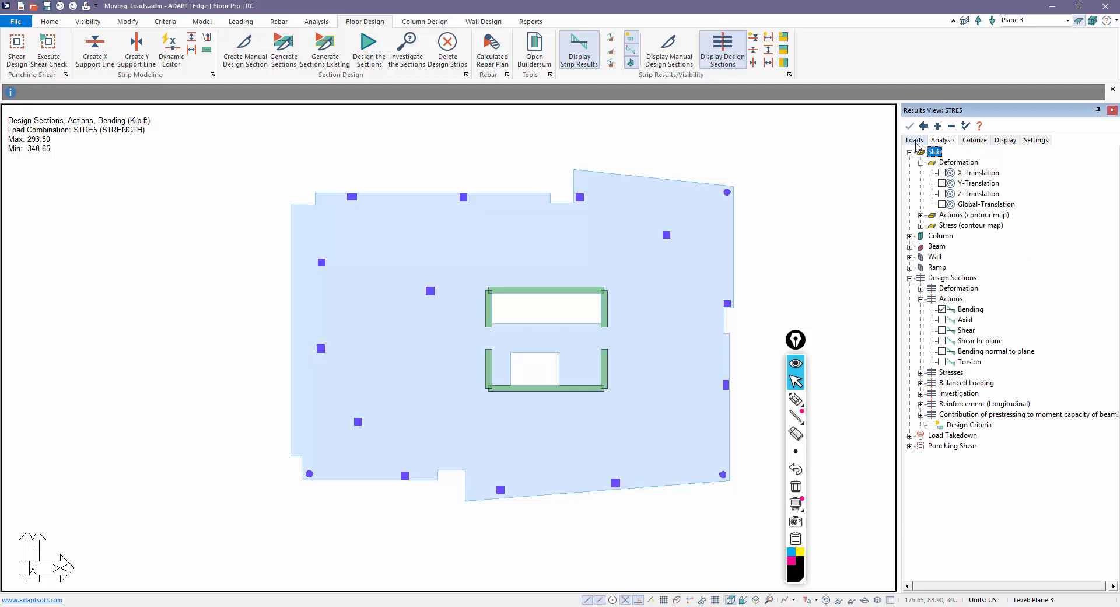
left_click(910, 446)
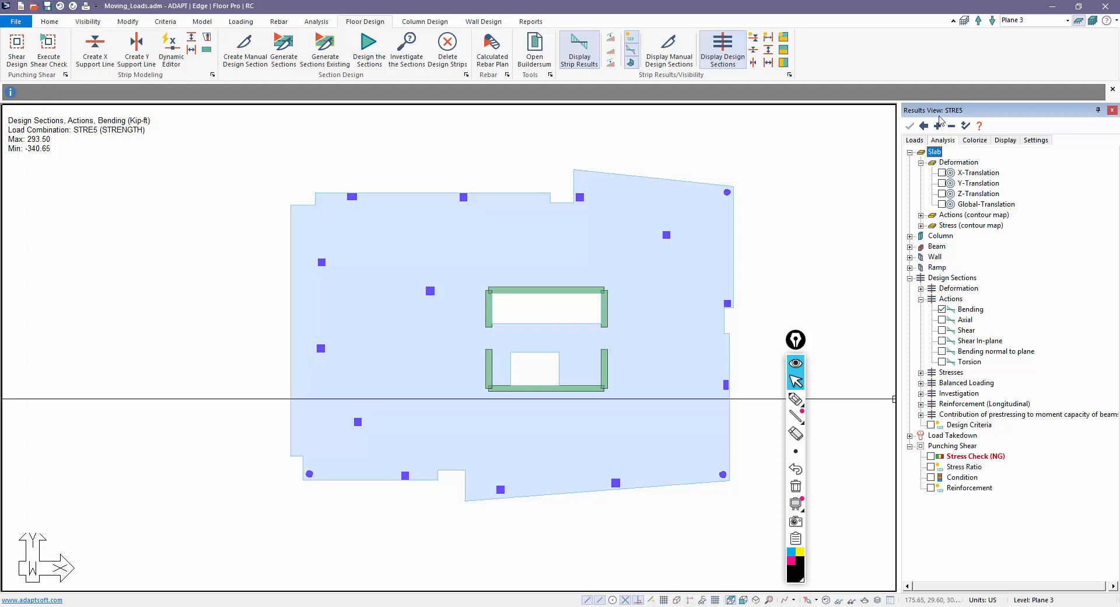
left_click(914, 141)
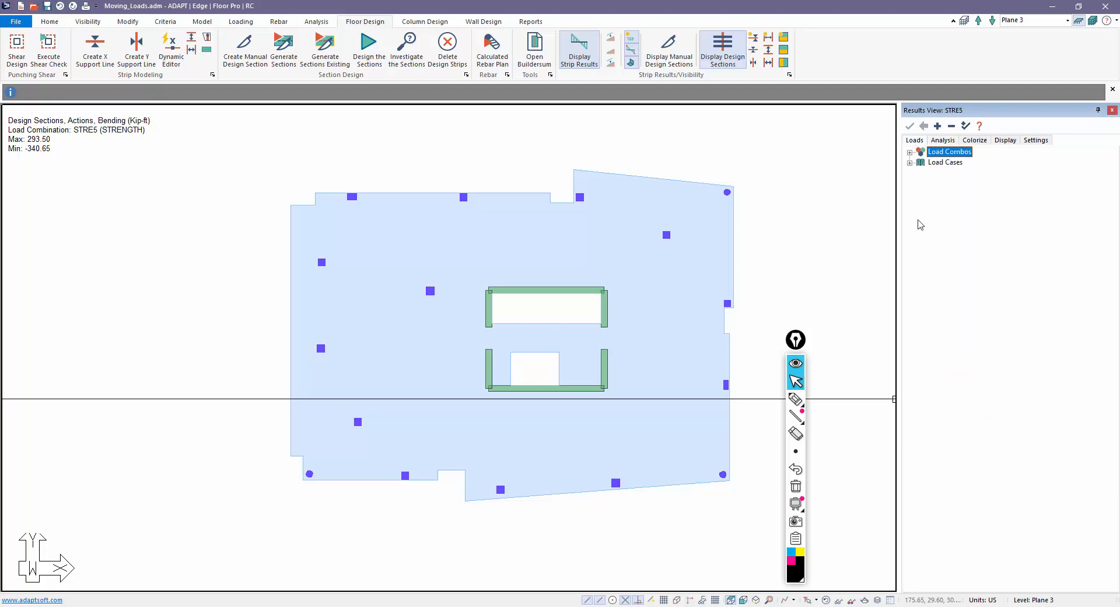
left_click(910, 153)
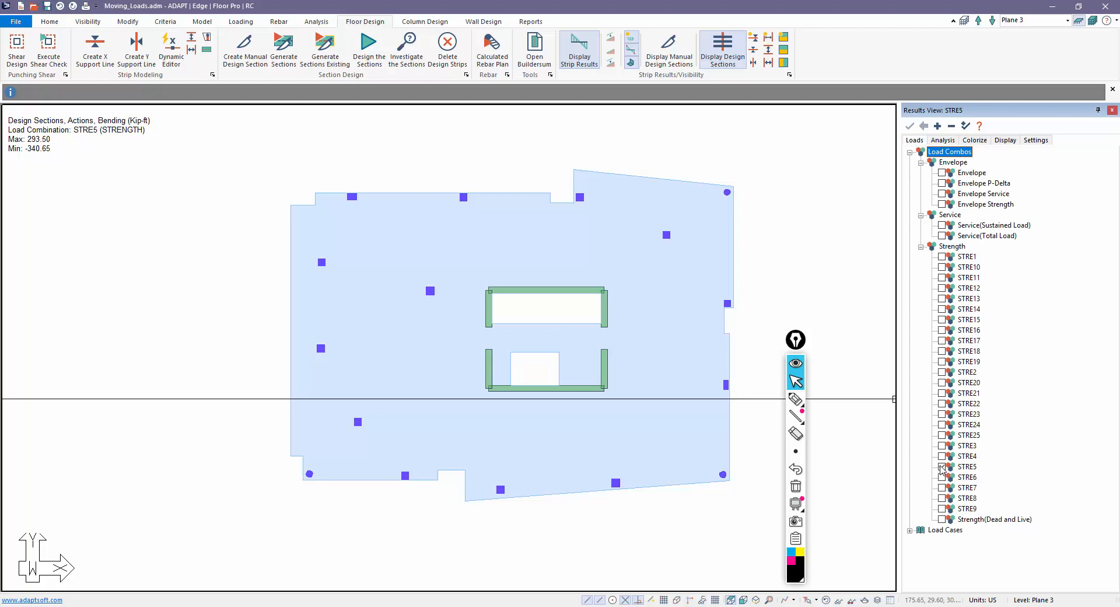
left_click(944, 141)
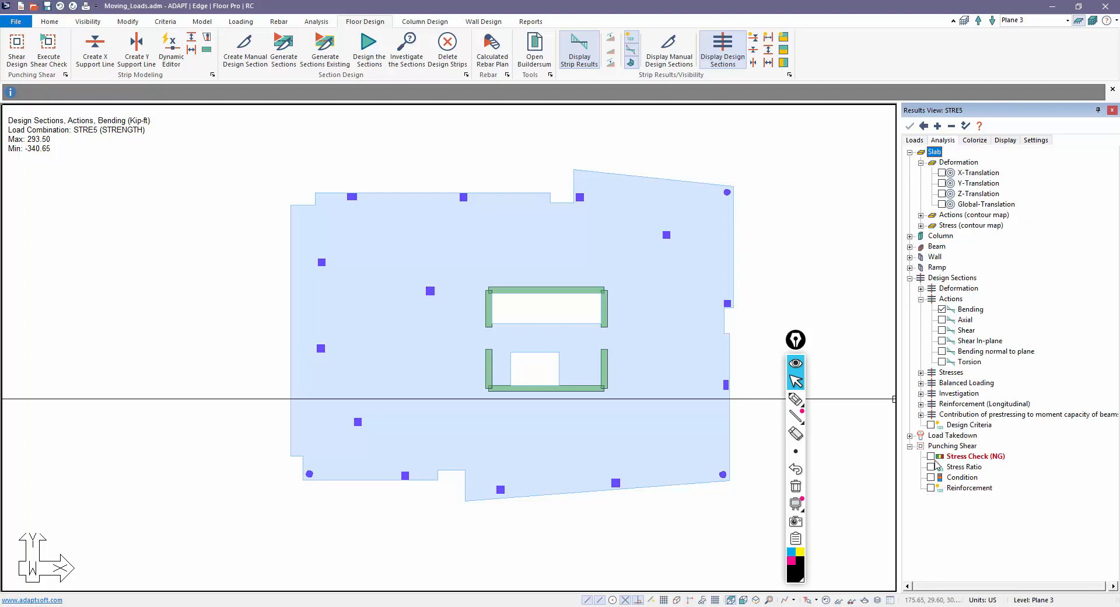
left_click(931, 487)
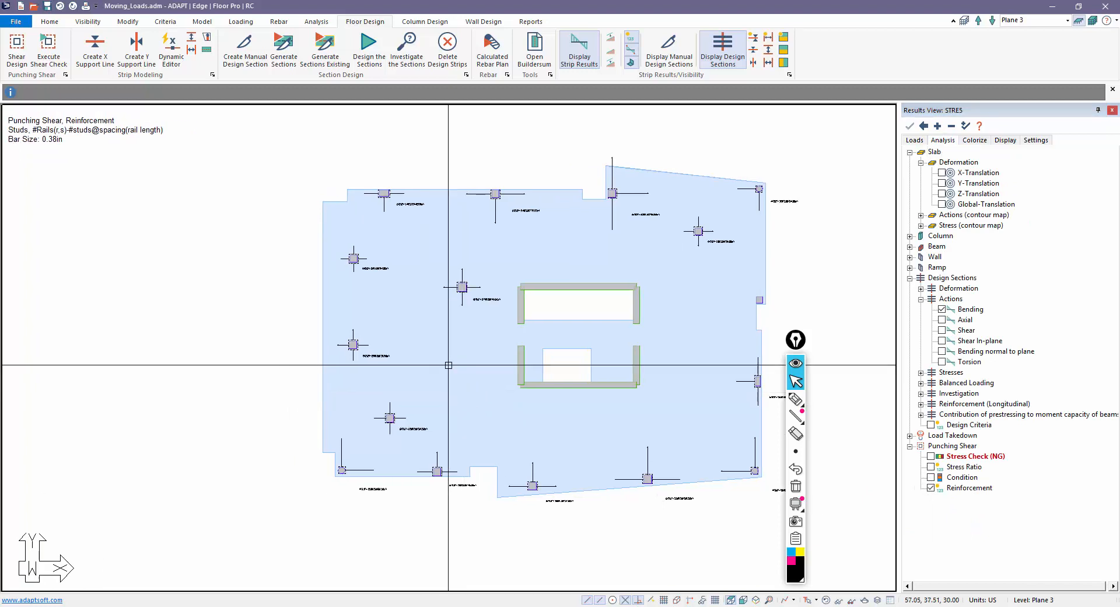
scroll(445, 297, "up", 3)
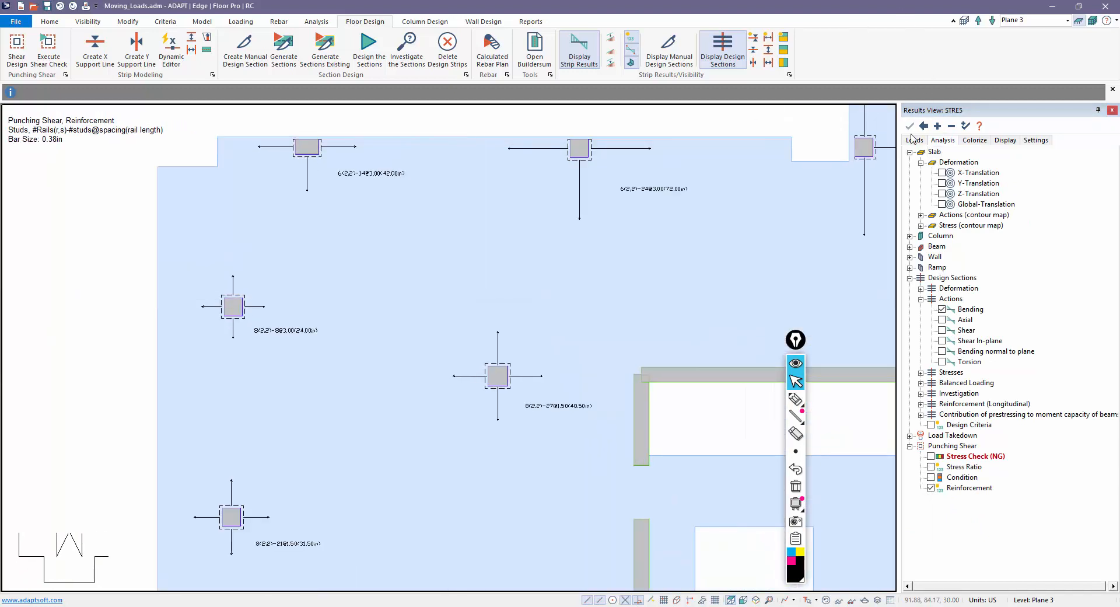
Step: Switch the punching shear reinforcement to combination STRE23 and examine the stud rails across the slab
left_click(914, 141)
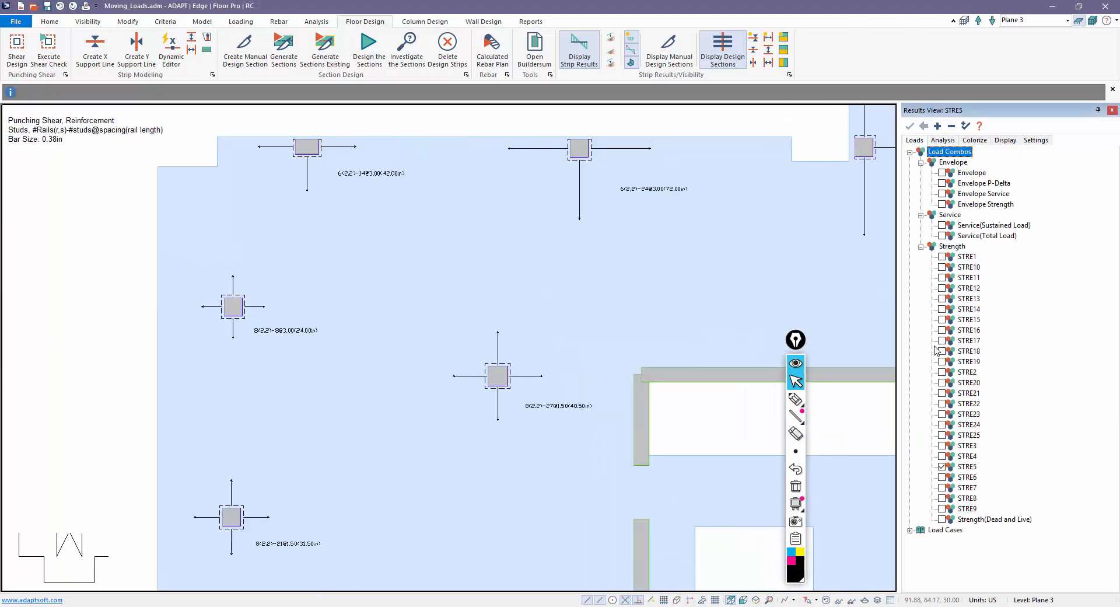
left_click(942, 414)
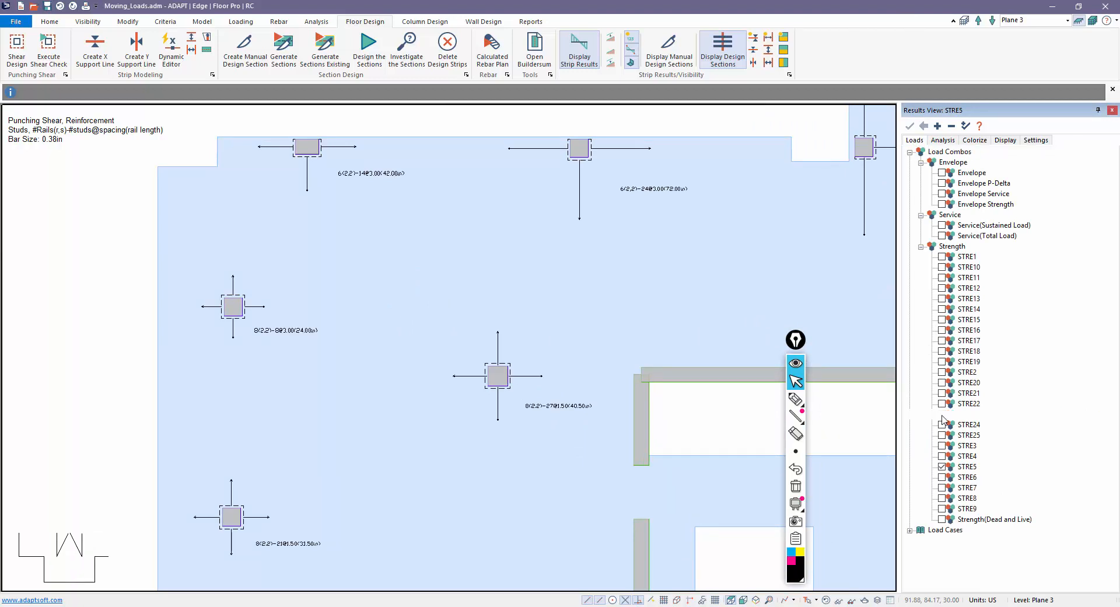
middle_click_drag(534, 403, 468, 320)
scroll(468, 320, "down", 4)
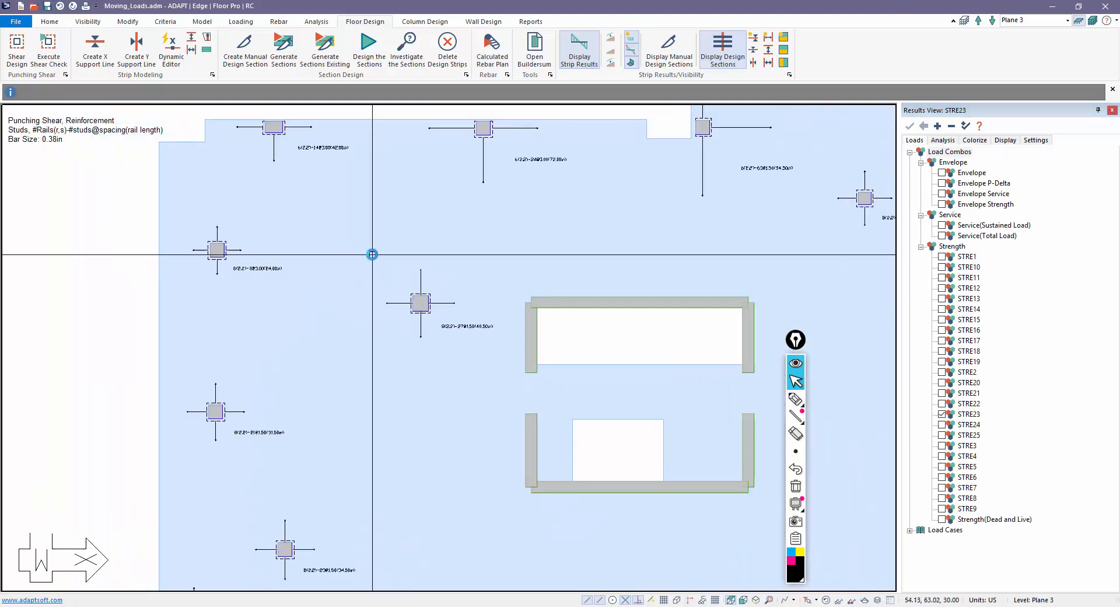
scroll(655, 492, "up", 3)
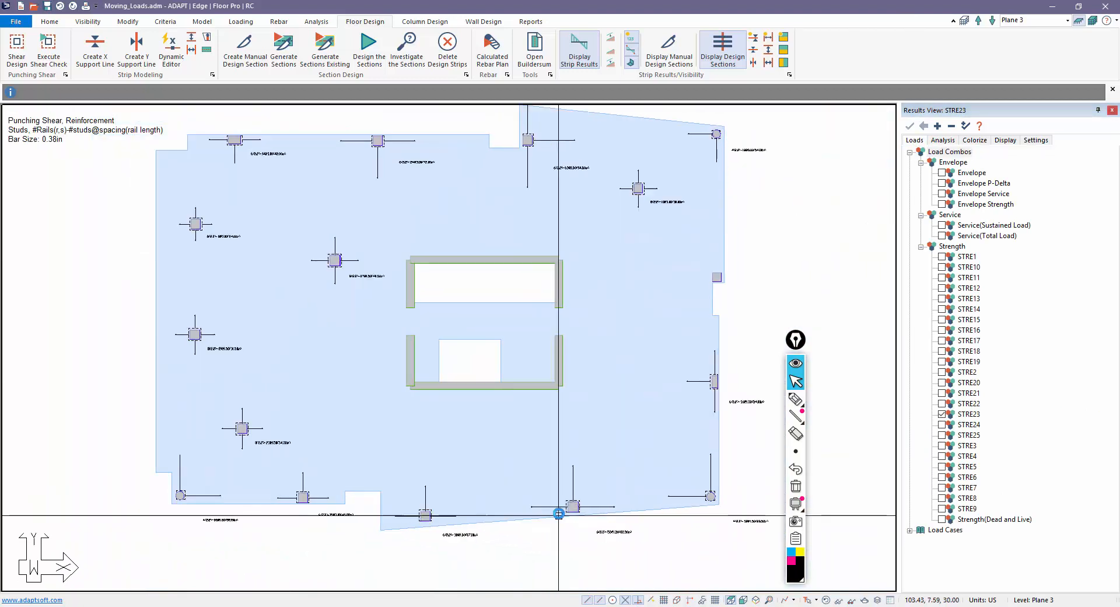
middle_click_drag(440, 399, 547, 449)
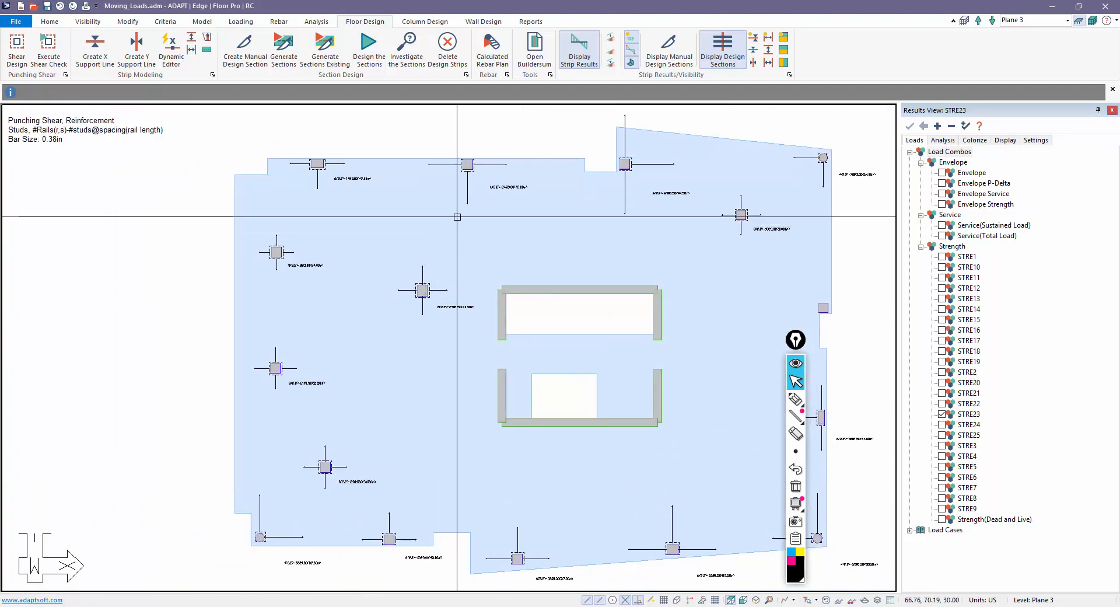
Step: Set the results to Envelope Strength and export the punching shear report as an XLS file without opening it
left_click(942, 204)
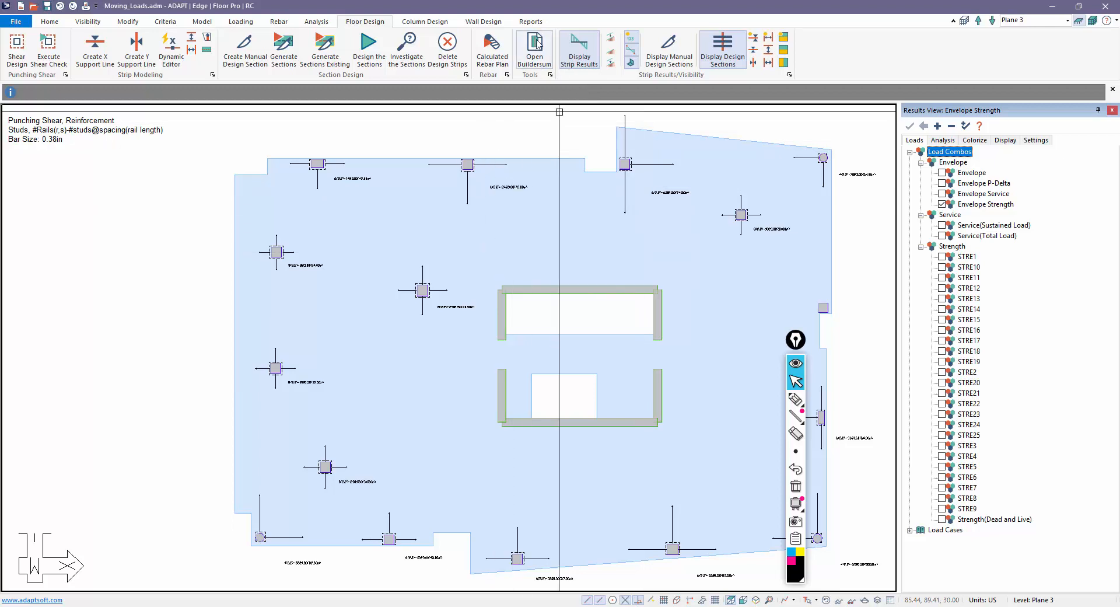
left_click(530, 21)
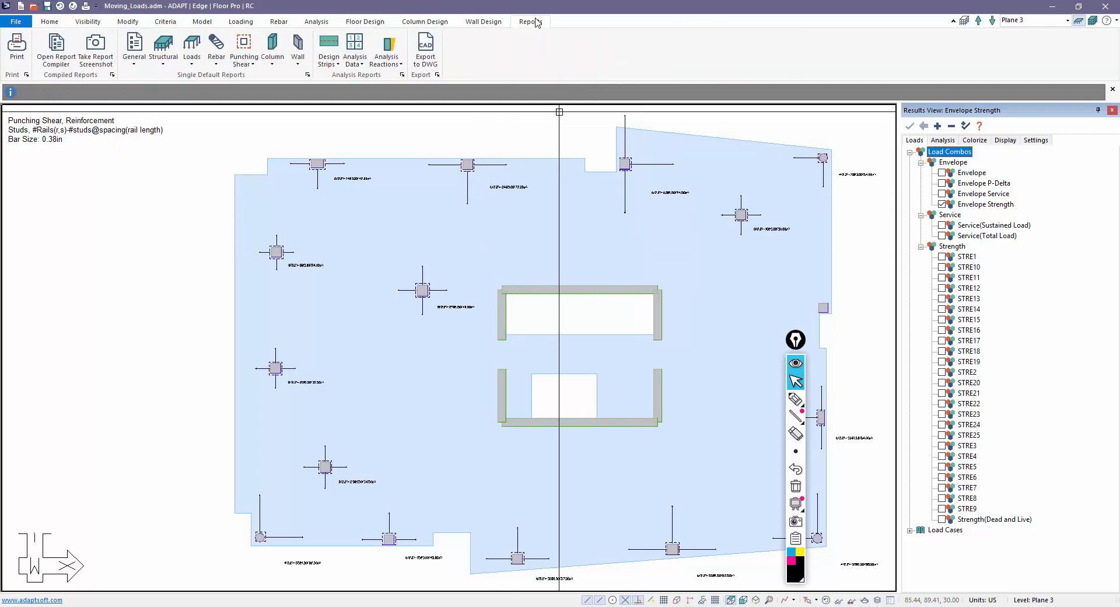
left_click(248, 63)
left_click(281, 140)
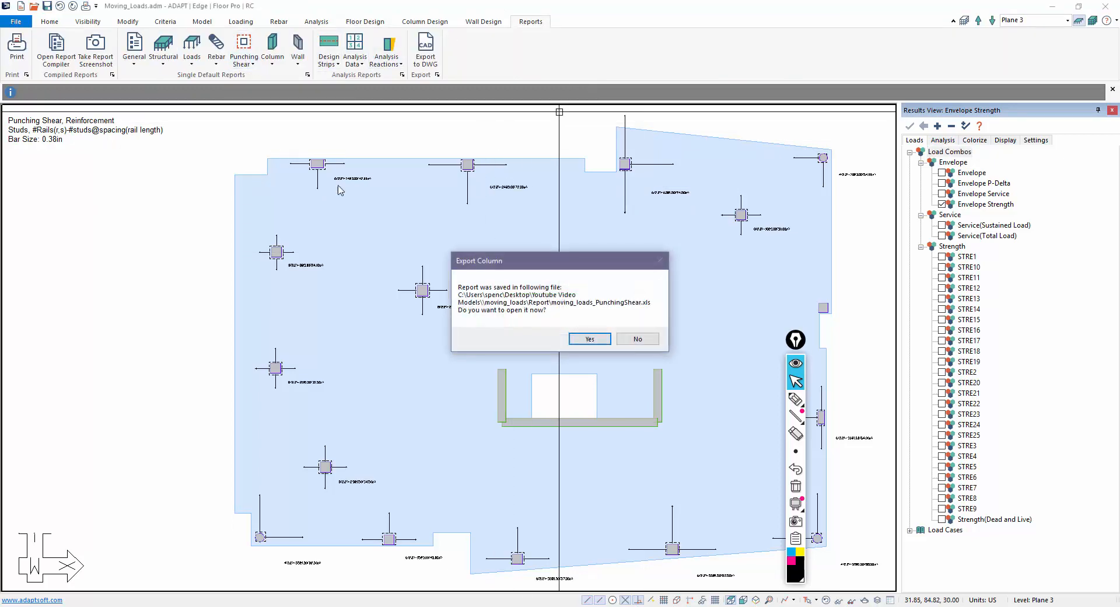
left_click(633, 340)
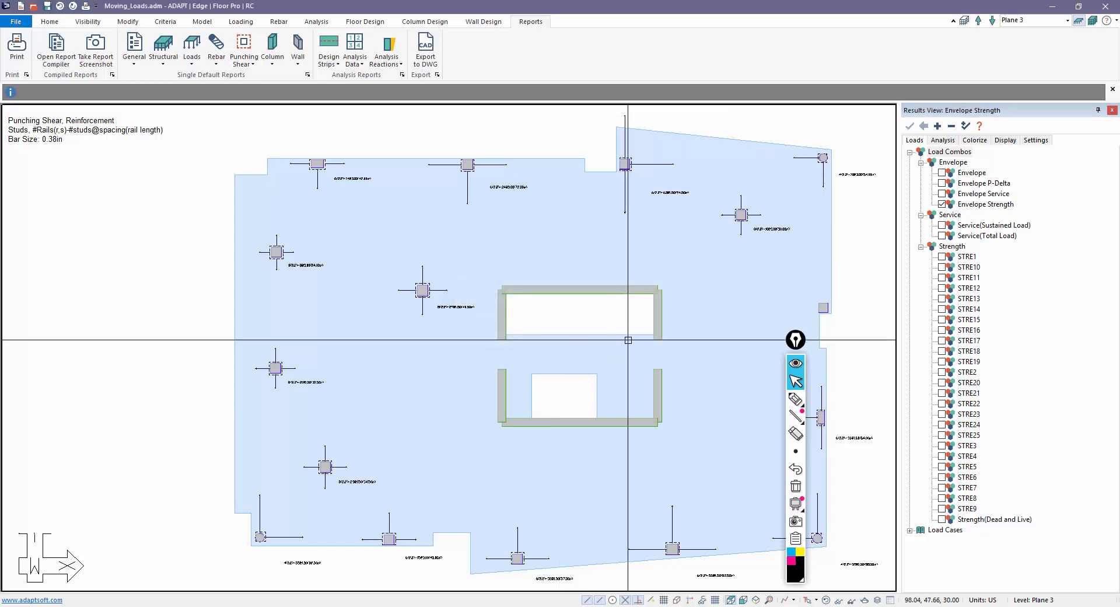
Step: Generate the stud rail schedule for punching shear reinforcement, review it in Word, and return to the slab model
left_click(243, 60)
left_click(263, 114)
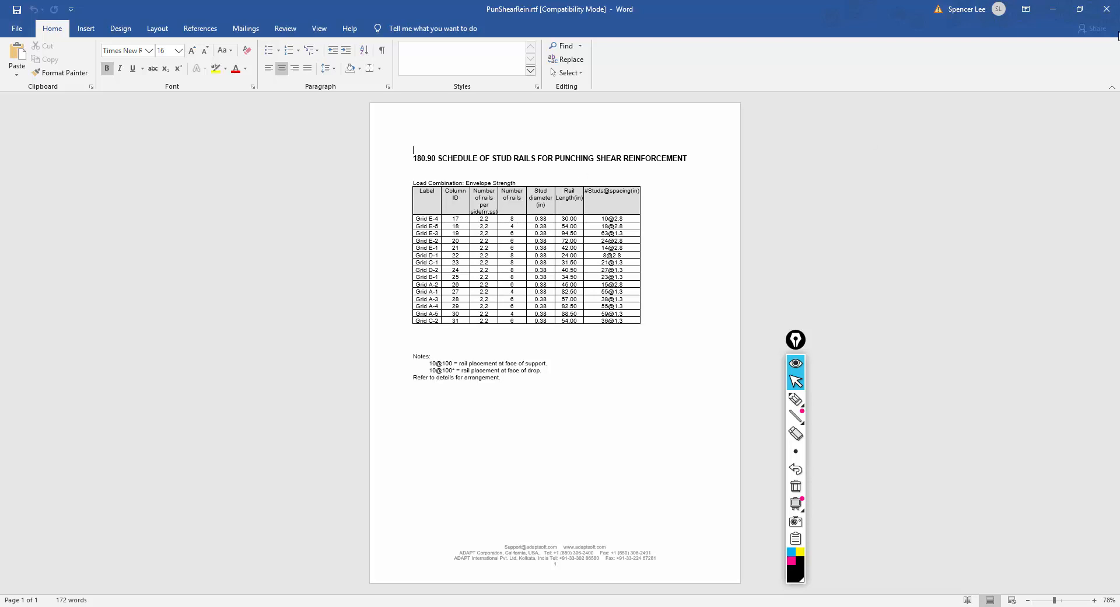
left_click(1106, 9)
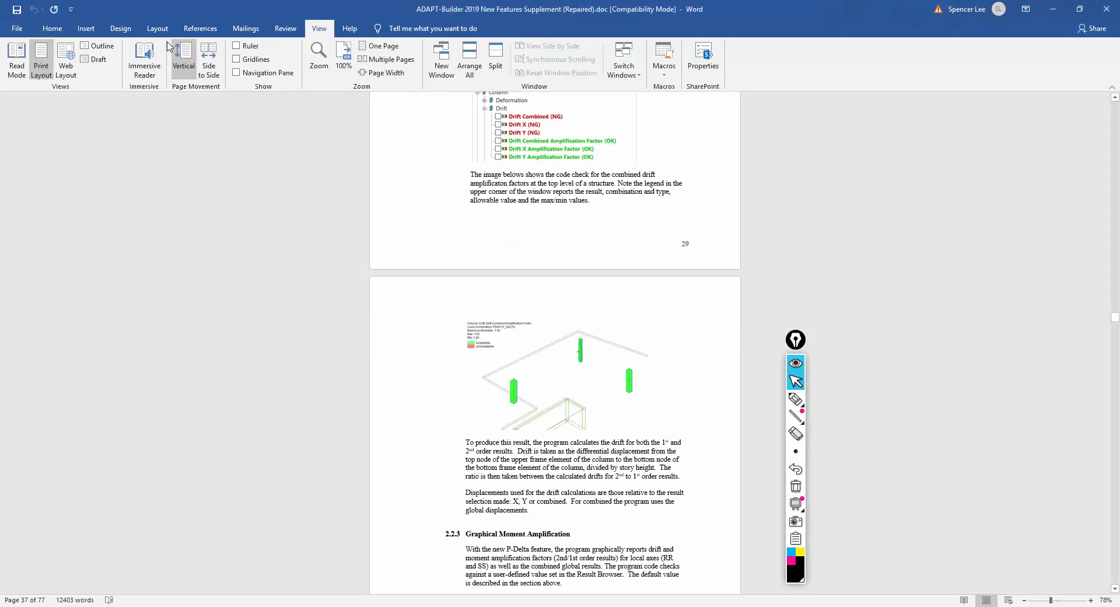
left_click(1049, 9)
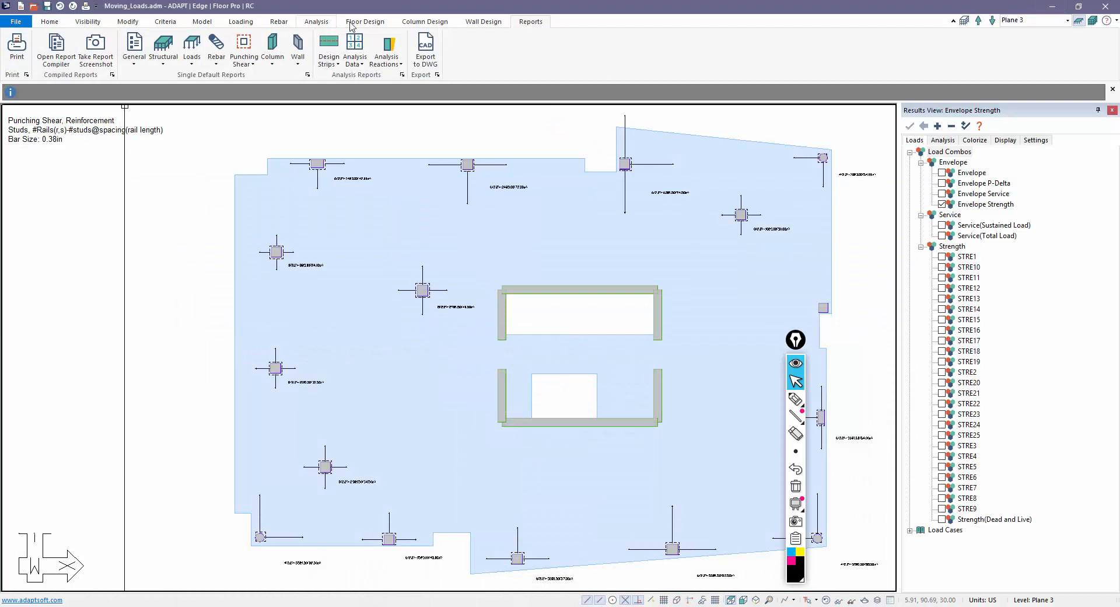
Step: Turn off uniform stud spacing in the two-way slab shear design options and rerun the punching shear check
left_click(368, 24)
left_click(65, 75)
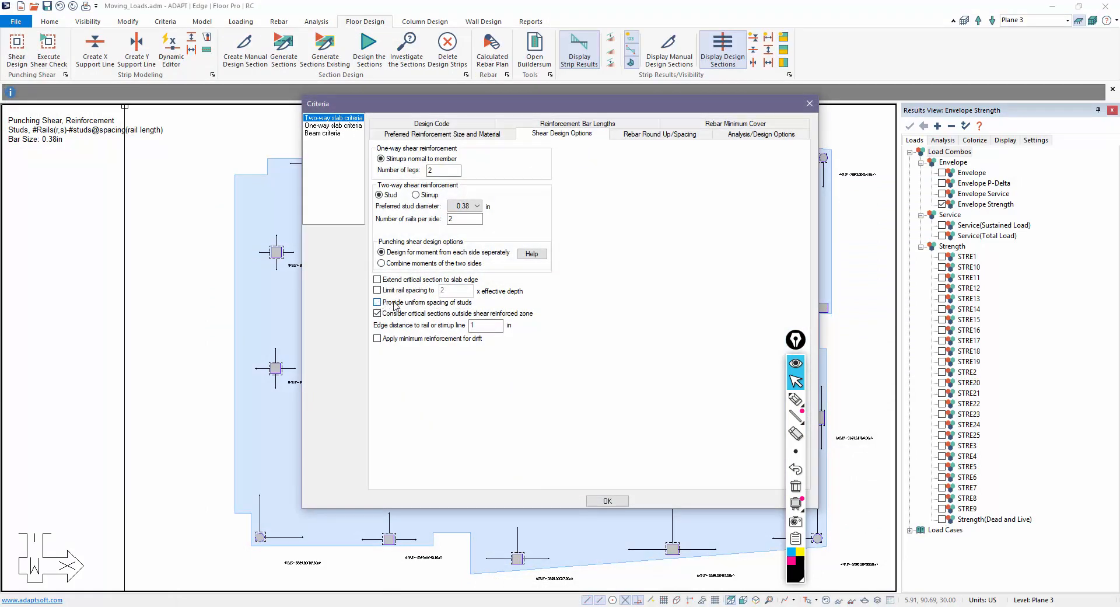
left_click(601, 501)
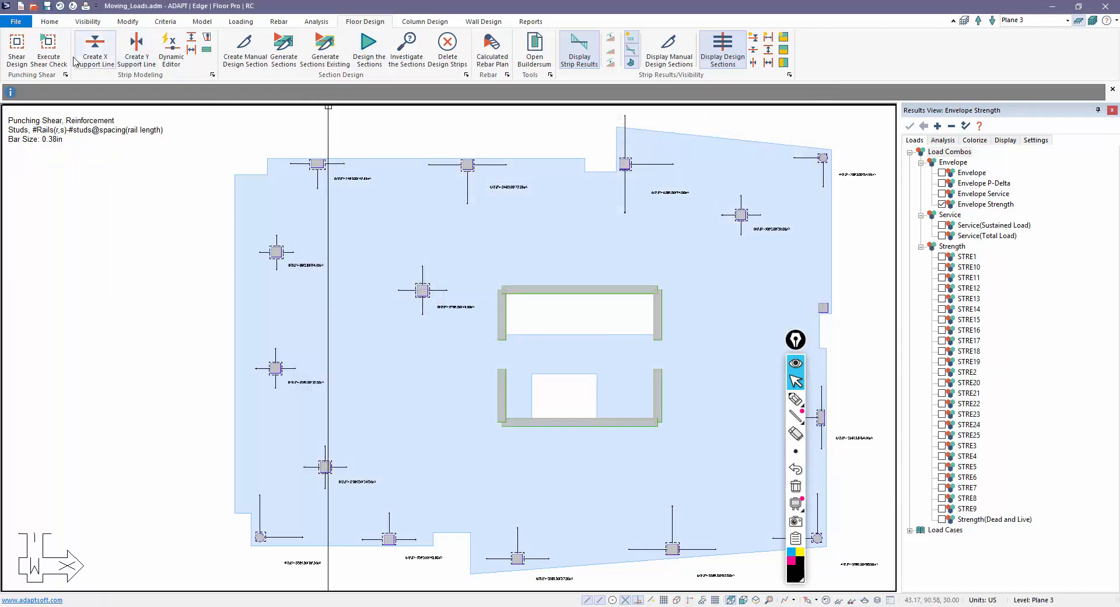
left_click(55, 59)
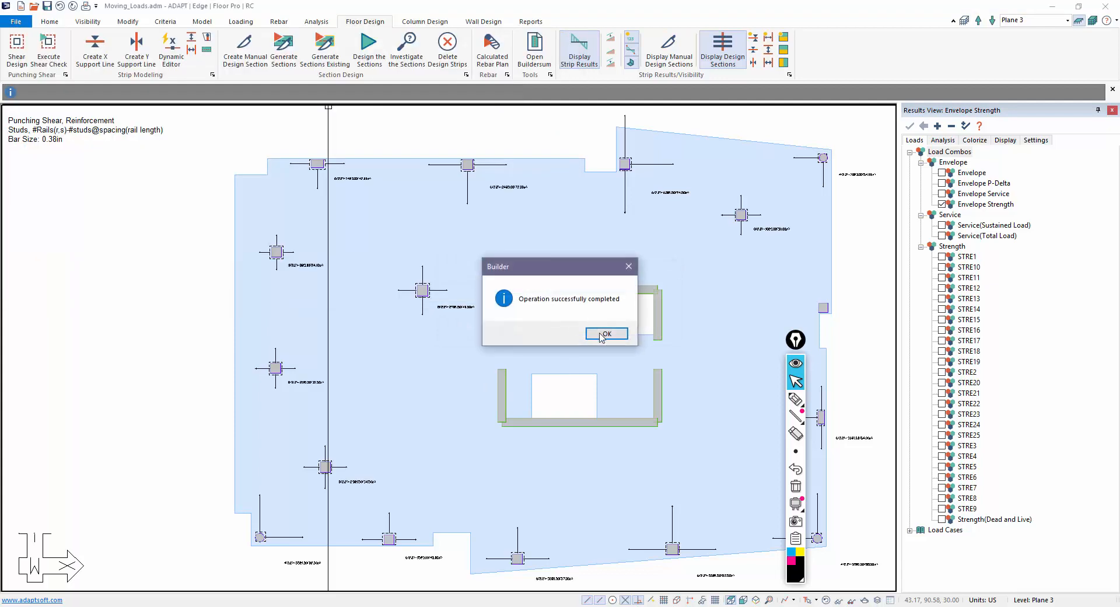
left_click(602, 335)
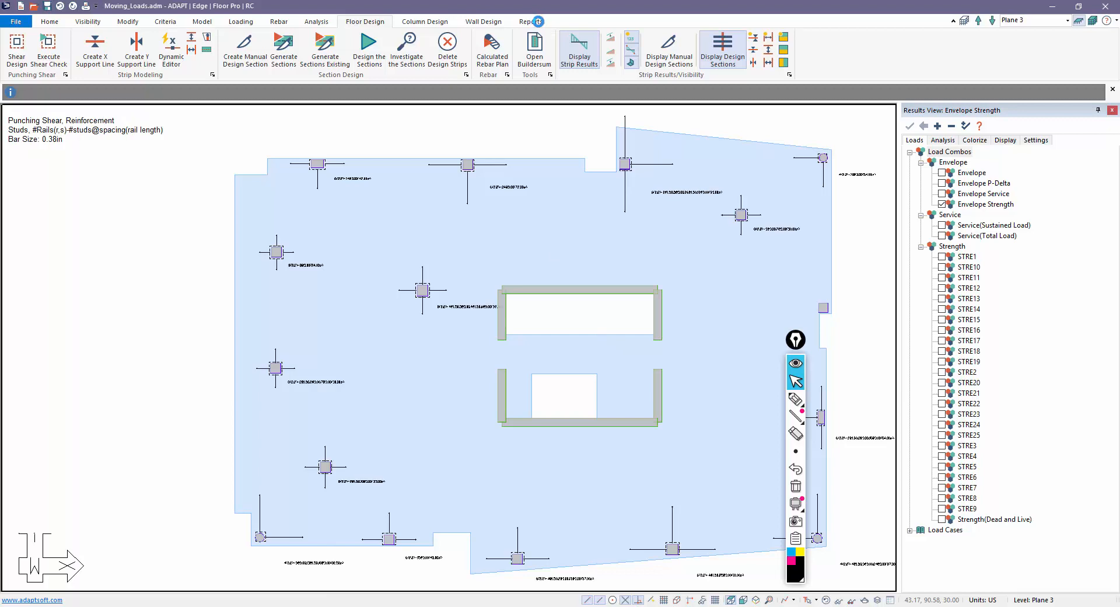
Step: Generate a new stud rail schedule for punching shear reinforcement and review it in Word through to the Envelope Strength table
left_click(537, 21)
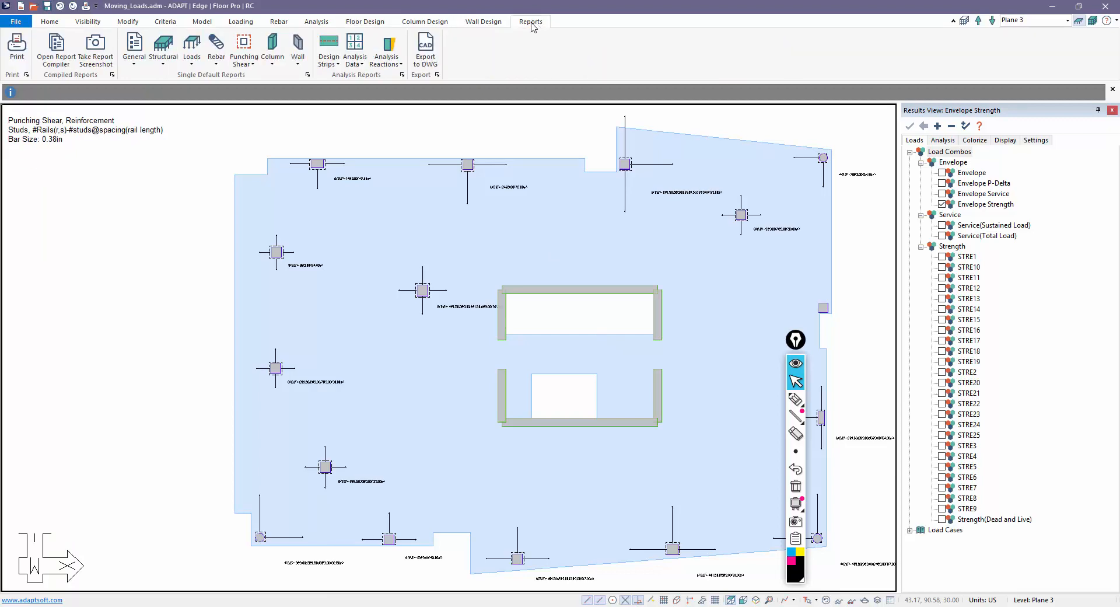
left_click(253, 49)
left_click(270, 114)
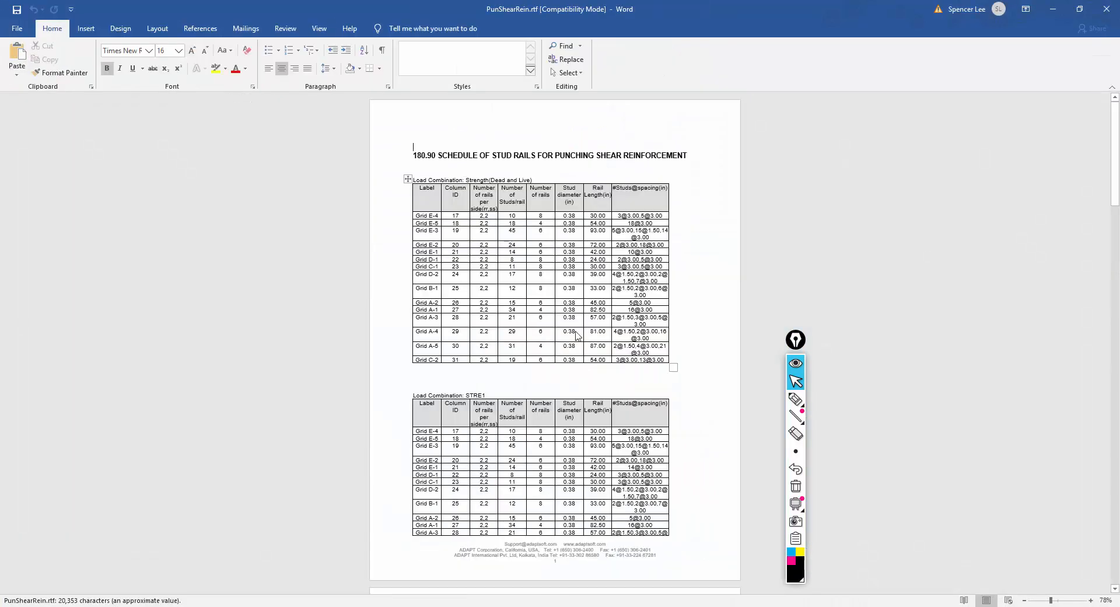
scroll(477, 337, "down", 1)
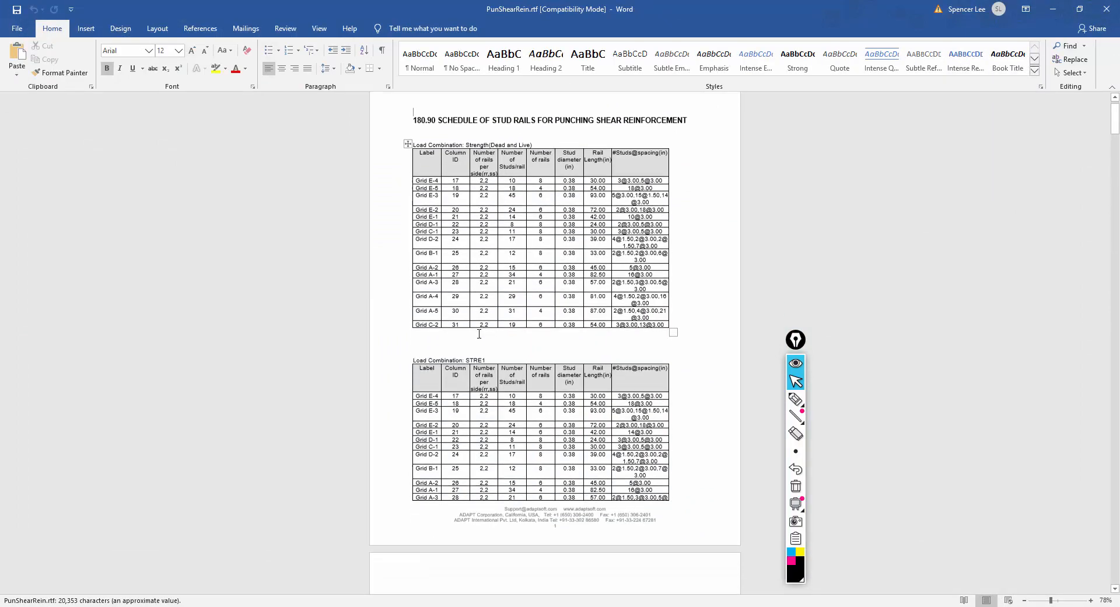
scroll(479, 333, "down", 9)
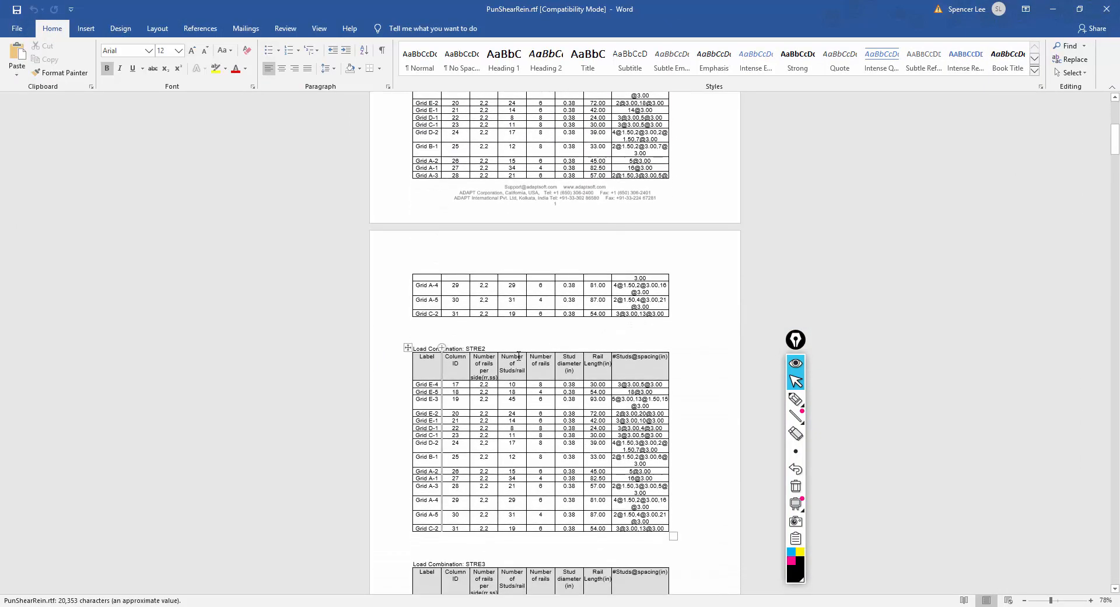
scroll(519, 356, "down", 13)
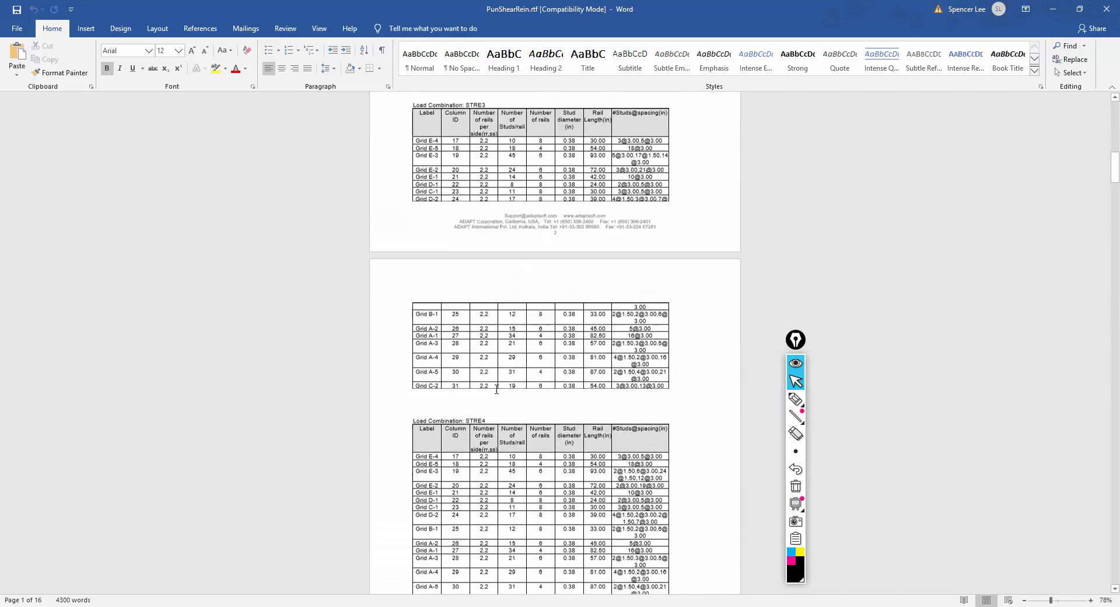
scroll(496, 390, "down", 20)
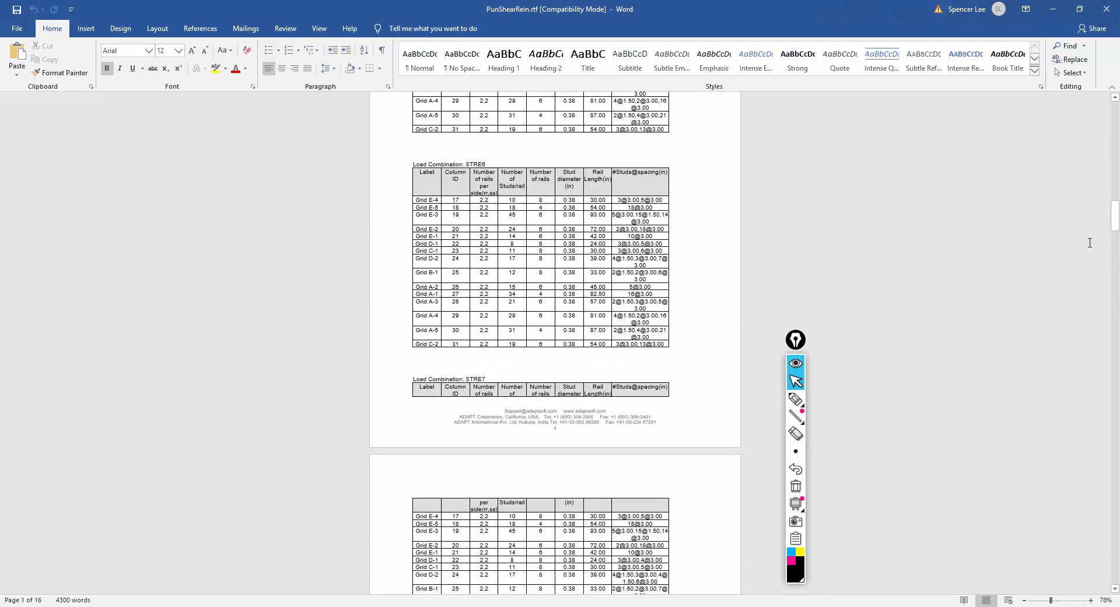
left_click_drag(1115, 221, 1116, 541)
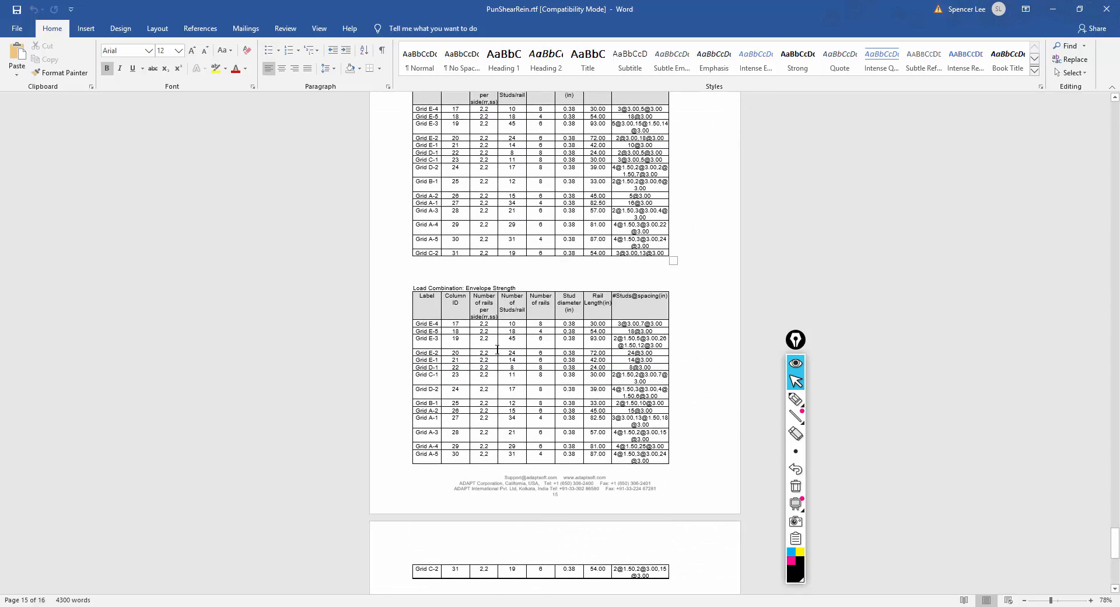